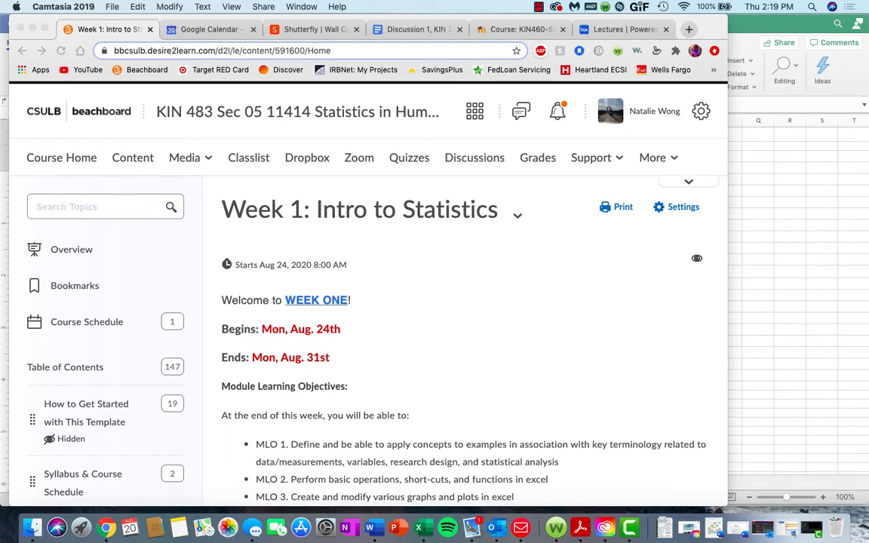
Review the Week 1 grade items and assignment files on the course page, and switch to the Activity 1 instructions in Word
scroll(452, 301, "down", 15)
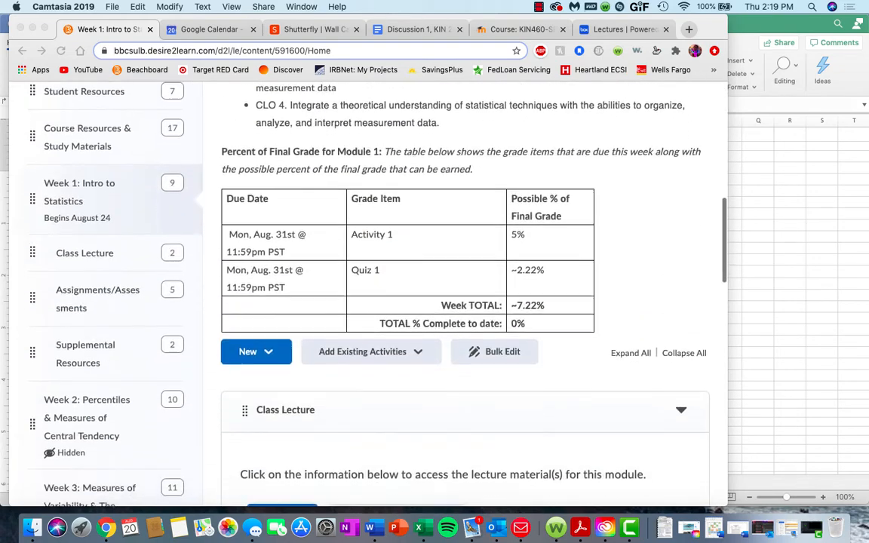
scroll(452, 302, "down", 10)
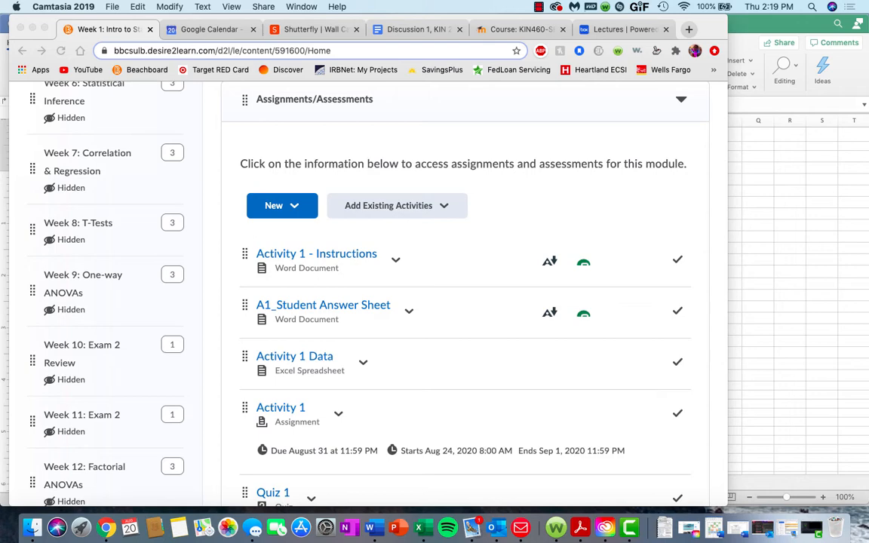
left_click(33, 29)
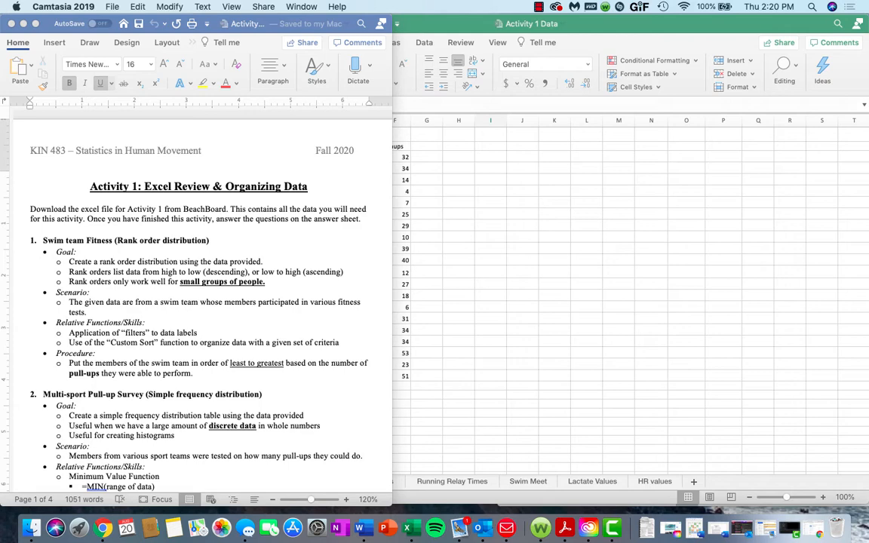
scroll(197, 301, "down", 4)
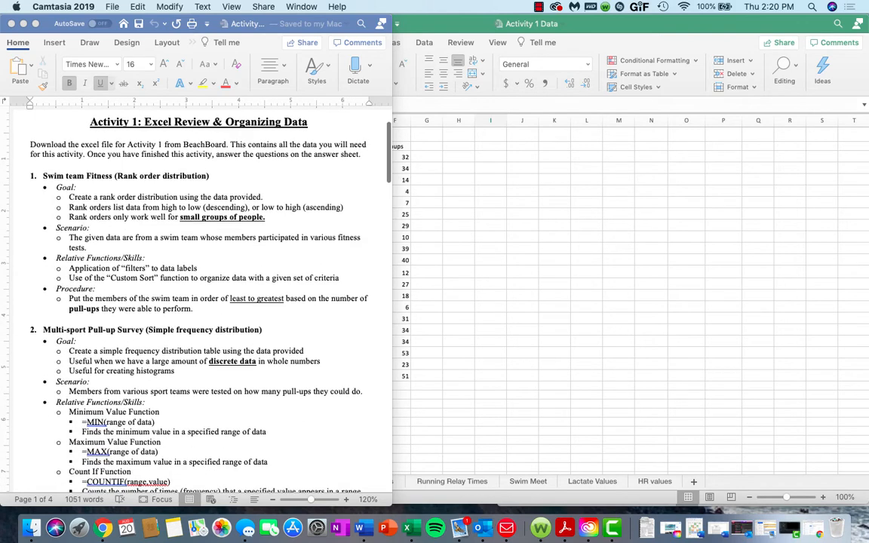
scroll(196, 302, "down", 1)
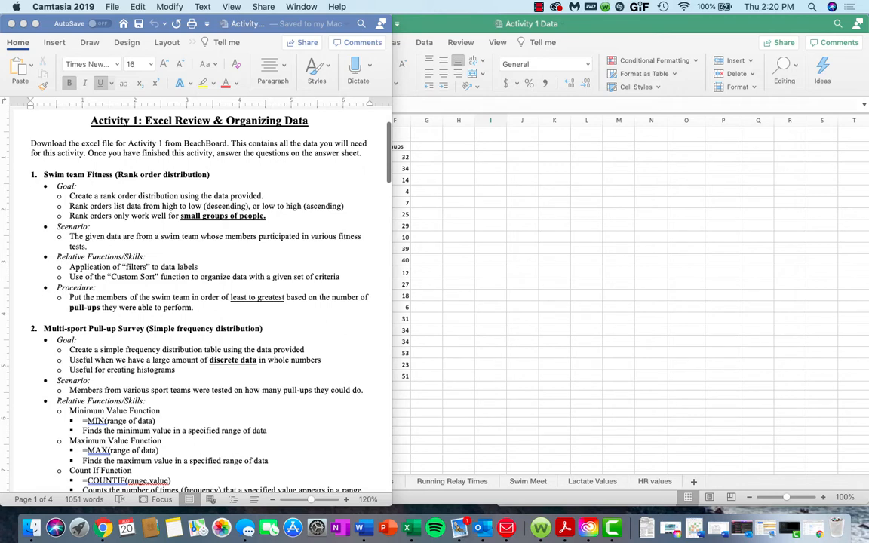
Open the A1_Student Answer Sheet from the recent files in Finder to view its questions, and close it
left_click(30, 528)
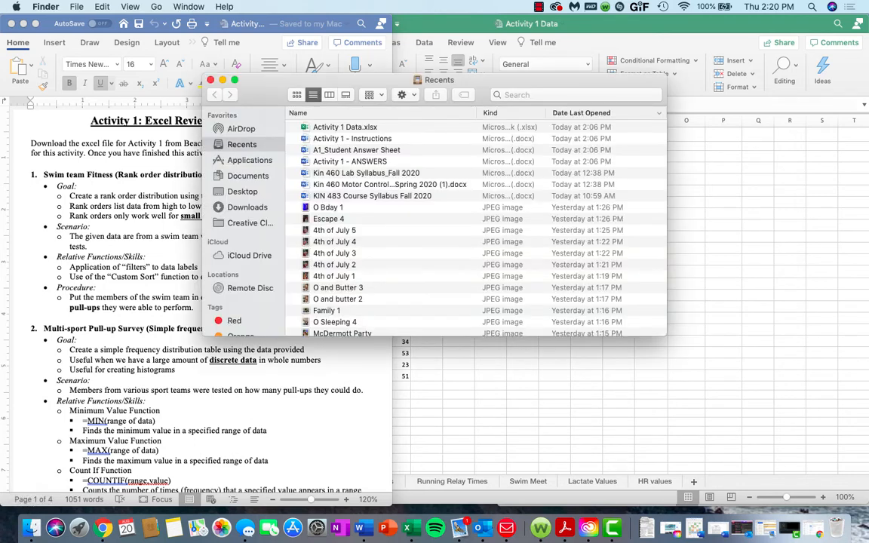
double_click(356, 149)
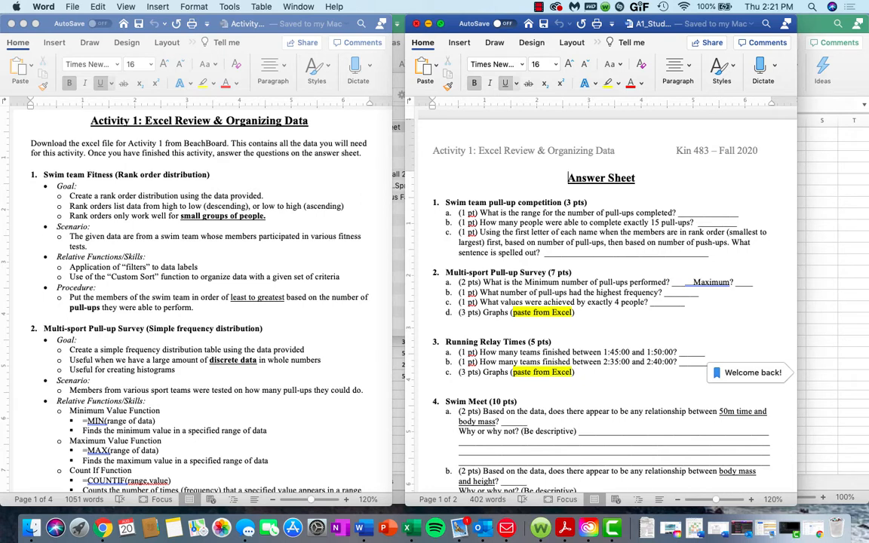
key("super+w")
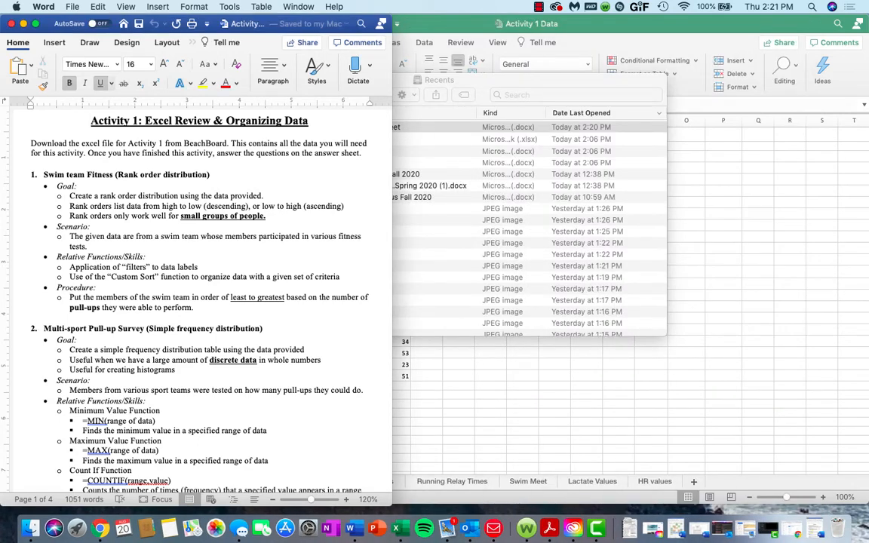
key("super+Tab")
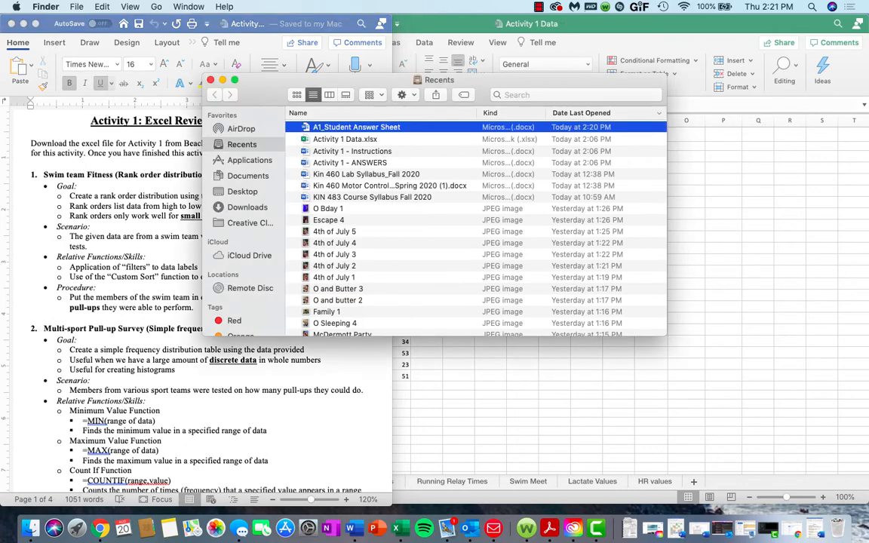
key("super+m")
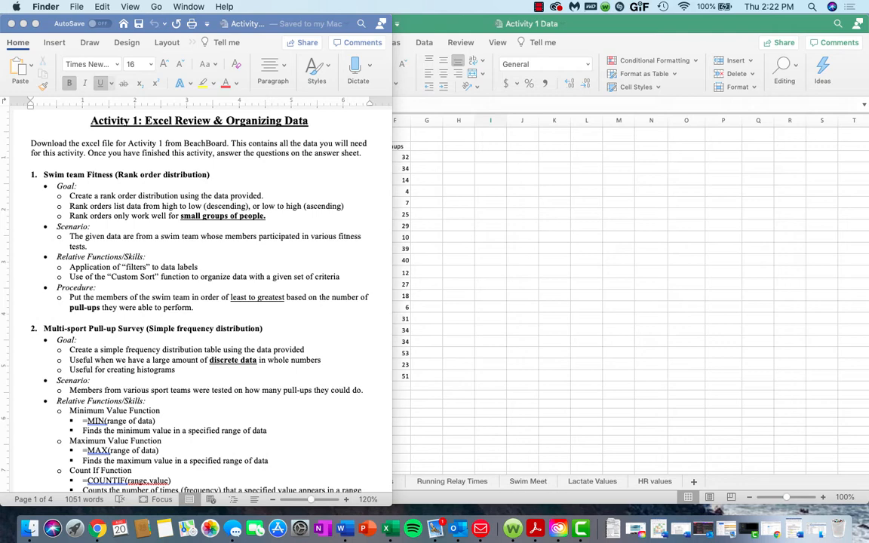
Switch to the Activity 1 Data workbook in Excel and compare the Swim team Fitness data with the Word instructions
left_click(491, 296)
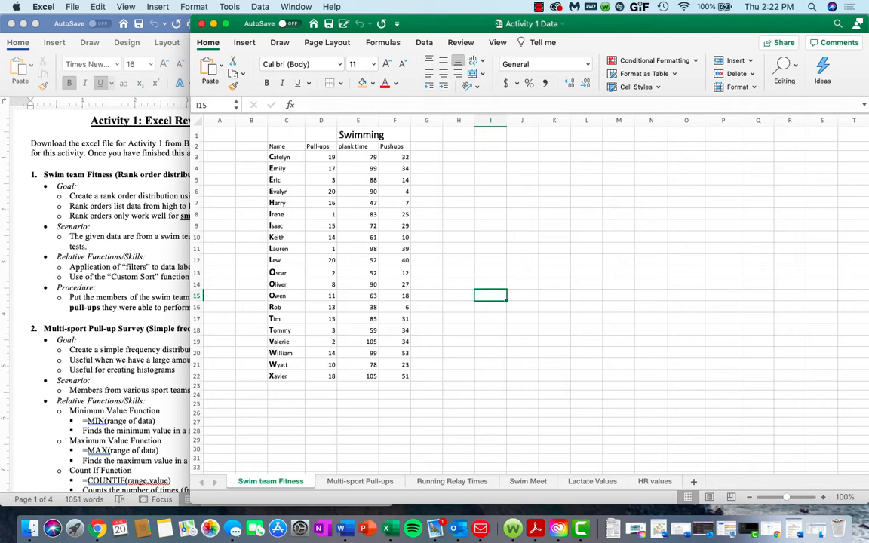
key("super+Tab")
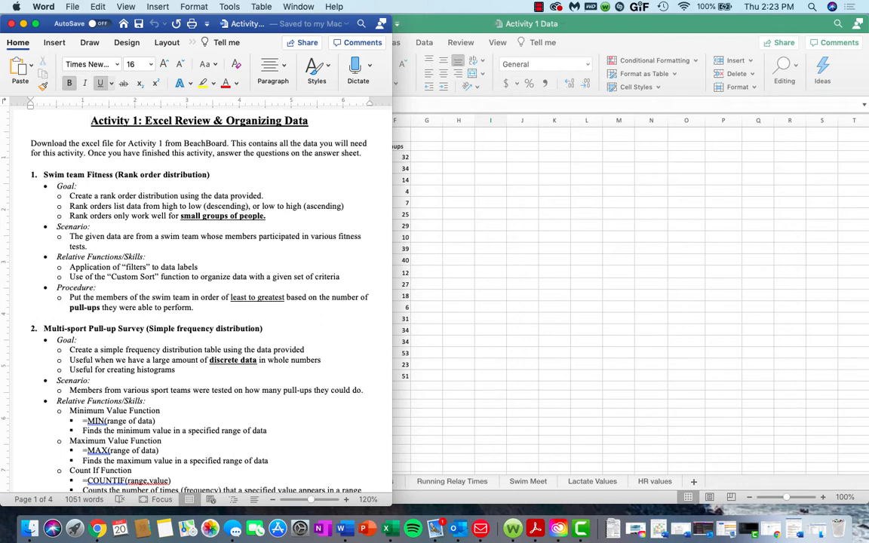
key("super+Tab")
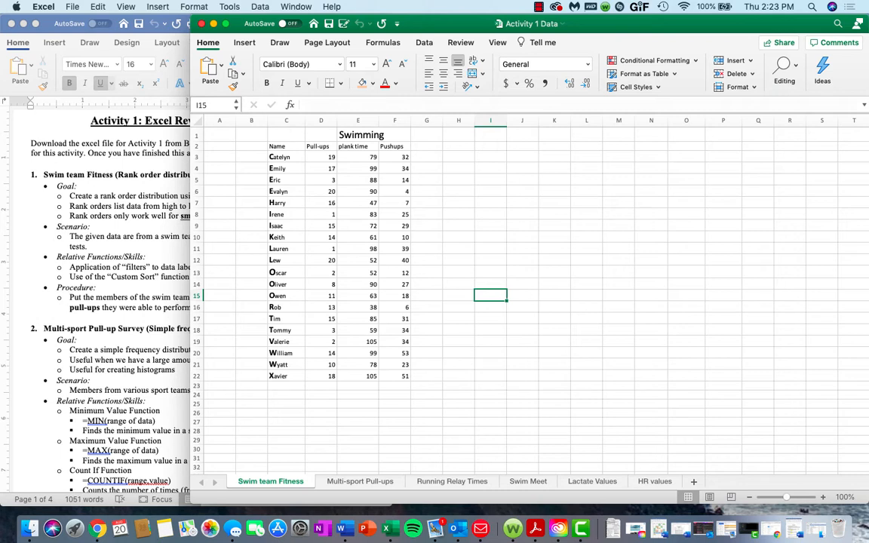
Try adding filters to the header cells C2:F2 of the Swimming table with Sort & Filter, and undo them
left_click_drag(284, 147, 395, 146)
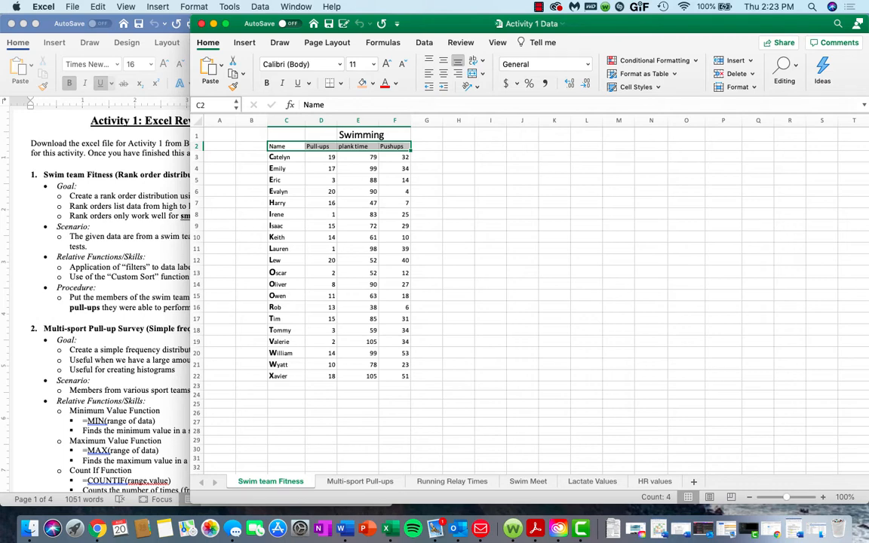
left_click_drag(190, 301, 41, 302)
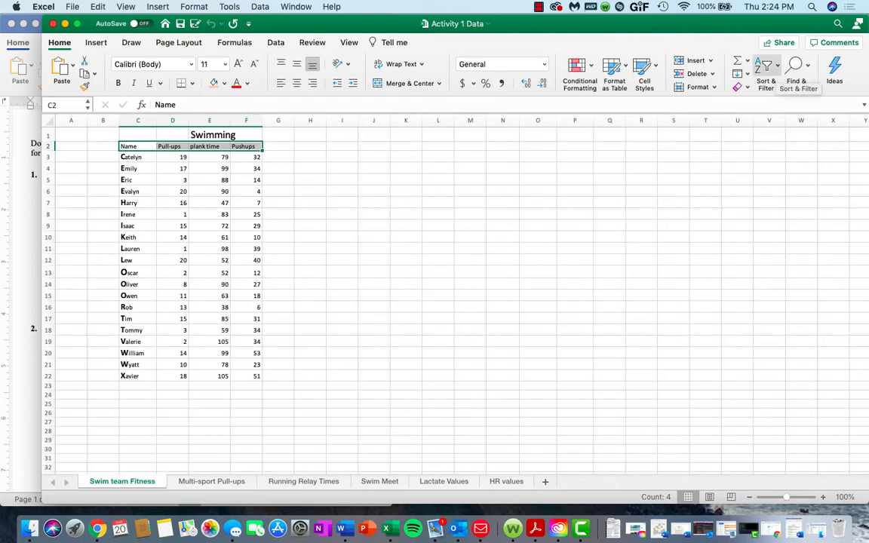
left_click(765, 68)
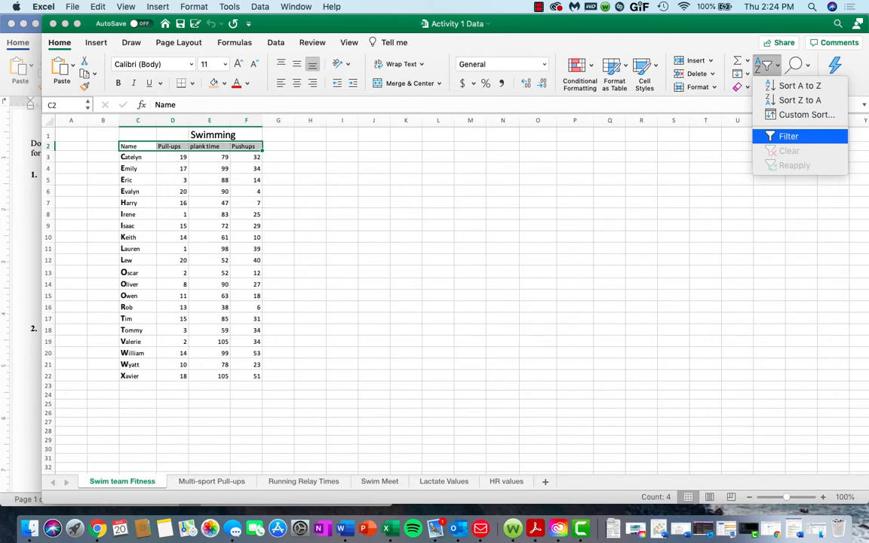
left_click(789, 136)
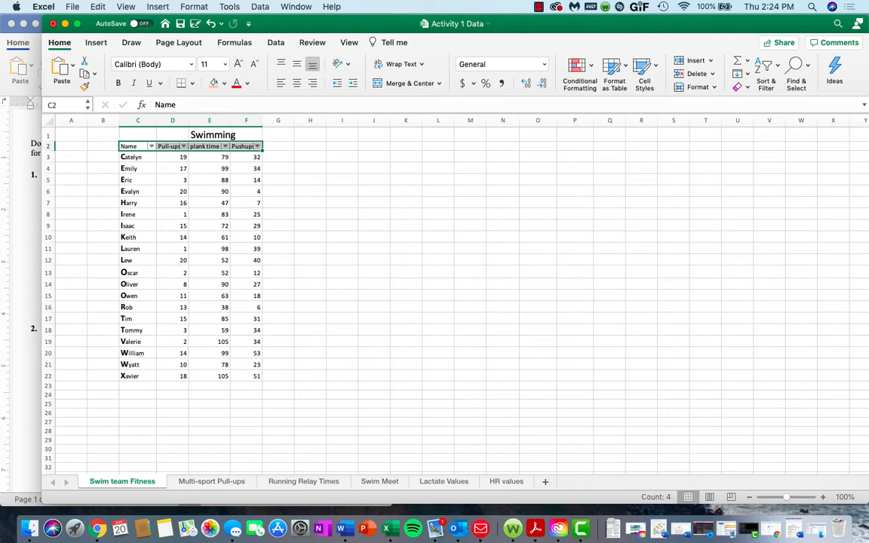
key("super+z")
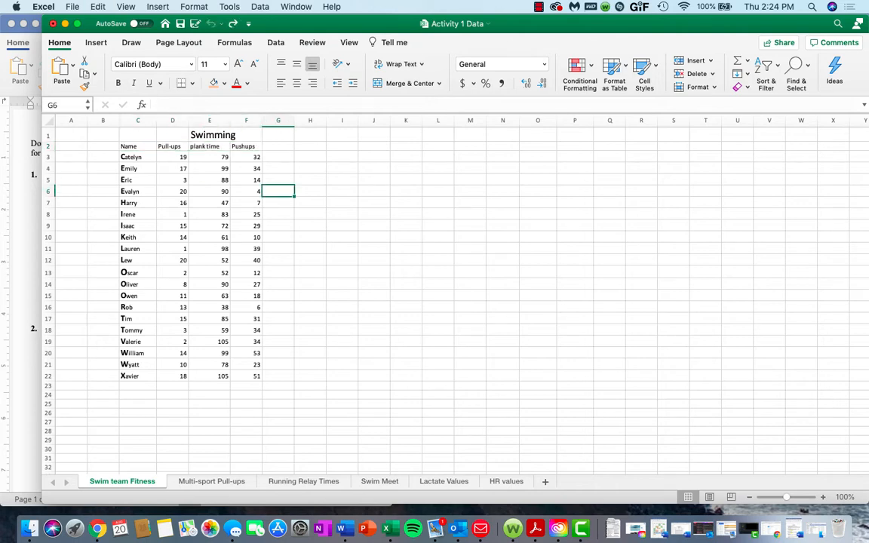
Apply filters to the Name, Pull-ups, plank time and Pushups headers in C2:F2 of the Swimming table
left_click_drag(137, 147, 248, 147)
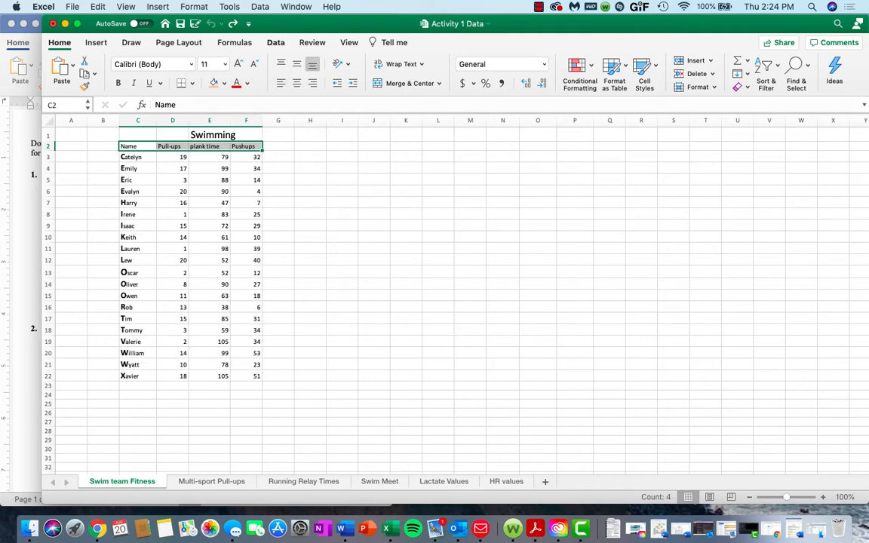
left_click(275, 42)
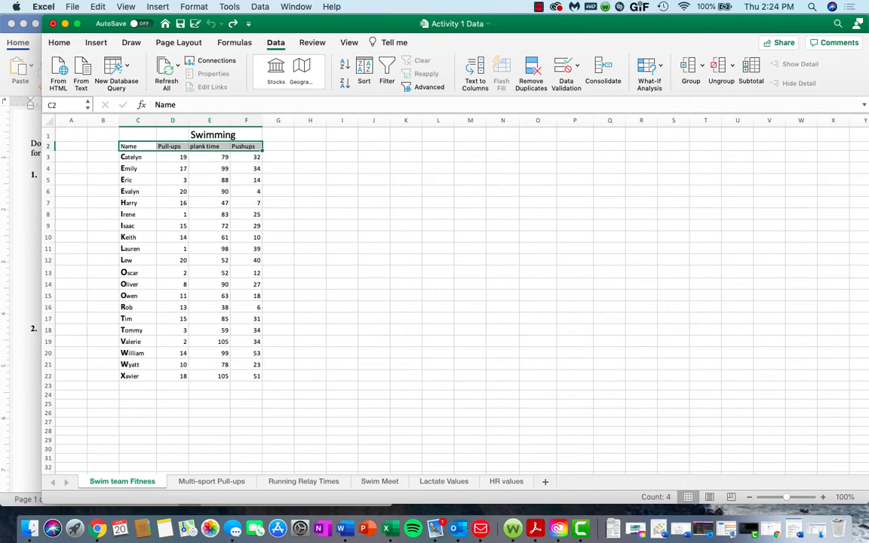
left_click(387, 73)
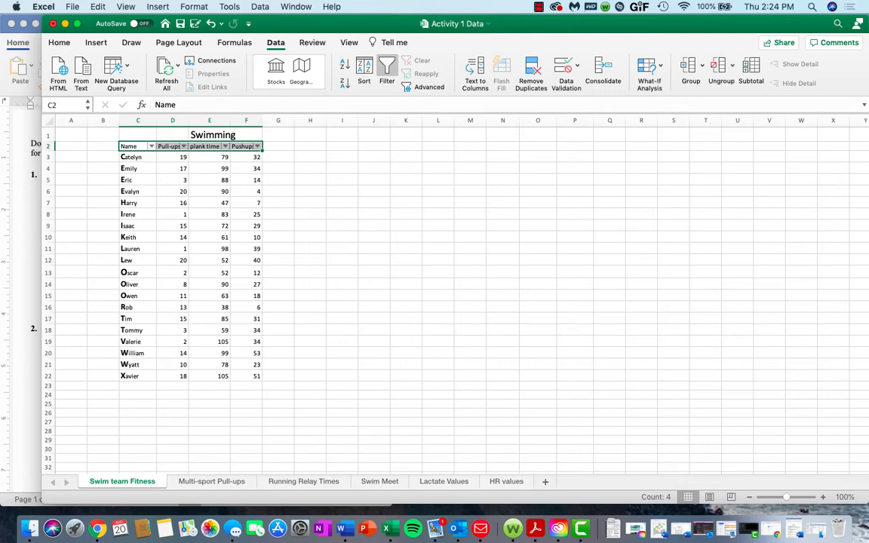
Try to start a custom sort with the empty cell I6 outside the table selected
left_click(209, 192)
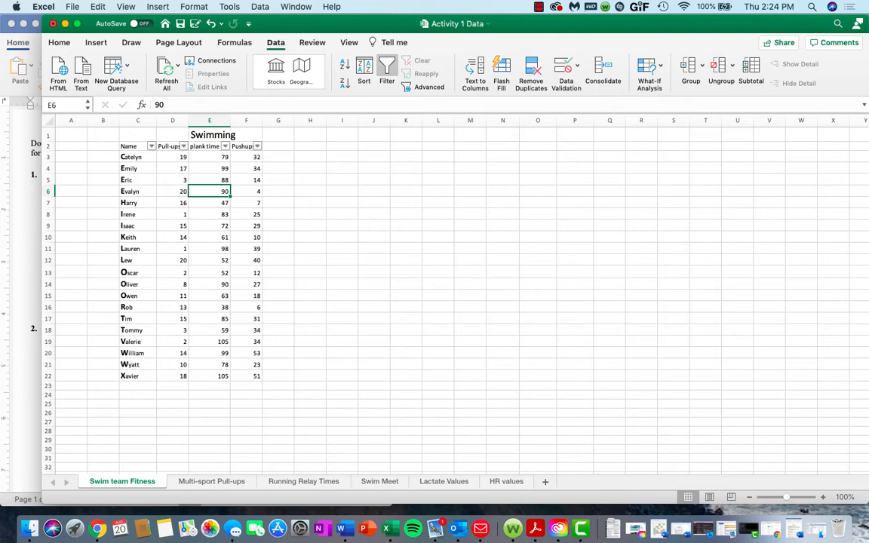
left_click(342, 192)
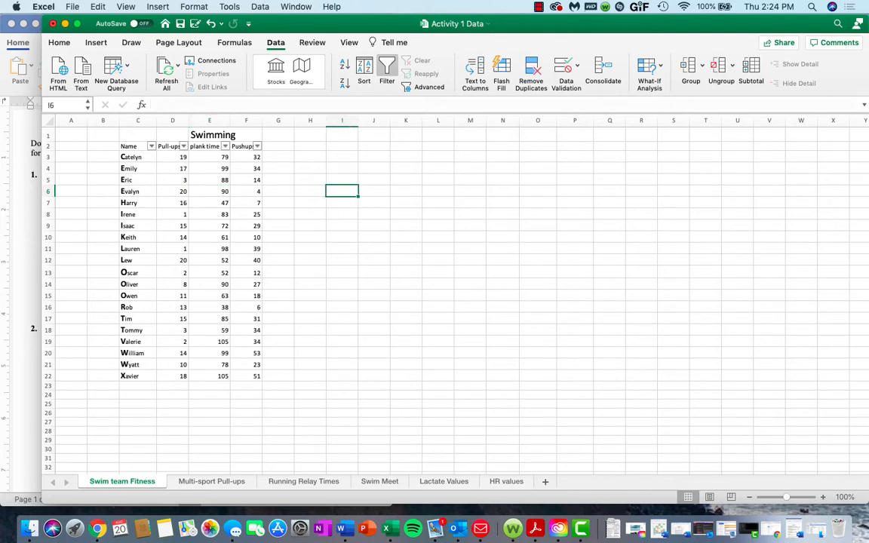
left_click(365, 68)
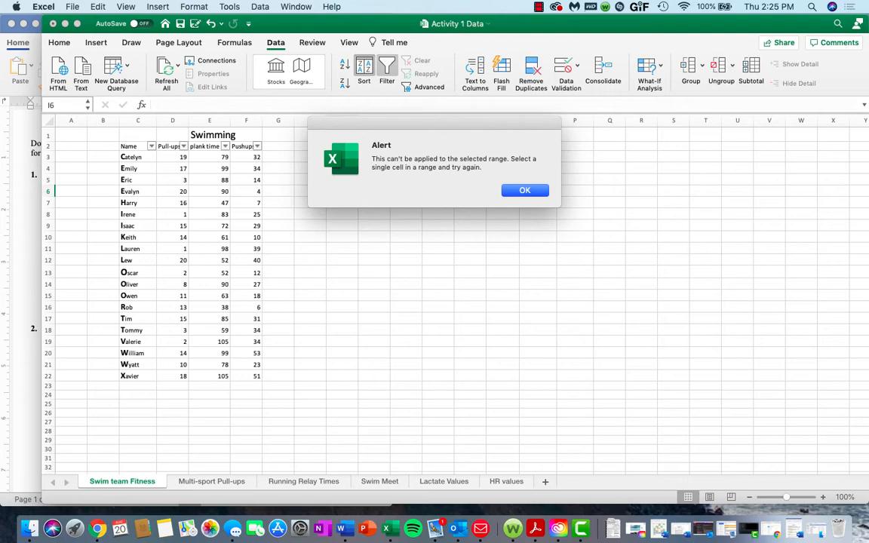
key("Return")
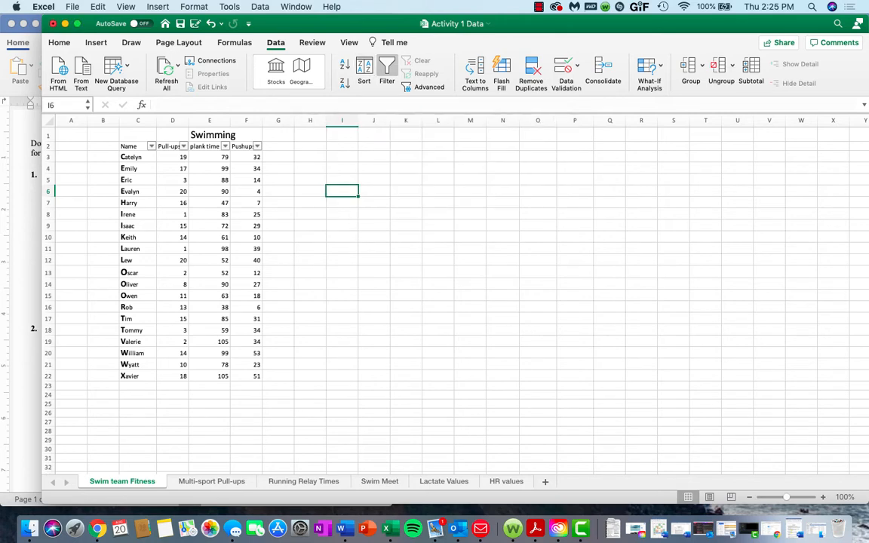
left_click(210, 192)
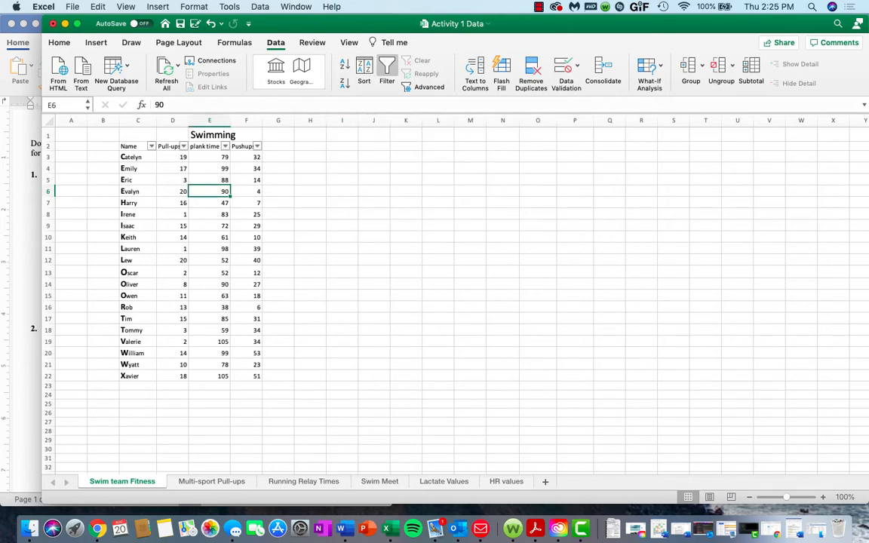
left_click(138, 192)
left_click(210, 237)
left_click(209, 273)
left_click(137, 272)
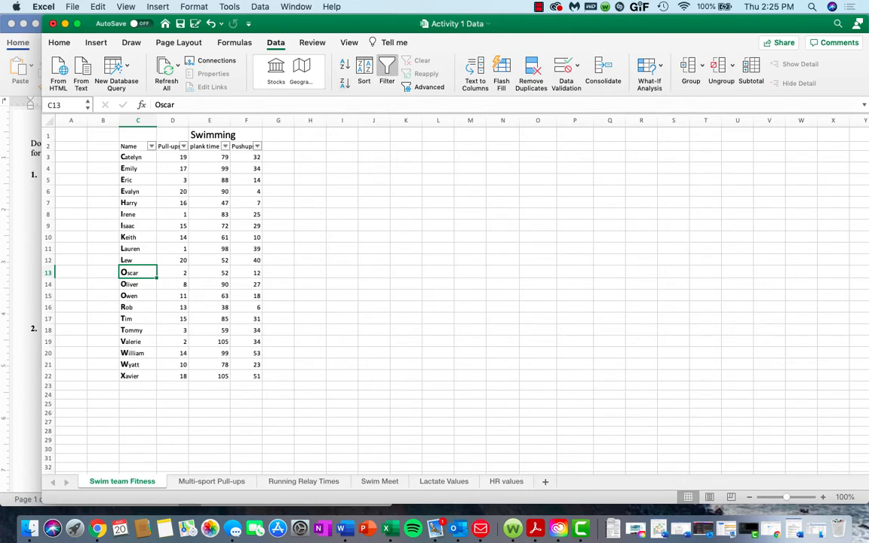
Sort the swim team table by Name in ascending order, and change the Name sort to descending
left_click(151, 147)
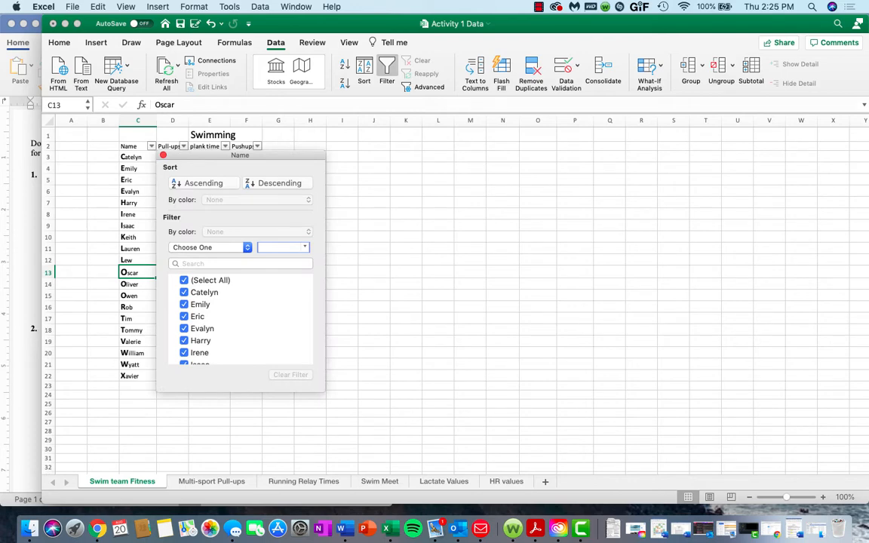
scroll(240, 321, "down", 5)
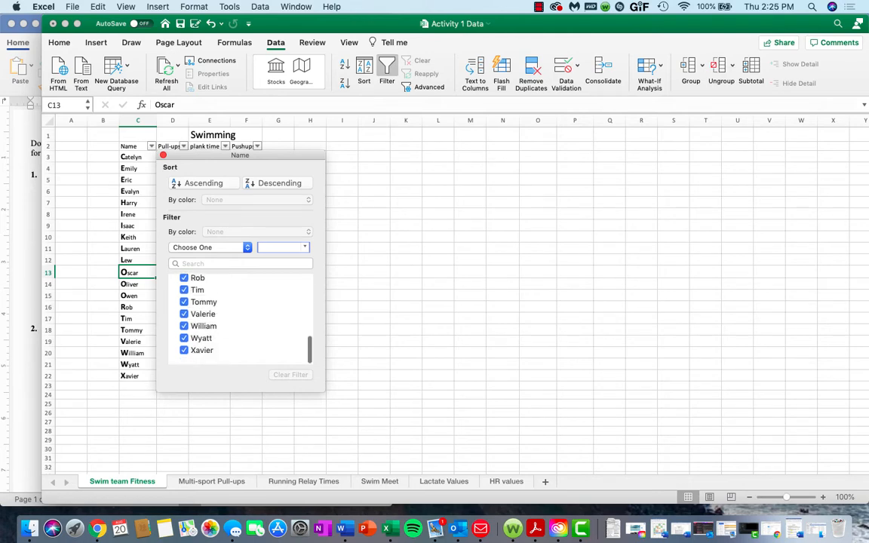
scroll(240, 320, "up", 5)
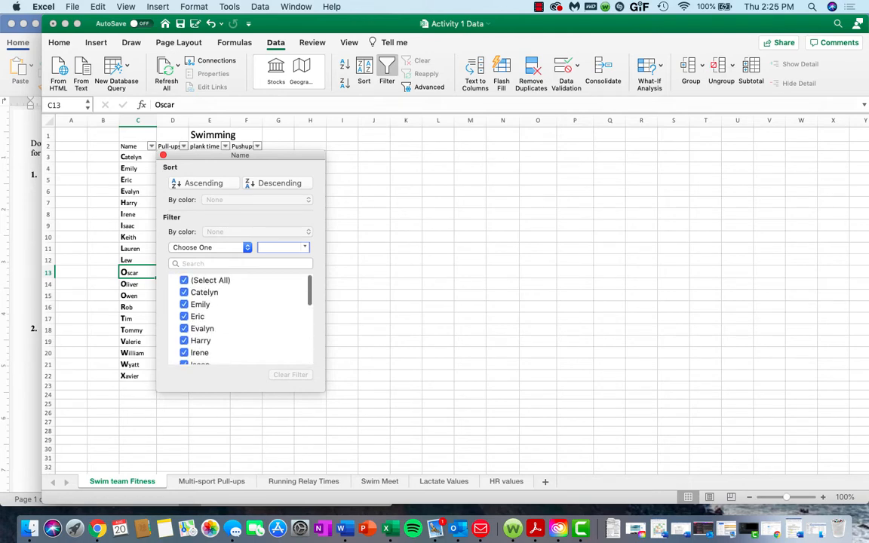
left_click(202, 183)
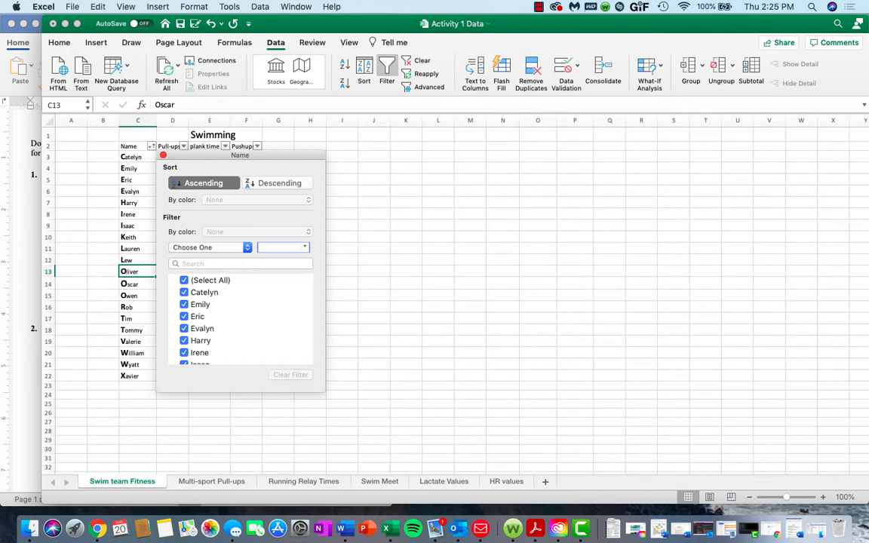
left_click(278, 184)
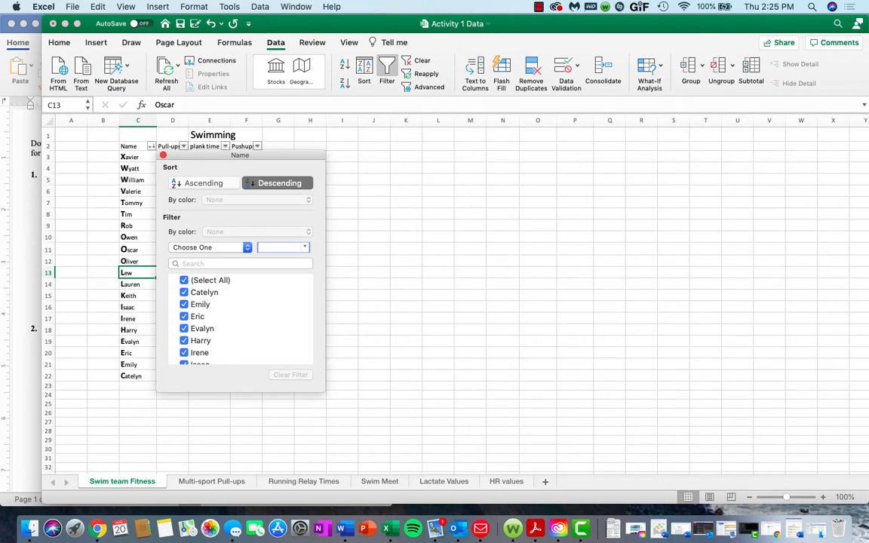
left_click(163, 154)
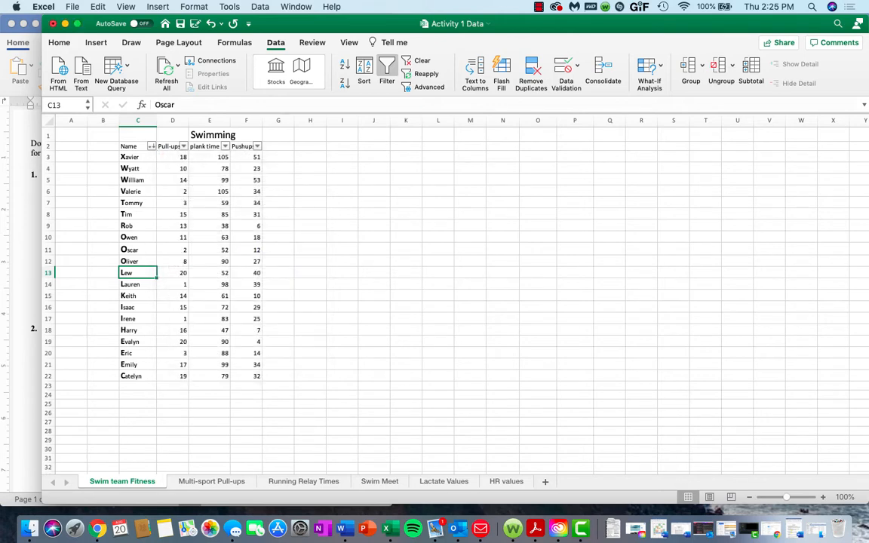
Sort the swim team table by Pull-ups in ascending order using the column's filter options
left_click(183, 146)
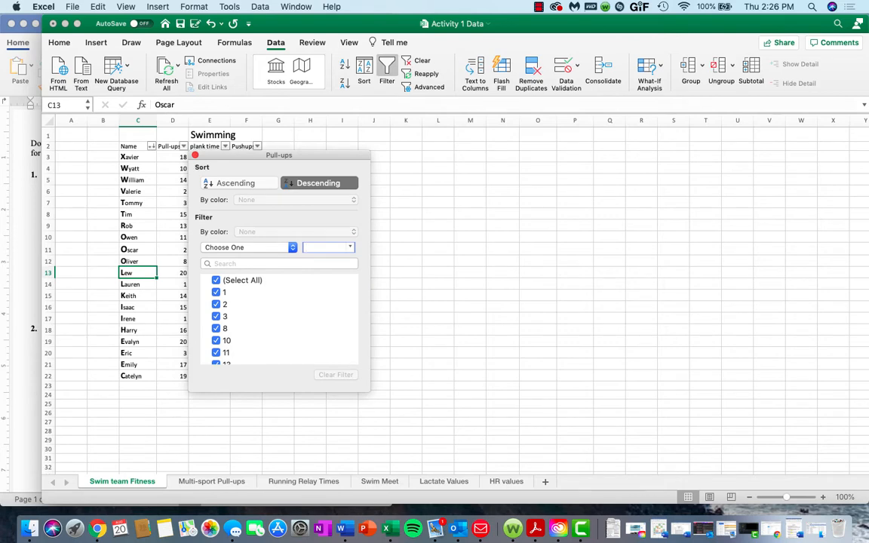
left_click(239, 184)
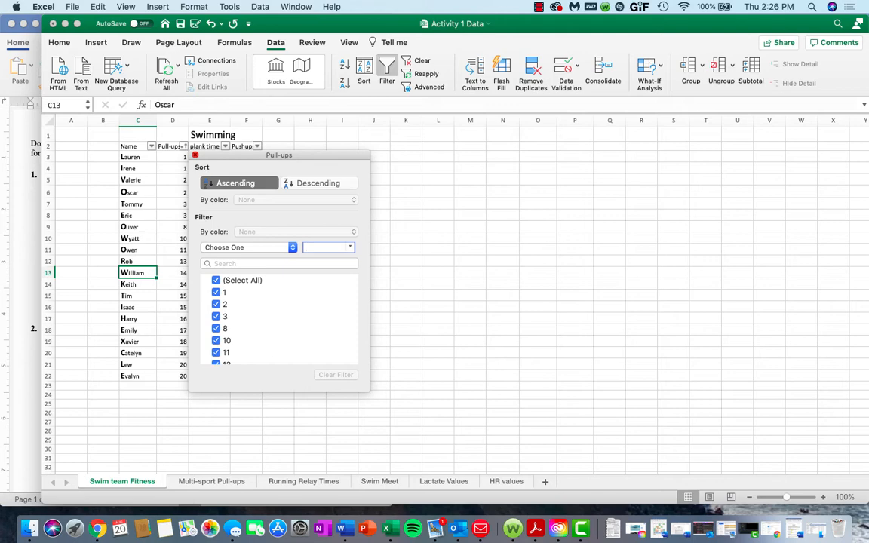
Select cell E7 inside the swim team table and check the Swim team Fitness procedure in the Activity 1 Word document
left_click(195, 156)
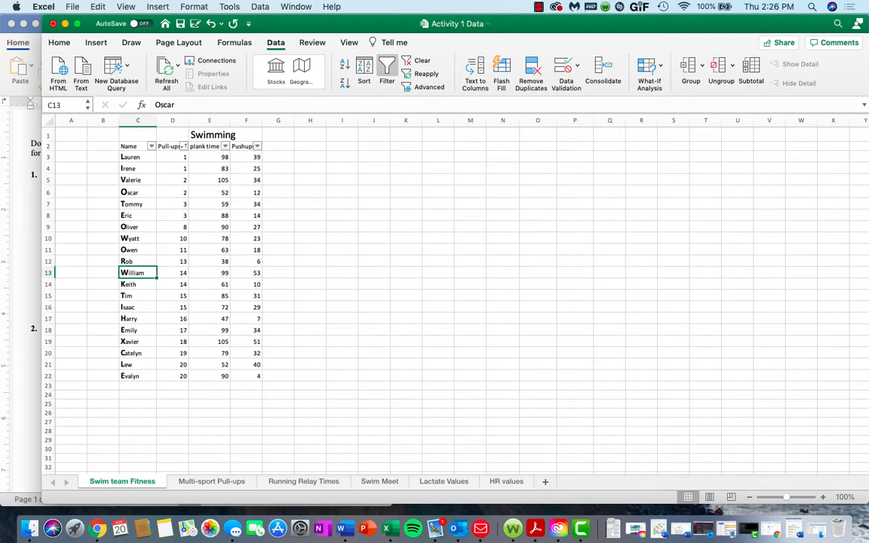
left_click(210, 204)
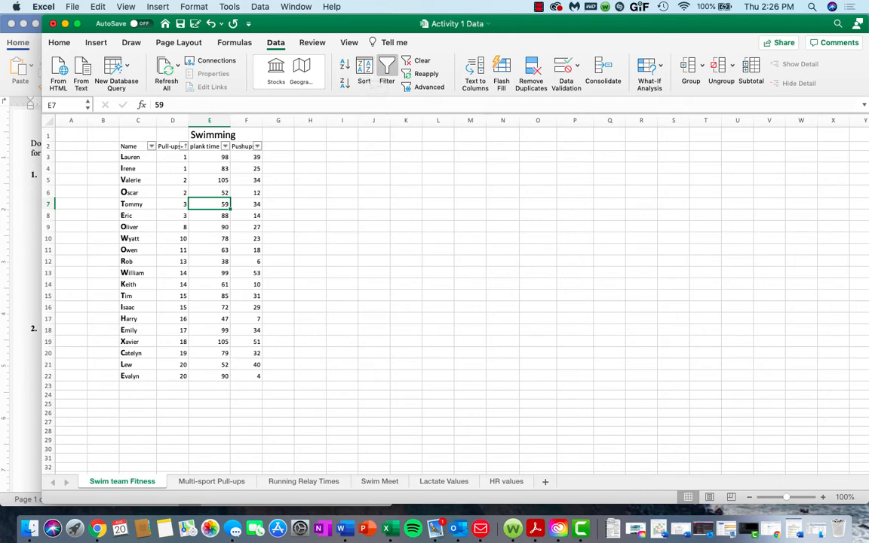
left_click(21, 219)
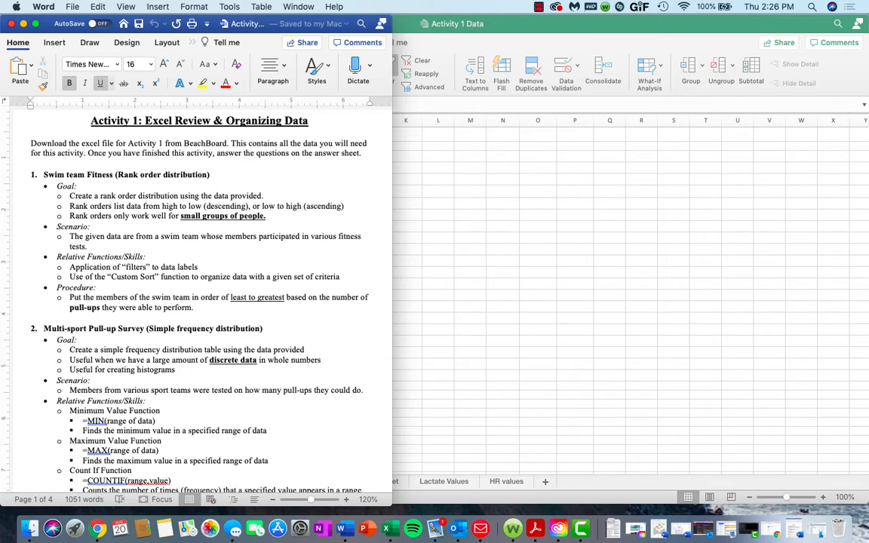
key("super+Tab")
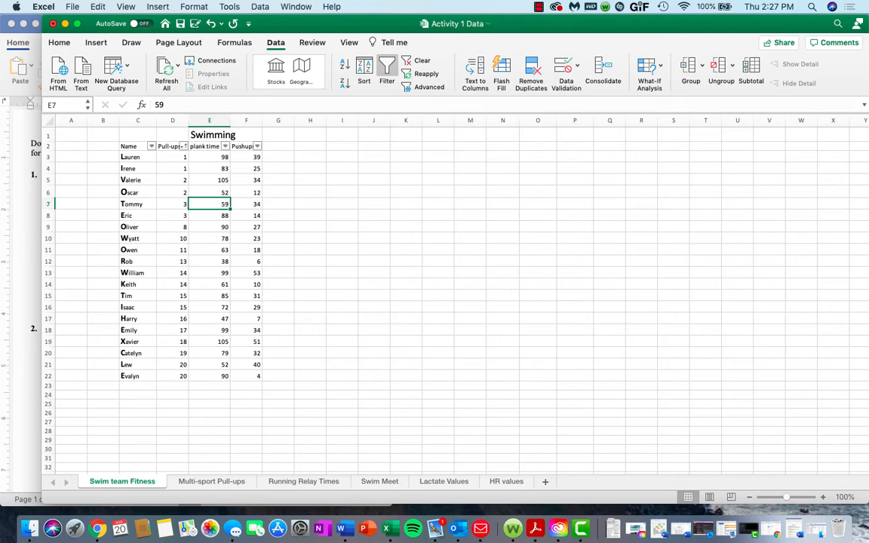
Custom sort the swim team table by Pull-ups and then by Pushups, both on values from smallest to largest
left_click(364, 72)
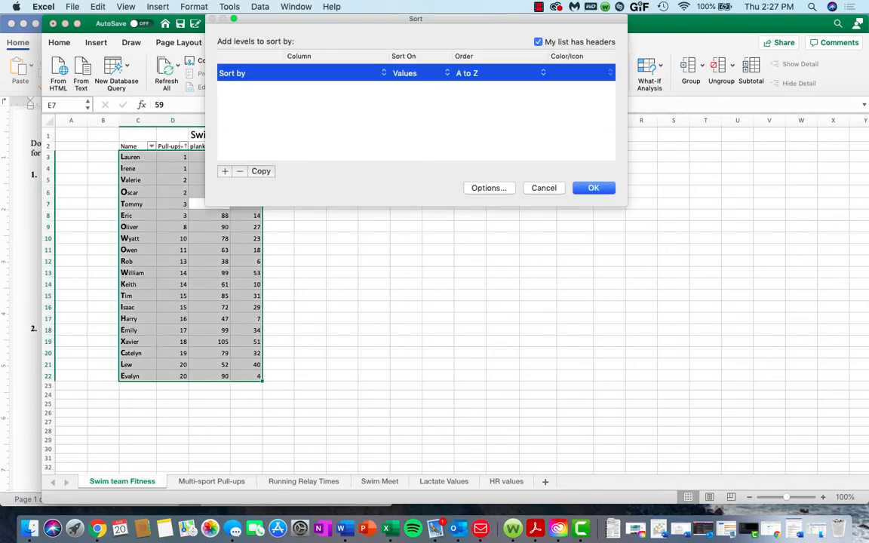
left_click(332, 73)
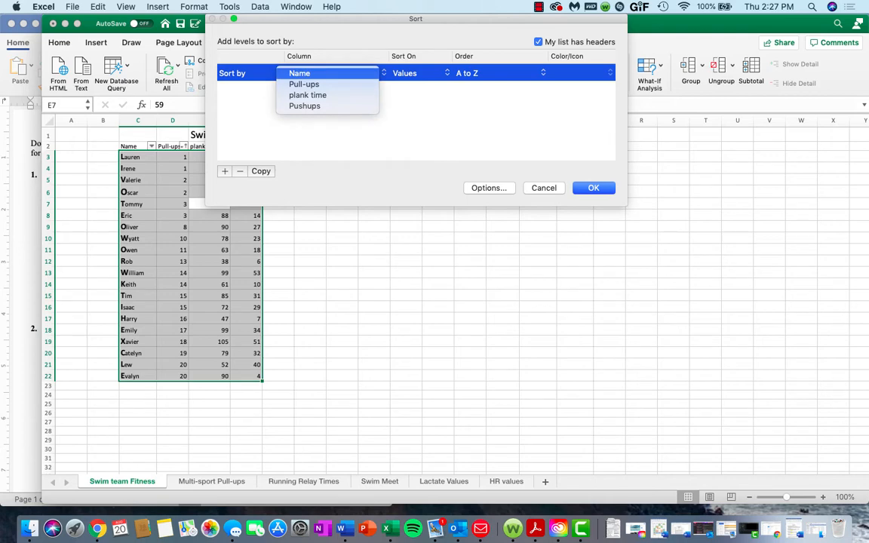
left_click(304, 84)
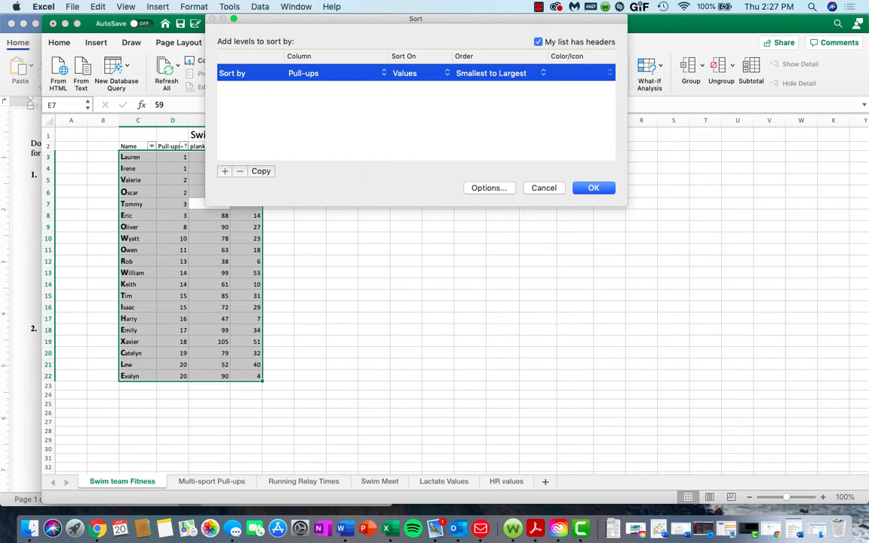
left_click_drag(415, 19, 494, 125)
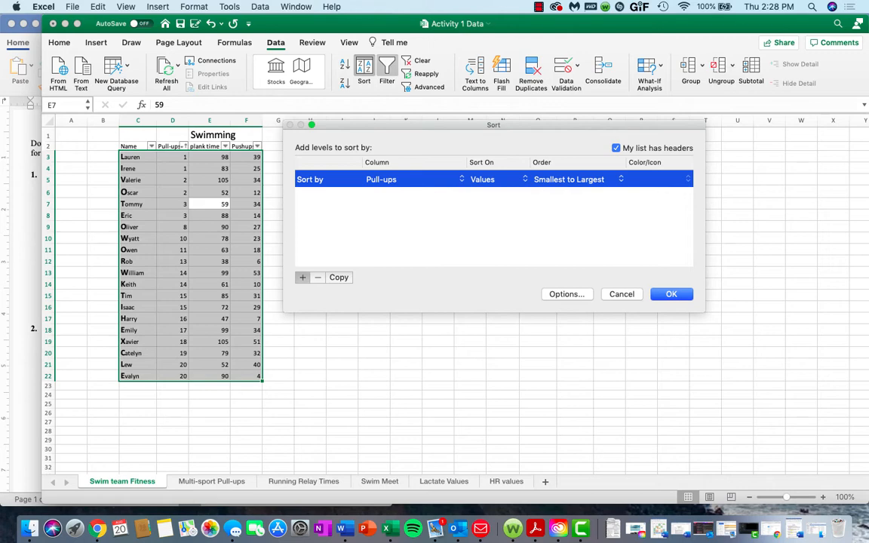
left_click(302, 276)
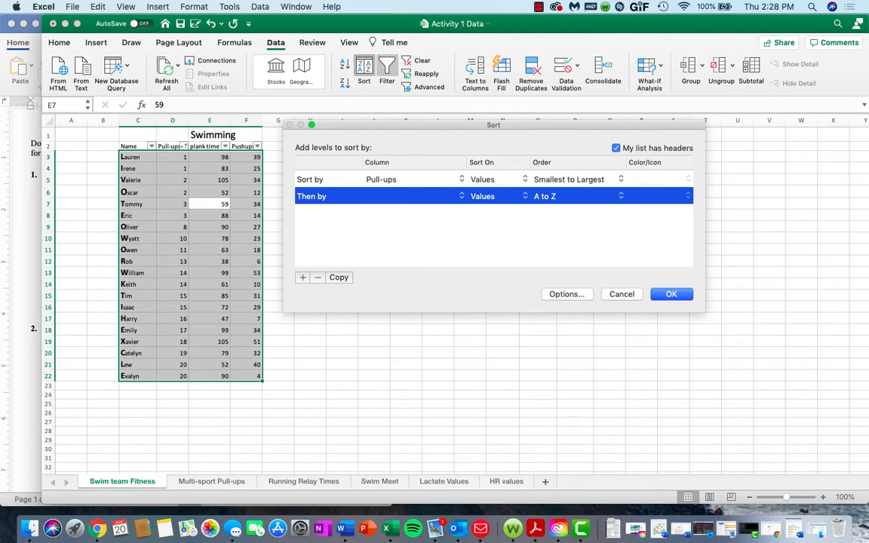
left_click(414, 196)
left_click(393, 229)
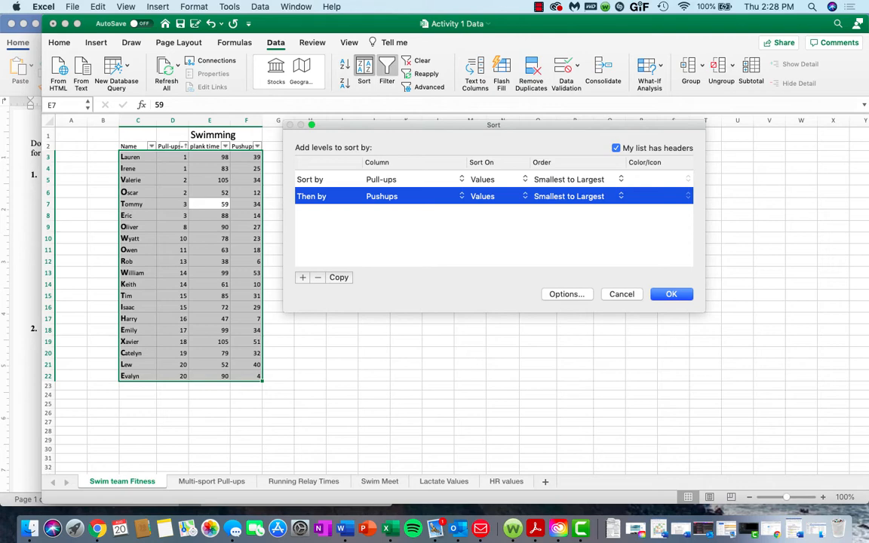
key("Return")
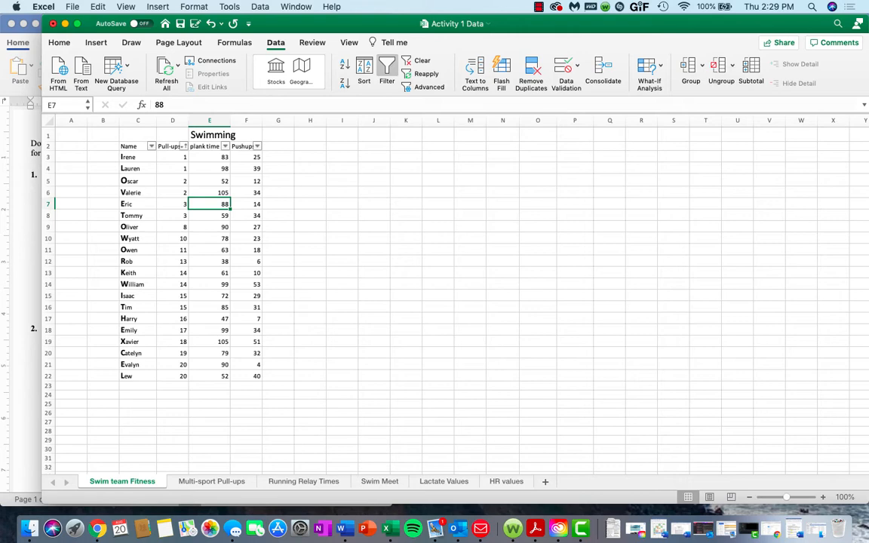
Remove and reapply the filters on headers C2:F2, and clear the filter and sort state
left_click_drag(243, 146, 136, 146)
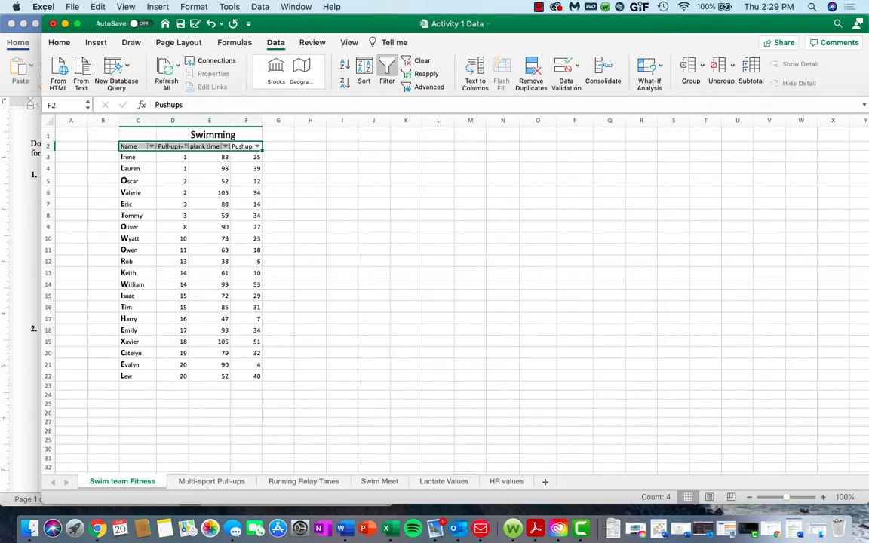
left_click(387, 72)
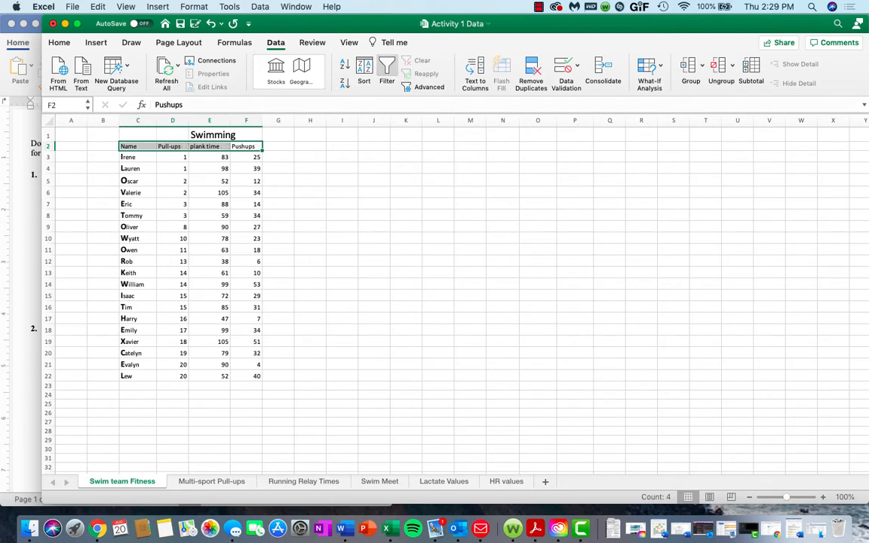
left_click(387, 72)
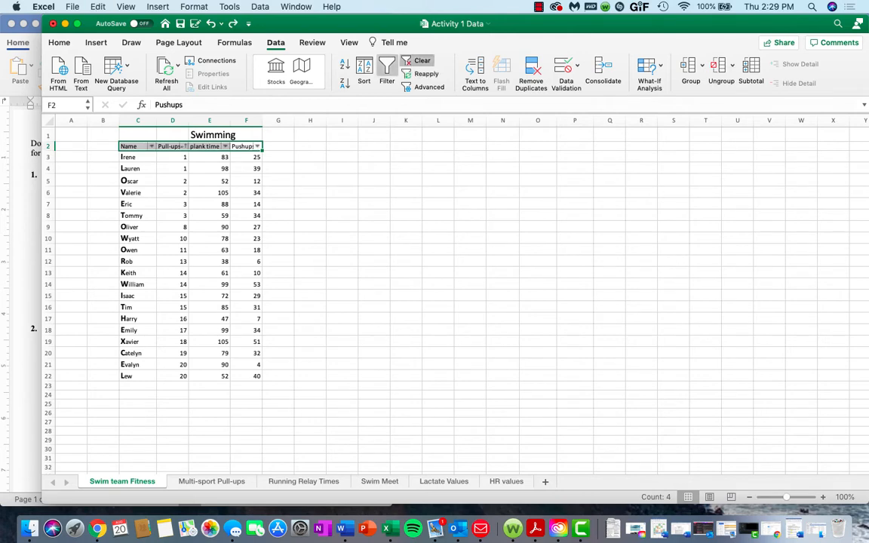
left_click(420, 61)
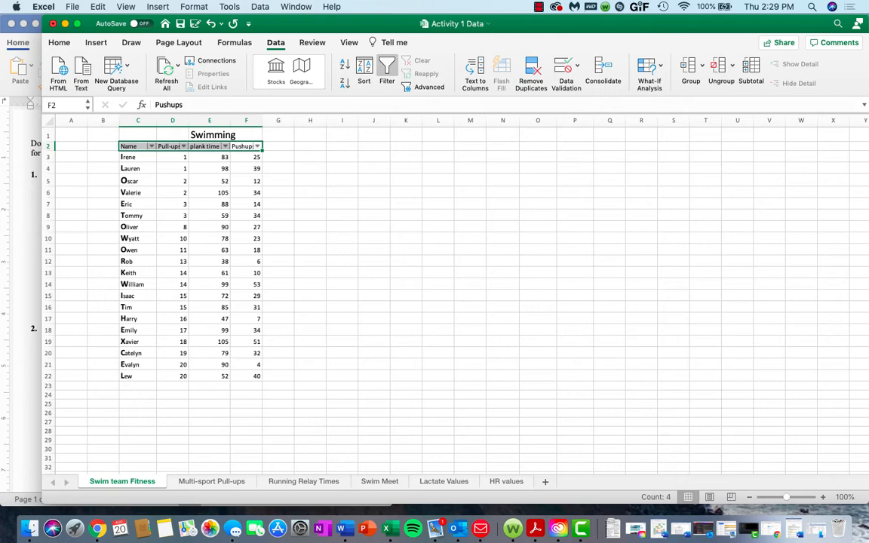
Run the custom sort again from cell E6, keeping the Pull-ups and Pushups levels from smallest to largest
left_click(210, 193)
left_click(364, 71)
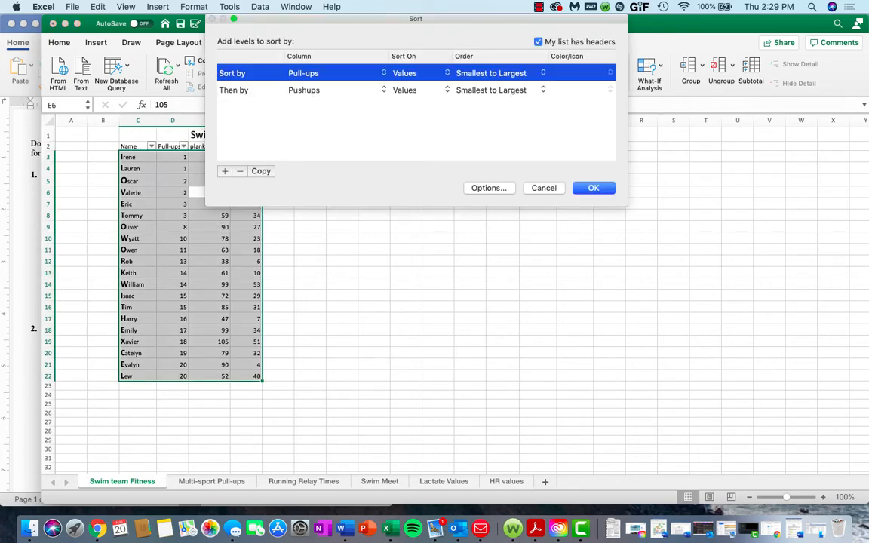
left_click(594, 188)
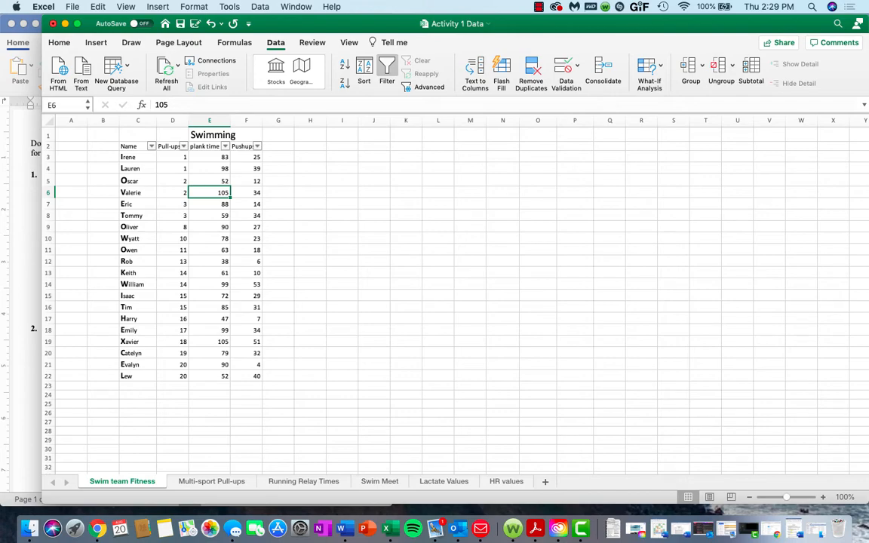
Examine the answer sheet's swim team questions and the Multi-sport Pull-up Survey section of the Activity 1 Word document
left_click(794, 529)
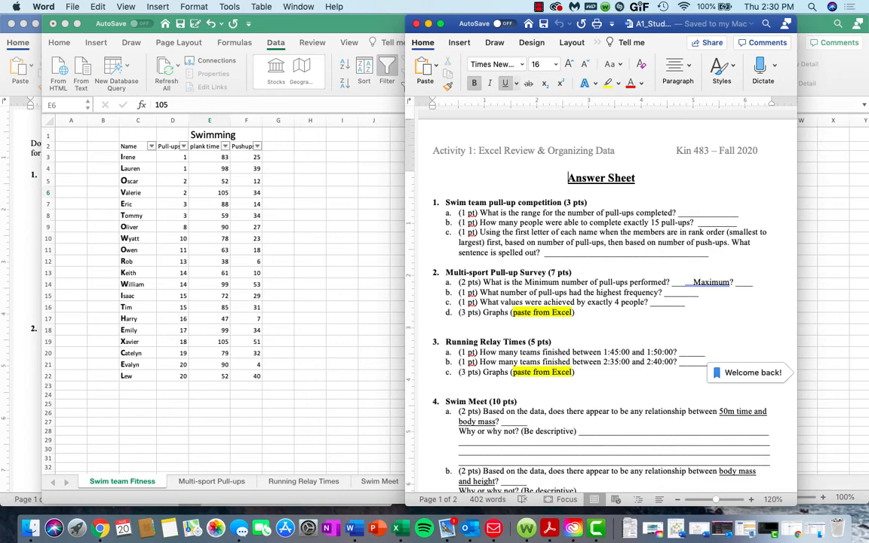
key("super+grave")
scroll(196, 301, "down", 10)
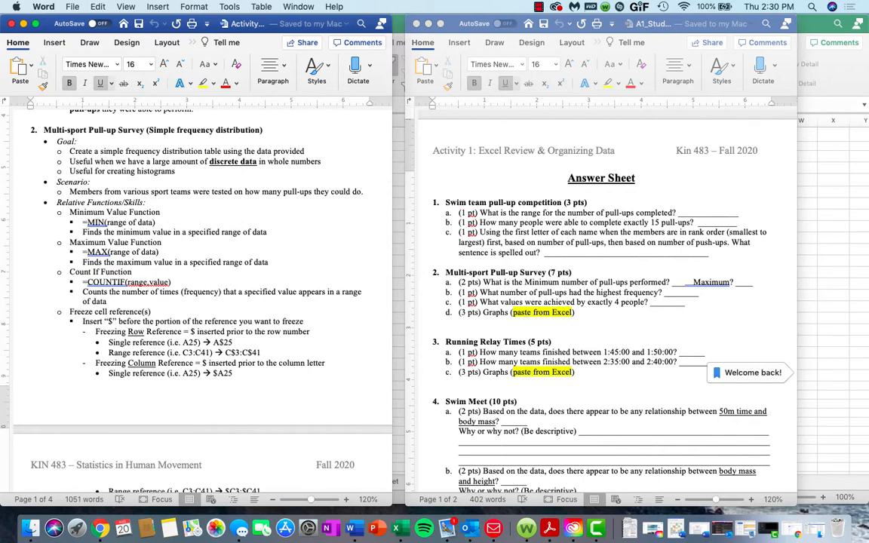
key("super+Tab")
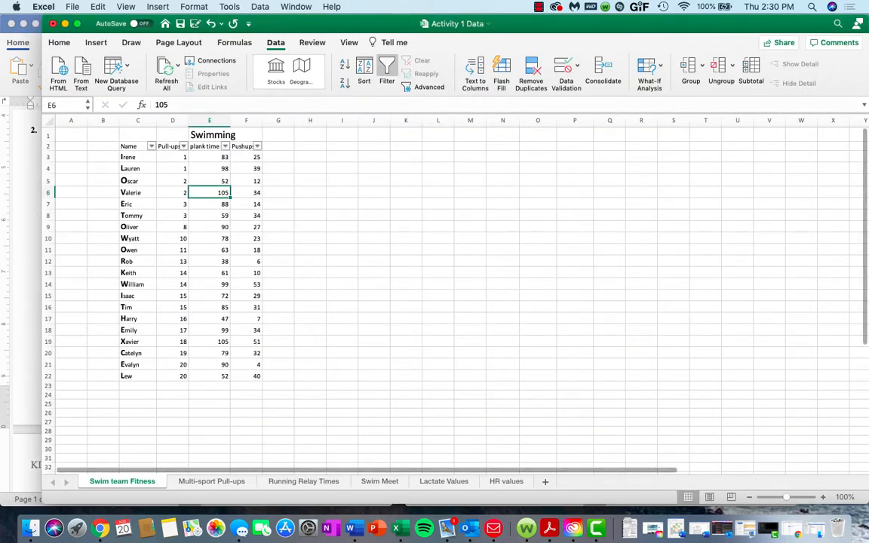
Open the Multi-sport Pull-ups worksheet and compare its data with the survey's functions, cell-freezing notes and procedure in the Word instructions
left_click(211, 482)
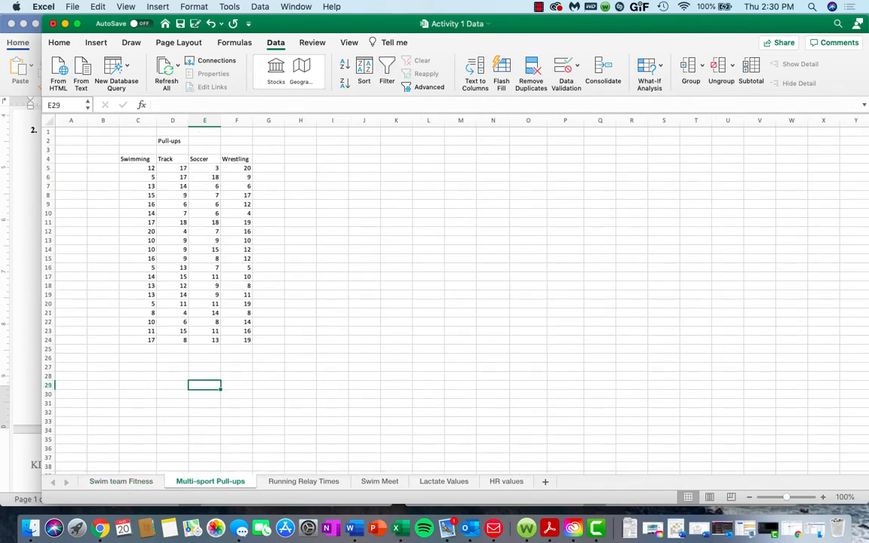
key("super+Tab")
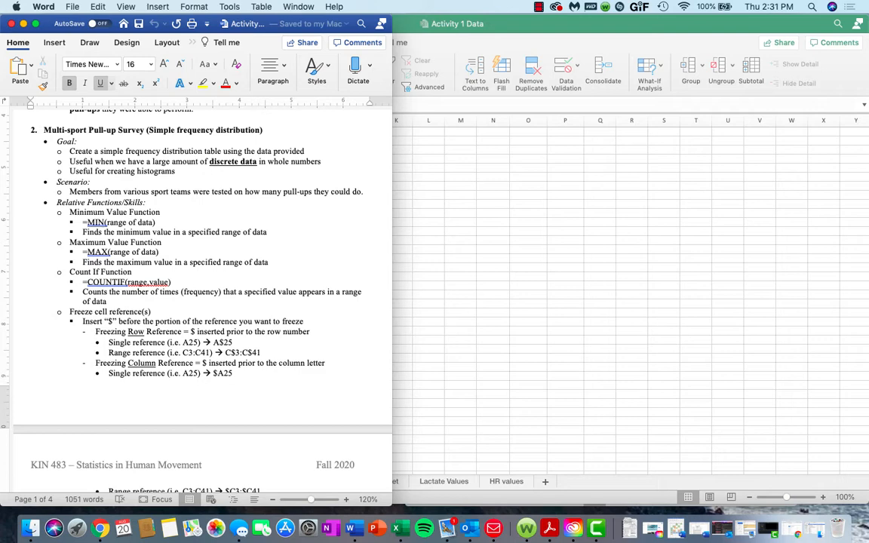
key("super+Tab")
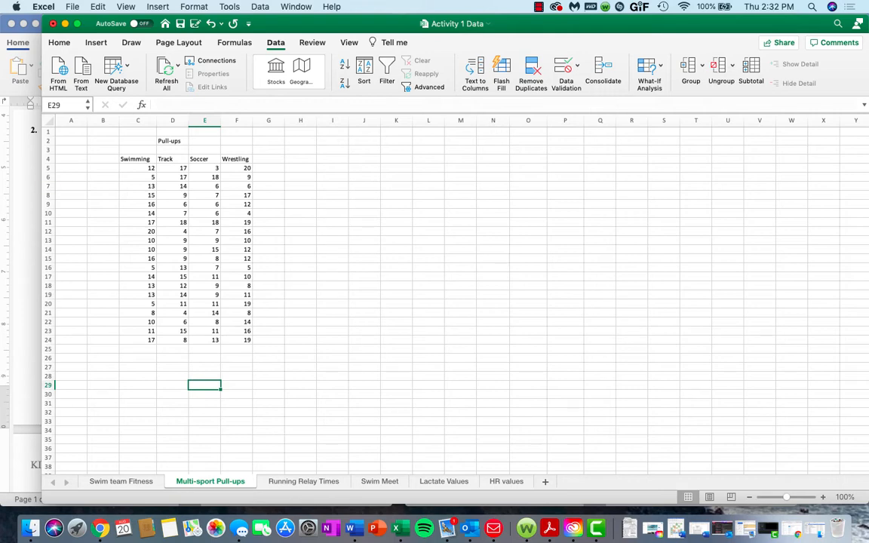
key("super+Tab")
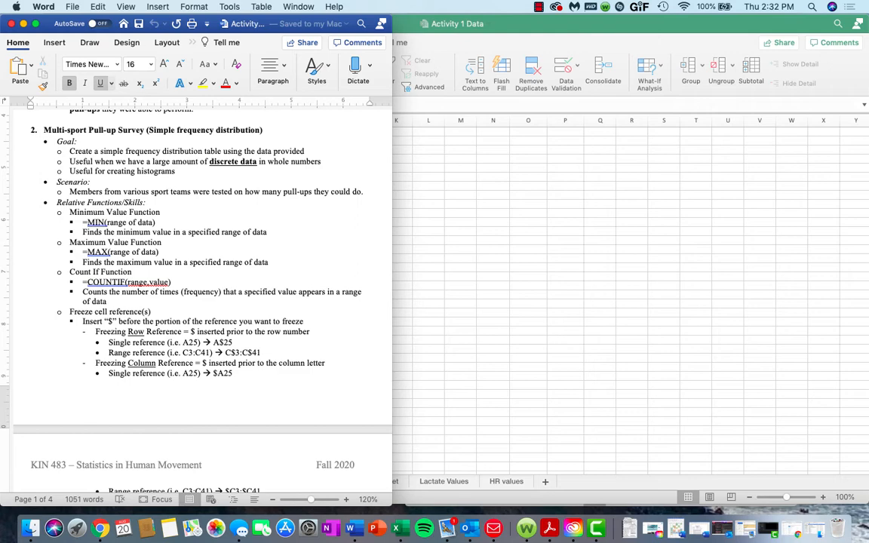
scroll(202, 302, "down", 5)
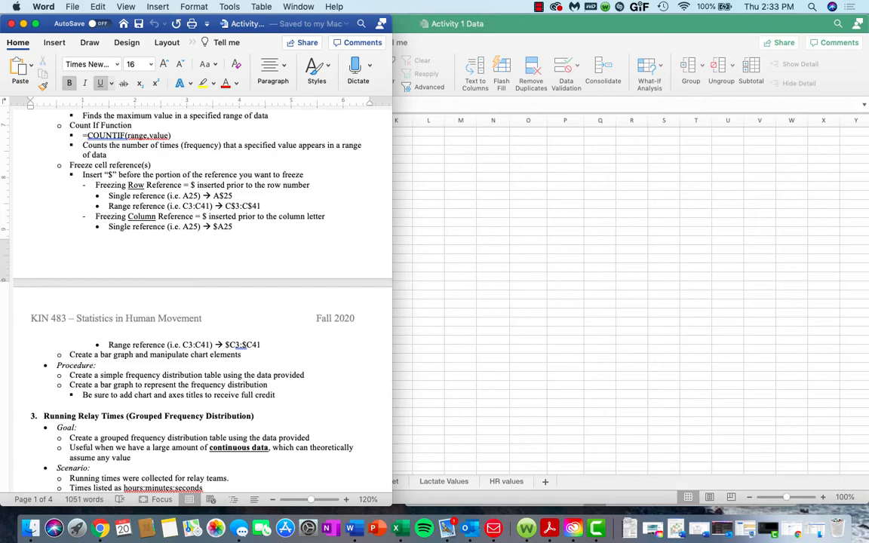
scroll(196, 302, "down", 2)
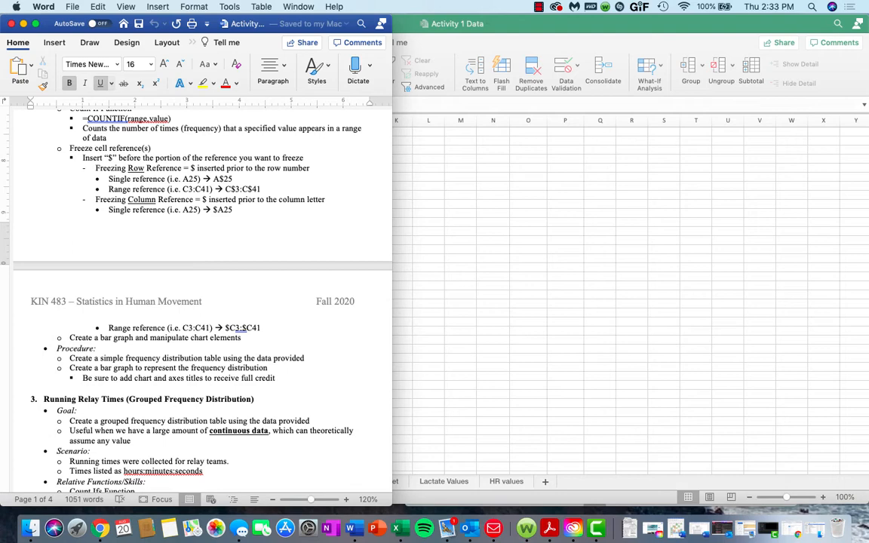
key("super+Tab")
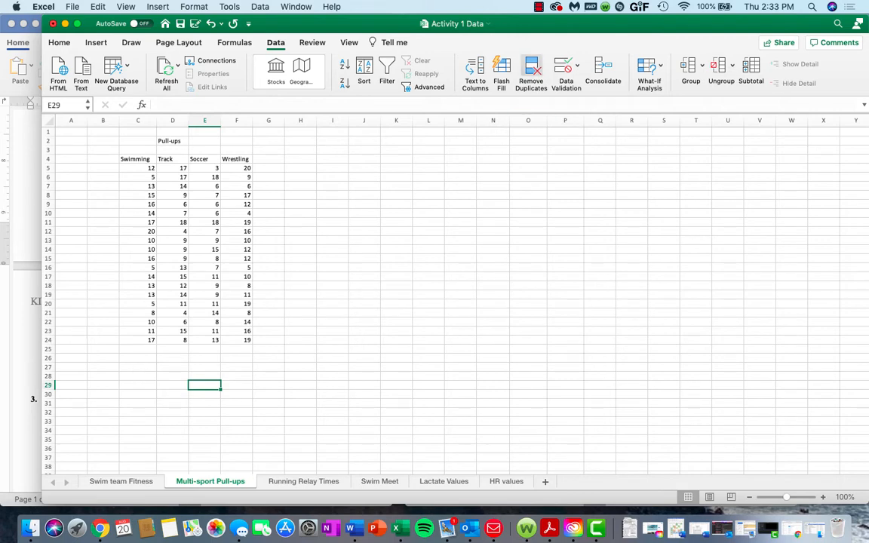
left_click(538, 7)
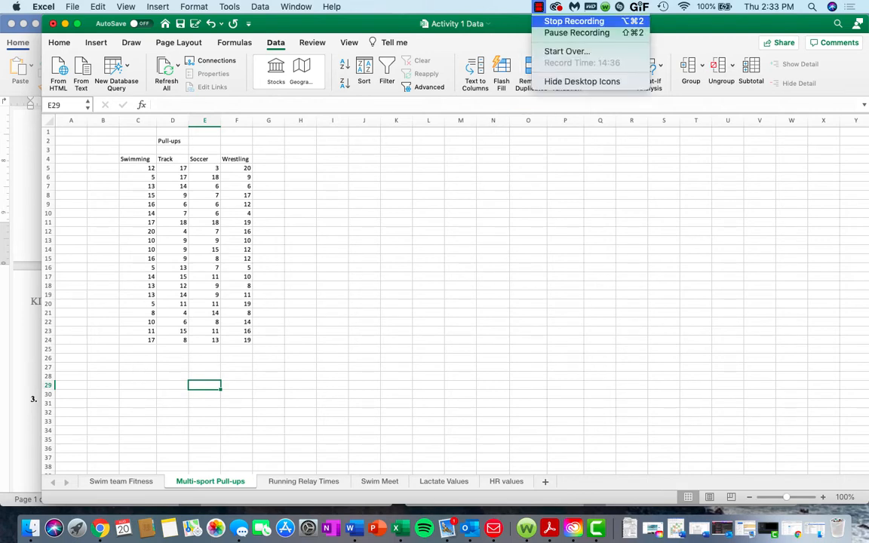
left_click(576, 32)
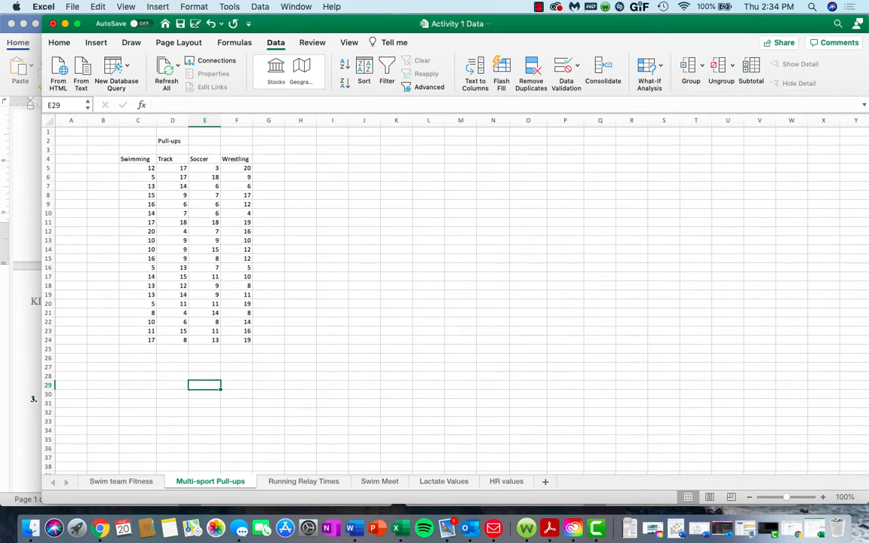
Enter the header "Number of Pull ups" in cell I4 and widen column I to fit it
left_click(333, 159)
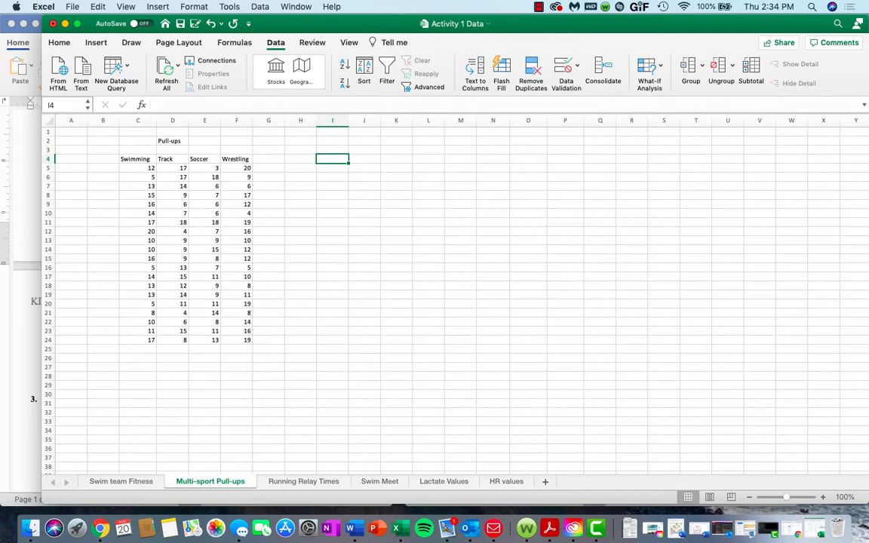
type("Fre")
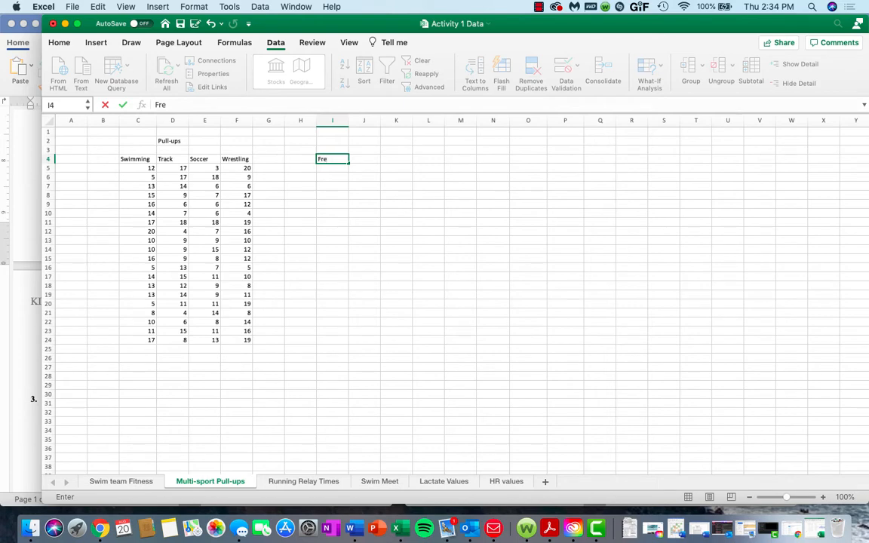
key("BackSpace")
key("BackSpace")
key("BackSpace")
type("Number of Pull uP")
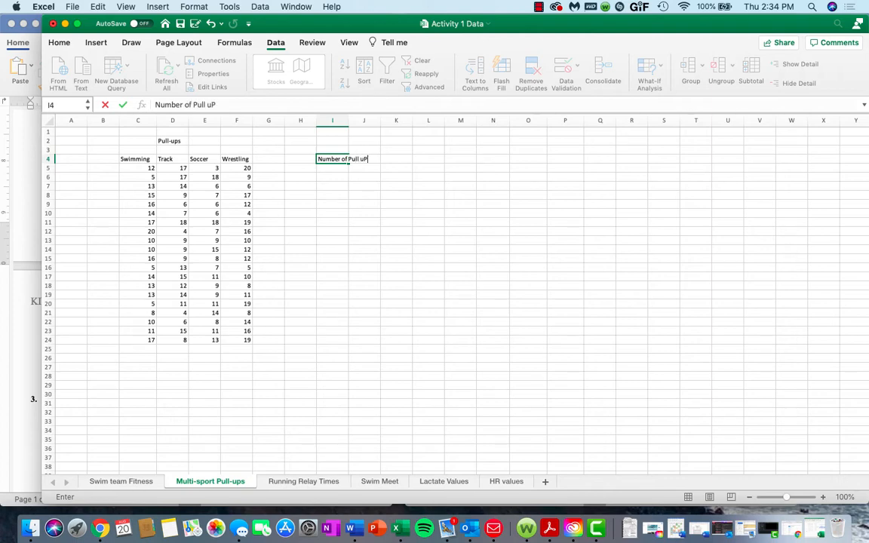
key("BackSpace")
key("BackSpace")
type("ups")
left_click(396, 213)
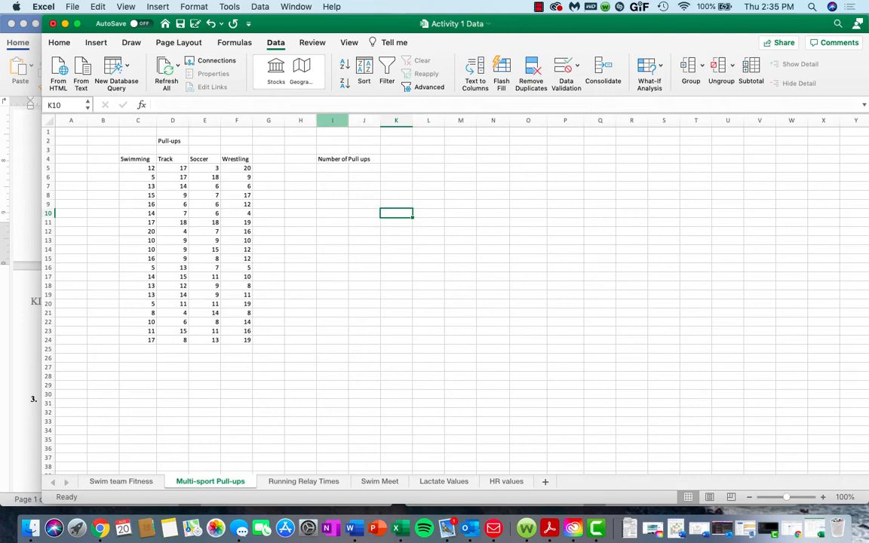
left_click(332, 121)
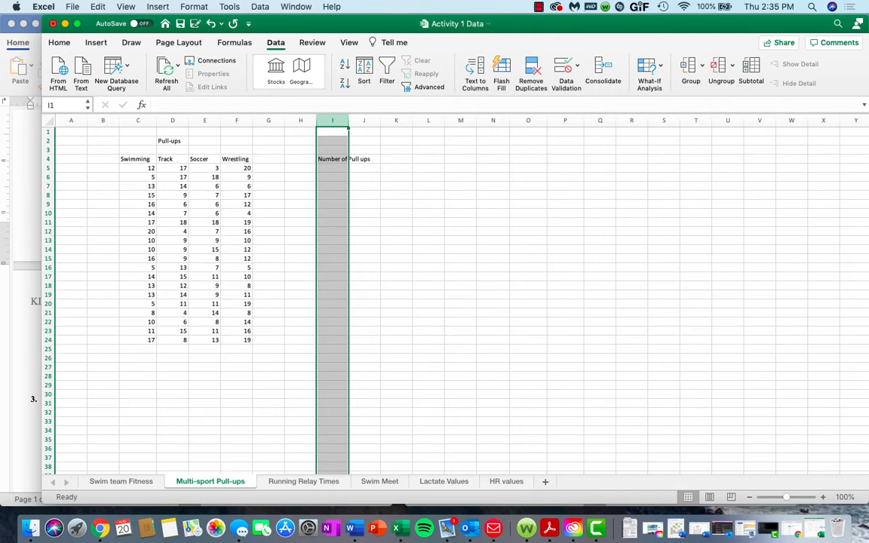
left_click_drag(349, 121, 373, 121)
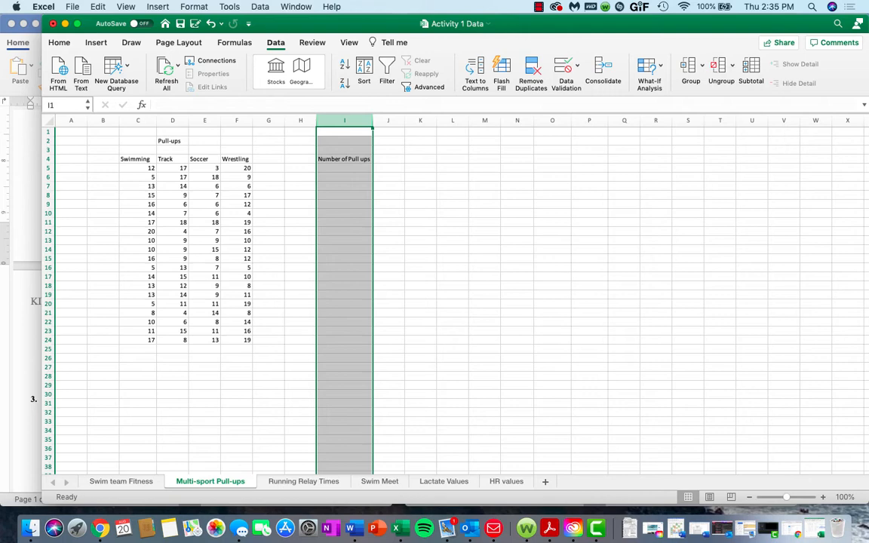
Undo the last width change of column I and widen the column again to fit the "Number of Pull ups" header
left_click(345, 322)
key("super+z")
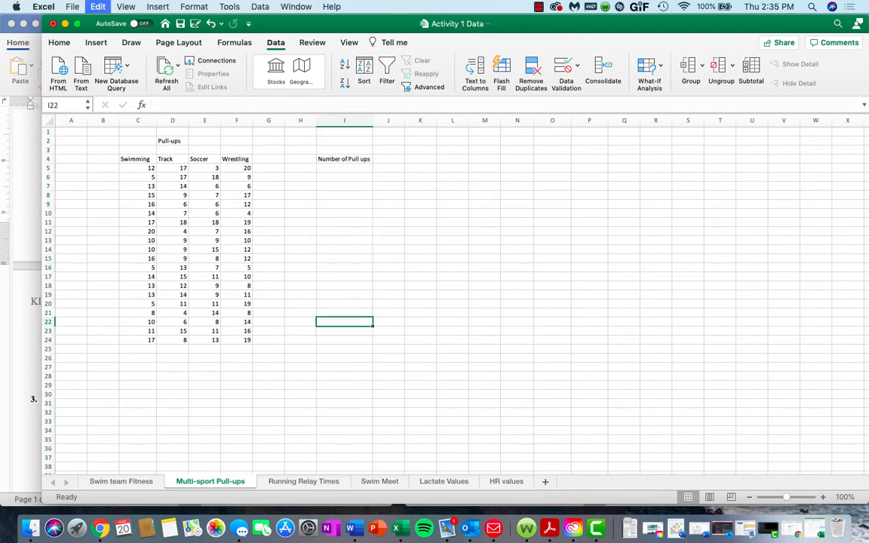
left_click(396, 159)
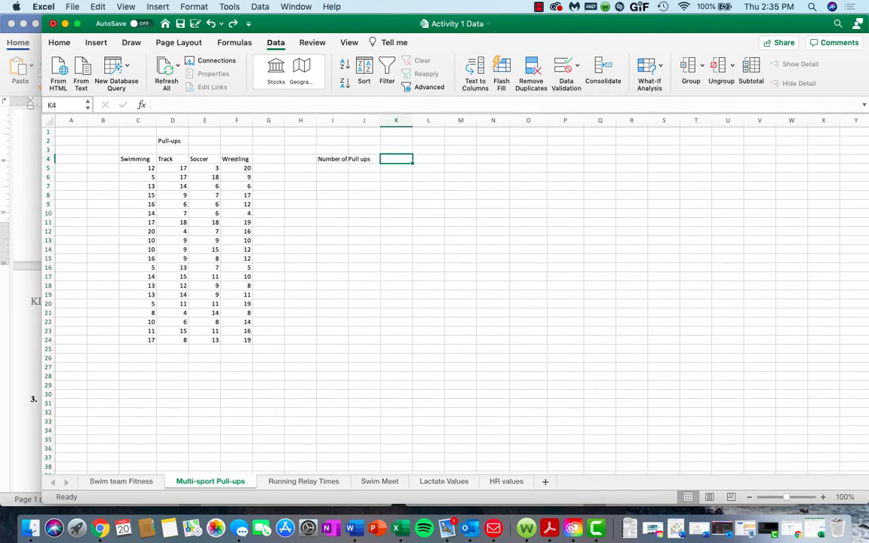
left_click_drag(349, 121, 372, 121)
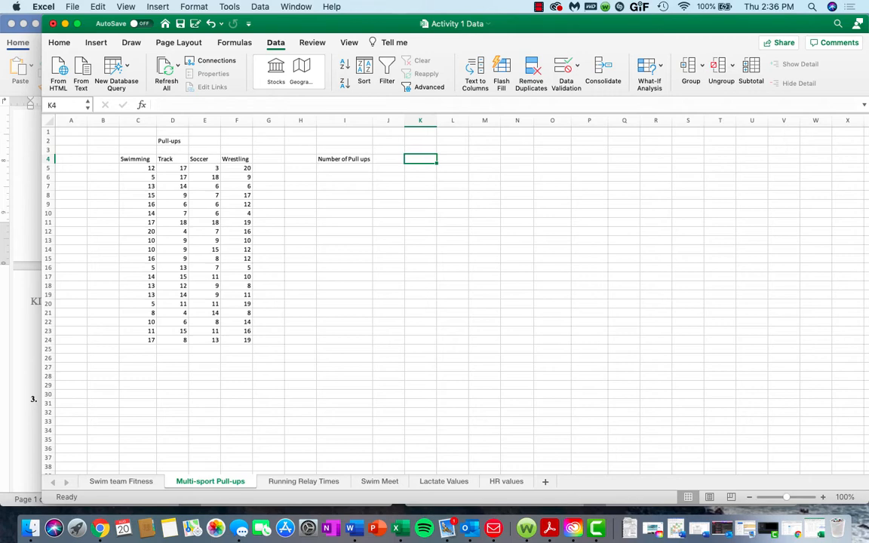
Enter the header "Freq" in cell J4
left_click(389, 160)
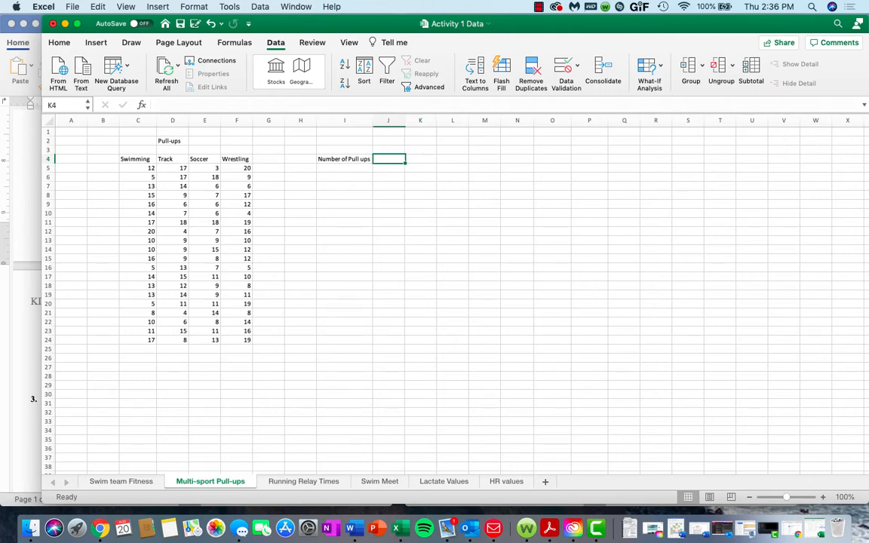
type("Freq")
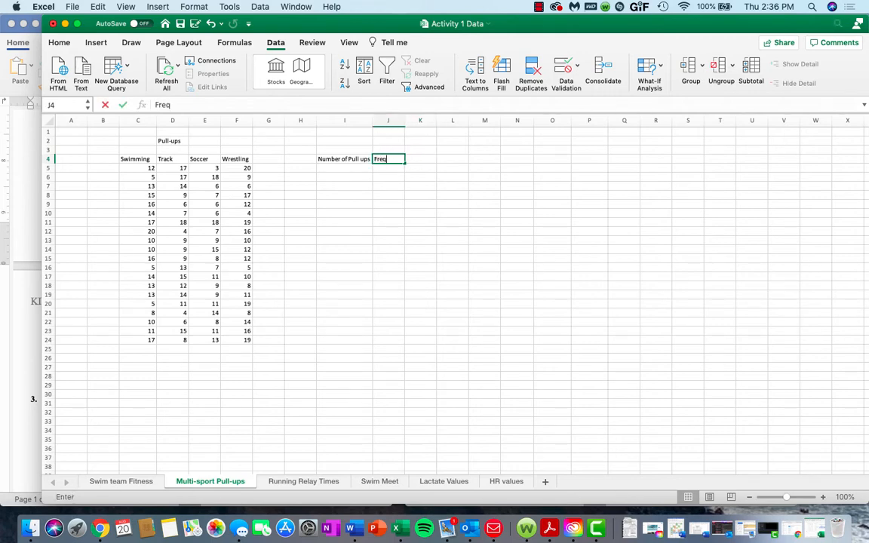
key("Return")
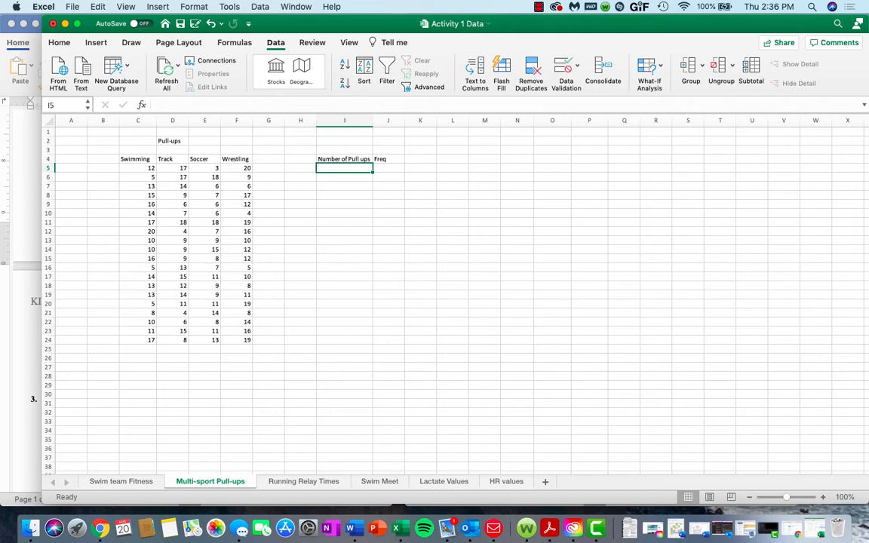
Calculate the lowest pull-up score in cell I5 with a MIN formula over C5:F24
type("=")
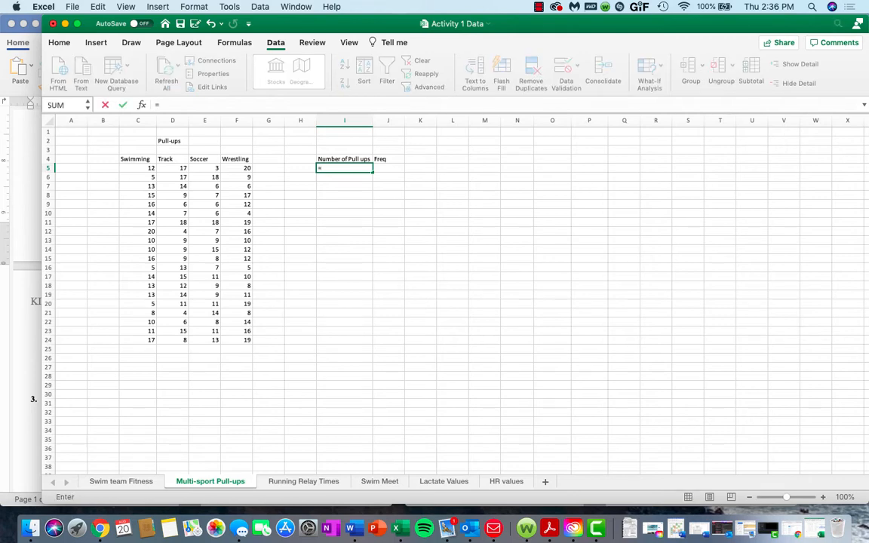
type("min")
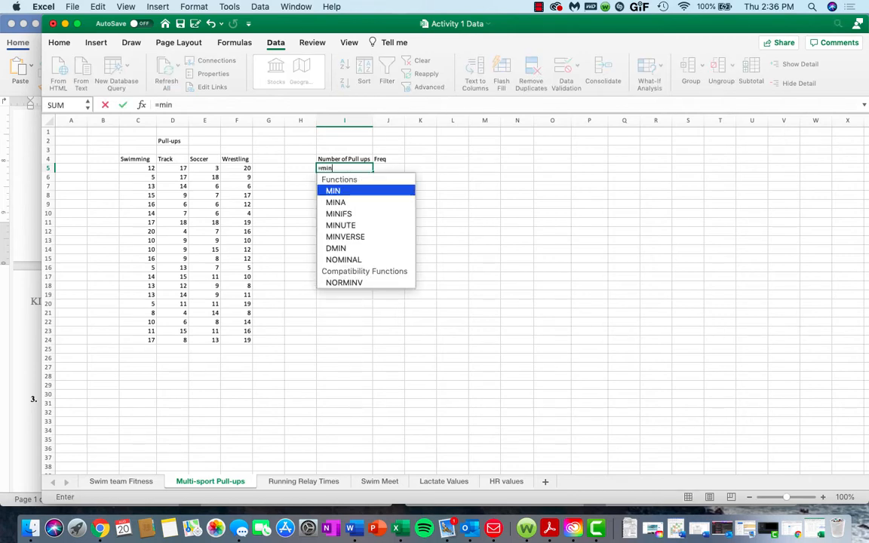
key("Down")
key("Down")
key("Down")
key("Down")
key("Up")
key("Up")
key("Up")
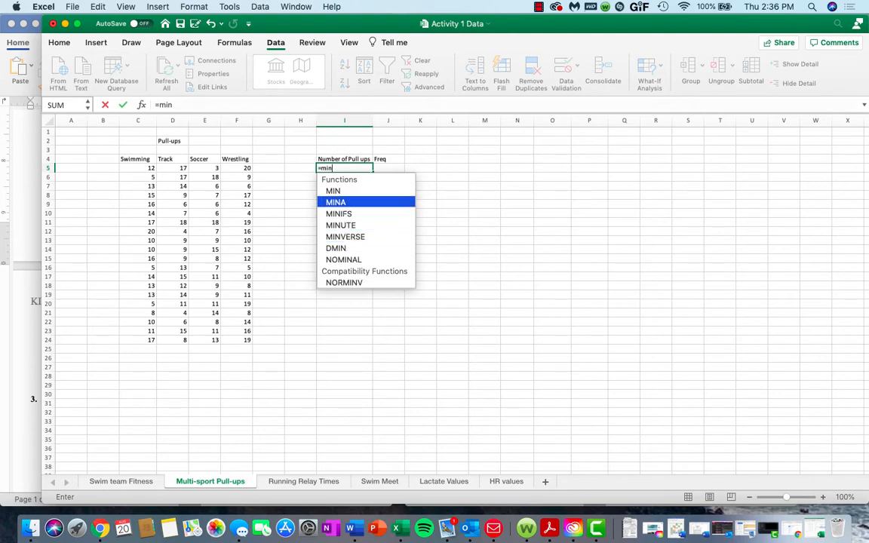
key("Down")
key("Down")
key("Down")
key("Down")
key("Down")
key("Down")
key("Up")
key("Up")
key("Up")
key("Up")
key("Up")
key("Up")
key("Up")
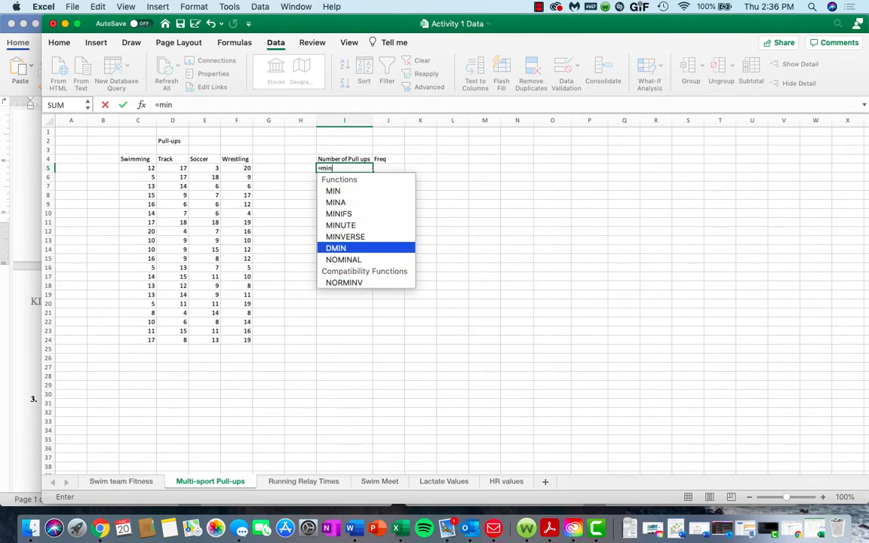
key("Tab")
key("Down")
key("Down")
key("Down")
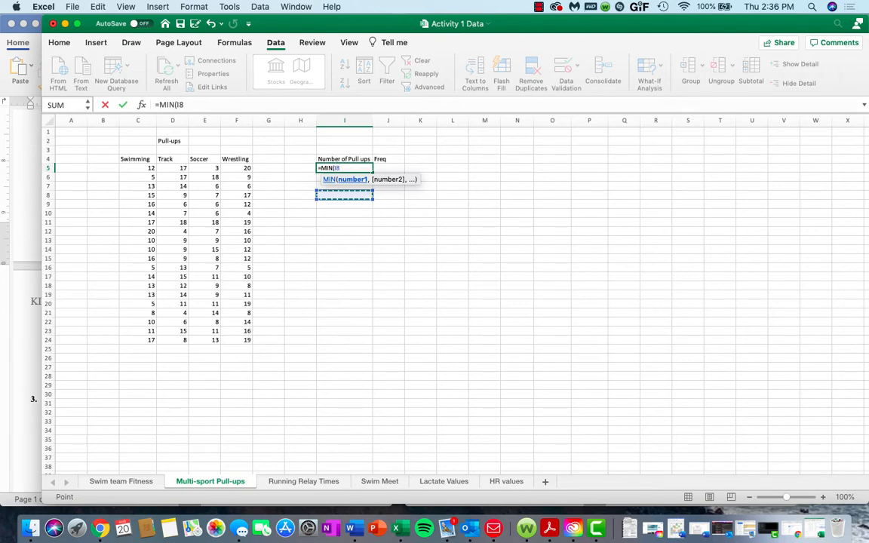
key("BackSpace")
key("BackSpace")
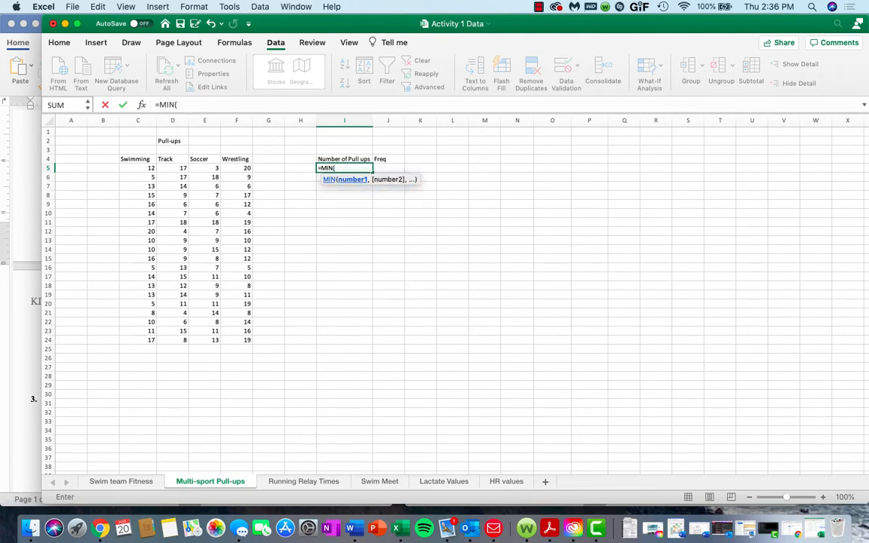
left_click_drag(334, 163, 432, 190)
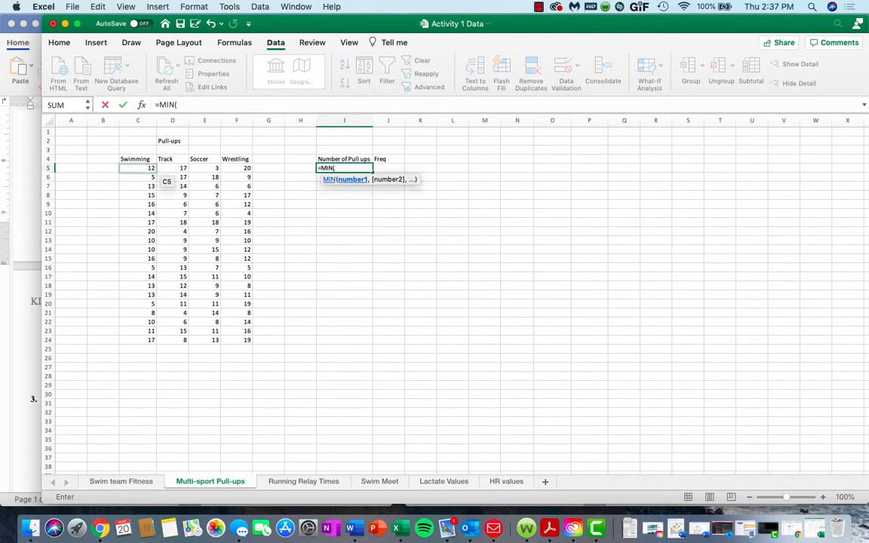
left_click(144, 169)
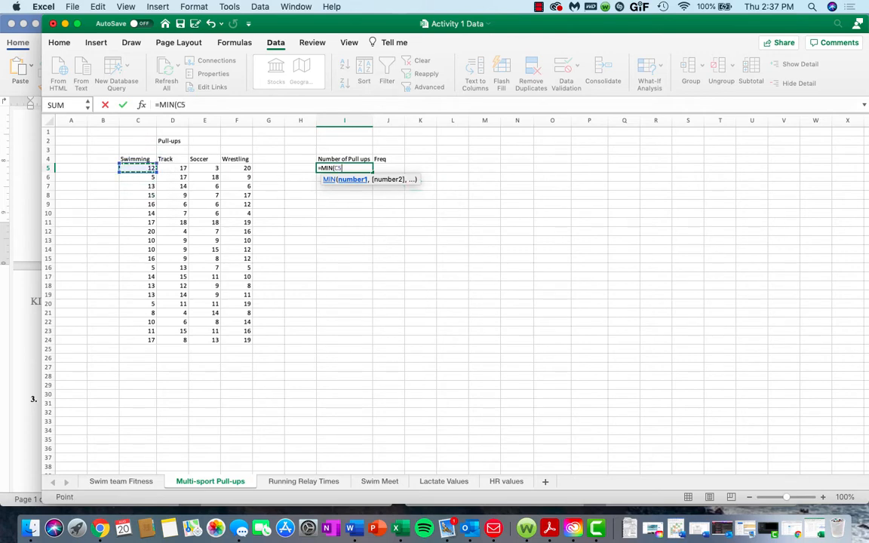
left_click(205, 195)
left_click(237, 232)
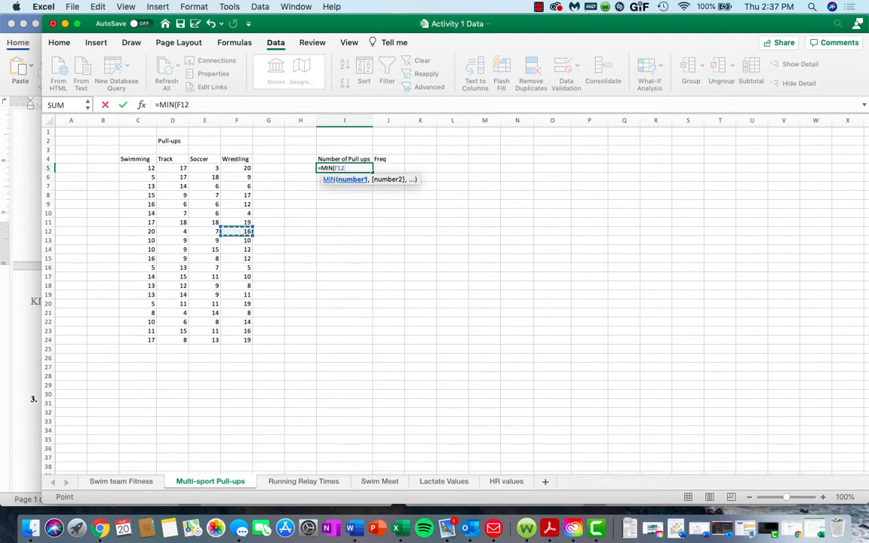
left_click(172, 231)
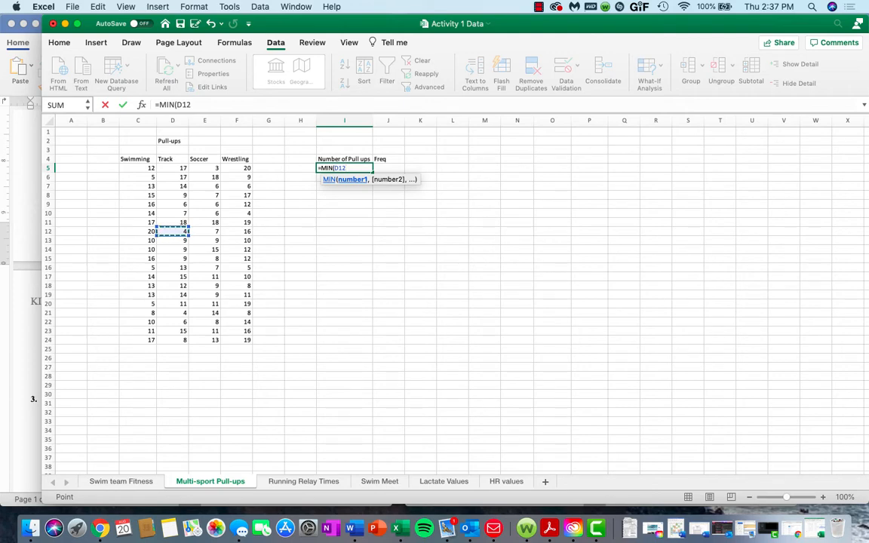
left_click_drag(140, 168, 254, 343)
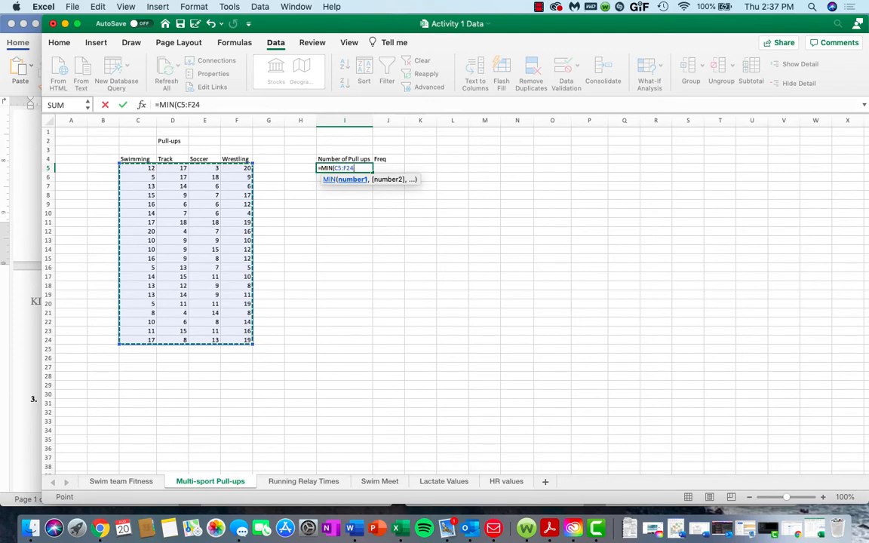
key("Return")
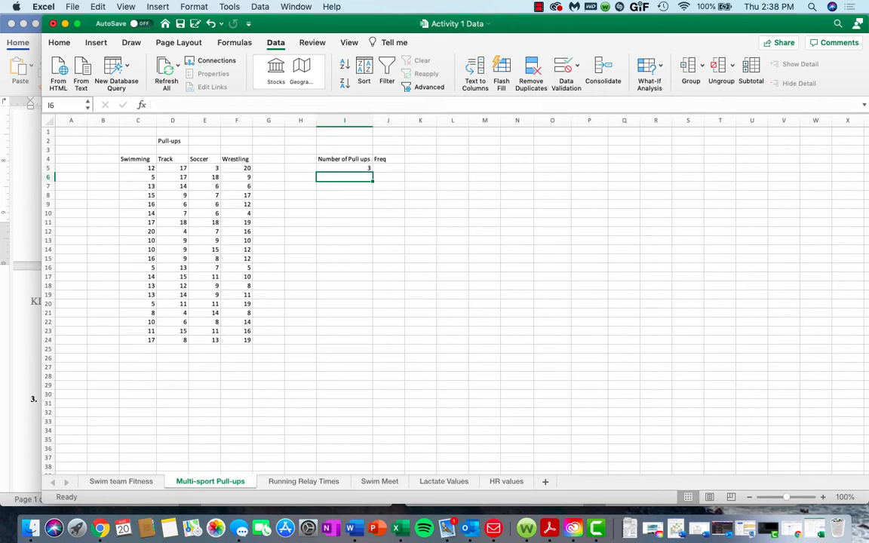
Calculate the highest pull-up score in cell H7 with a MAX formula over C5:F24
left_click(301, 186)
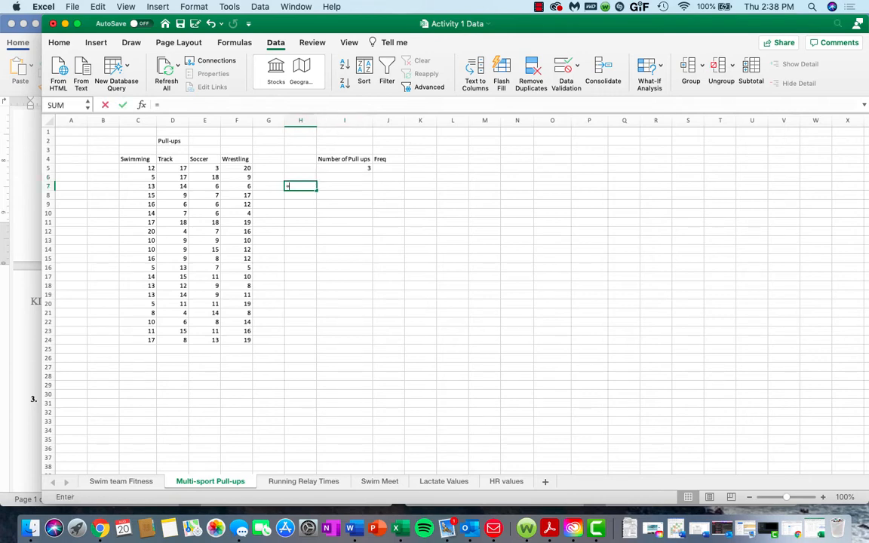
type("=max")
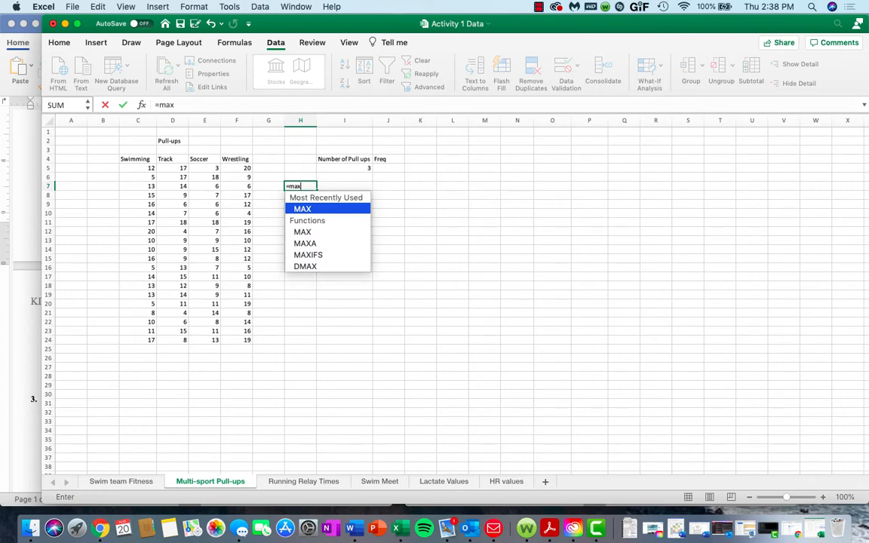
type("(")
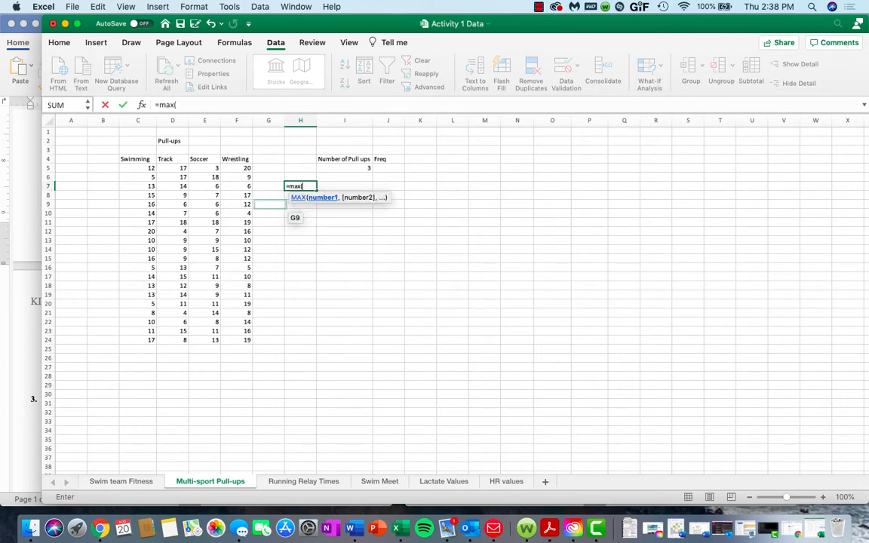
left_click_drag(149, 168, 251, 343)
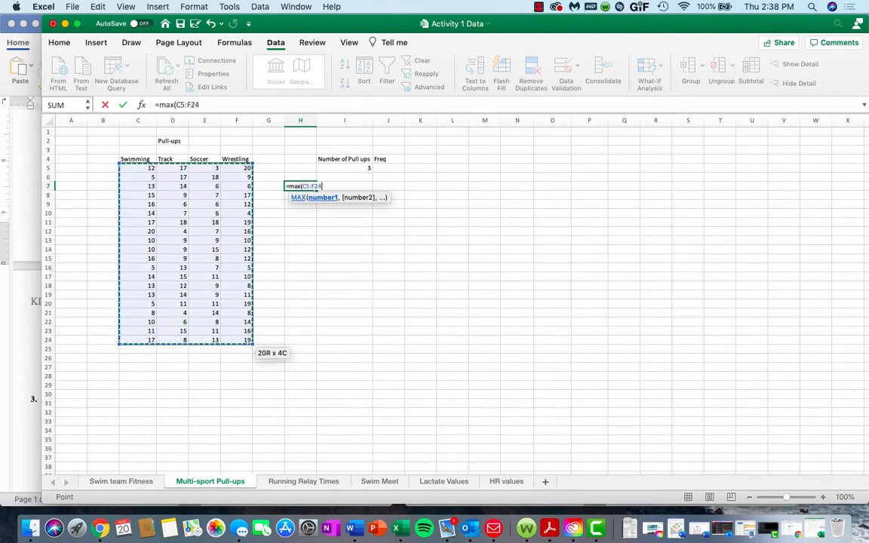
key("Return")
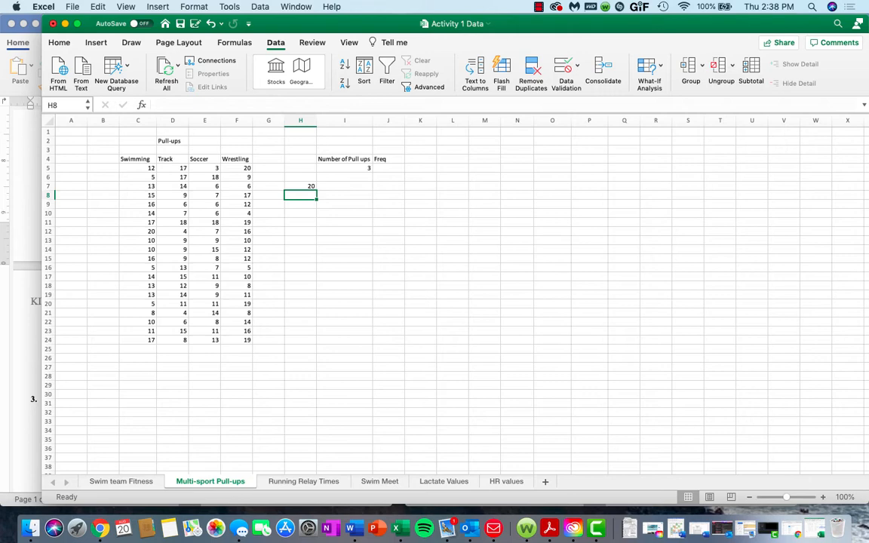
Fill the MIN formula from cell I5 down to cell I8
left_click(345, 168)
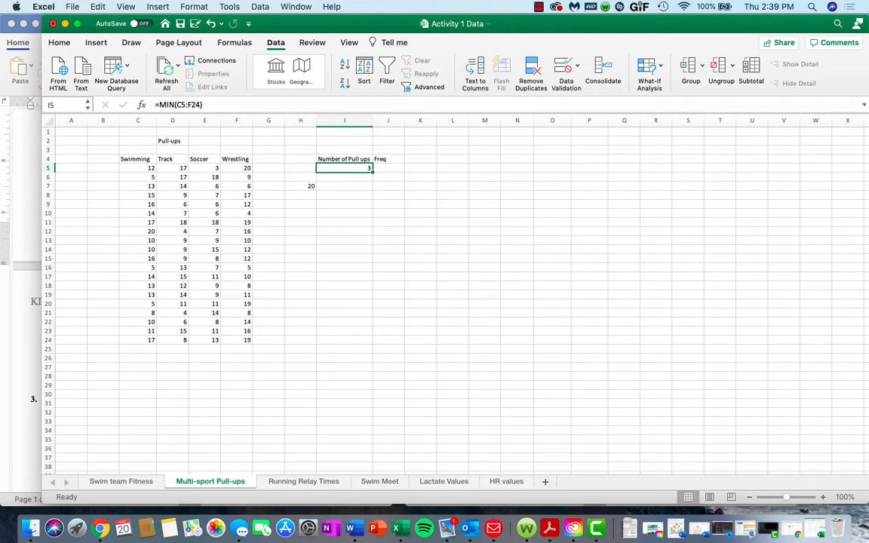
left_click_drag(373, 173, 372, 190)
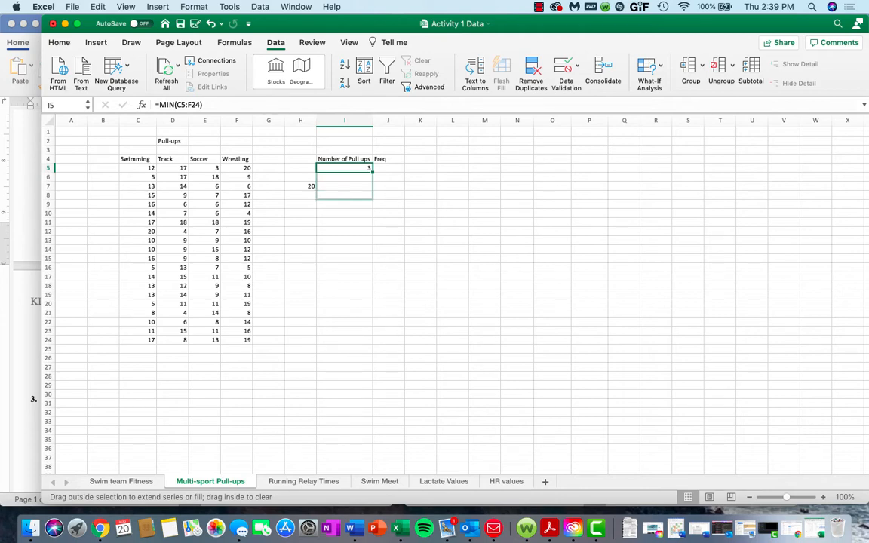
left_click_drag(373, 195, 372, 198)
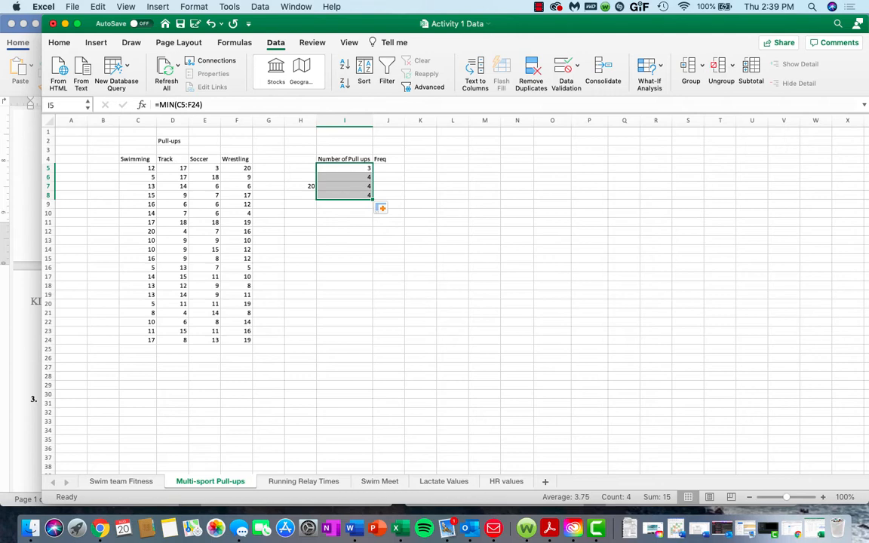
Compare the cell ranges referenced by the MIN formulas in cells I5 and I6
left_click(345, 177)
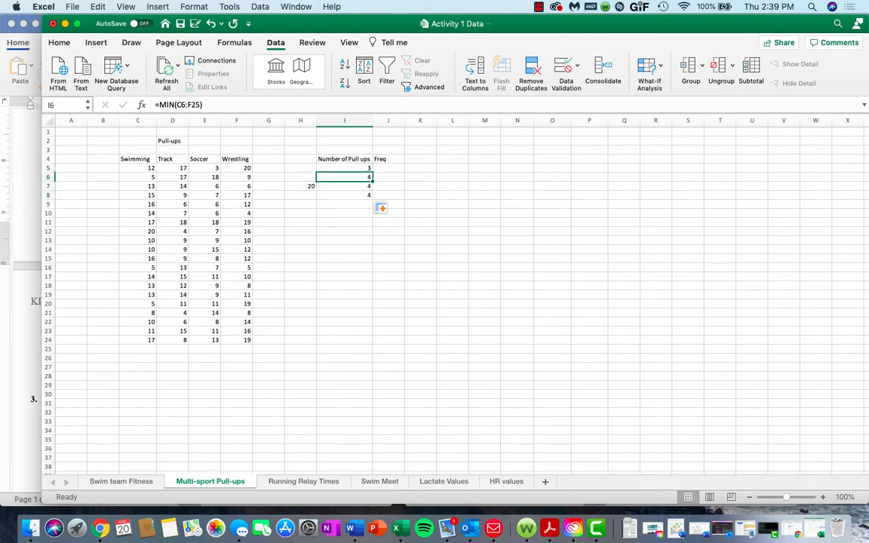
left_click(345, 168)
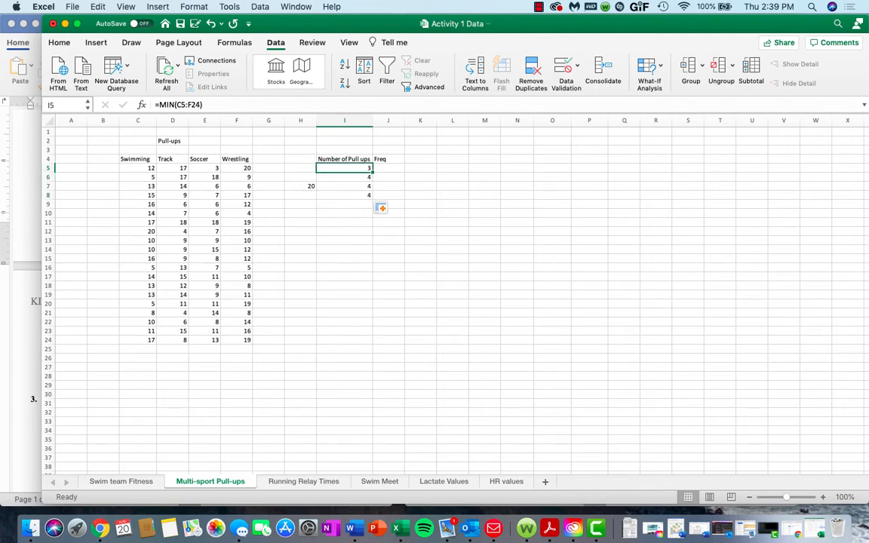
left_click_drag(204, 105, 155, 105)
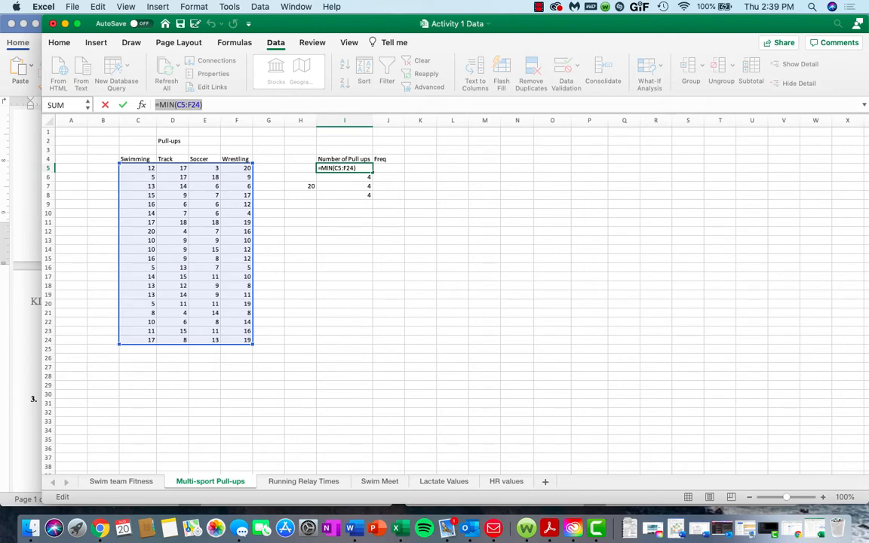
key("Return")
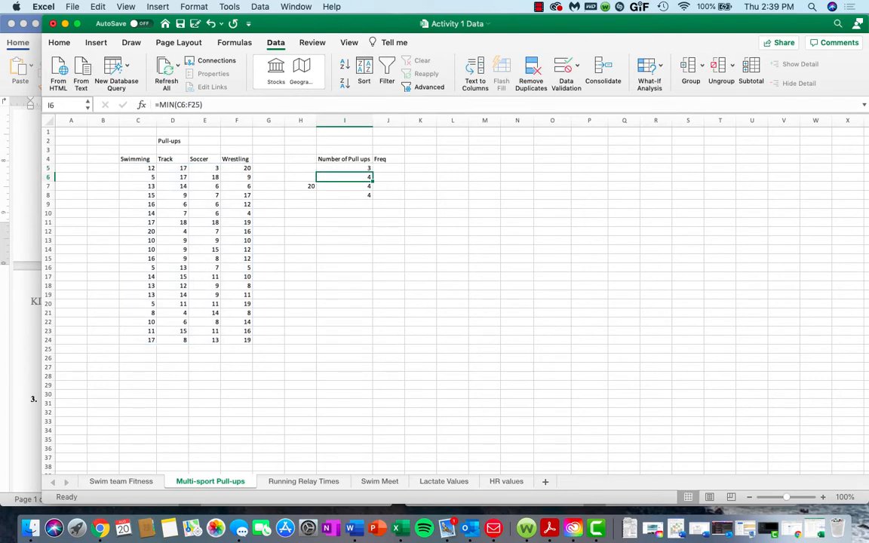
double_click(347, 177)
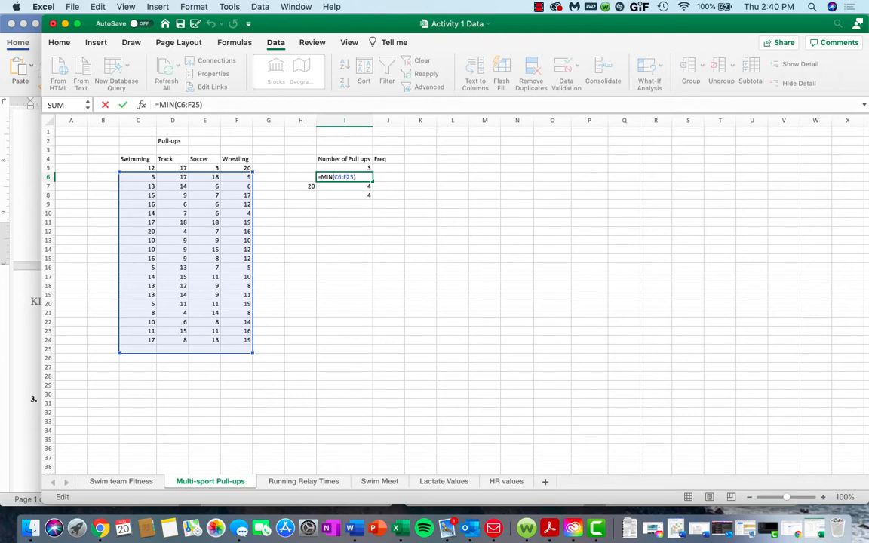
left_click(345, 204)
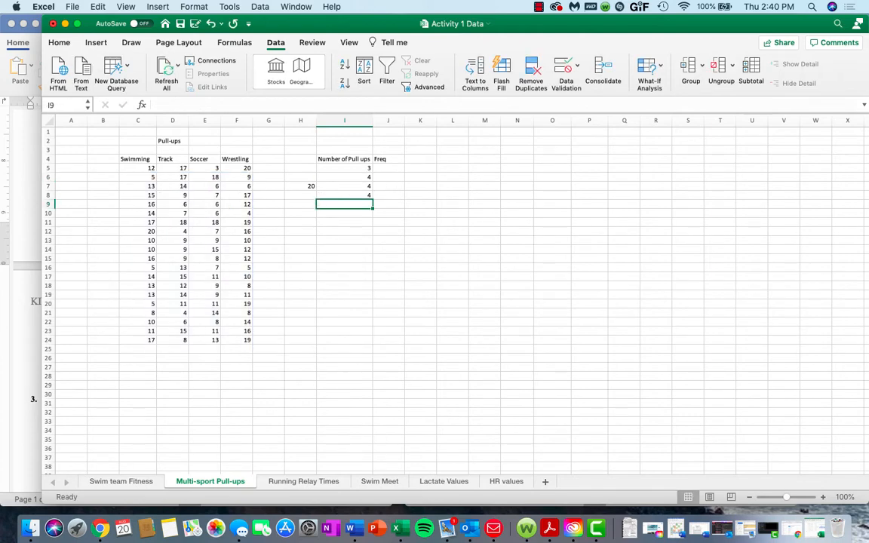
Clear the trial MIN and MAX formulas from cells H5:I8 and return to cell I5
left_click_drag(301, 168, 347, 195)
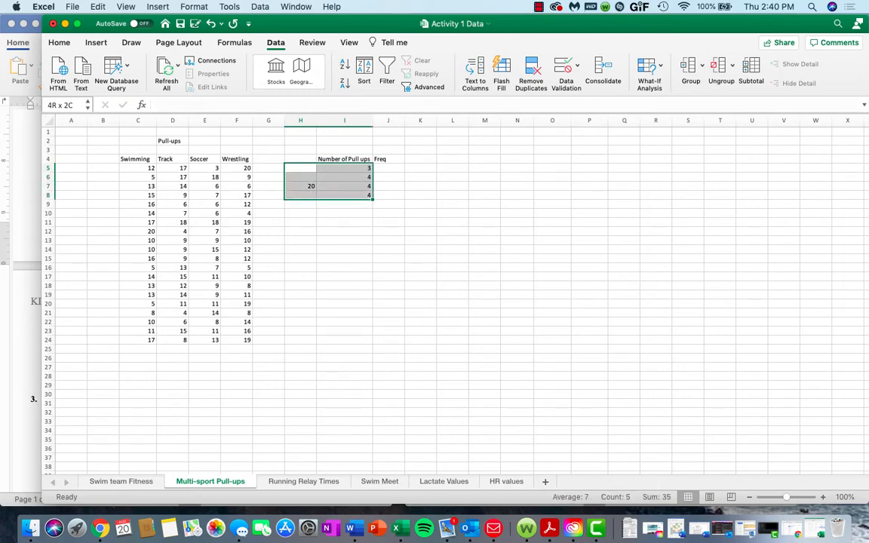
key("Delete")
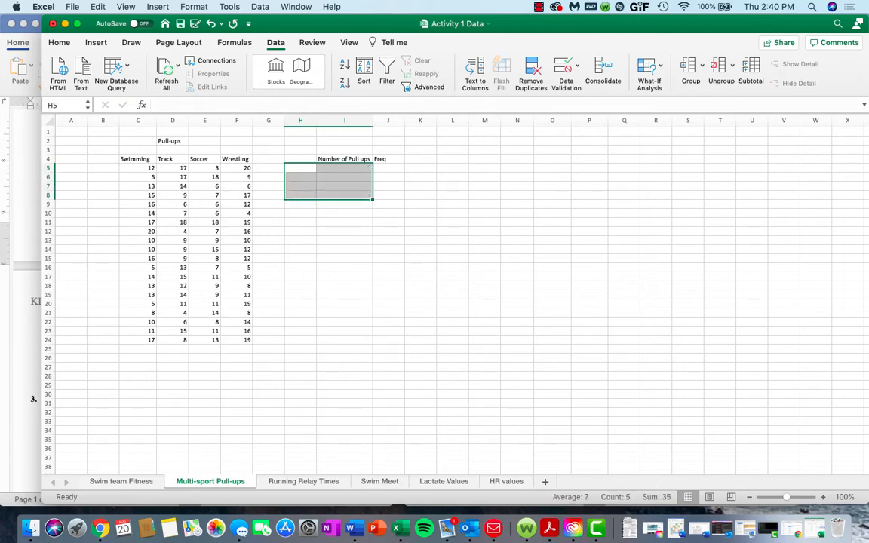
left_click(345, 168)
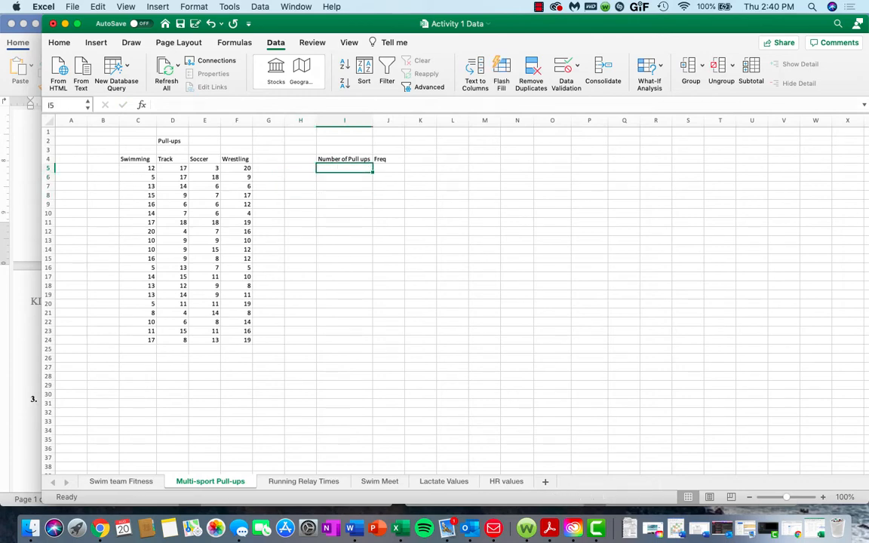
Enter 3 in cell I5 as the first value under Number of Pull ups
type("3")
key("Return")
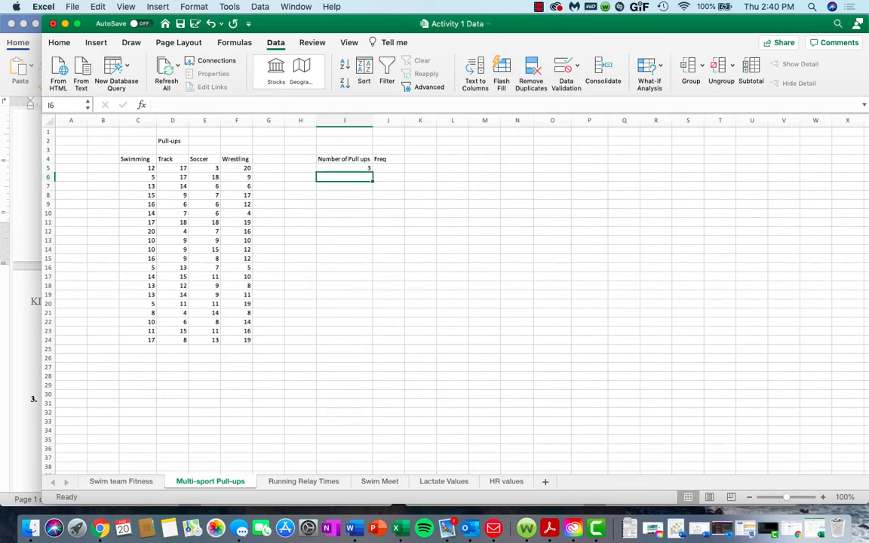
Try filling the single value 3 from cell I5 down to I8, and clear the copies from I6:I8
left_click(344, 168)
left_click_drag(372, 172, 374, 199)
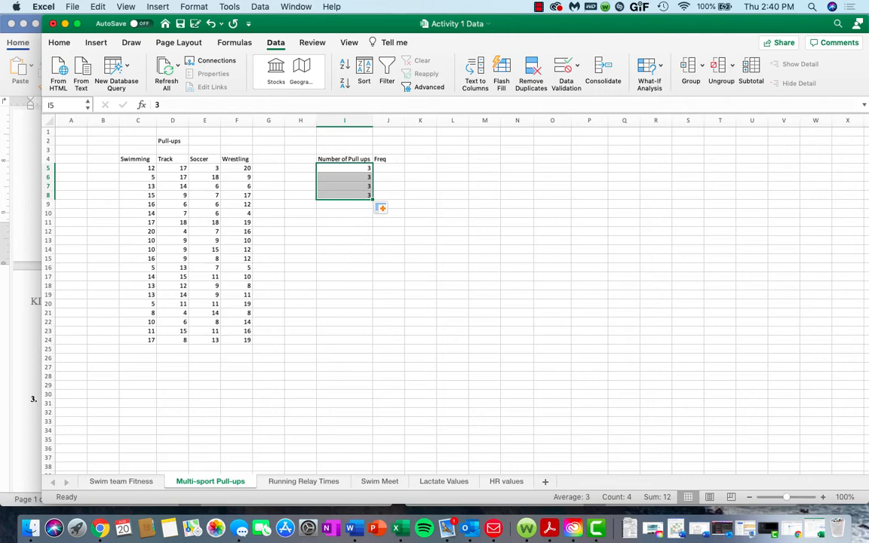
left_click(345, 169)
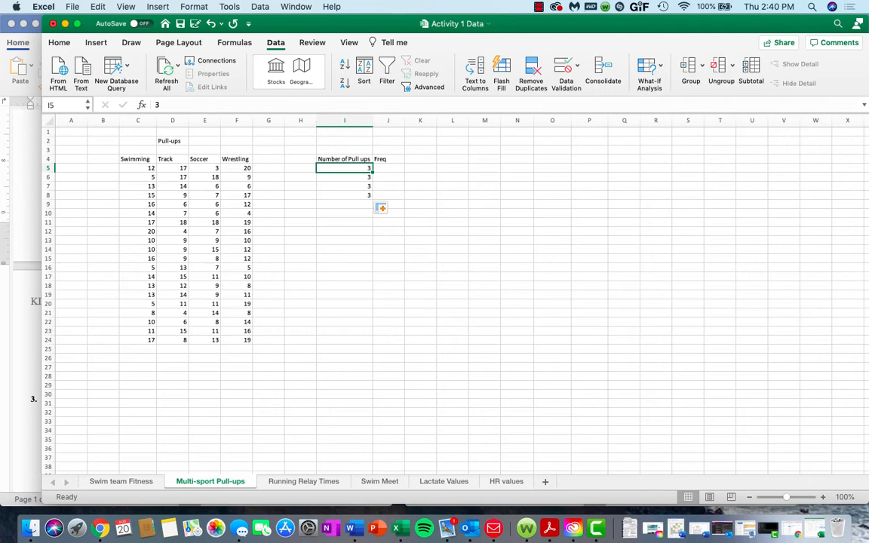
left_click_drag(344, 177, 344, 196)
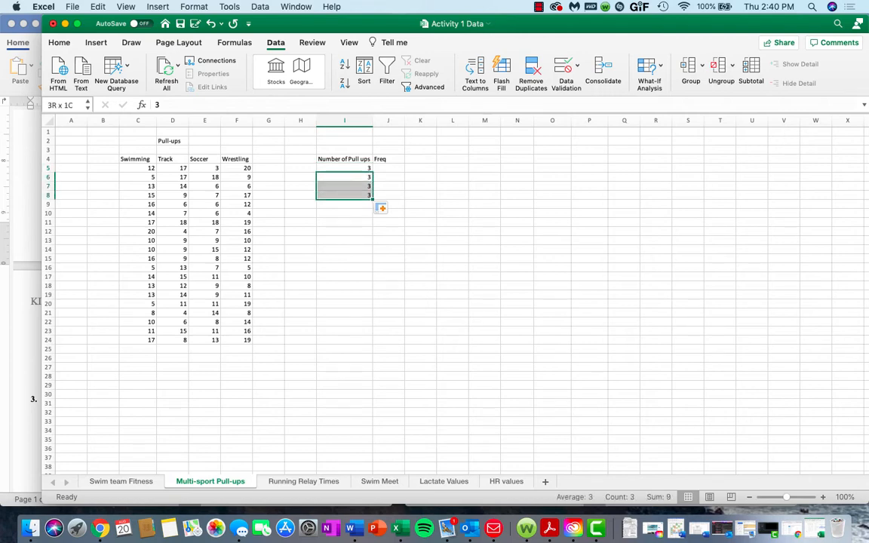
key("Delete")
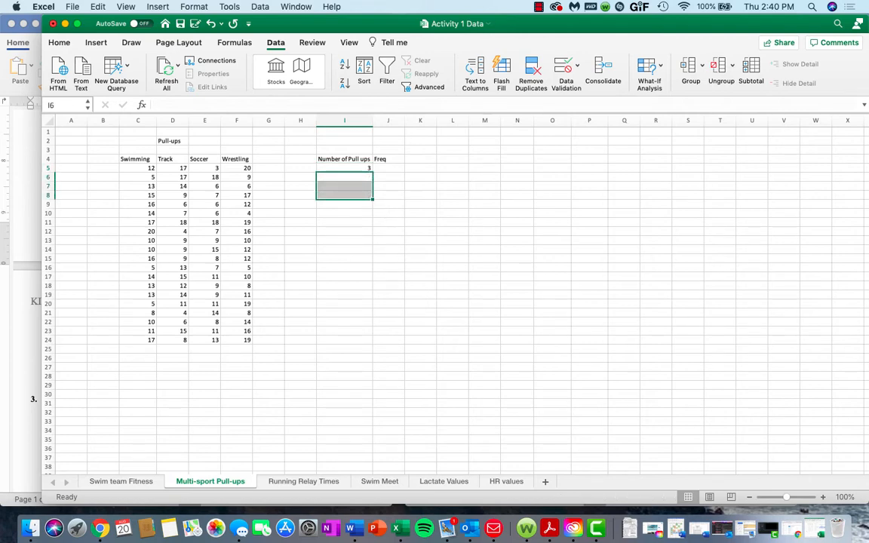
Enter 4 in cell I6 and extend the series from I5:I6 down to cell I22, ending at 20
left_click(345, 178)
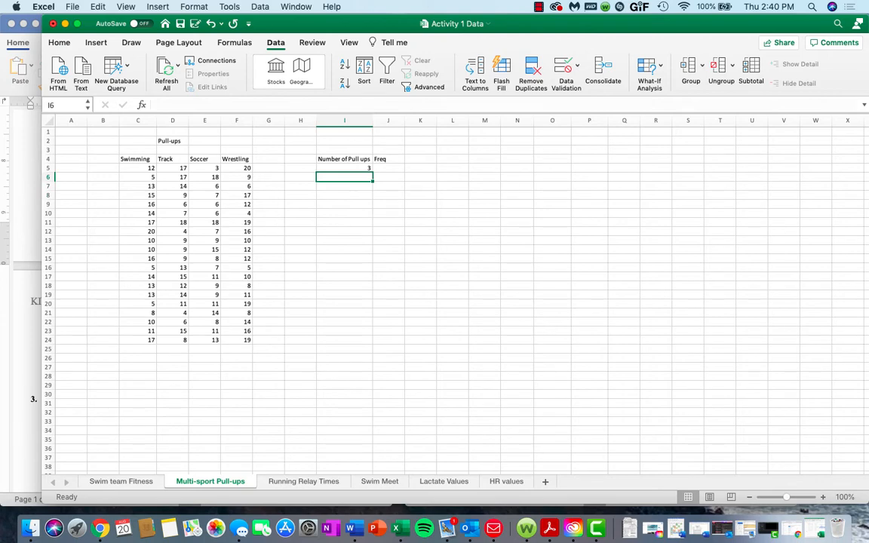
type("4")
key("Return")
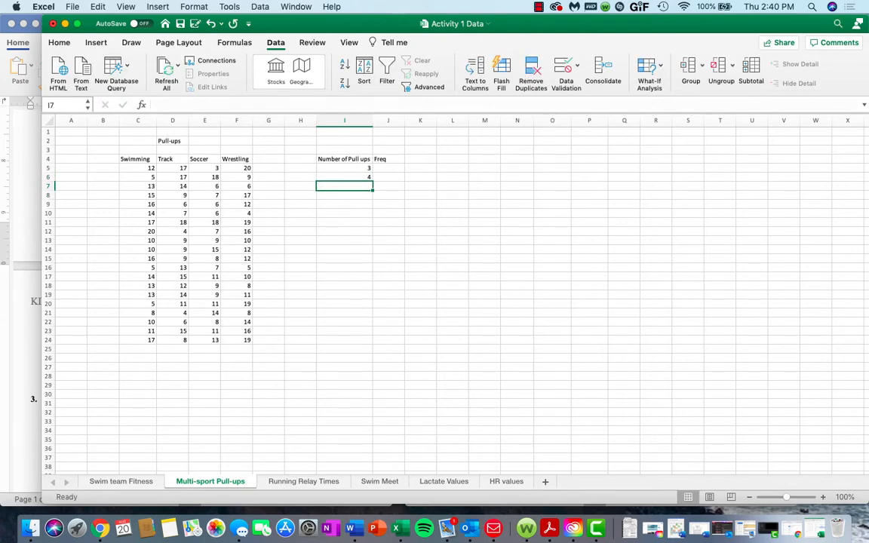
left_click_drag(344, 168, 345, 177)
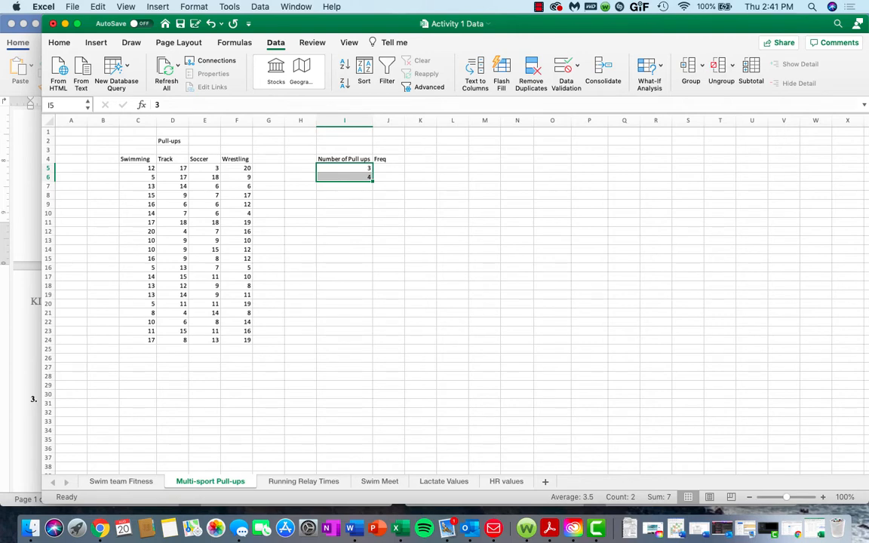
left_click_drag(372, 181, 370, 329)
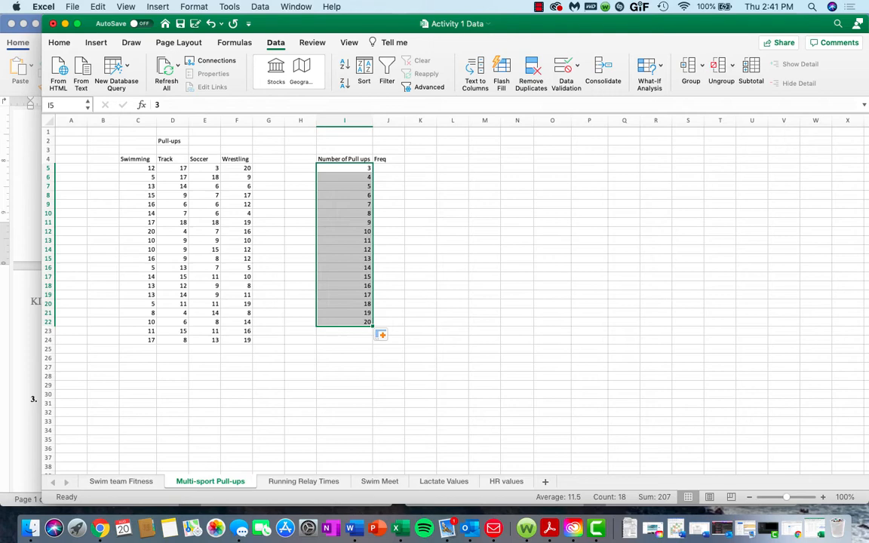
Start a COUNTIF formula in cell J5 under the Freq heading
left_click(389, 168)
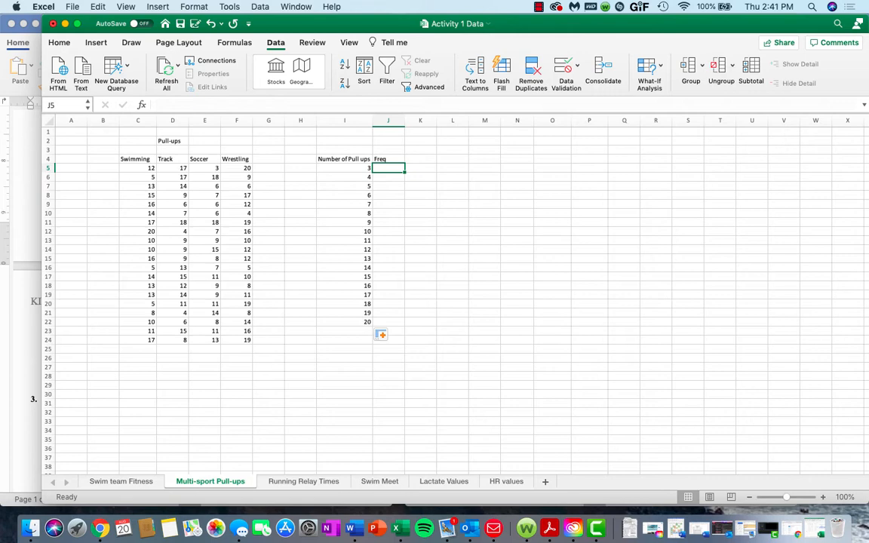
left_click(389, 178)
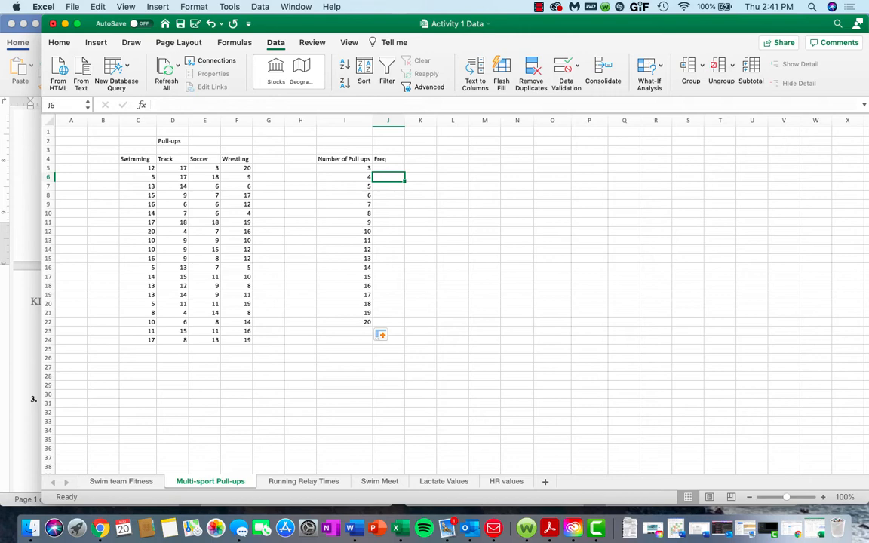
key("Up")
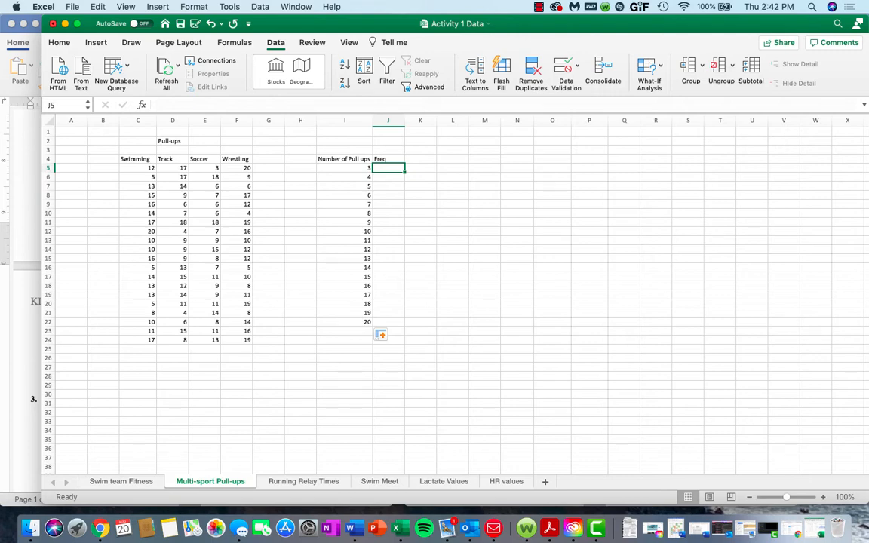
type("=")
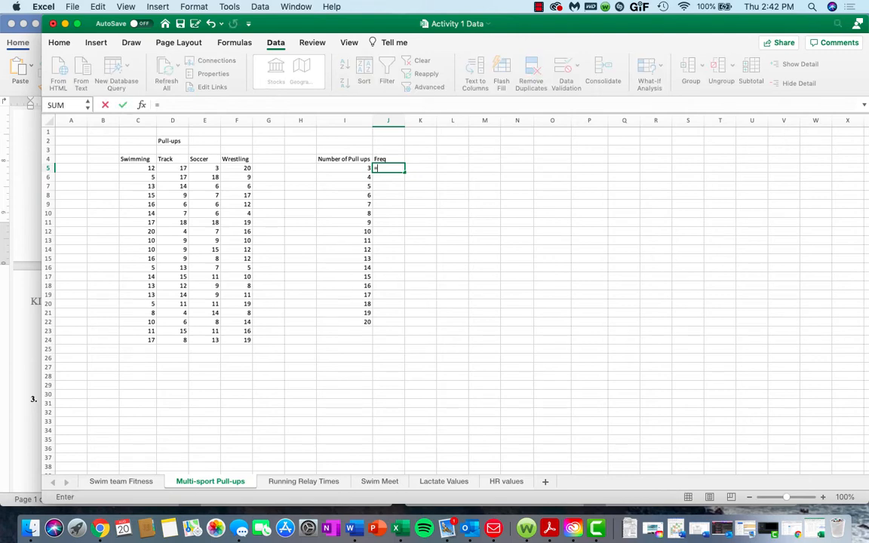
type("count")
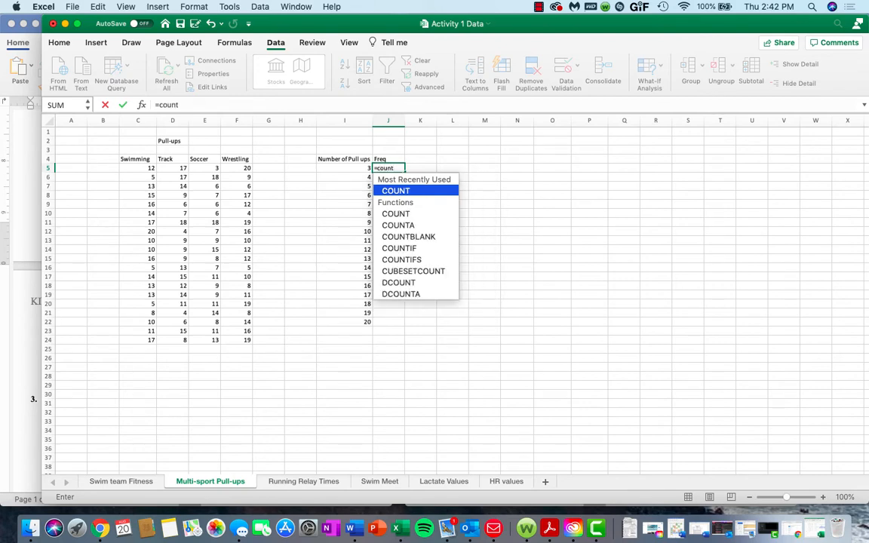
key("Down")
key("Up")
key("Down")
key("Down")
key("Down")
key("Down")
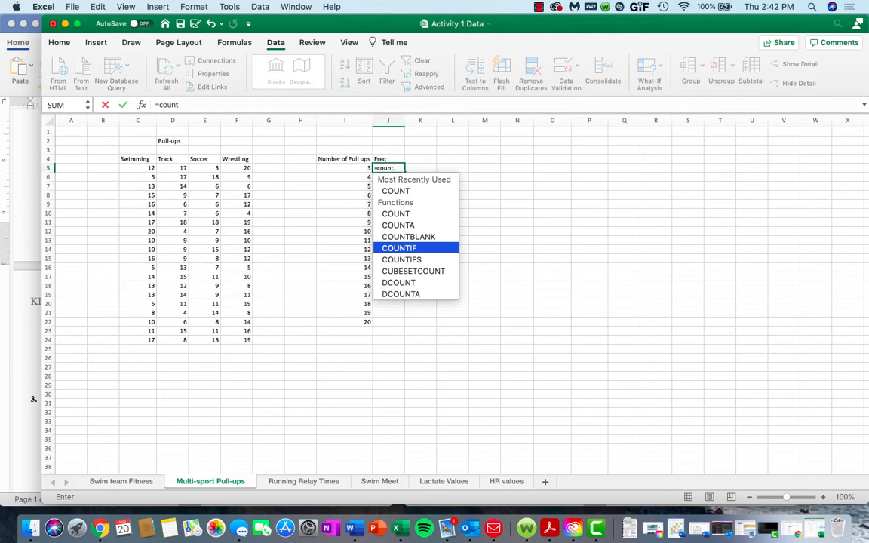
type("if")
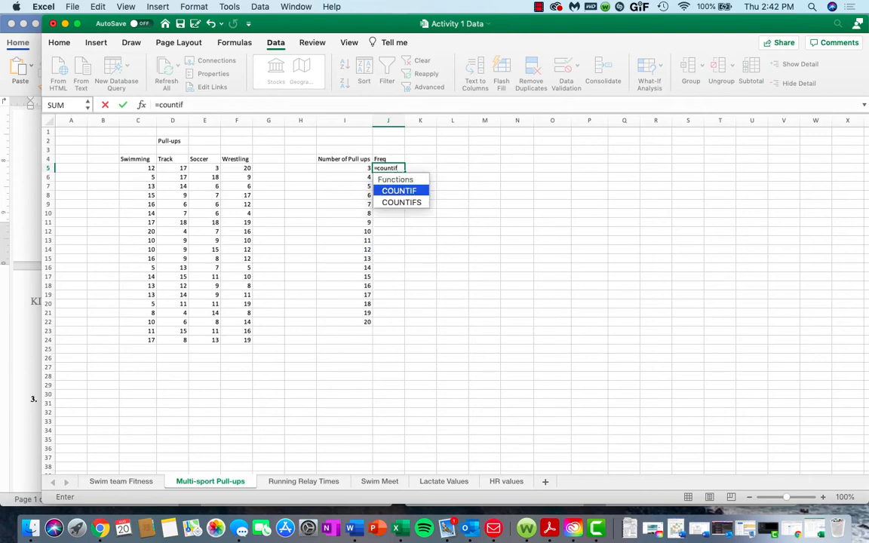
type("(")
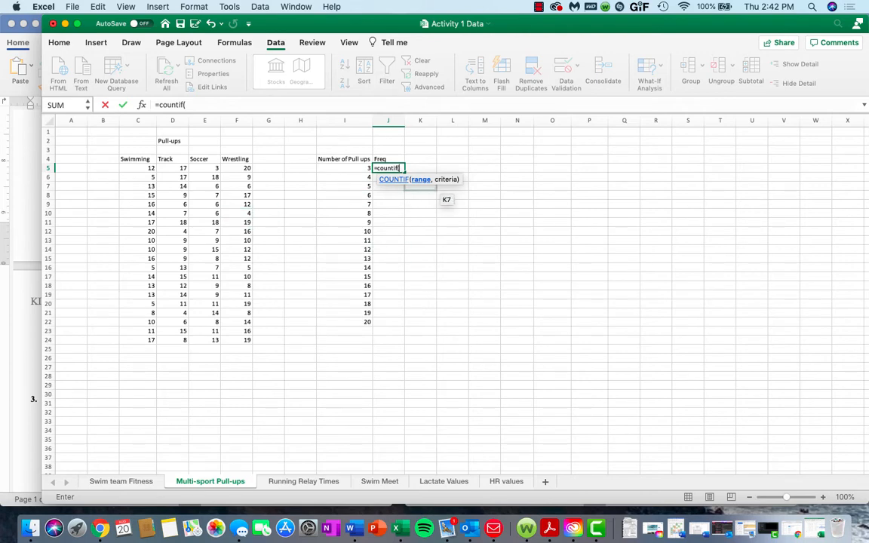
Complete the COUNTIF formula in J5 with the range C5:F24 and the criterion 3
left_click_drag(144, 168, 249, 341)
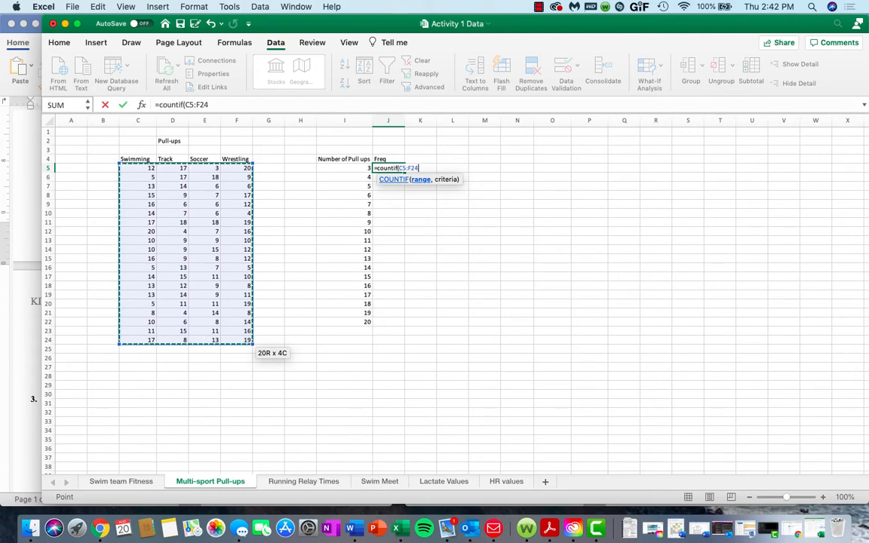
type(",")
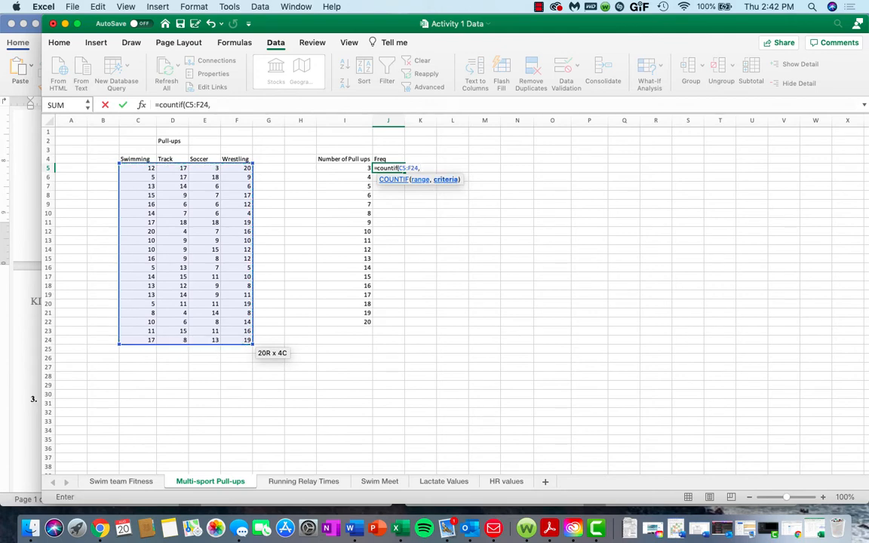
left_click(345, 168)
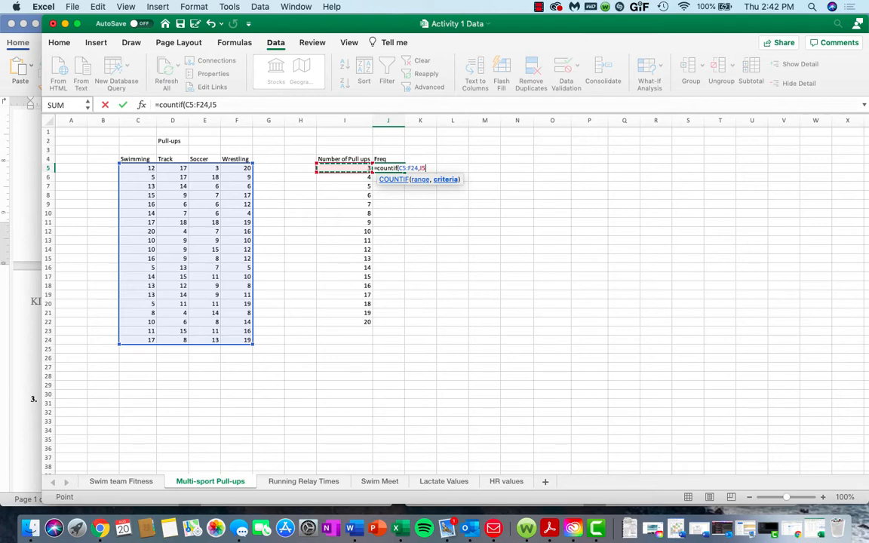
key("BackSpace")
key("BackSpace")
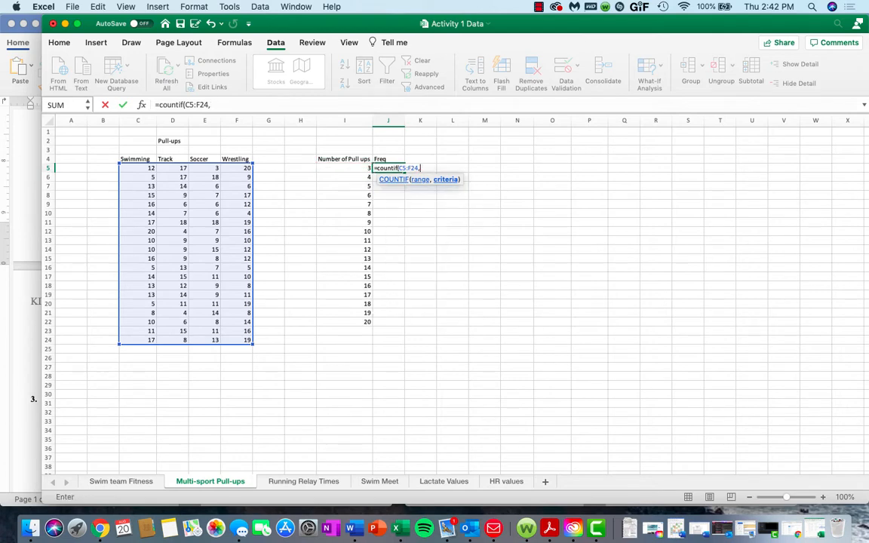
type("3")
key("Return")
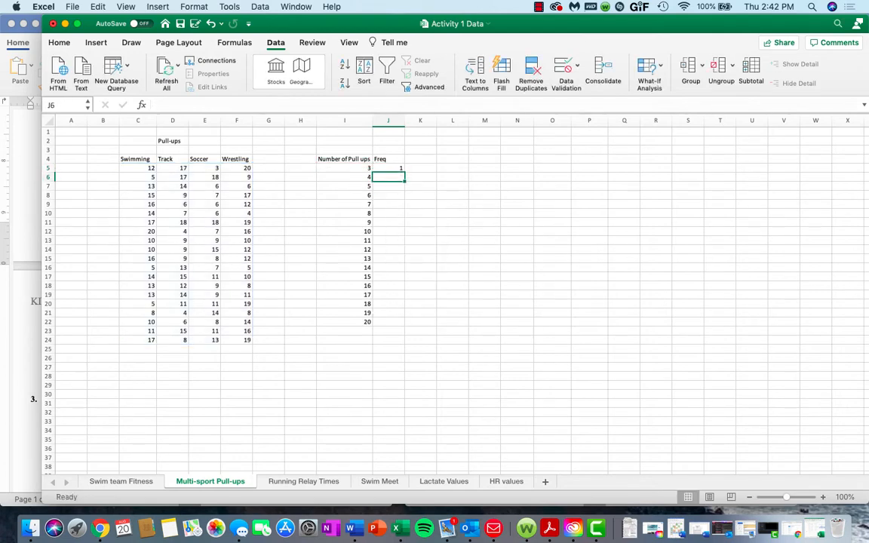
Try filling the COUNTIF formula from J5 into J6 with its criterion changed to 4, and clear cell J6
left_click(389, 168)
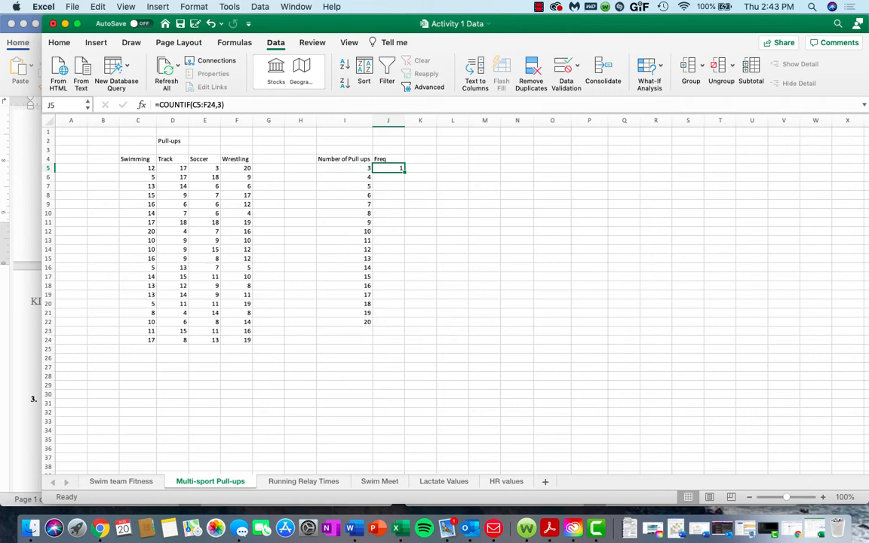
left_click_drag(404, 173, 403, 181)
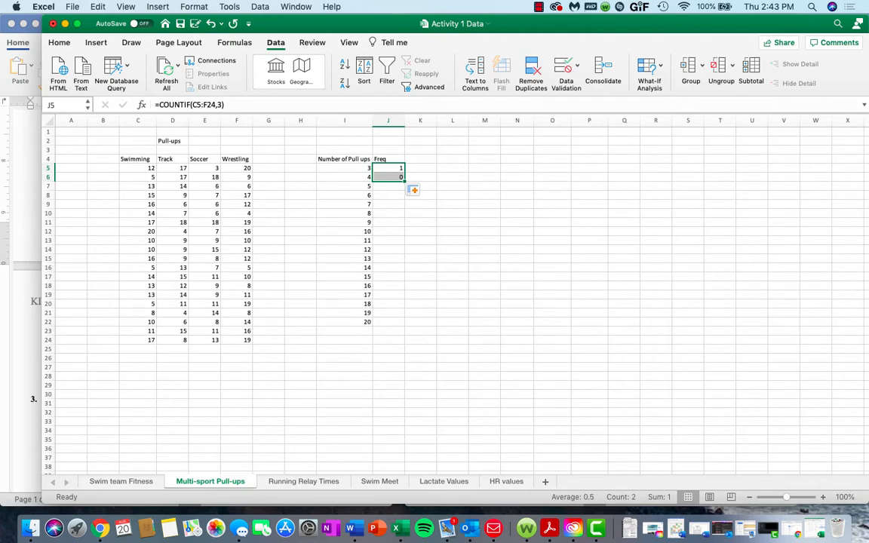
double_click(379, 177)
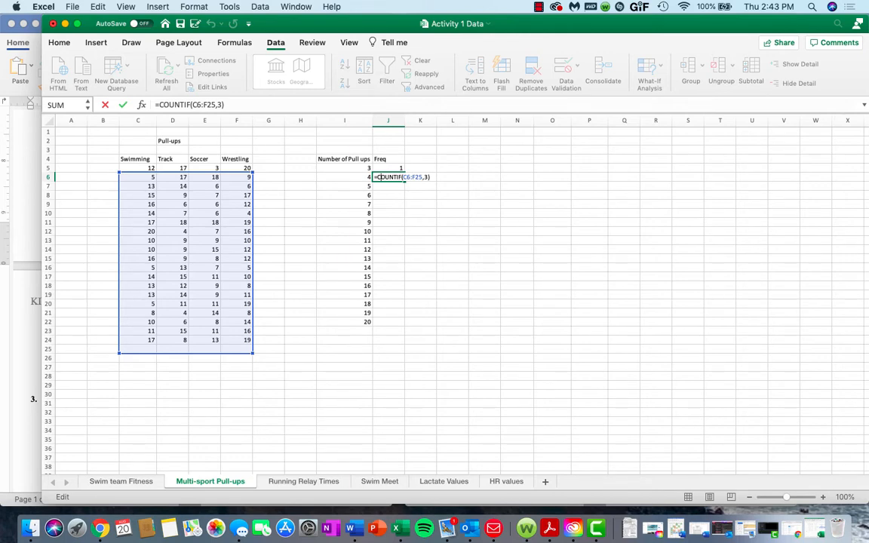
key("Left")
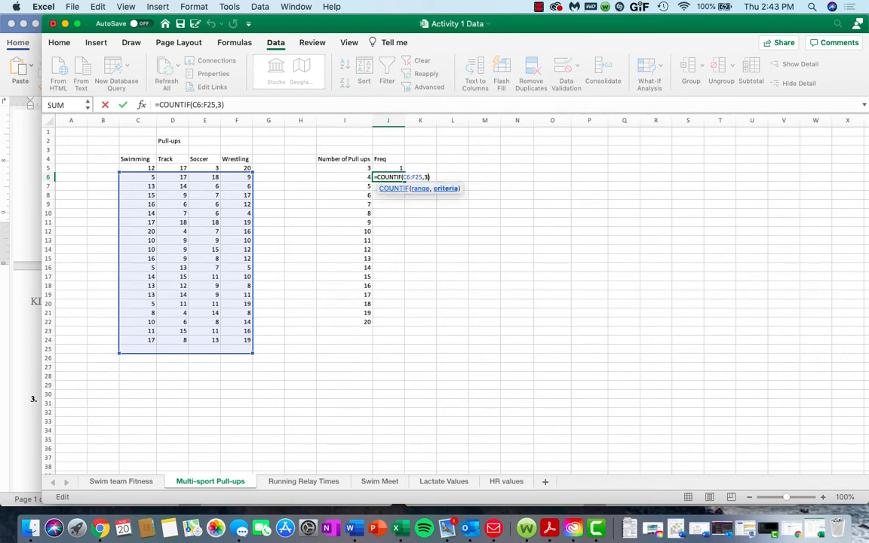
key("BackSpace")
type("4")
key("Return")
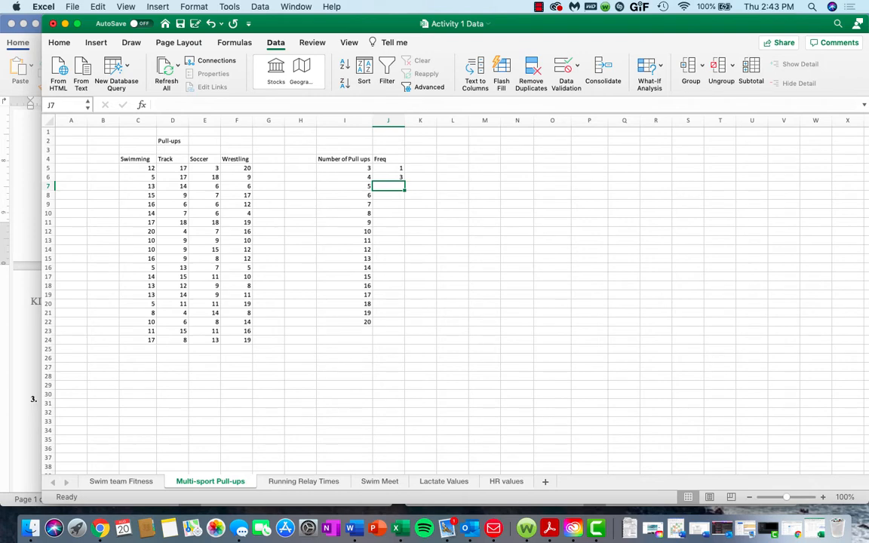
key("Up")
key("Delete")
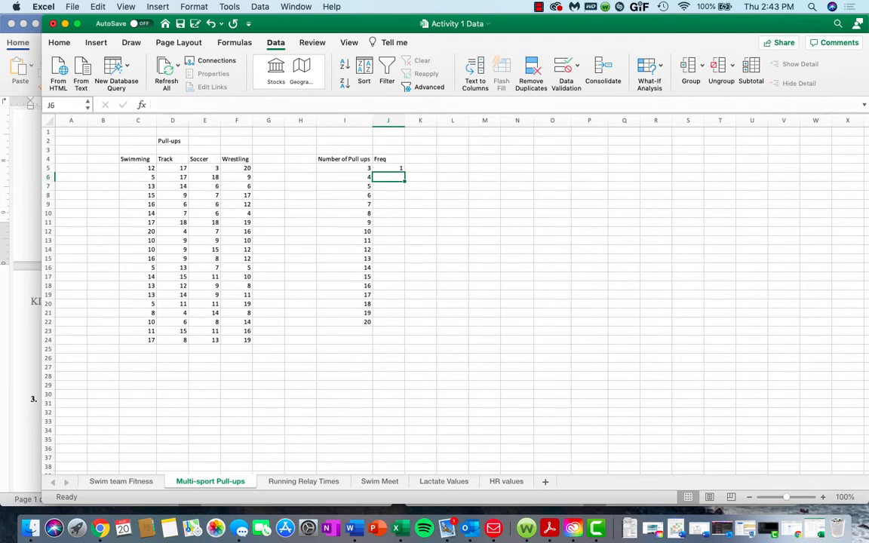
Replace the typed criterion in J5's COUNTIF formula with a reference to cell I5
key("Up")
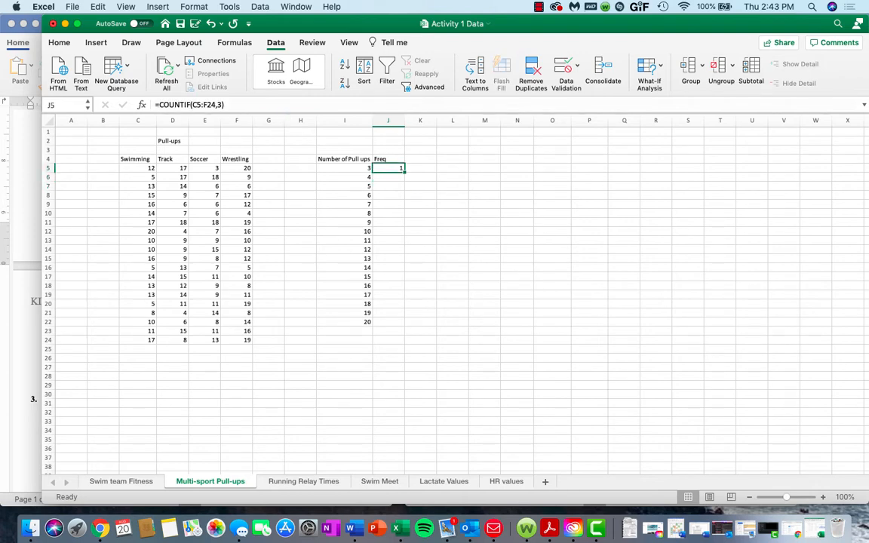
key("F2")
key("BackSpace")
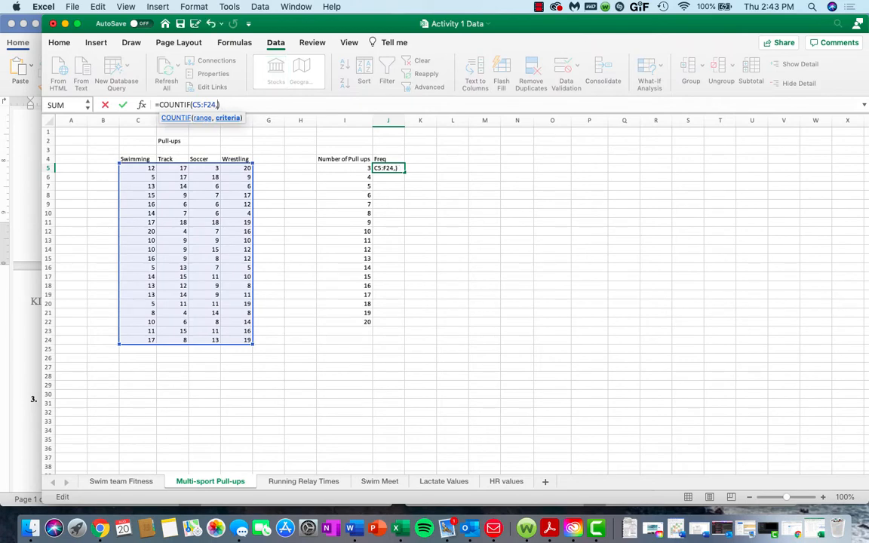
left_click(345, 168)
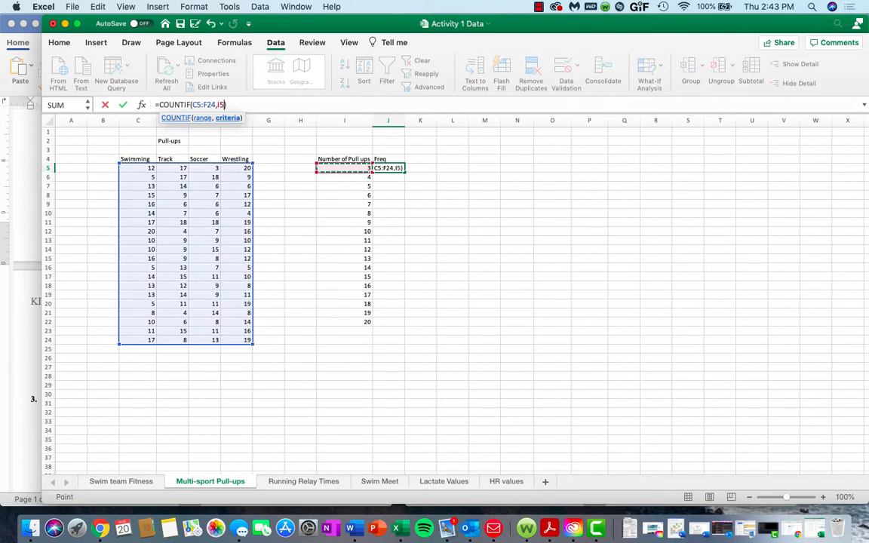
key("Return")
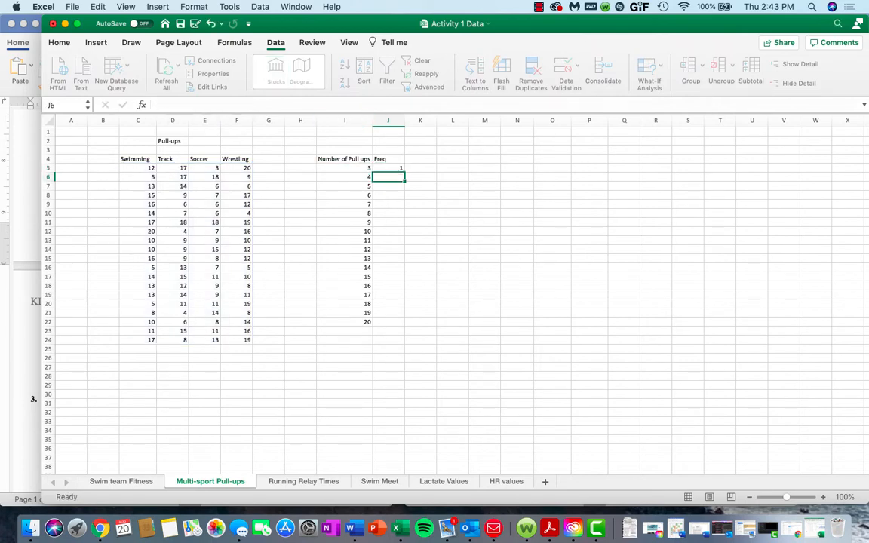
Fill the COUNTIF formula from J5 down to J6 and inspect the copied formula's references
left_click(388, 168)
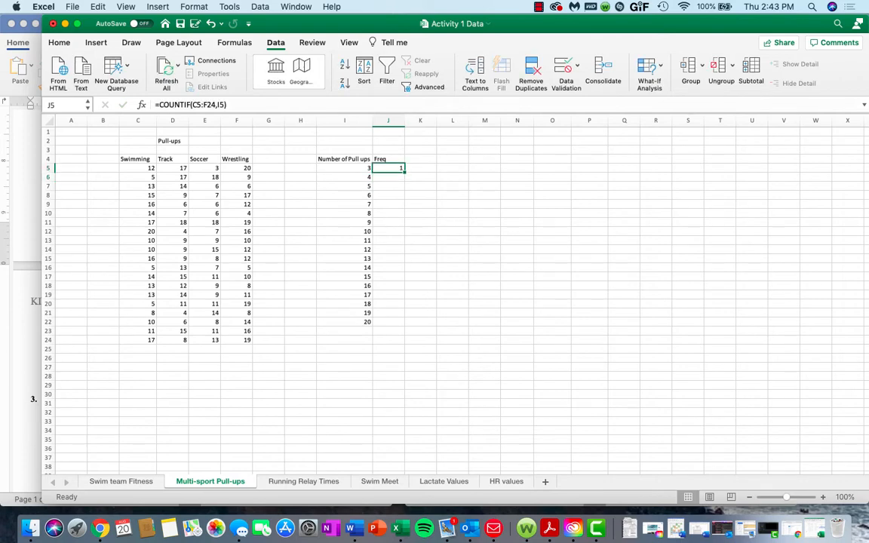
left_click_drag(405, 172, 404, 180)
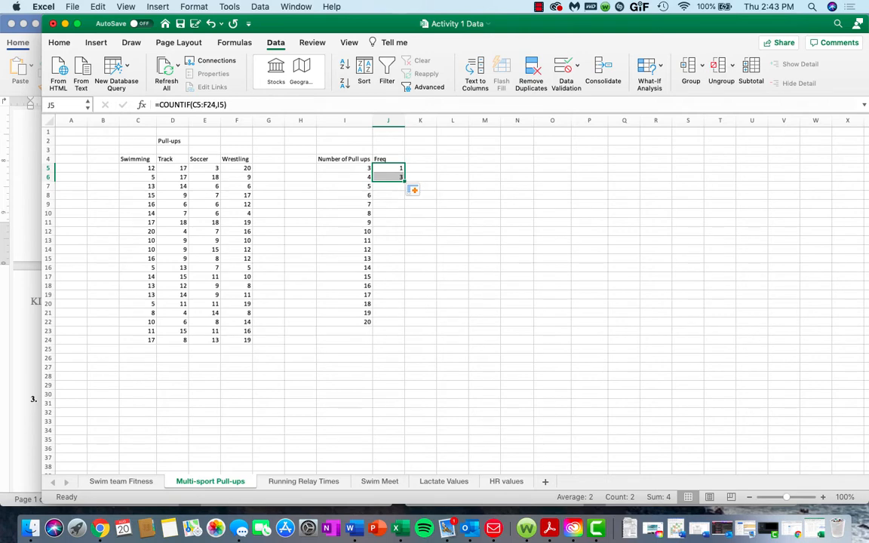
left_click(389, 178)
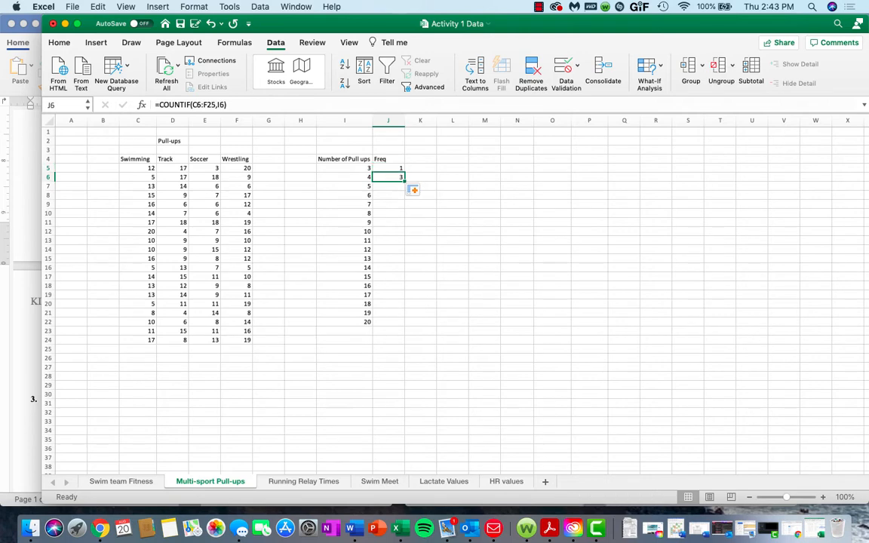
Extend the COUNTIF formula from J6 to J7 and compare the ranges referenced in J5, J6 and J7
double_click(389, 178)
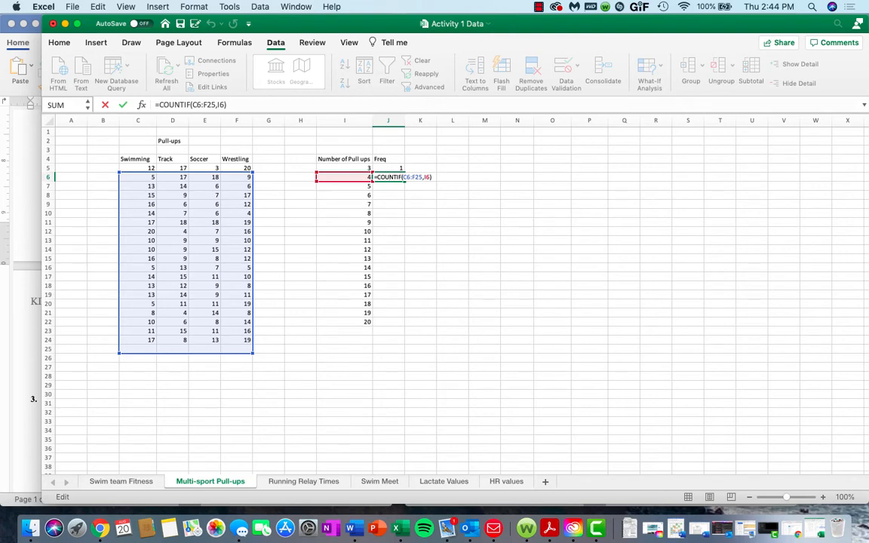
left_click(420, 358)
left_click(396, 178)
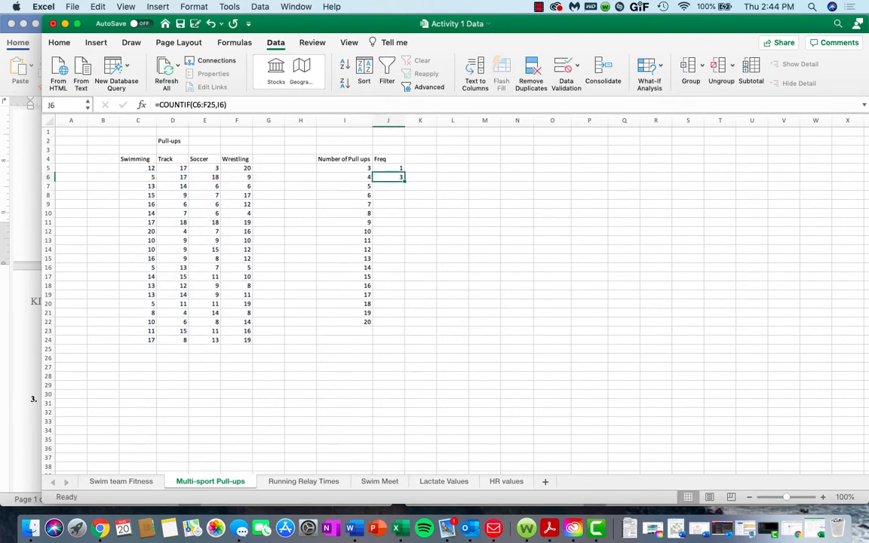
left_click_drag(404, 182, 404, 190)
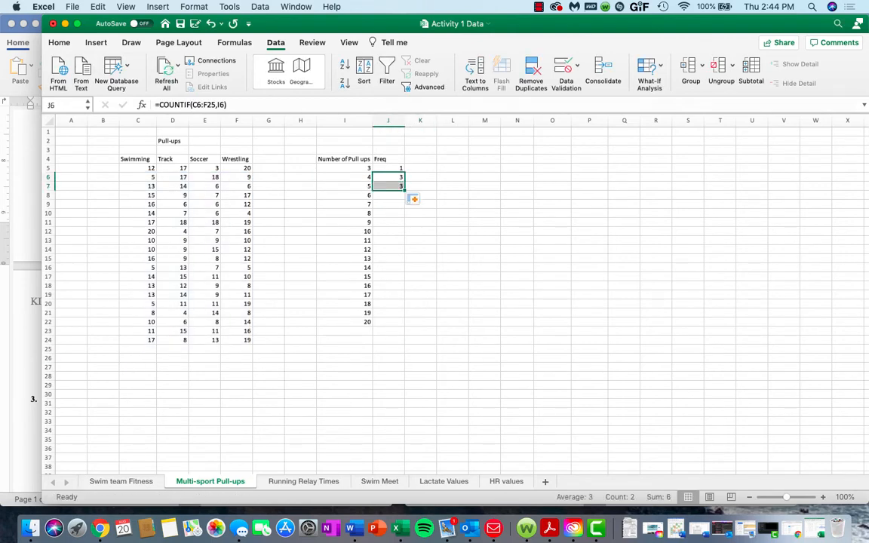
left_click(388, 177)
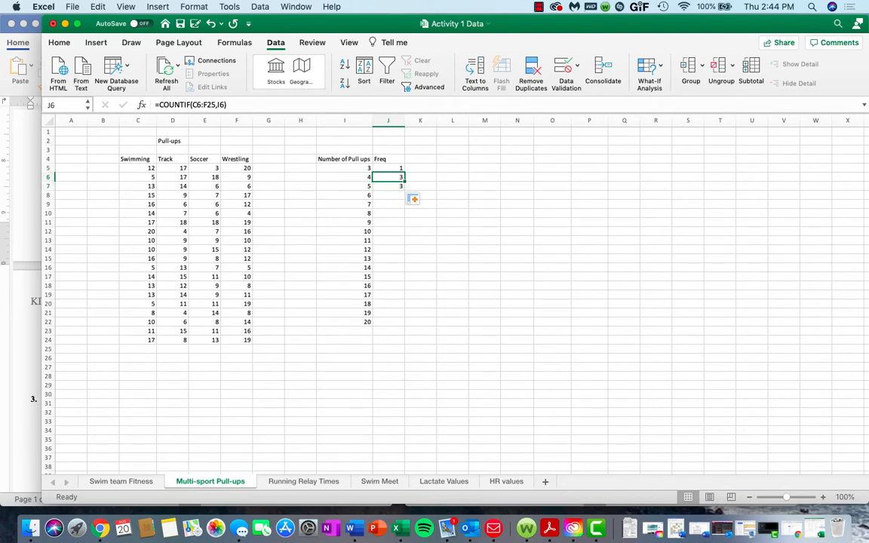
double_click(383, 169)
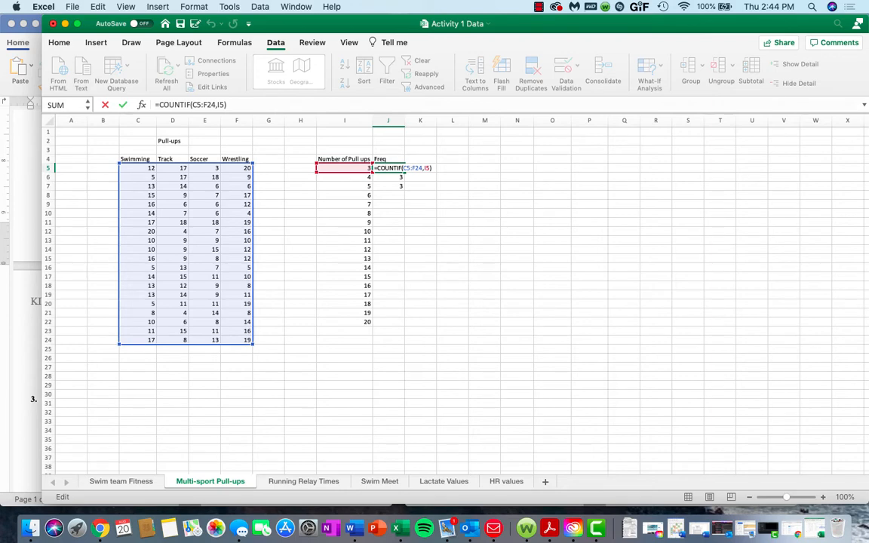
key("Return")
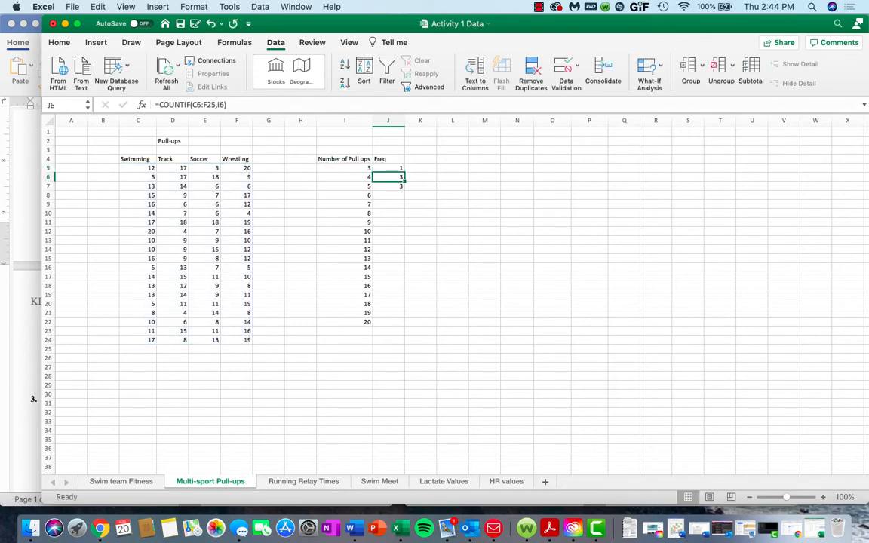
double_click(385, 177)
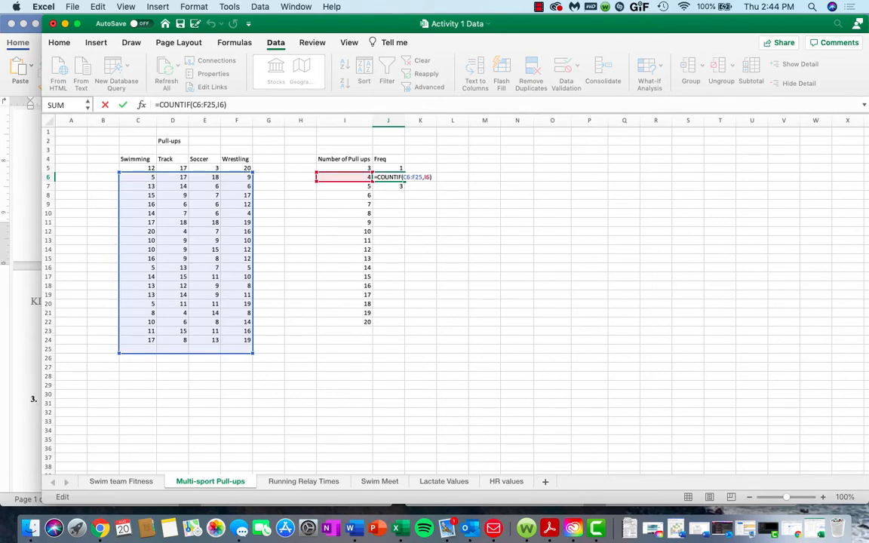
double_click(387, 186)
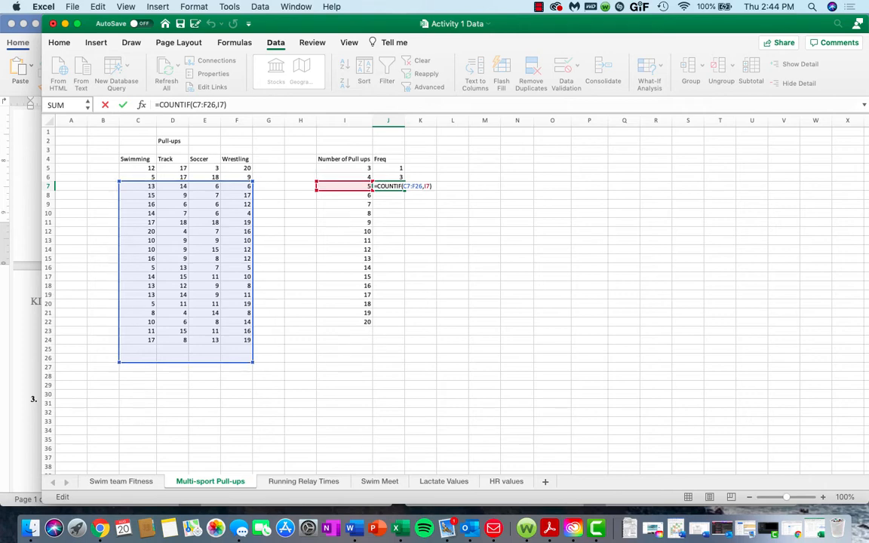
key("Return")
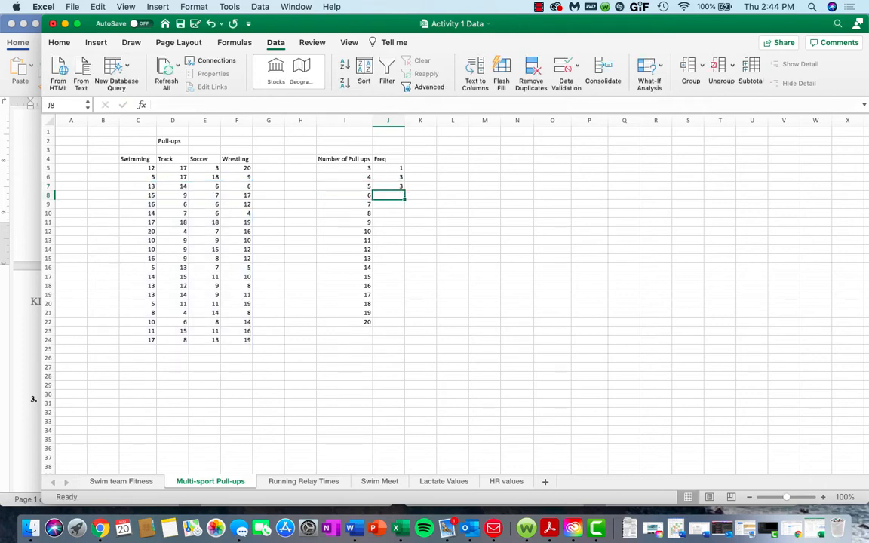
Clear the copied COUNTIF formulas from cells J6 and J7
left_click_drag(388, 177, 388, 187)
key("Return")
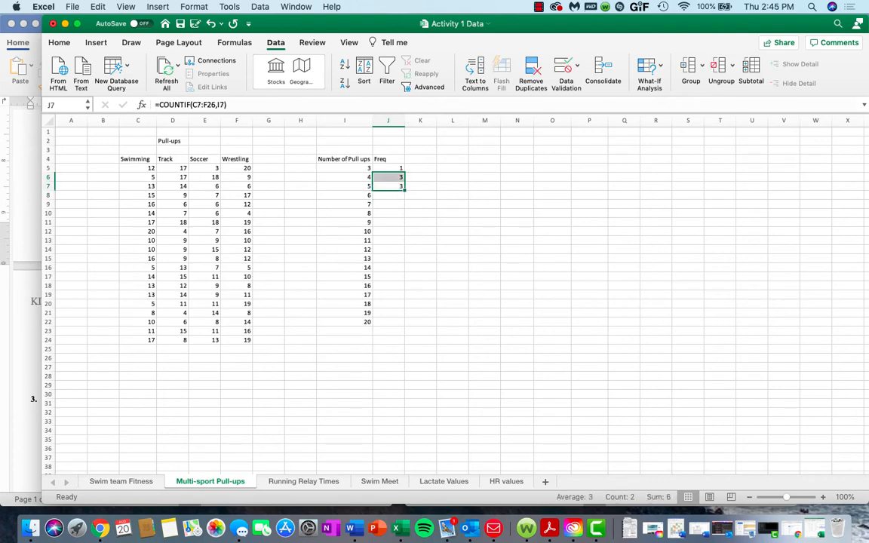
left_click(452, 186)
left_click(388, 177)
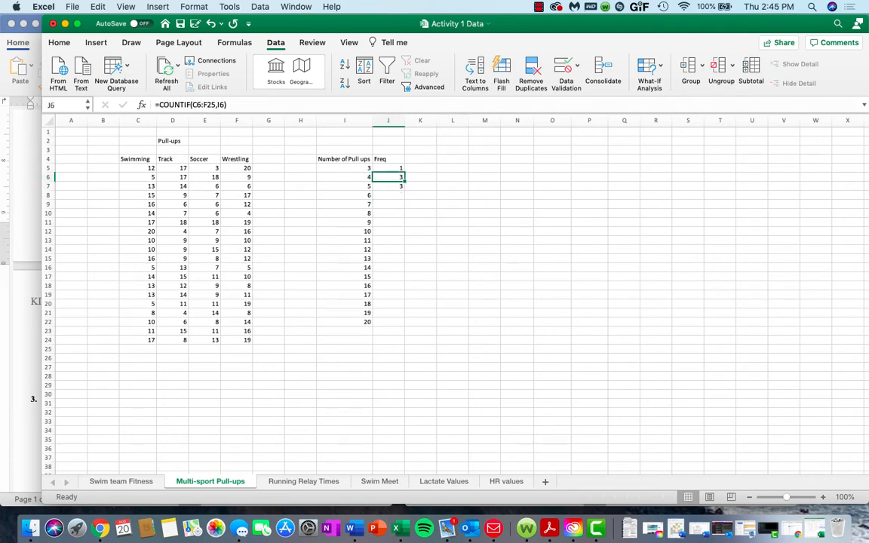
key("Delete")
left_click(389, 186)
key("Delete")
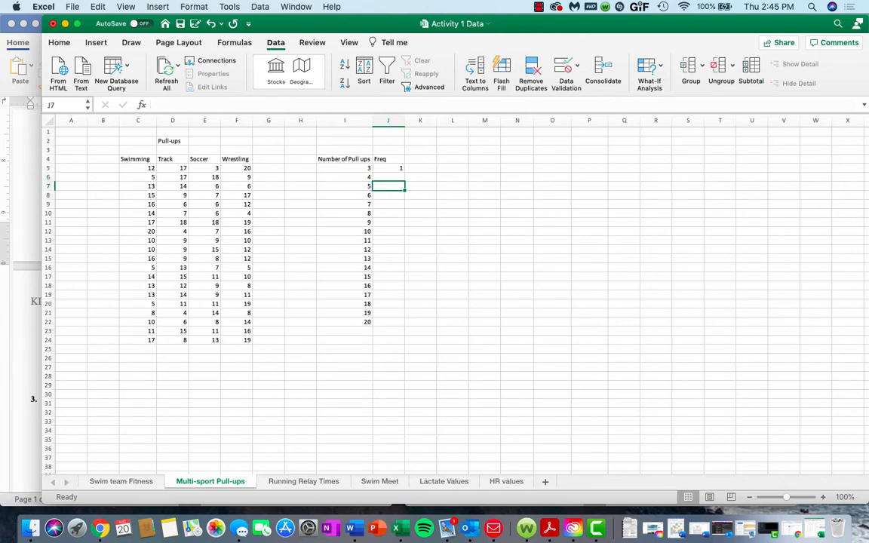
Narrow the workbook window and minimize the Finder window to uncover the Word instructions on freezing cell references
left_click(388, 168)
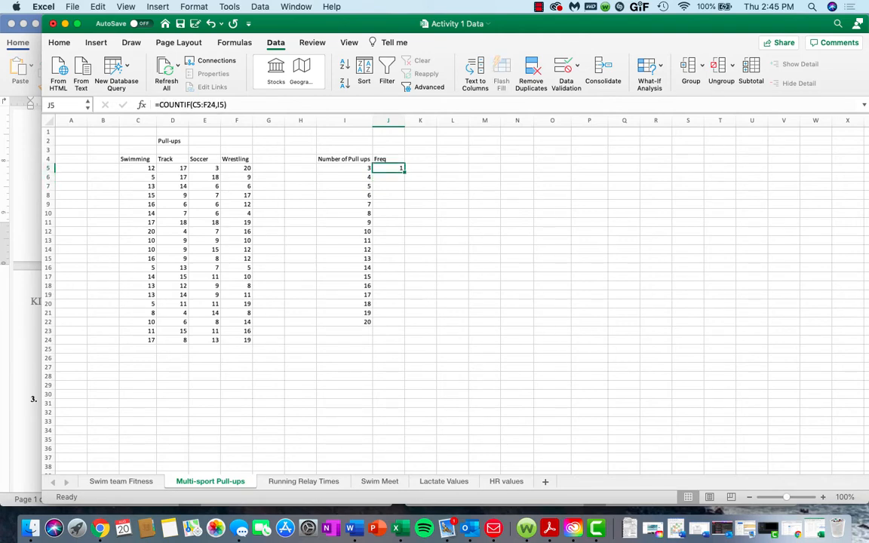
left_click_drag(41, 287, 327, 286)
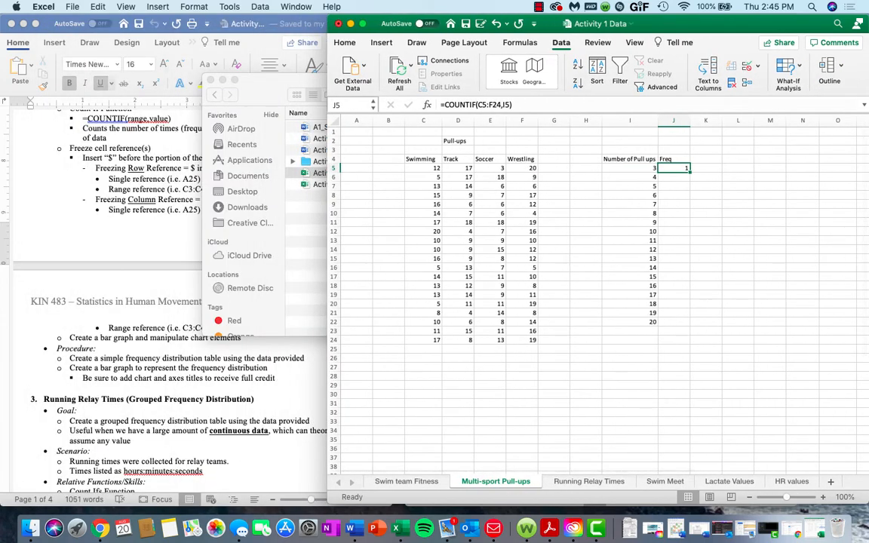
left_click(223, 80)
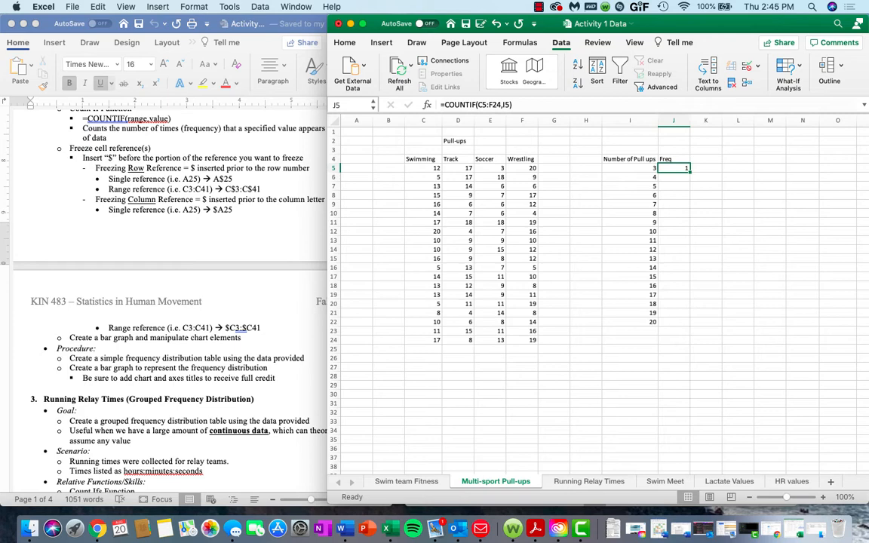
Freeze the row references in J5's COUNTIF formula so that its range reads C$5:F$24
double_click(666, 168)
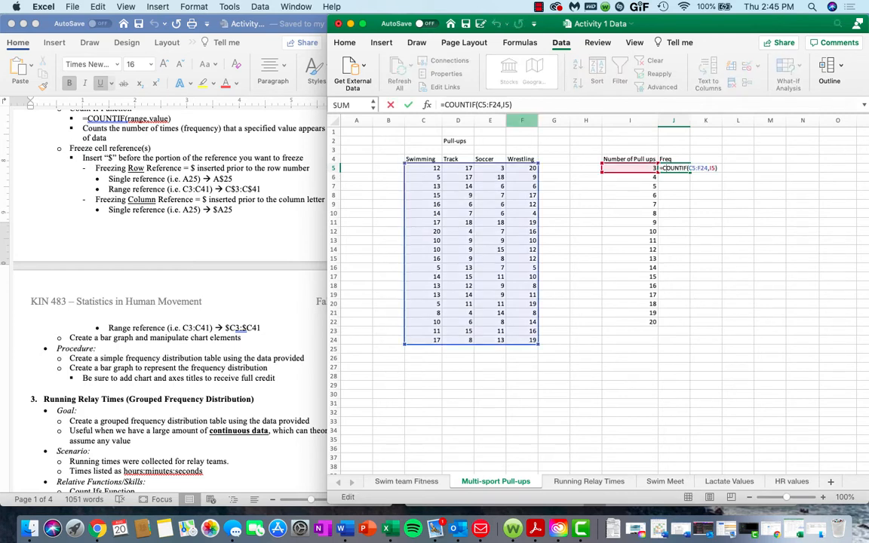
left_click(481, 105)
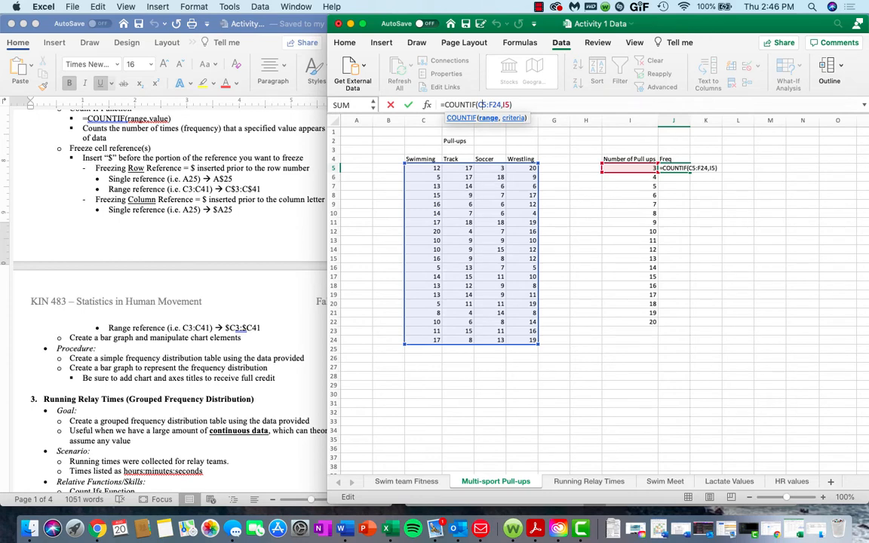
type("$5:F")
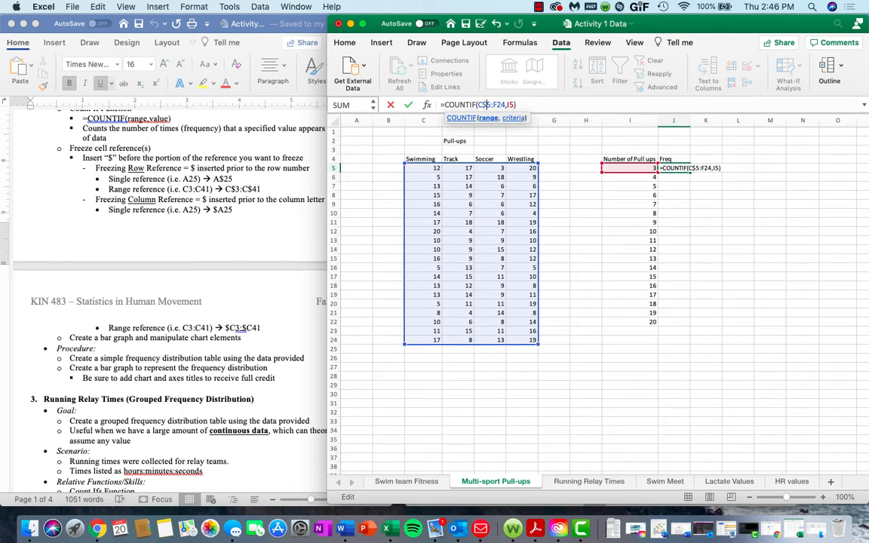
type("$")
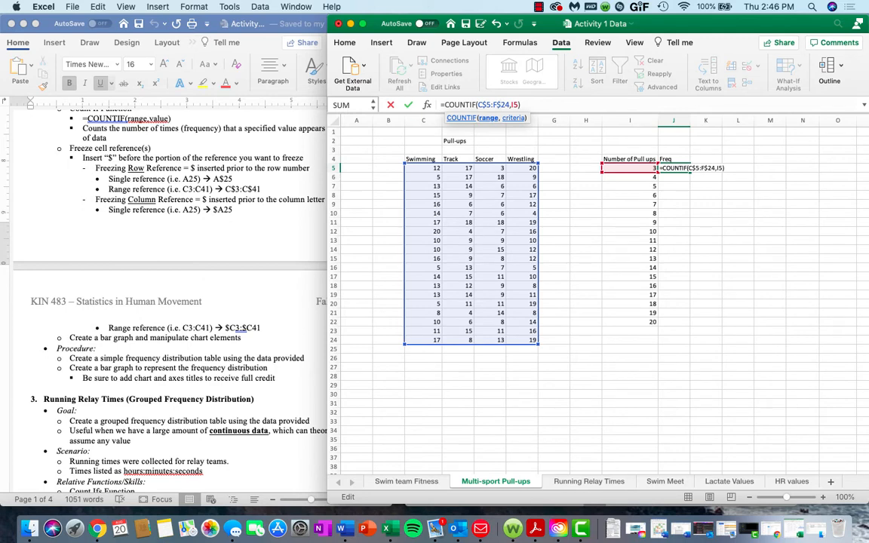
key("Return")
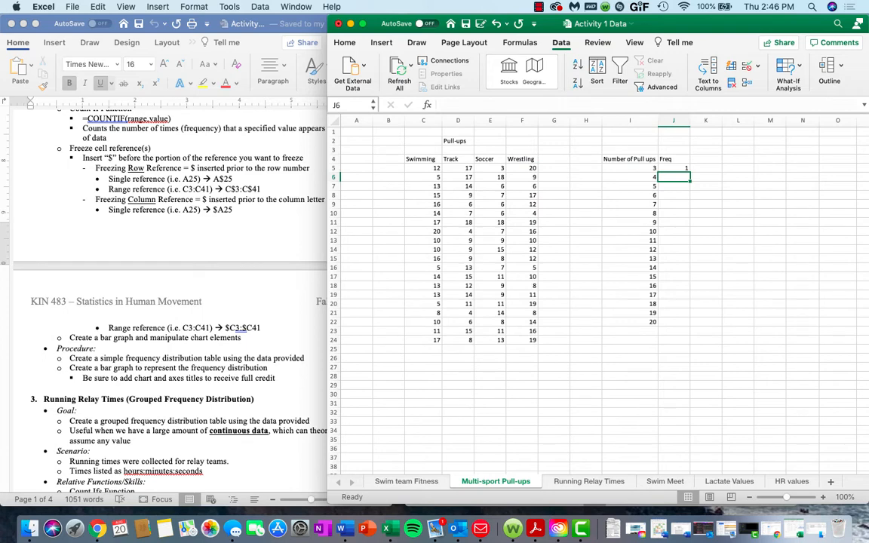
Fill the row-frozen COUNTIF formula from J5 into J6 and check the copied formula's references
left_click(674, 169)
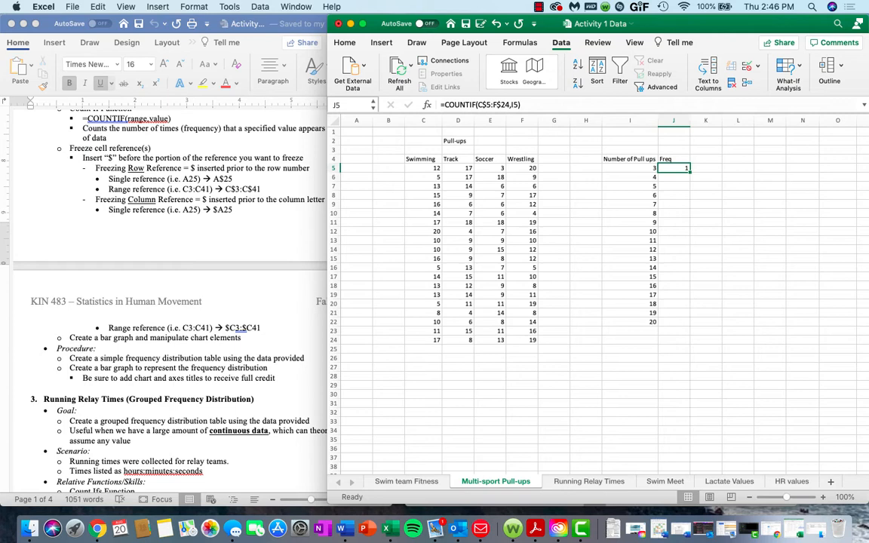
left_click_drag(690, 172, 689, 181)
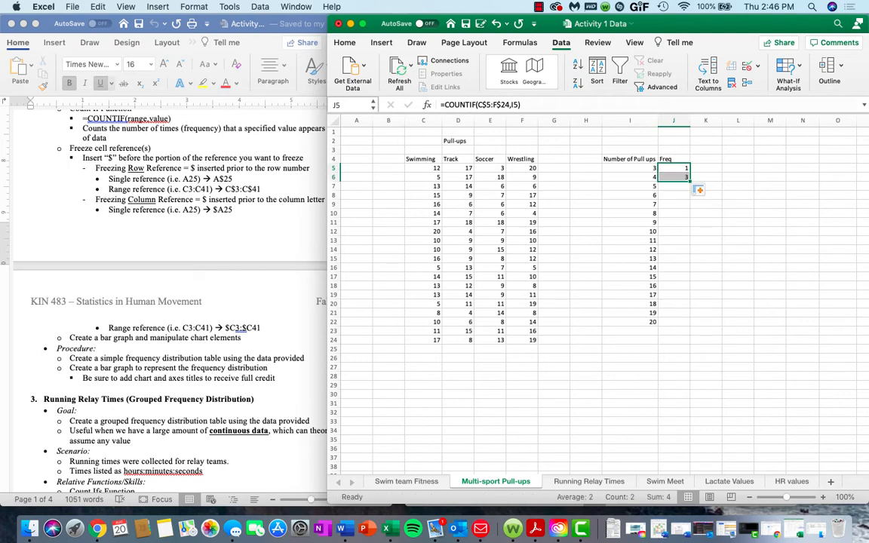
left_click(673, 177)
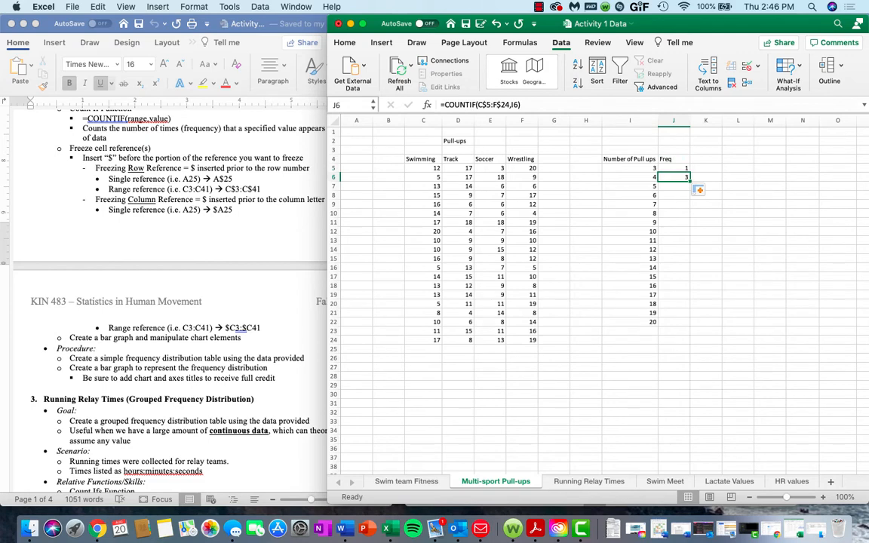
double_click(670, 177)
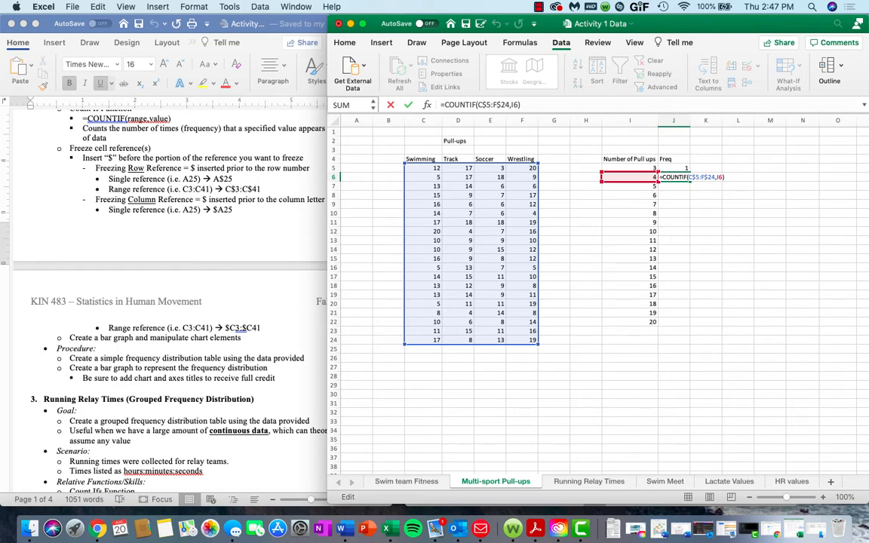
key("Return")
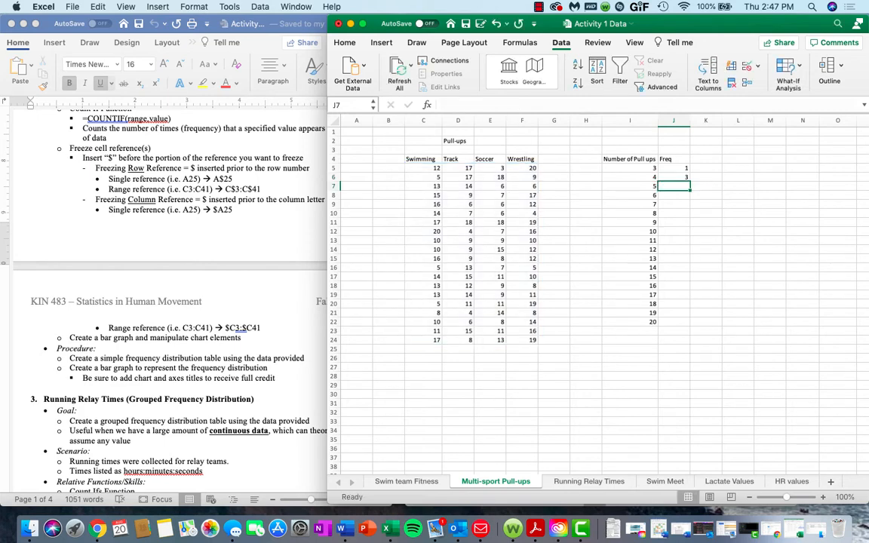
Try filling the COUNTIF formula from J6 down to J22, and undo the fill
left_click(673, 177)
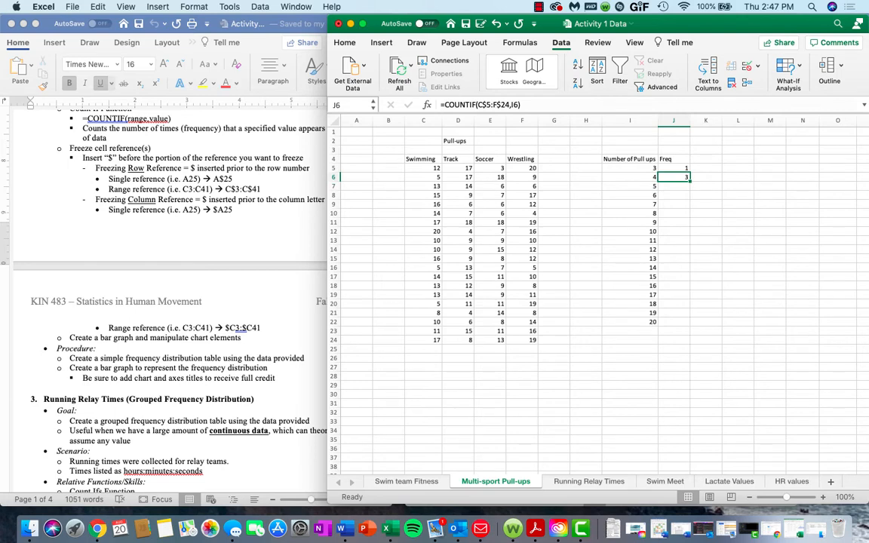
left_click_drag(689, 181, 689, 324)
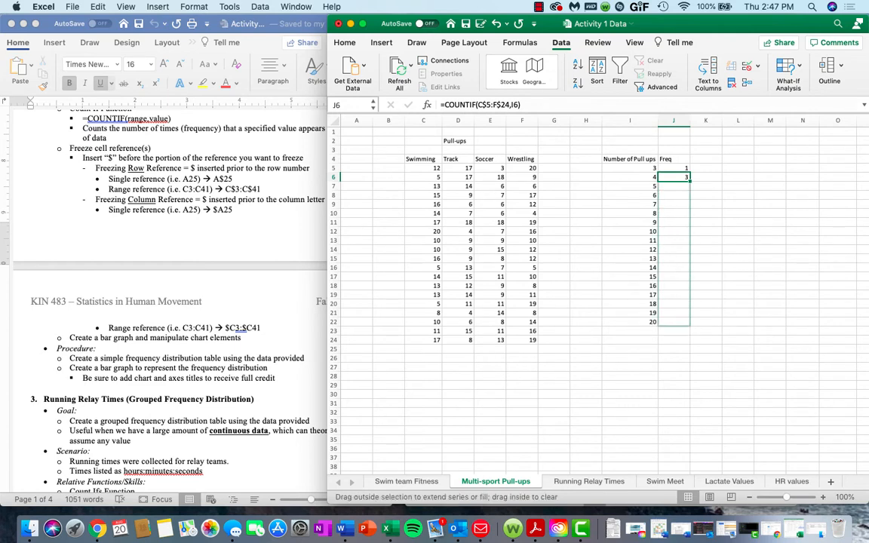
mouse_move(606, 317)
left_mouse_down()
mouse_move(606, 163)
mouse_move(606, 322)
left_mouse_up()
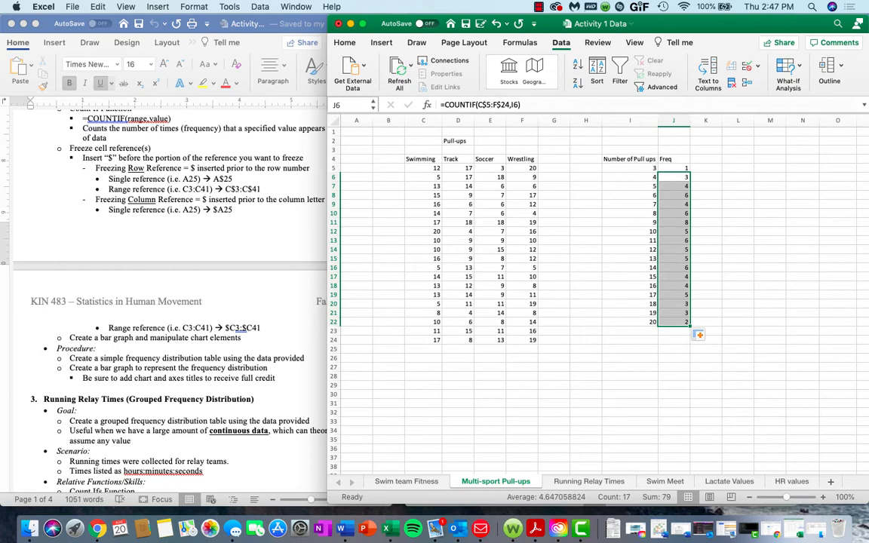
left_click(706, 277)
key("super+z")
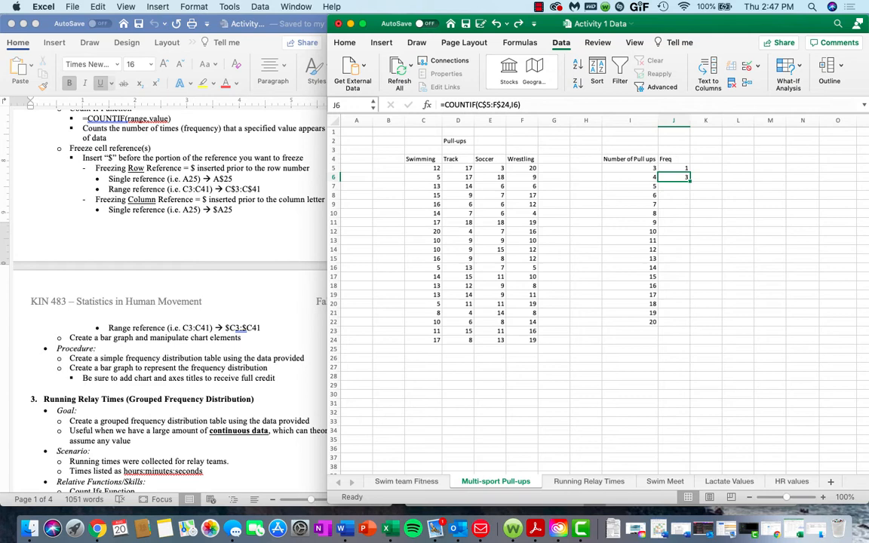
Auto-fill the COUNTIF formula from J6 down the rest of the Freq column to J22
double_click(691, 181)
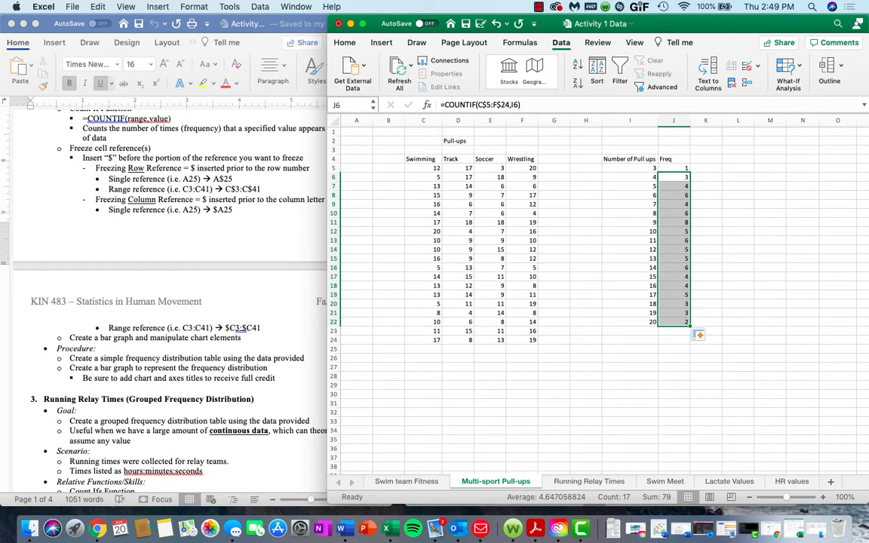
Insert a 2-D clustered column chart of the frequencies in J5:J22 and place it beside the frequency table
left_click_drag(674, 168, 673, 322)
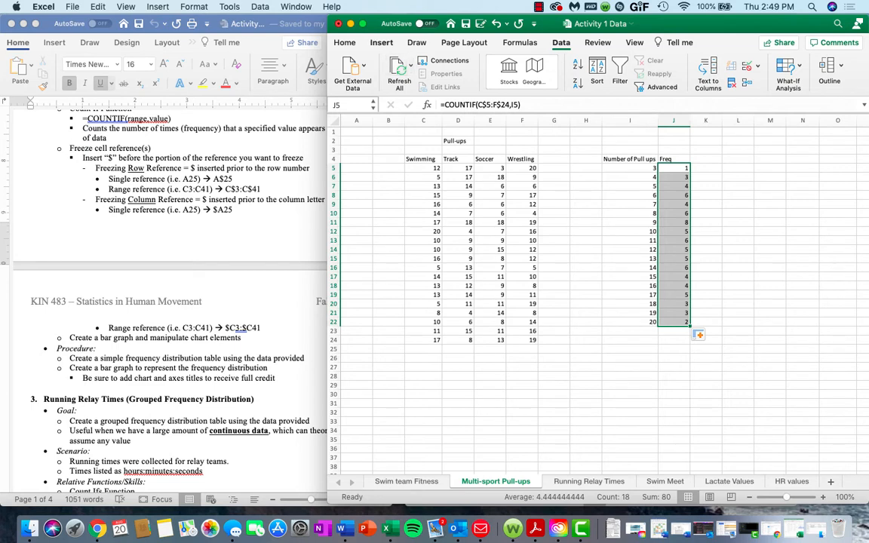
left_click(381, 42)
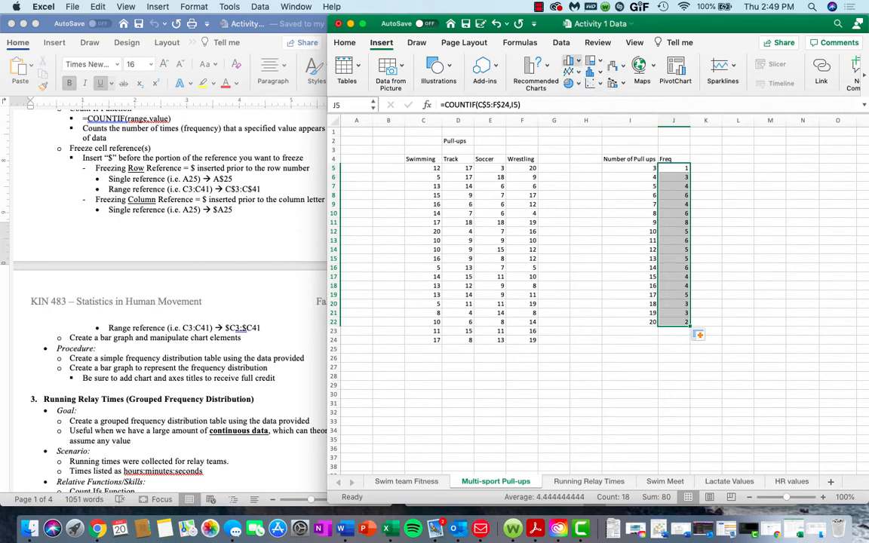
left_click(572, 61)
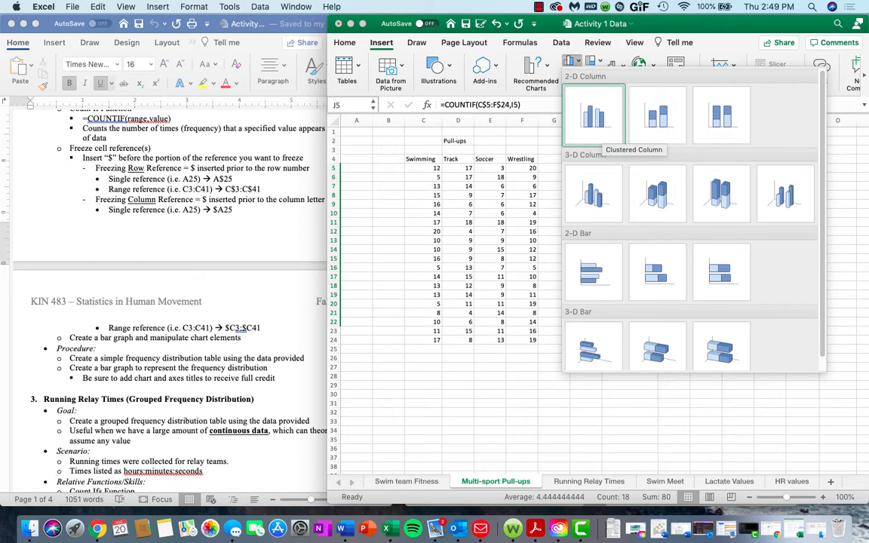
left_click(593, 114)
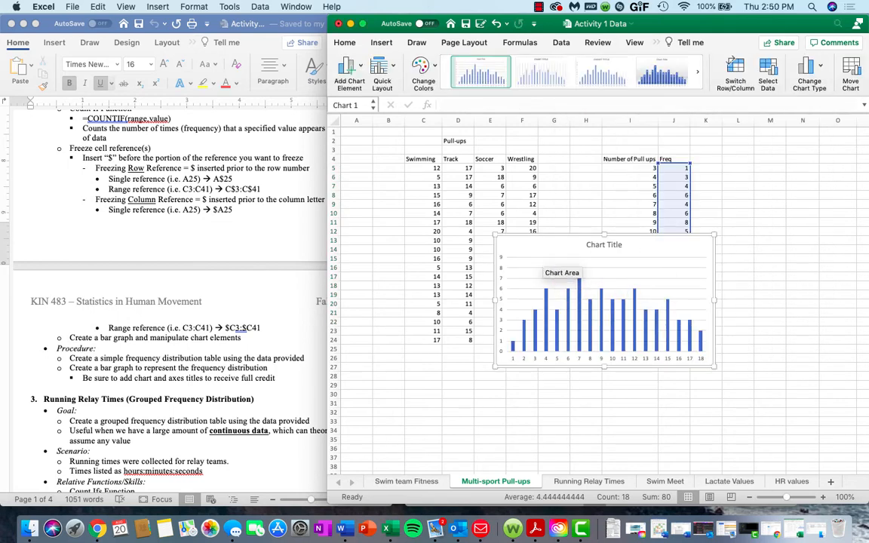
left_click_drag(562, 261, 728, 189)
scroll(596, 295, "right", 1)
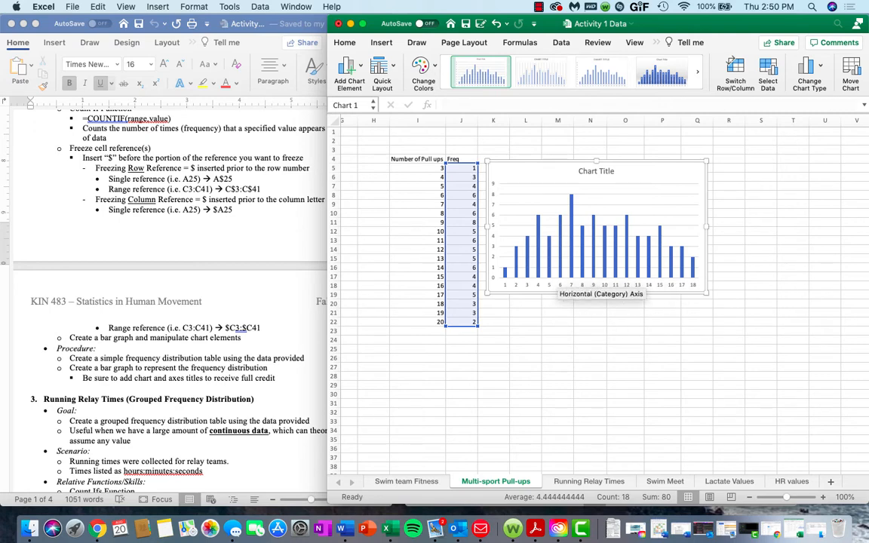
mouse_move(504, 282)
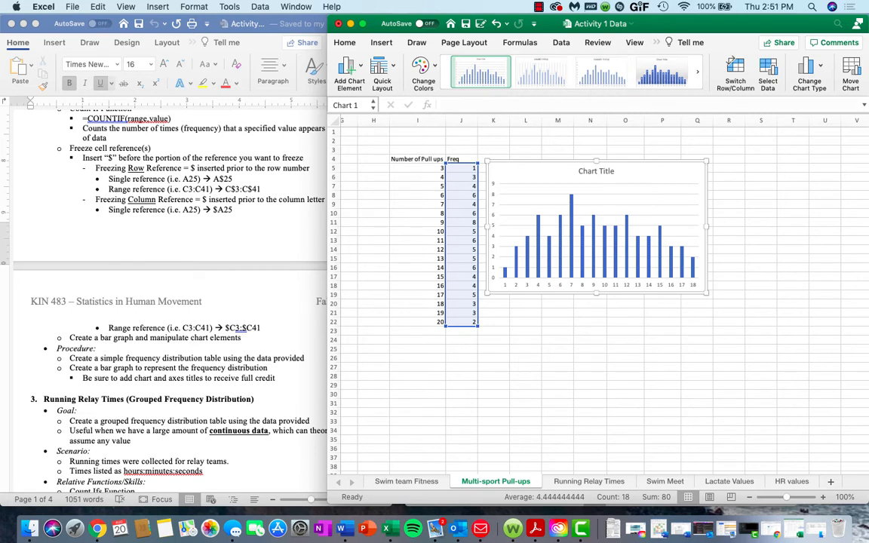
left_click(656, 42)
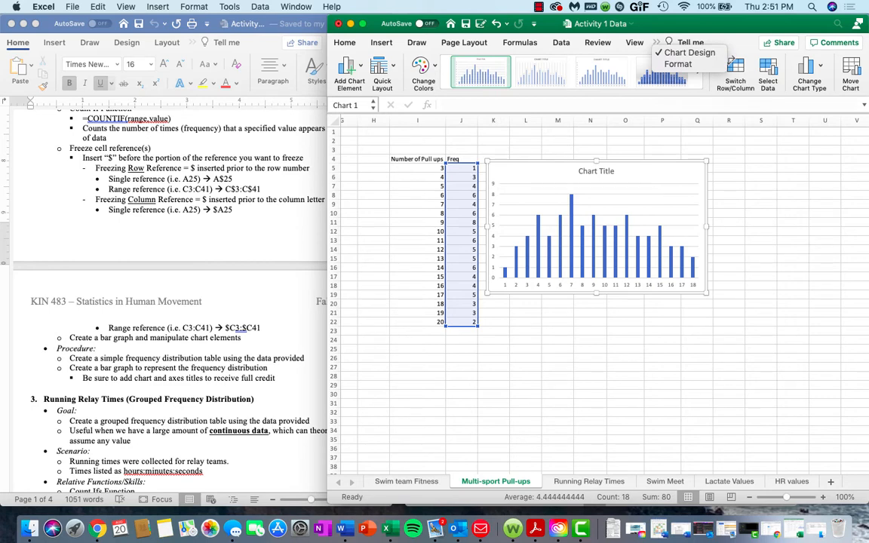
left_click(642, 68)
left_click(625, 395)
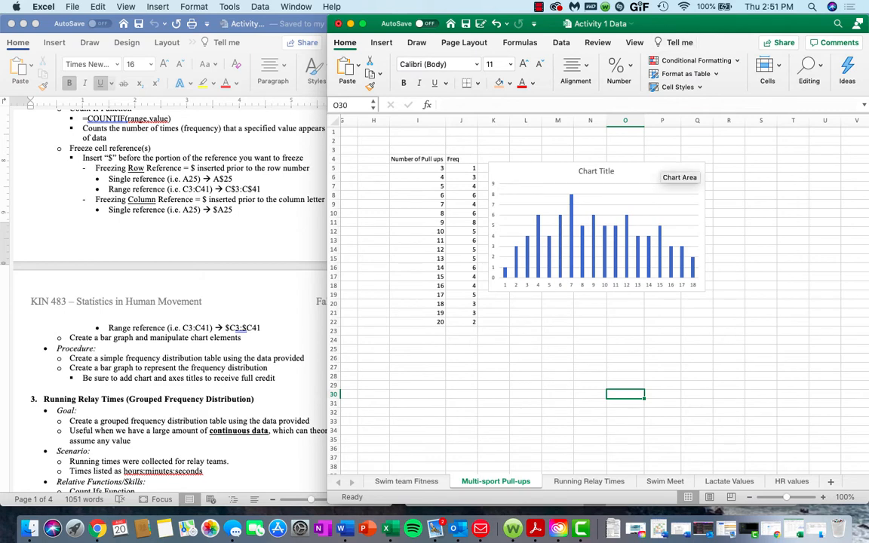
Add a primary horizontal and a primary vertical axis title to the frequency chart
left_click(596, 167)
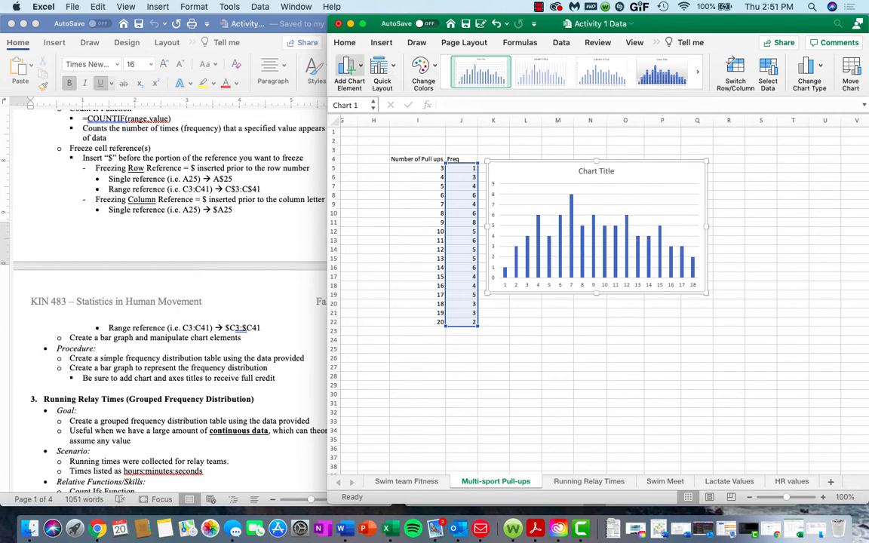
left_click(657, 43)
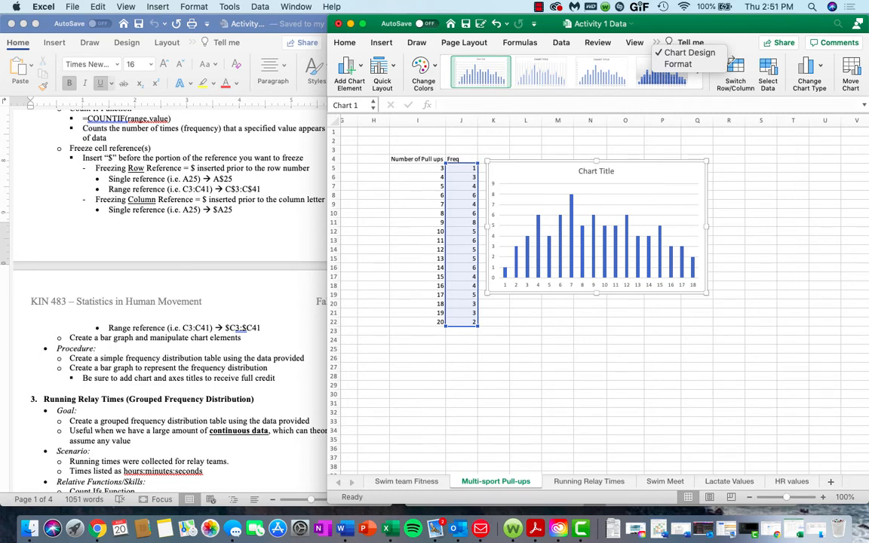
left_click(349, 70)
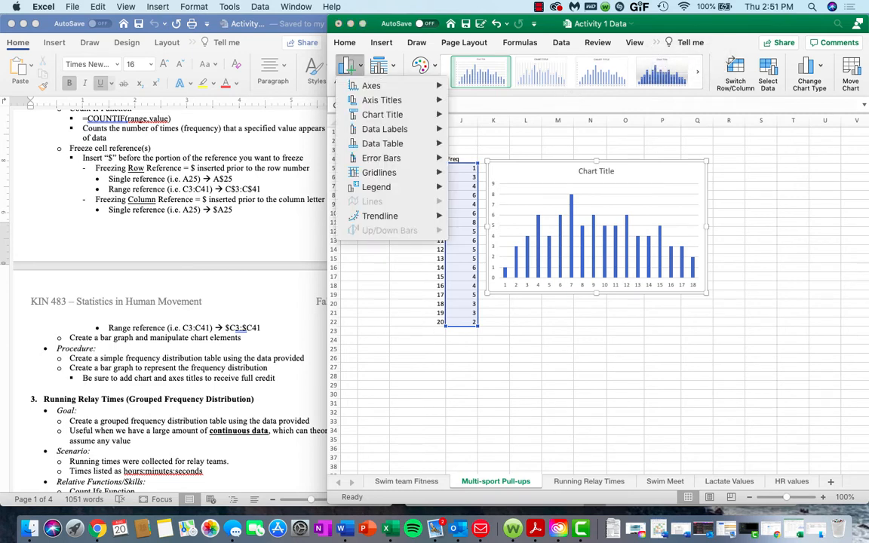
mouse_move(373, 85)
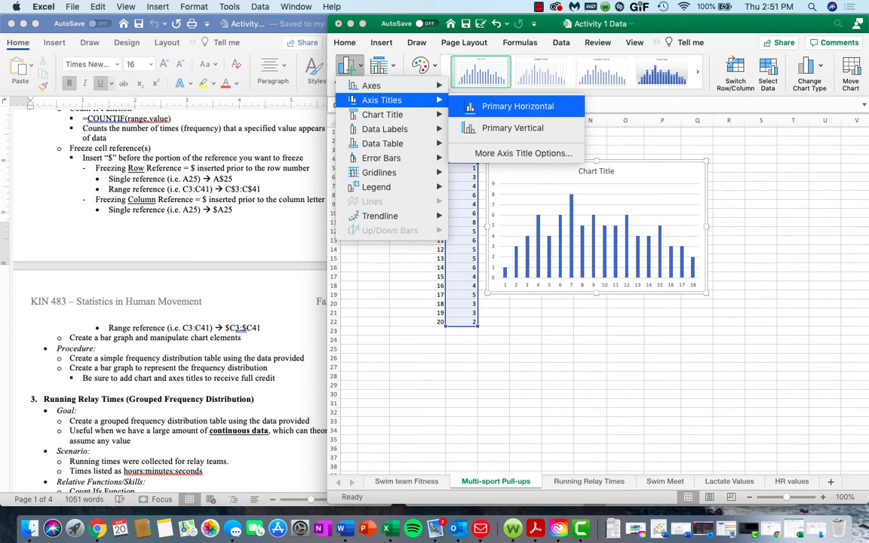
left_click(518, 106)
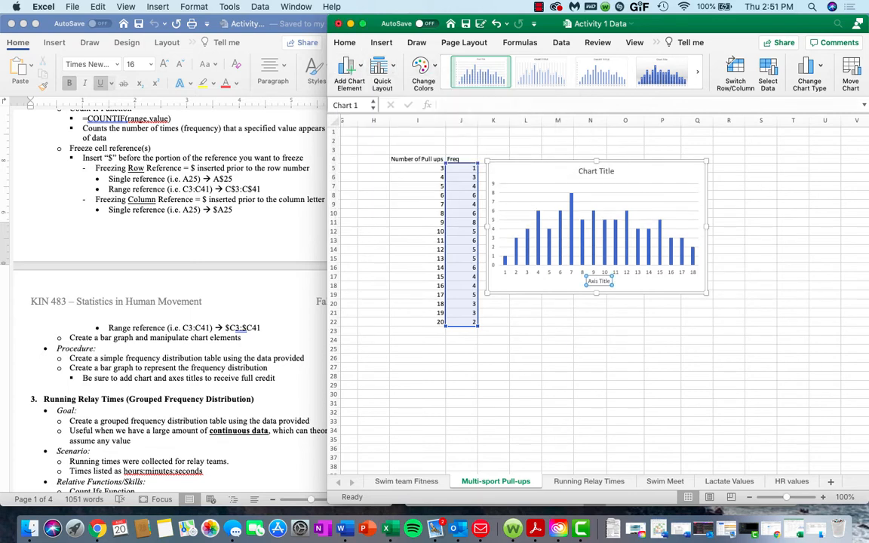
left_click(349, 71)
mouse_move(381, 100)
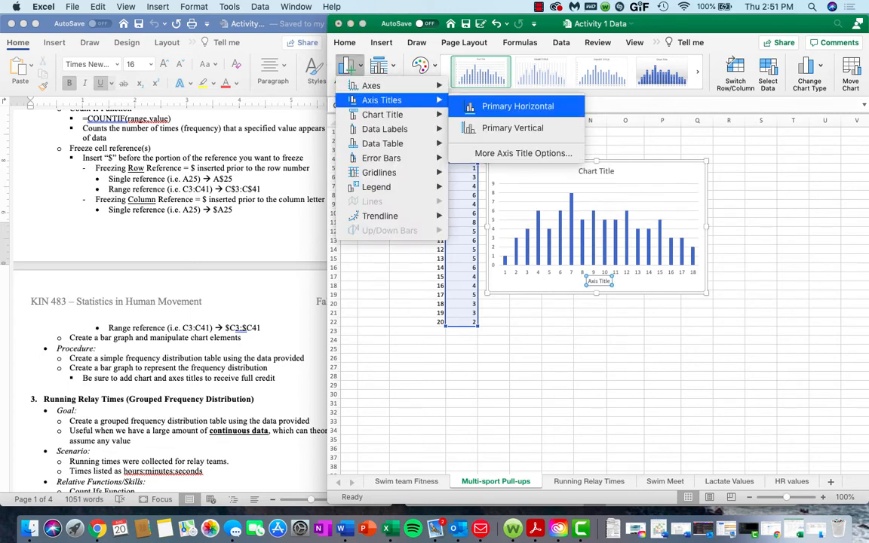
left_click(512, 127)
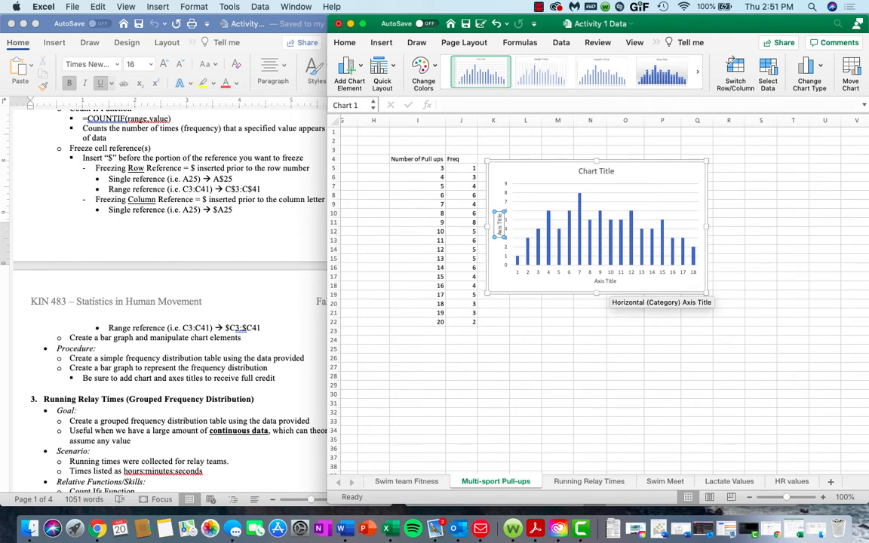
Rename the chart's horizontal axis title "Number of Pull ups" and its vertical axis title "Frequency"
left_click(605, 281)
left_click_drag(606, 281, 594, 281)
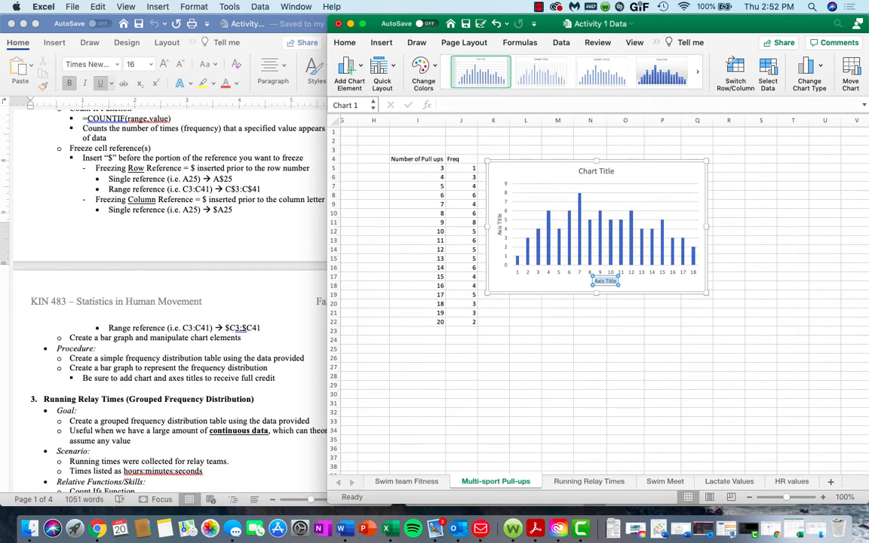
type("Number of Pull ups")
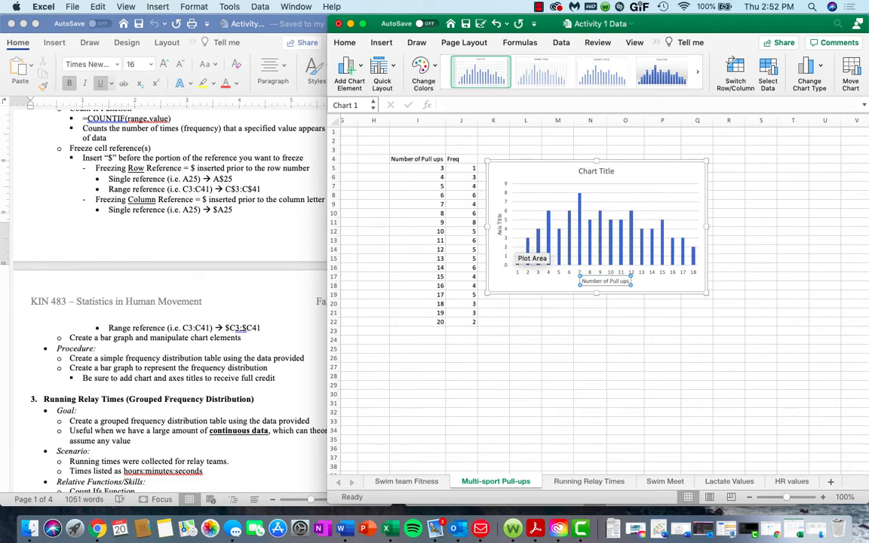
left_click(499, 226)
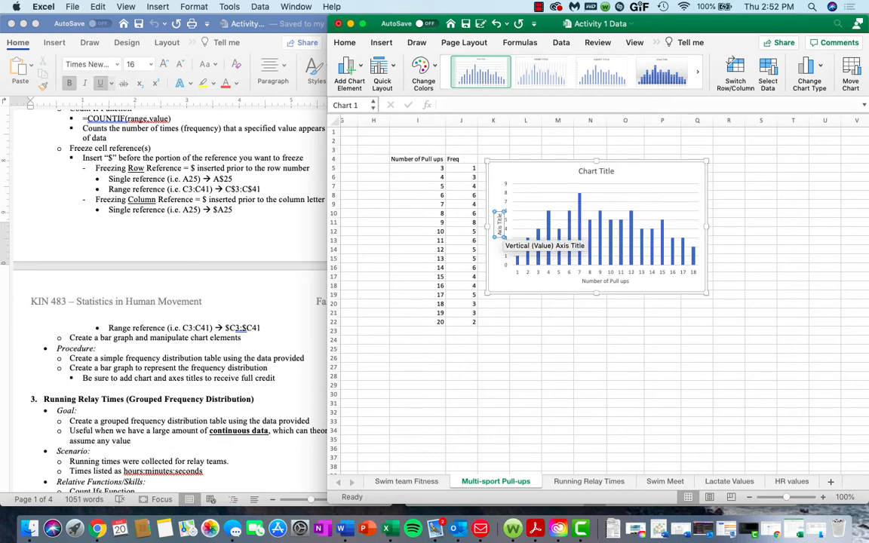
left_click_drag(500, 214, 500, 239)
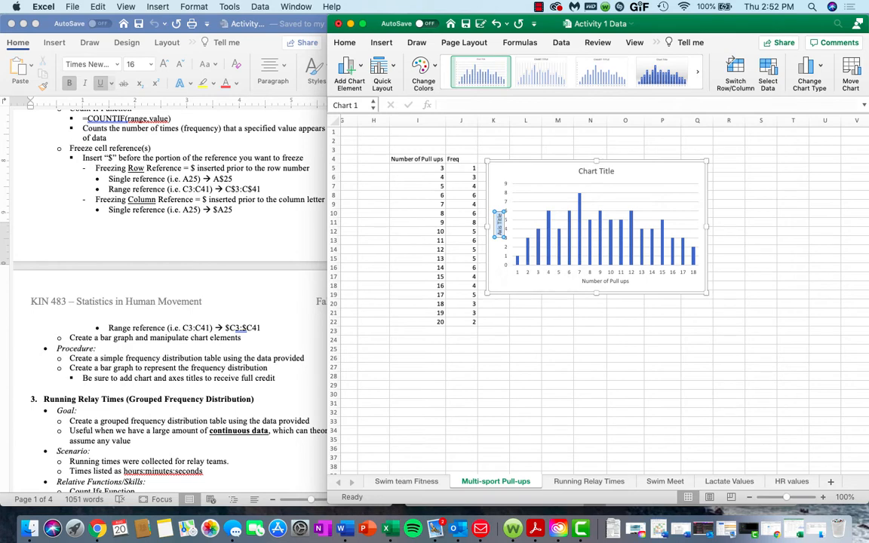
type("Frequency")
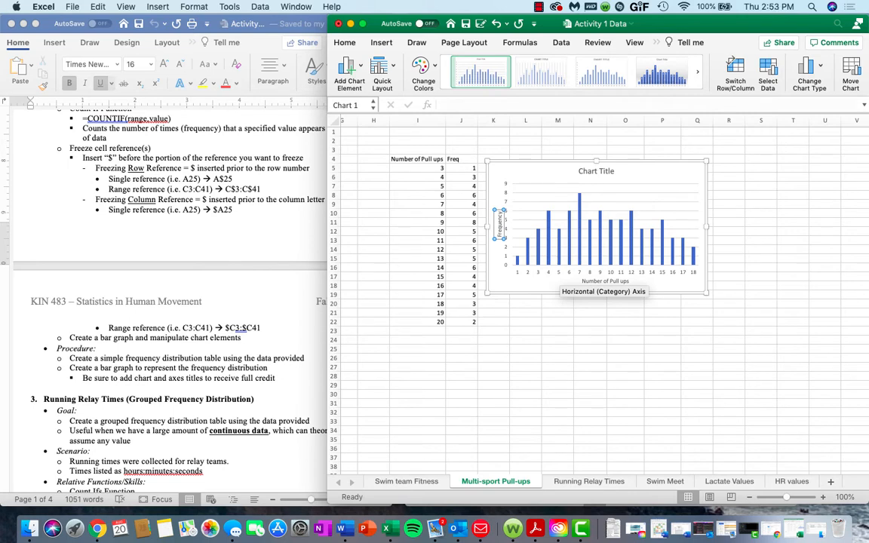
left_click(596, 273)
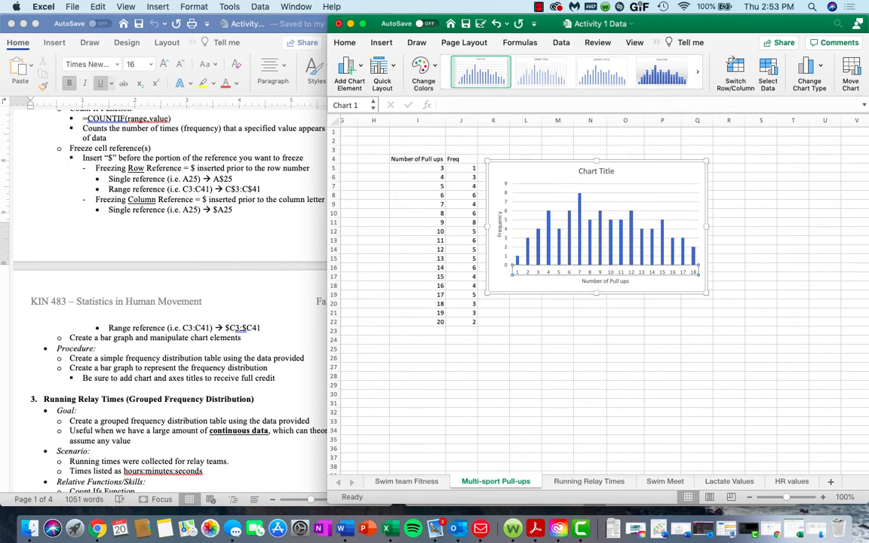
left_click(570, 240)
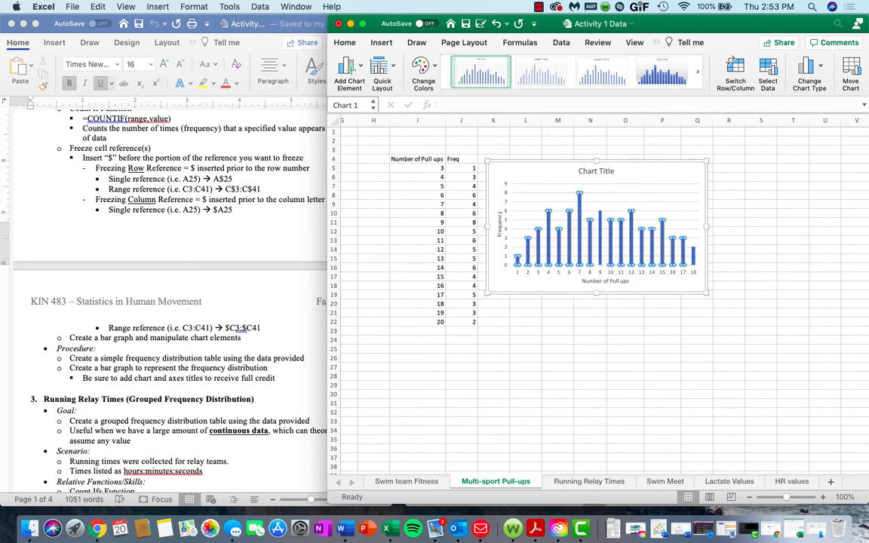
left_click(607, 185)
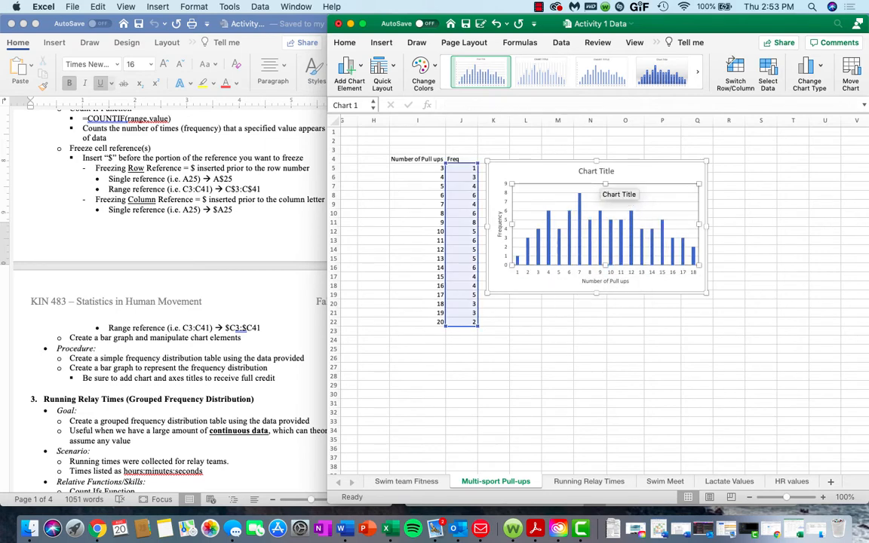
left_click(507, 217)
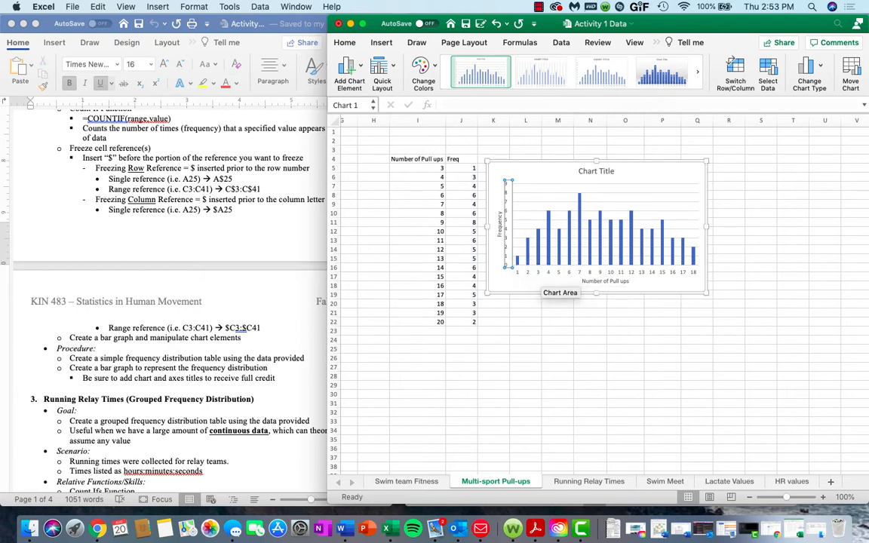
left_click(543, 272)
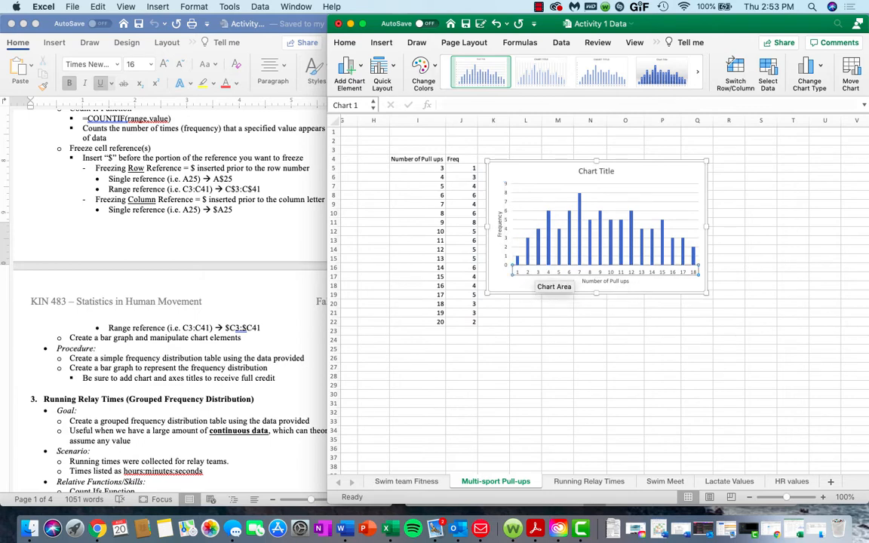
left_click(530, 282)
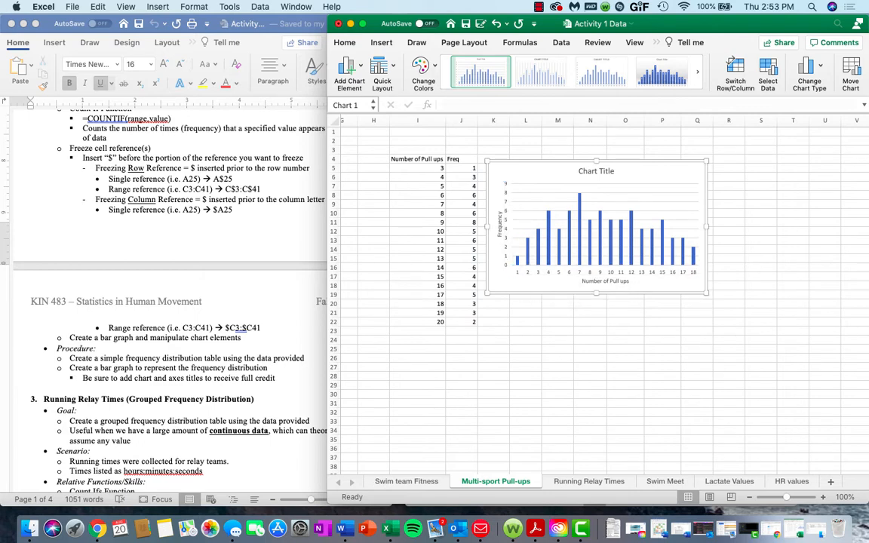
Examine the horizontal axis formatting options of the chart, including axis type, tick marks, labels and number format
double_click(530, 282)
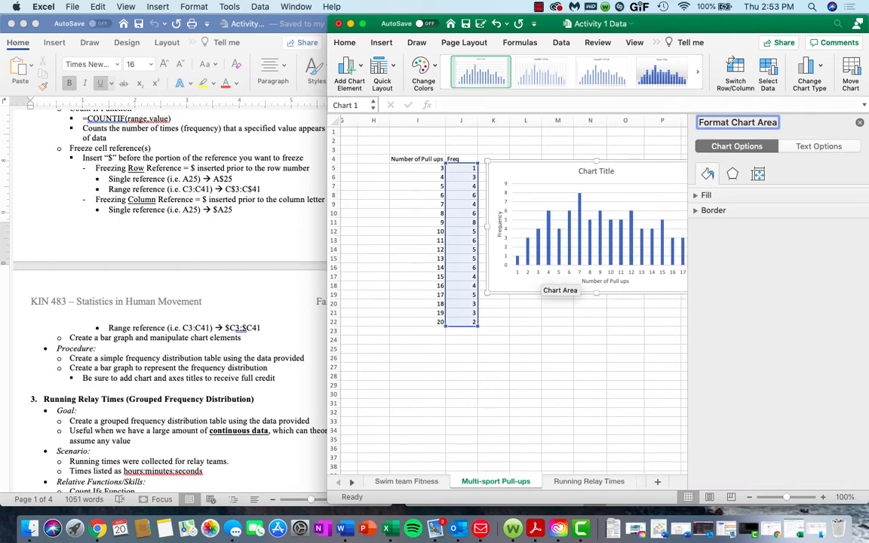
left_click(539, 273)
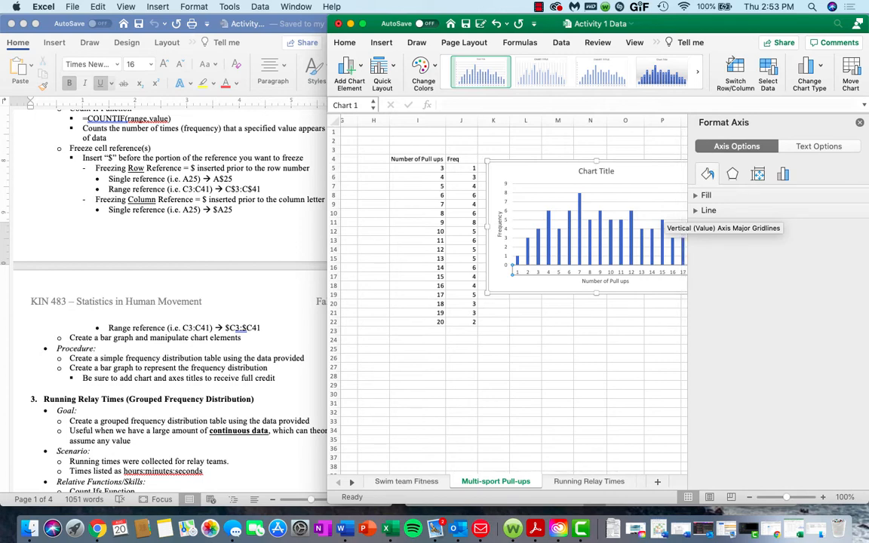
left_click(783, 174)
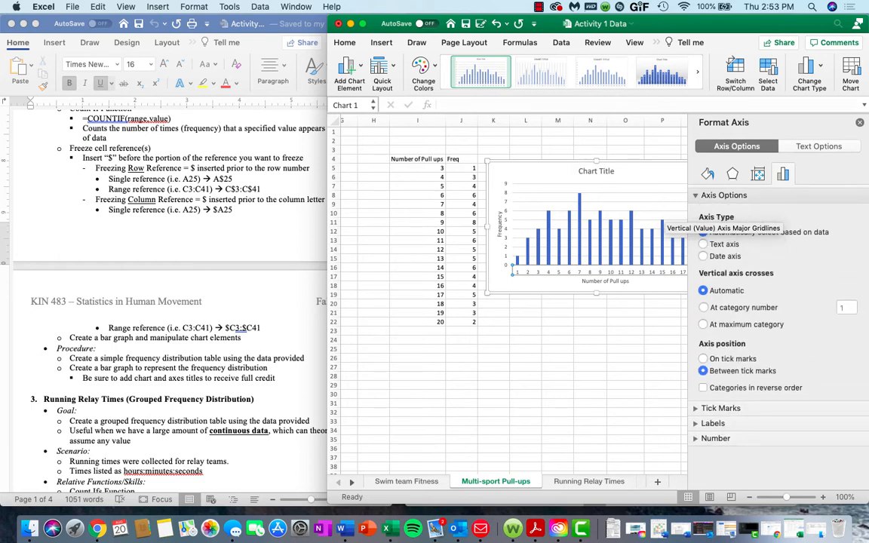
left_click(696, 211)
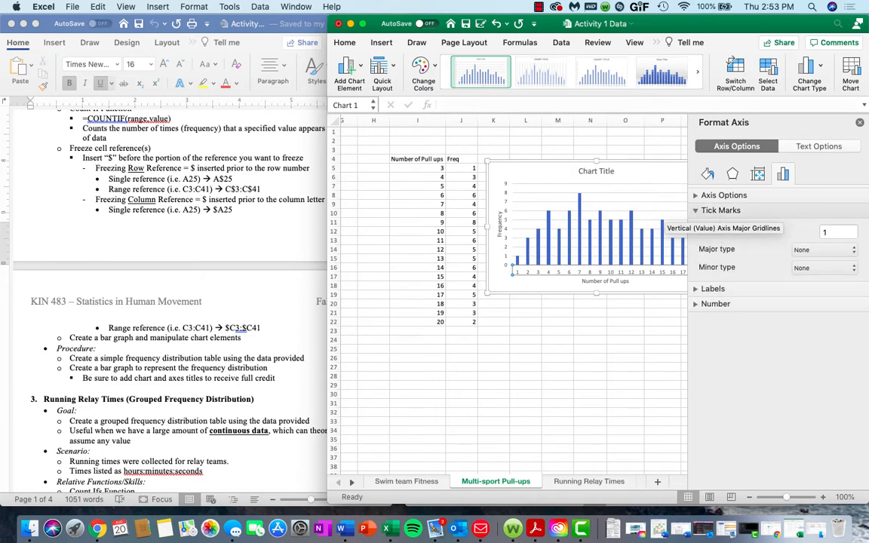
left_click(696, 289)
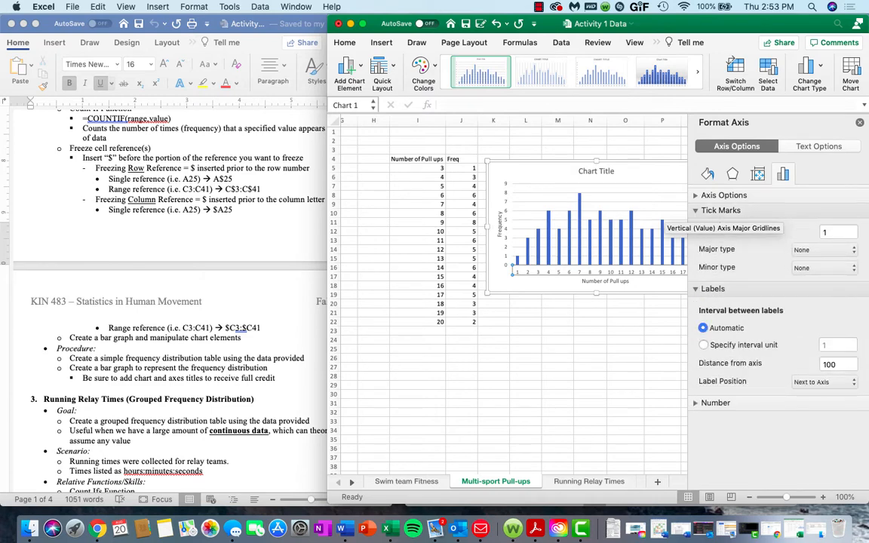
left_click(697, 403)
scroll(777, 339, "down", 3)
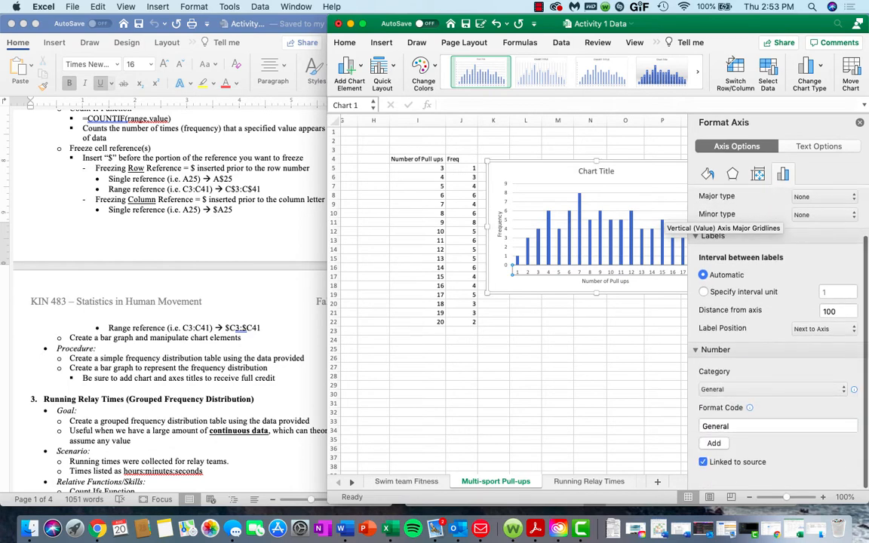
scroll(777, 339, "up", 3)
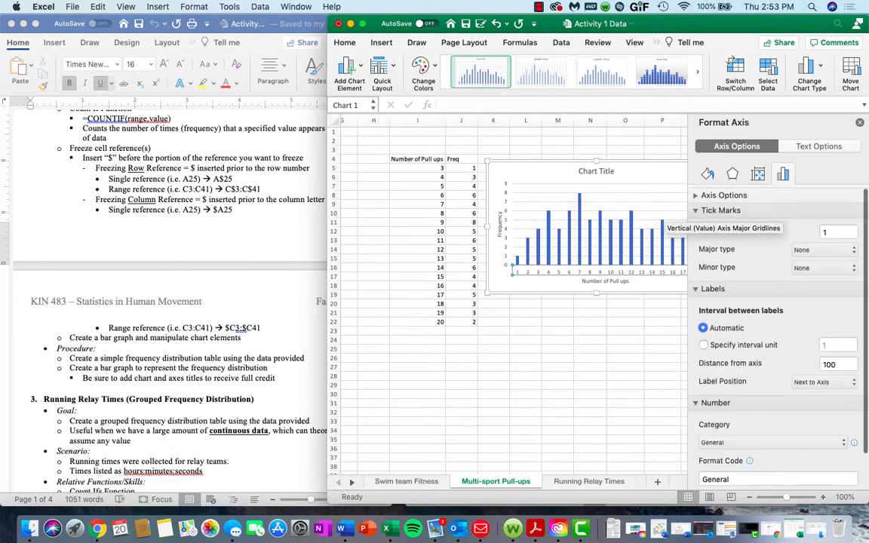
left_click(723, 123)
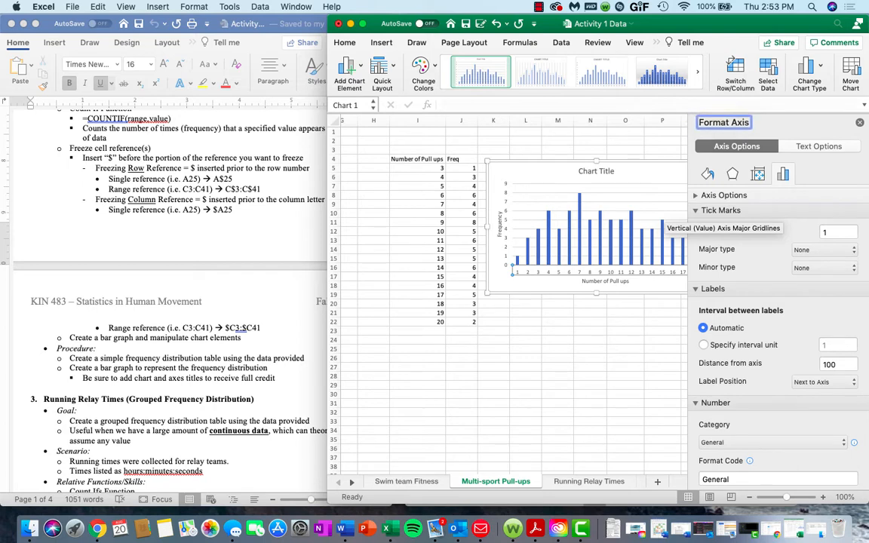
left_click(859, 122)
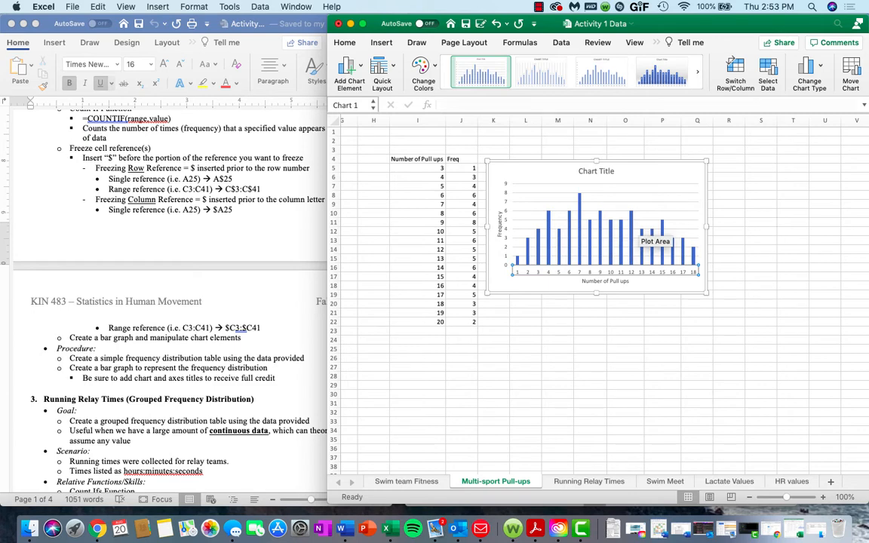
Set the frequency chart's horizontal category axis labels to the pull-up values in I5:I22 of the Multi-sport Pull-ups sheet
left_click(654, 177)
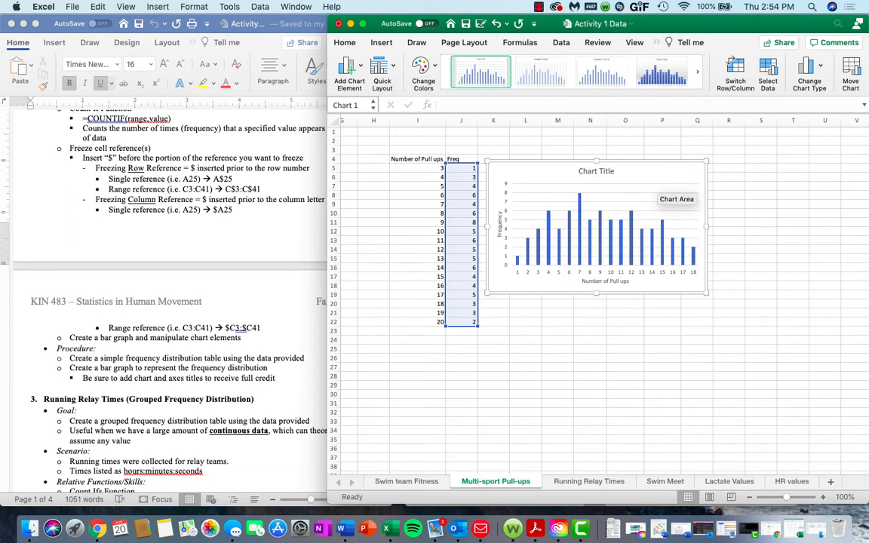
right_click(655, 173)
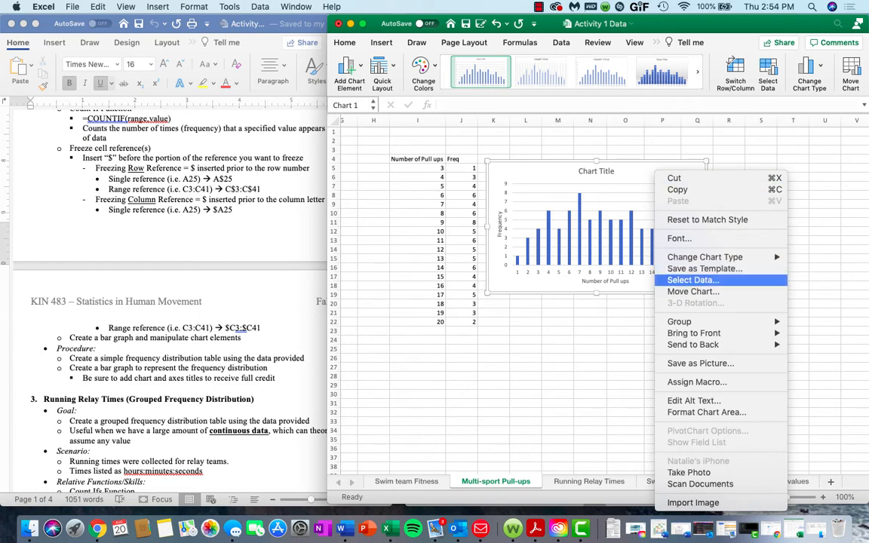
left_click(692, 280)
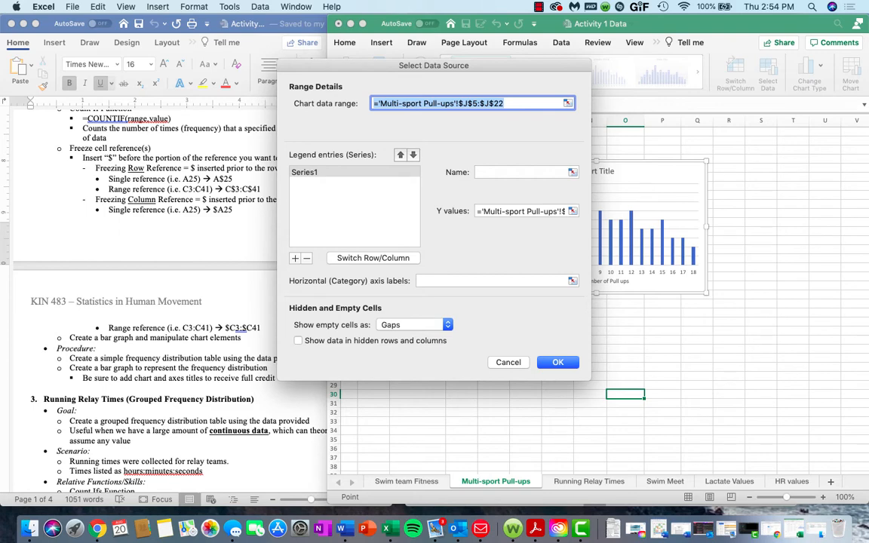
left_click_drag(433, 66, 324, 105)
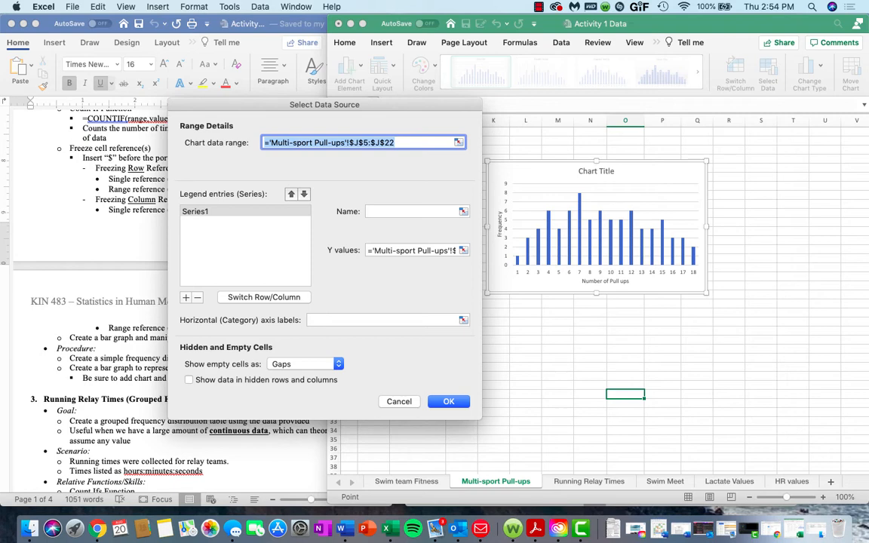
left_click(464, 321)
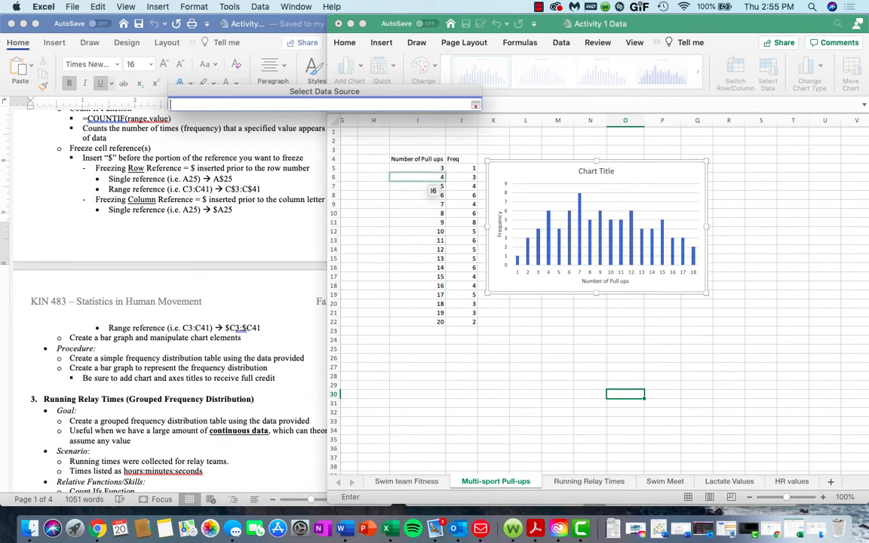
left_click_drag(419, 169, 441, 325)
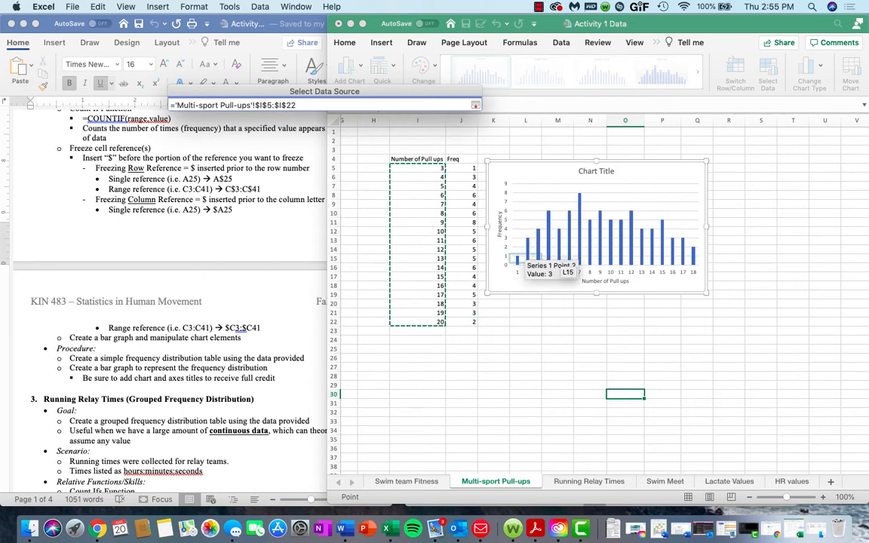
key("Return")
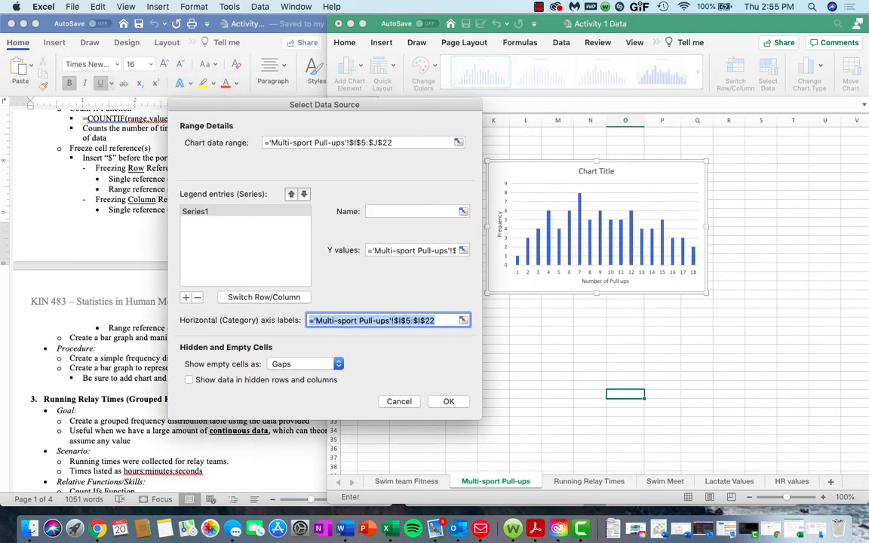
key("Return")
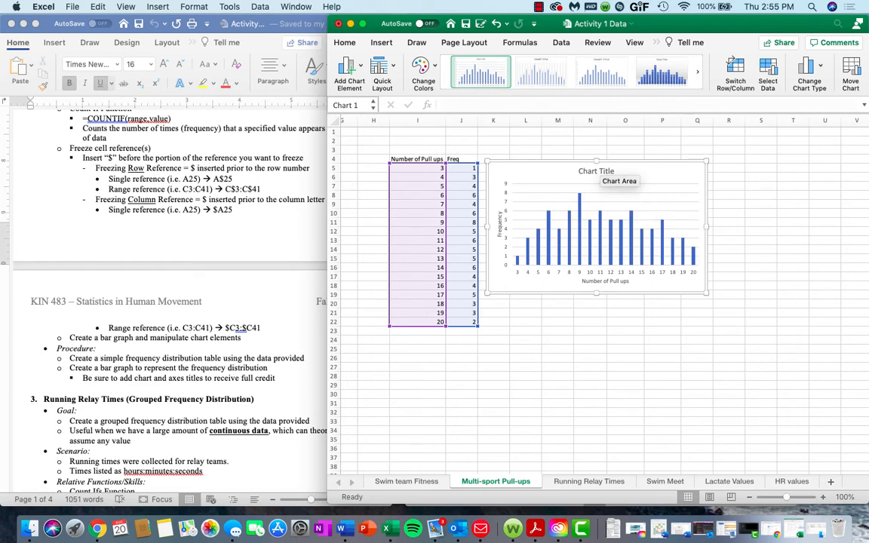
Change the chart title to "Multi-Sport Pull-ups Frequency Distribution"
left_click(596, 171)
triple_click(595, 172)
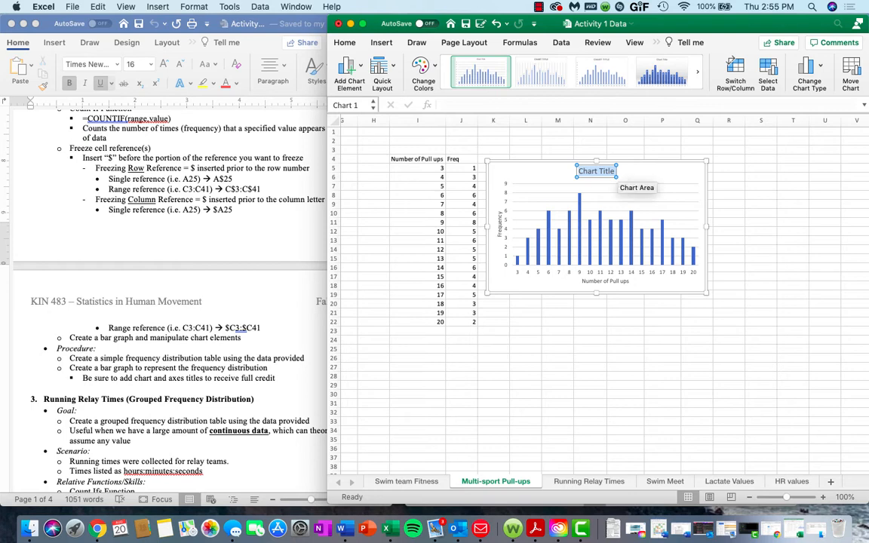
scroll(162, 302, "up", 6)
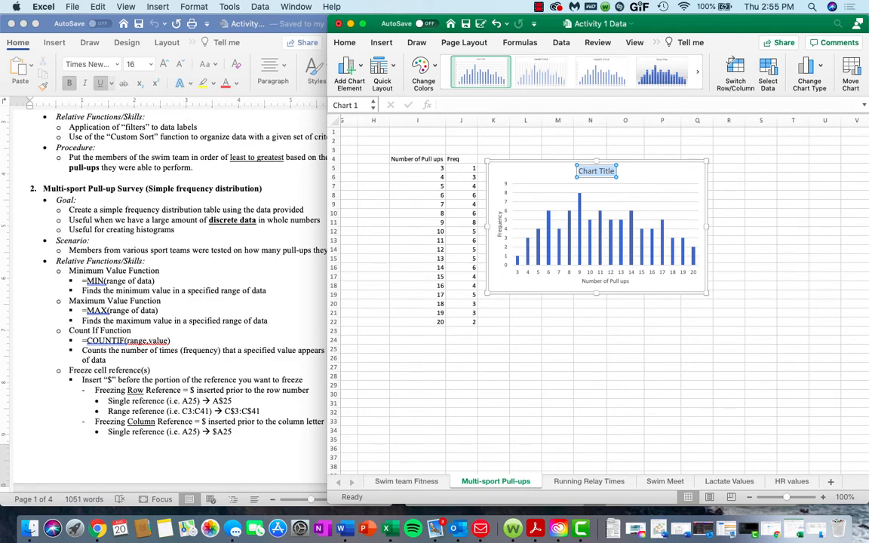
type("Multi-Sport Pull-ups Frequ")
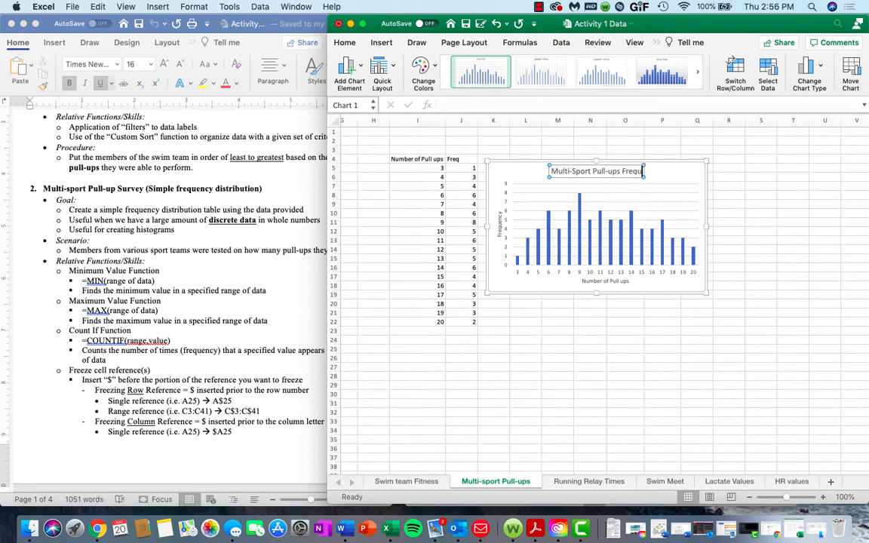
type("ency Distribution")
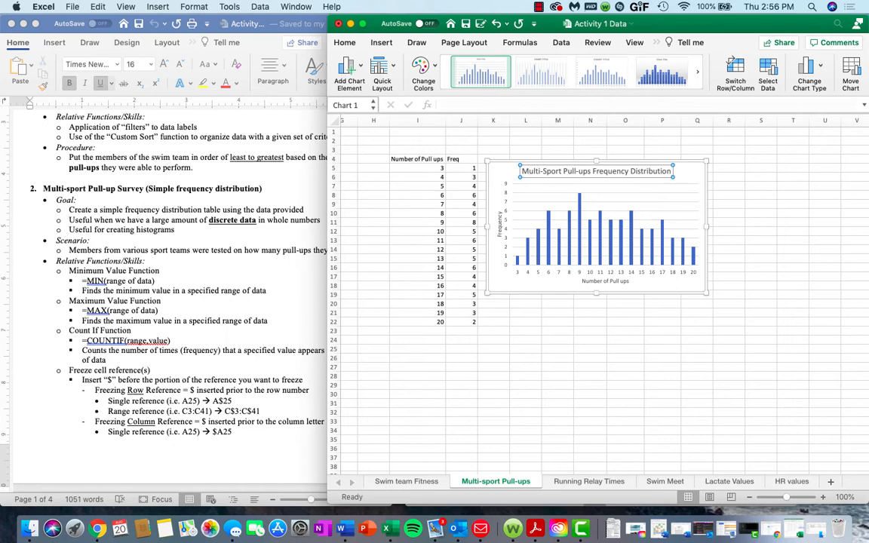
Copy the finished chart and paste it under the Graphs item of question 2 in the Word answer sheet, keeping its pasted size
left_click(533, 286)
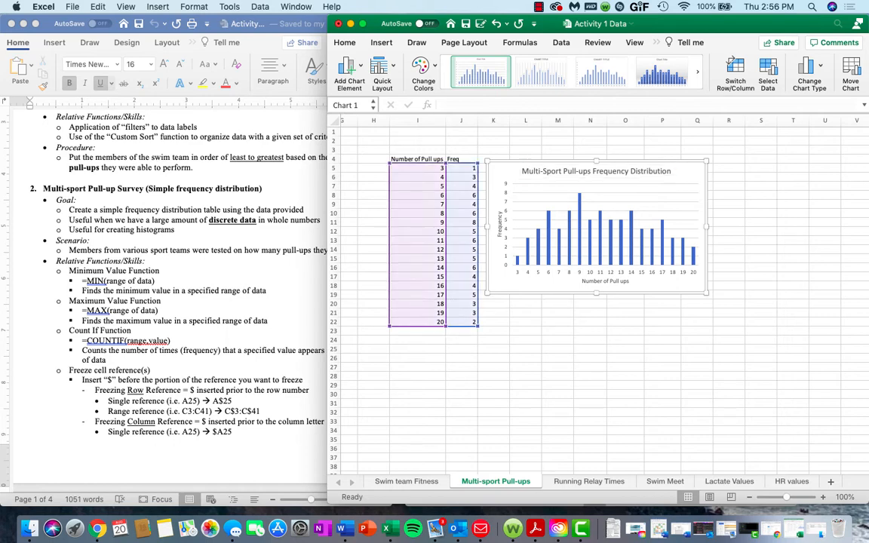
key("super+c")
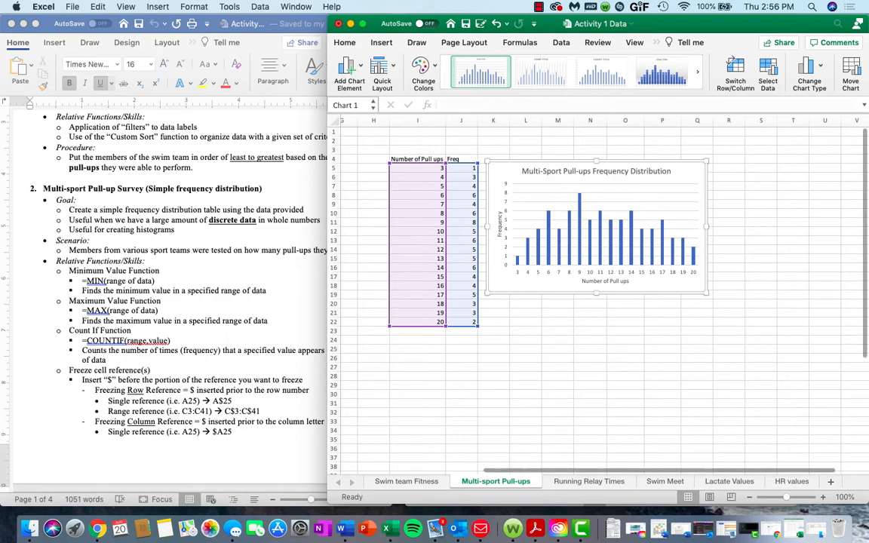
key("F4")
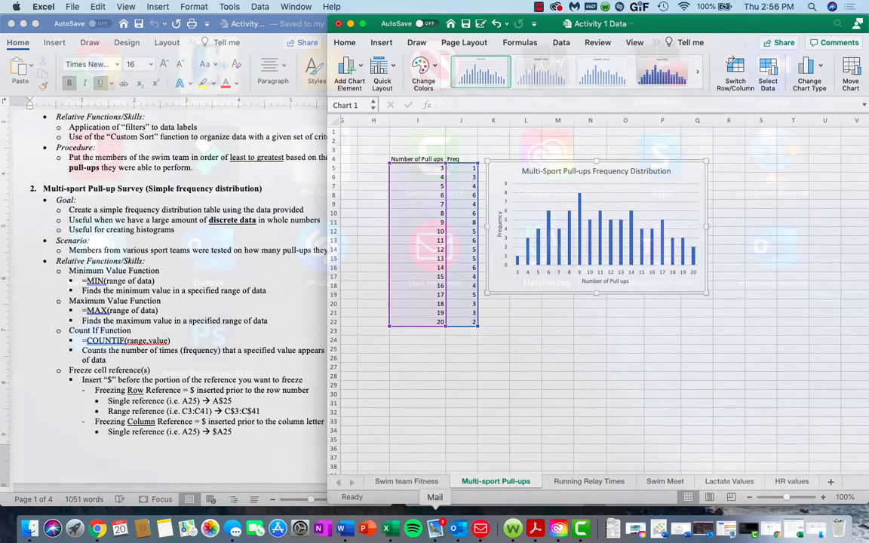
key("F4")
key("F3")
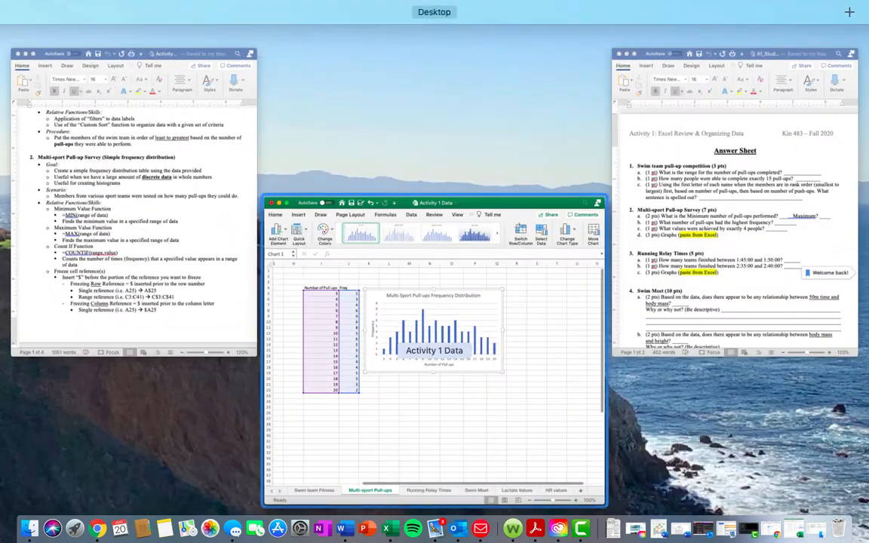
left_click(731, 202)
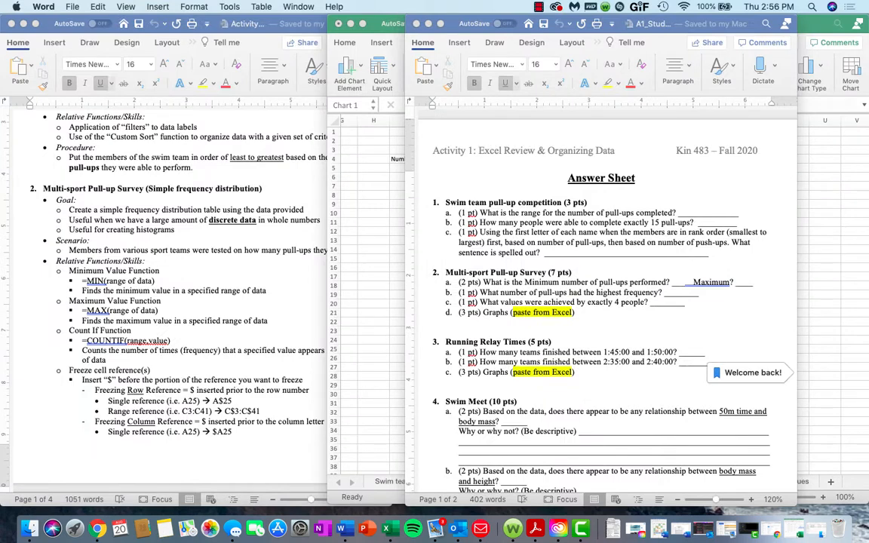
key("super+v")
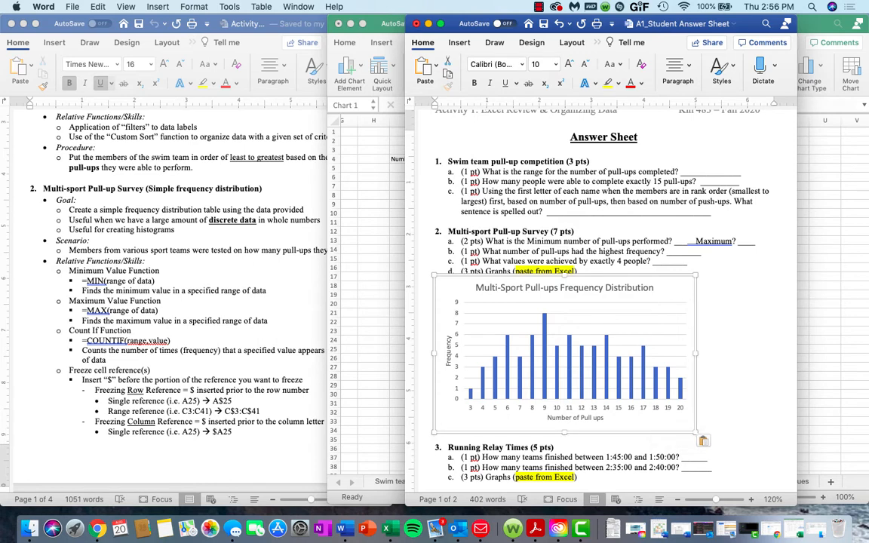
left_click_drag(695, 431, 670, 420)
key("super+z")
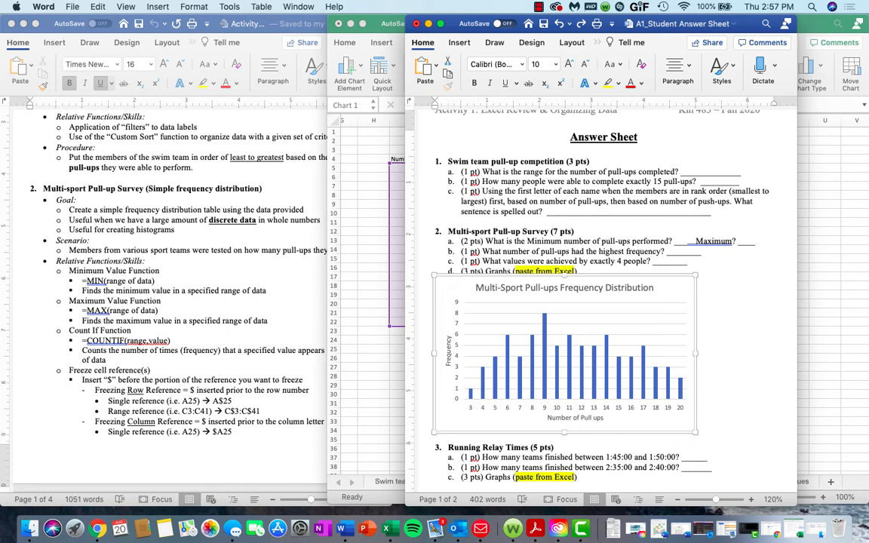
Return to the Excel workbook, bring the Running Relay Times instructions into view and open the Running Relay Times sheet
key("super+Tab")
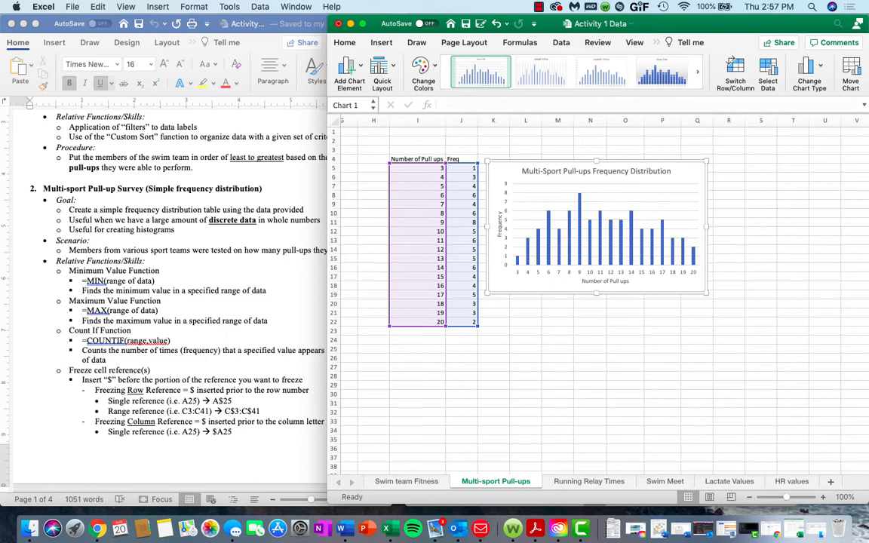
scroll(151, 294, "down", 10)
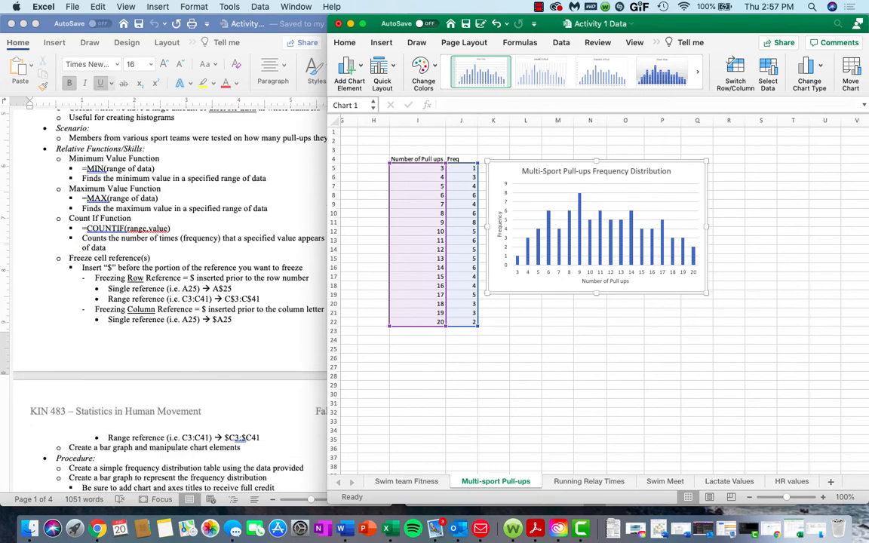
scroll(151, 294, "down", 7)
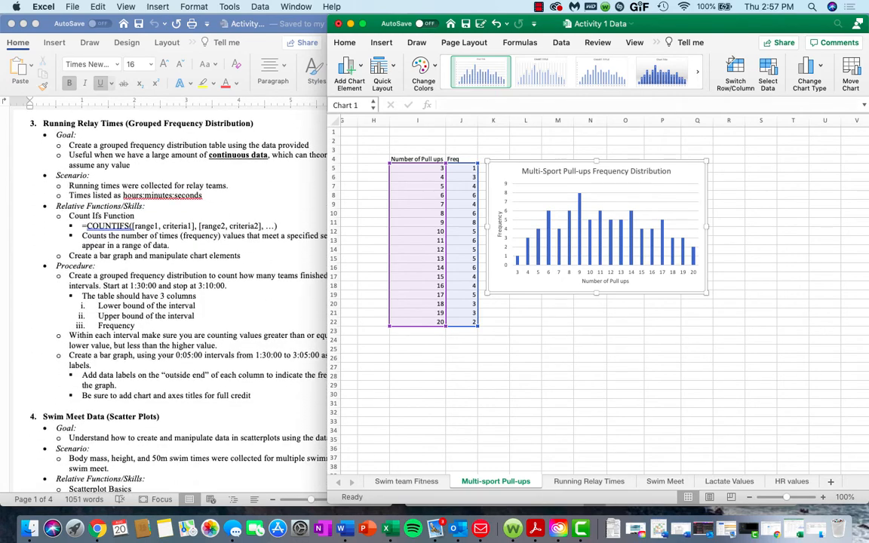
scroll(151, 294, "up", 1)
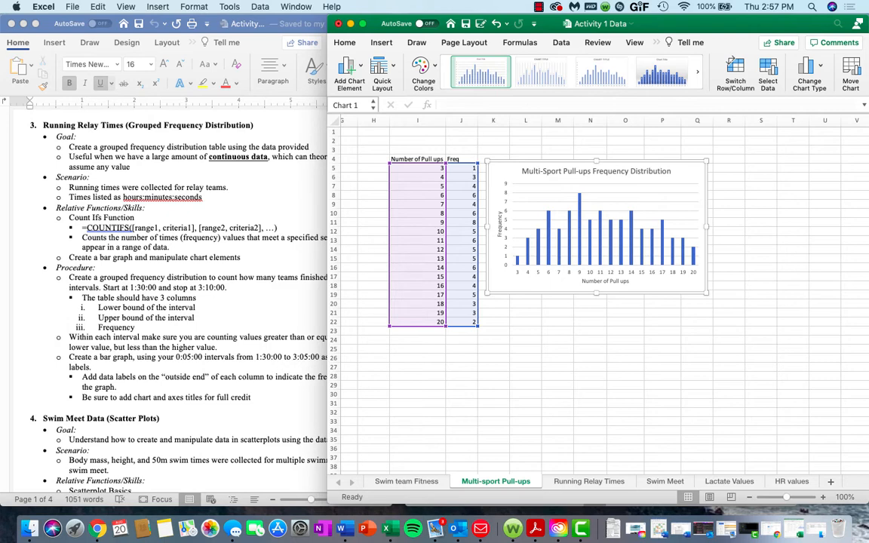
left_click(588, 481)
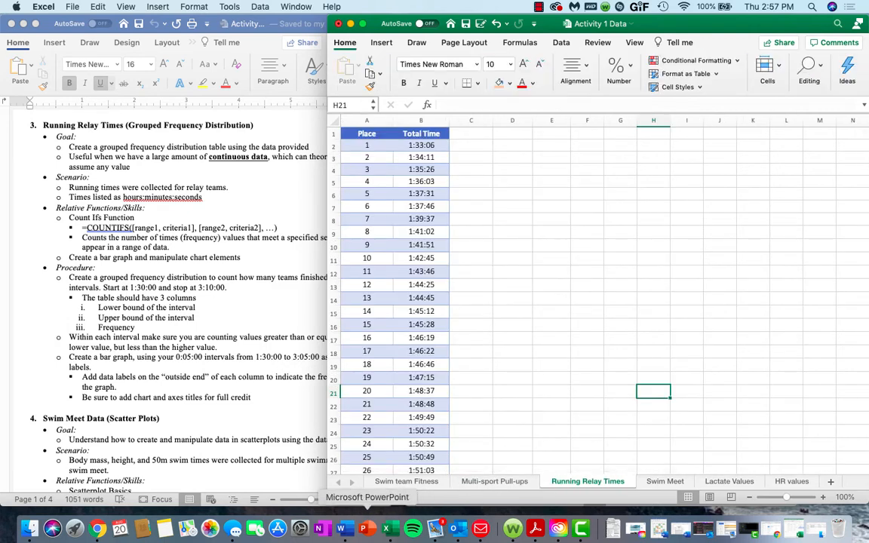
Check the Running Relay Times and following questions in the Word answer sheet, and minimize that document
left_click(341, 528)
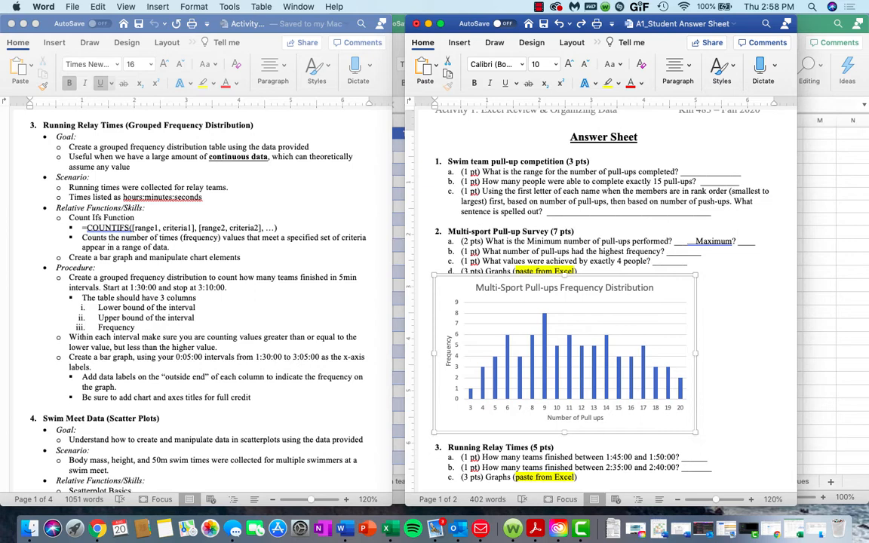
scroll(498, 182, "down", 10)
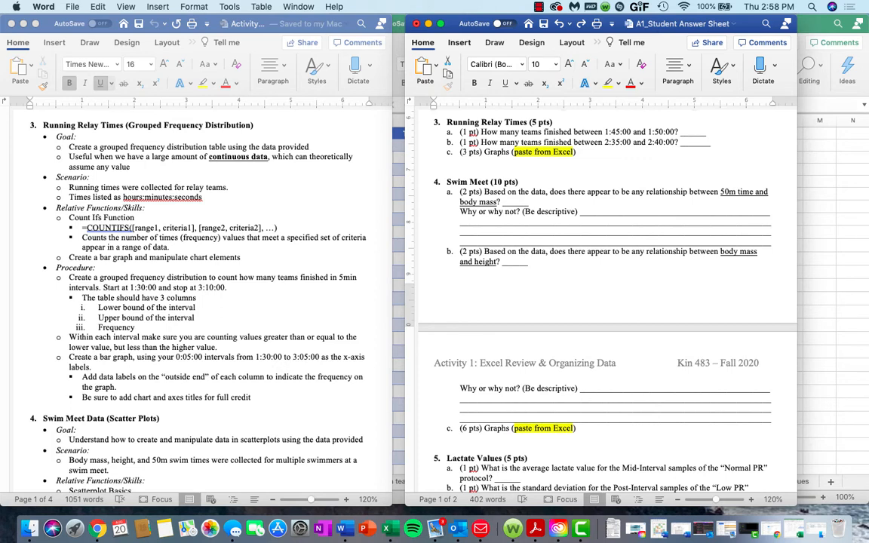
left_click(428, 24)
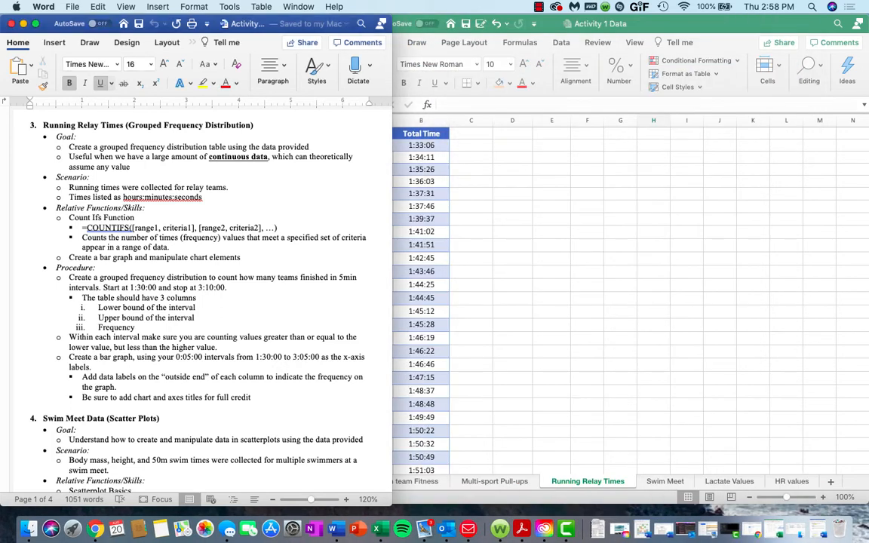
left_click(654, 391)
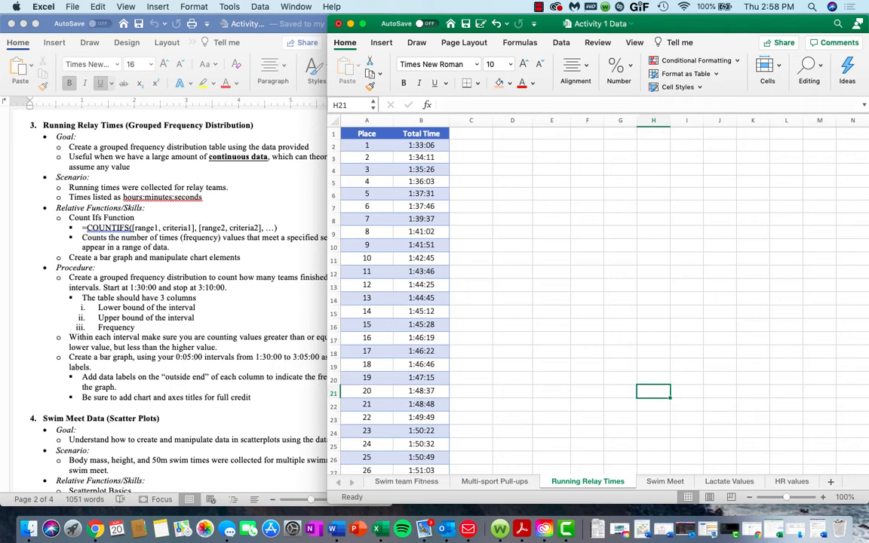
key("super+Tab")
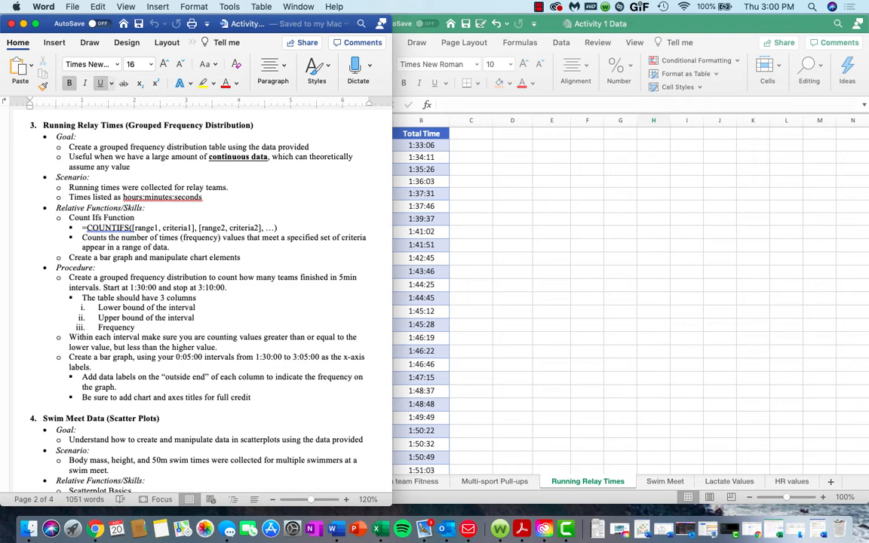
Enter the headers "Lower Bound", "Upper Bound" and "Frequency" in D1:F1 of the Running Relay Times sheet in Excel
left_click(512, 134)
left_click(512, 133)
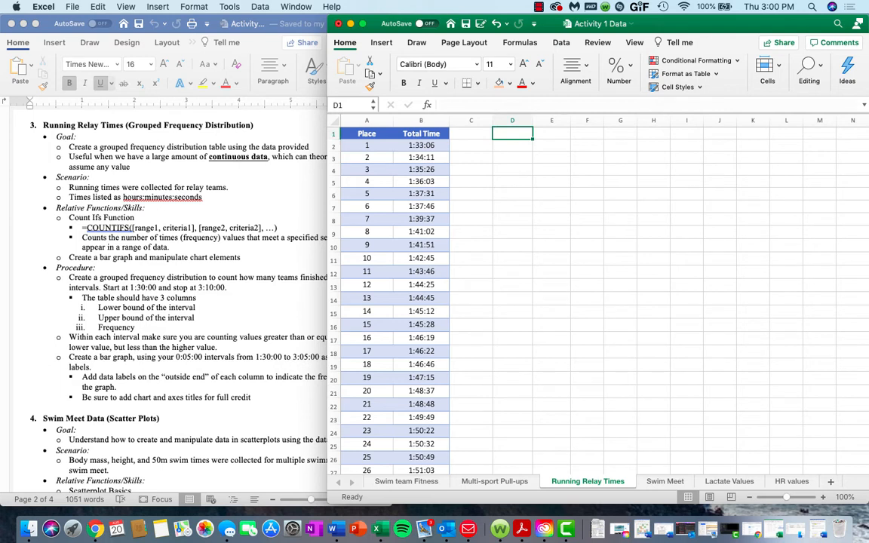
type("Lower B")
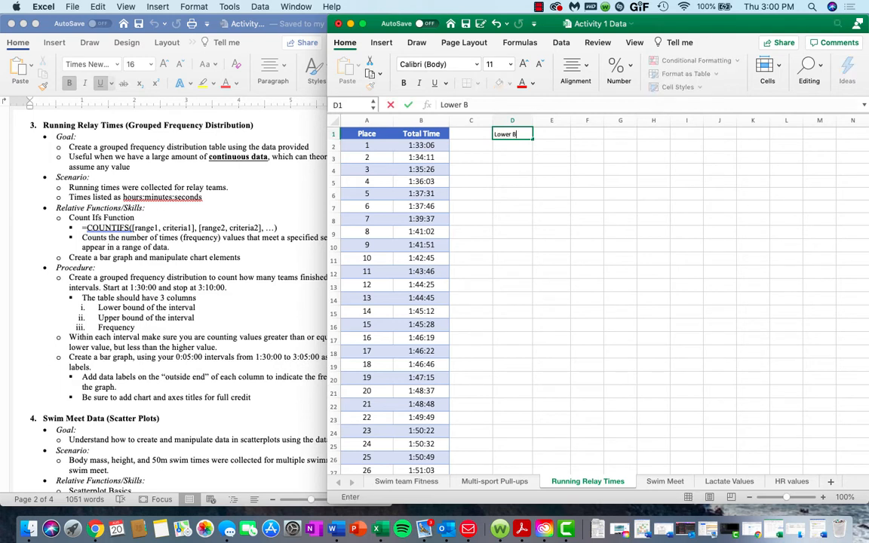
type("ound")
key("Tab")
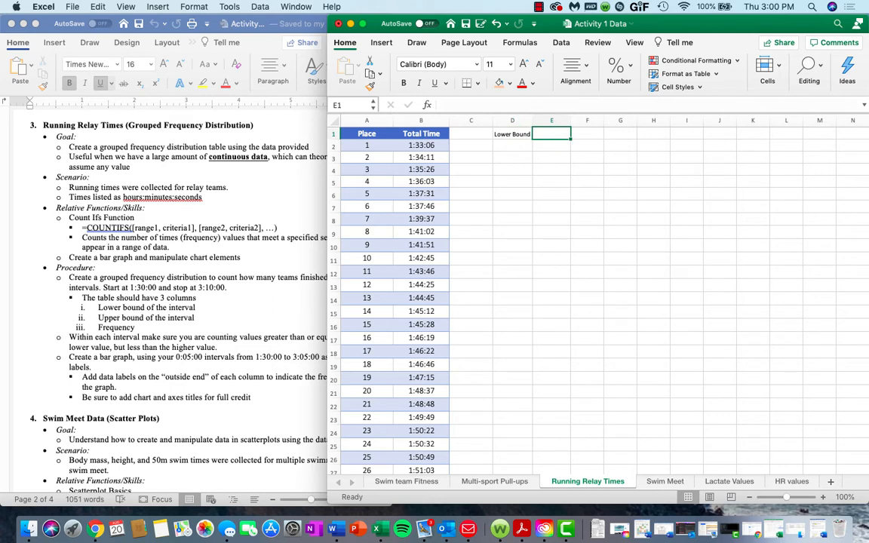
type("Upper")
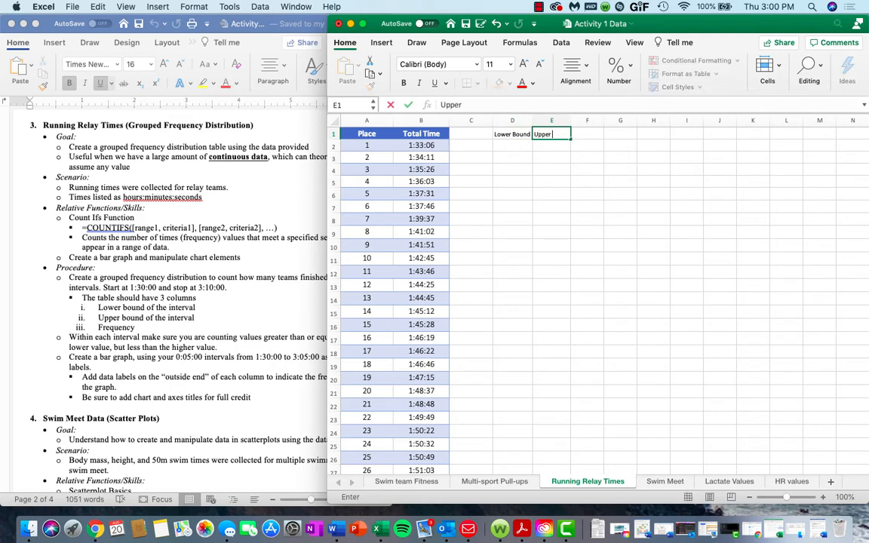
type(" Bound")
key("Tab")
type("Fr")
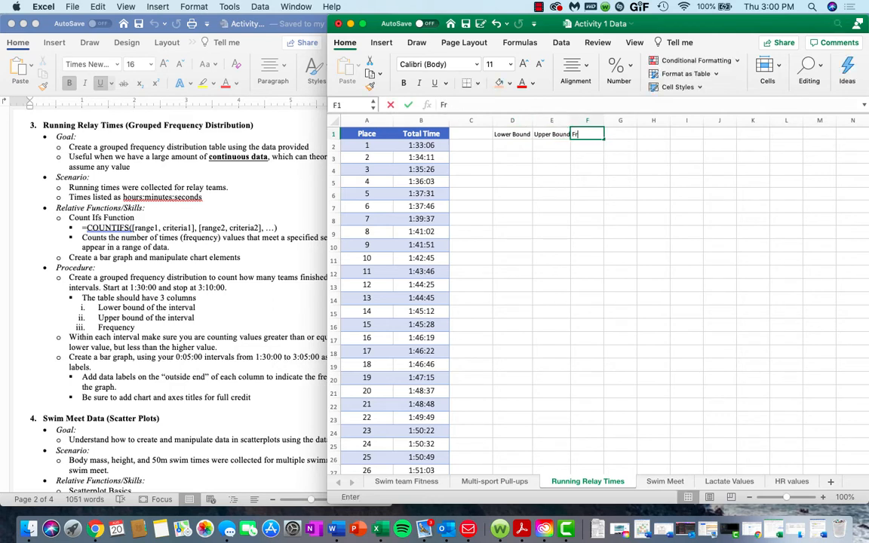
type("equency")
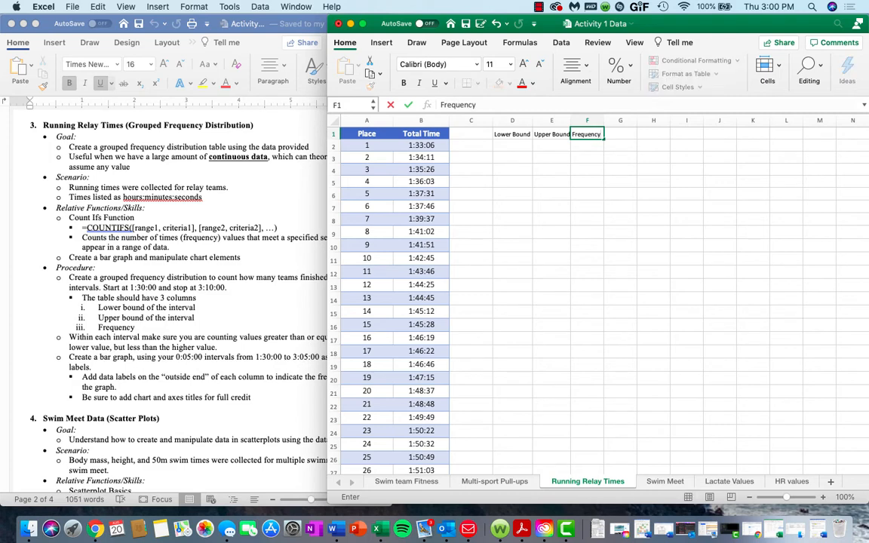
Enter the first interval in row 2, with lower bound 1:30:00 in D2 and upper bound 1:35:00 in E2
key("Return")
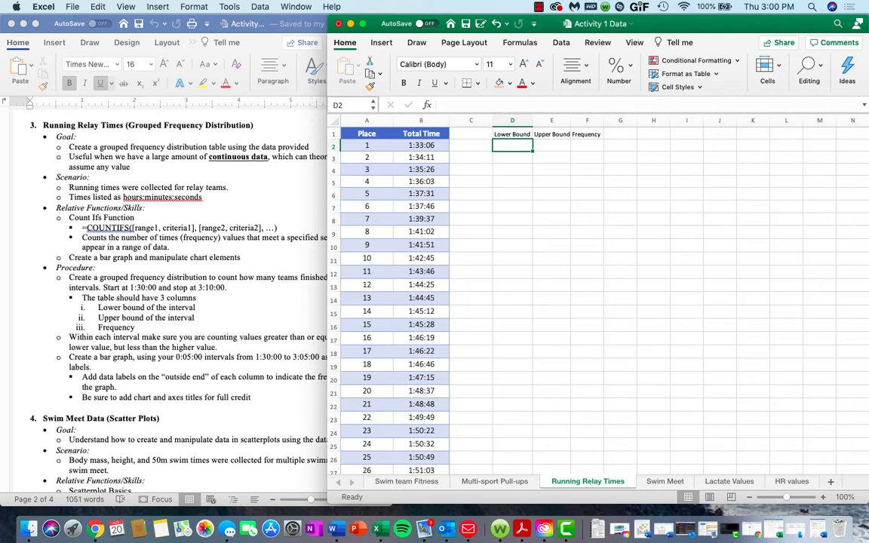
type("1:30")
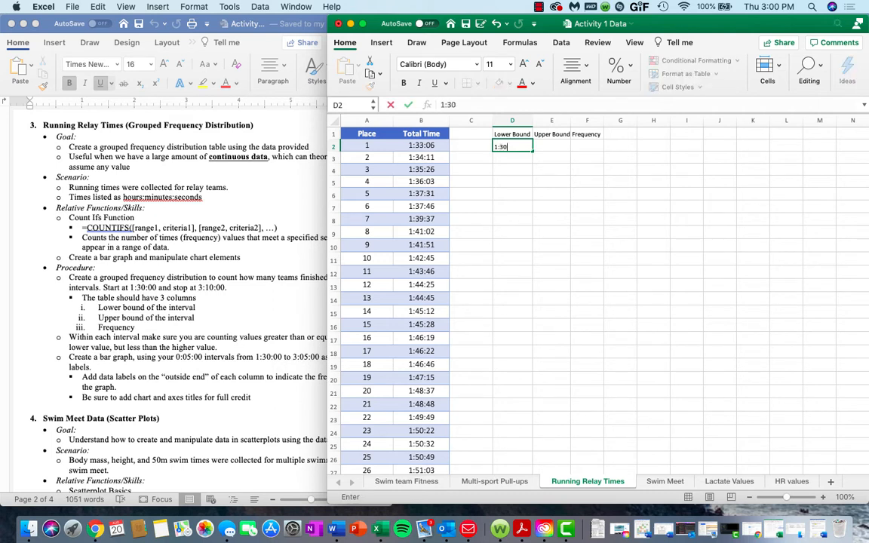
type(":00")
key("Tab")
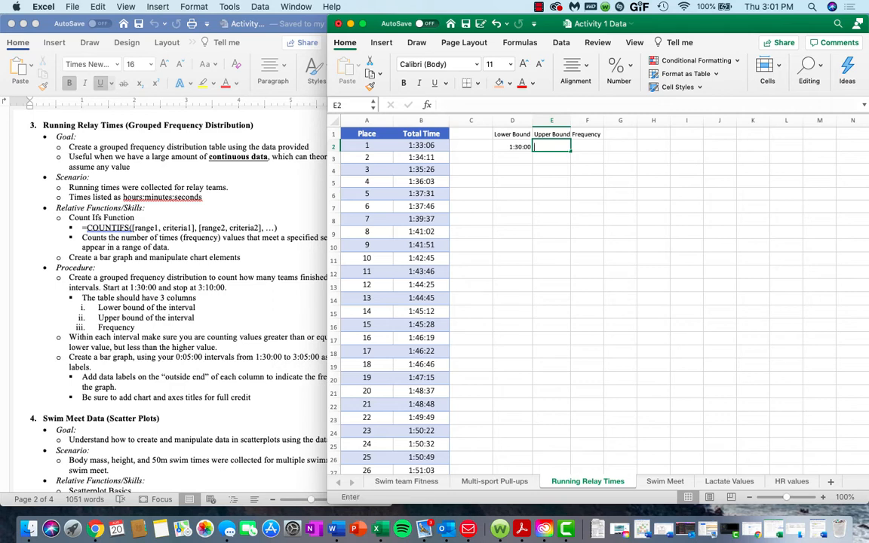
type("1:")
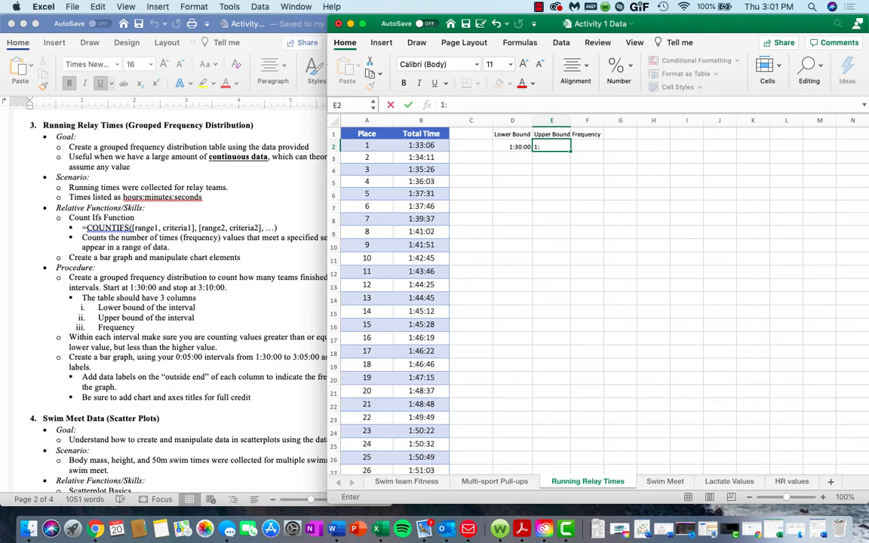
type("35:00")
key("Return")
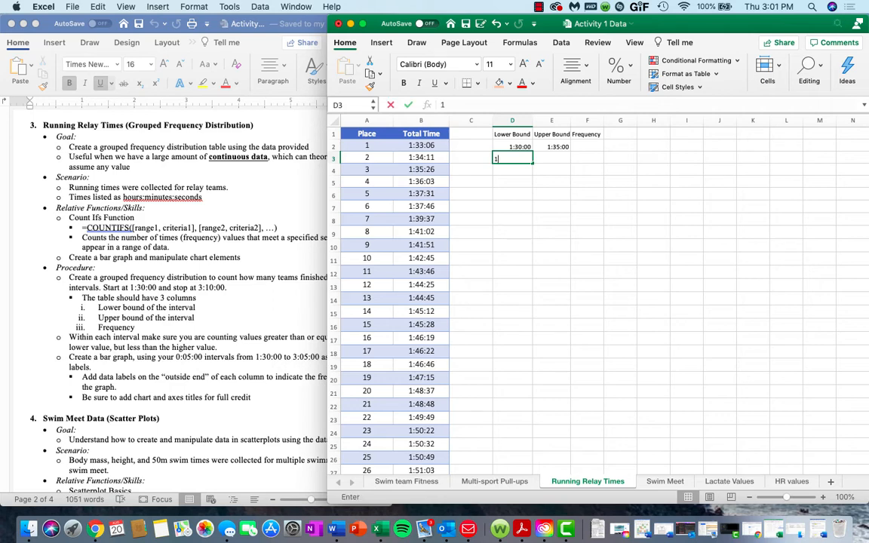
Enter the second interval in row 3, with lower bound 1:35:00 in D3 and upper bound 1:40:00 in E3
type("1:35")
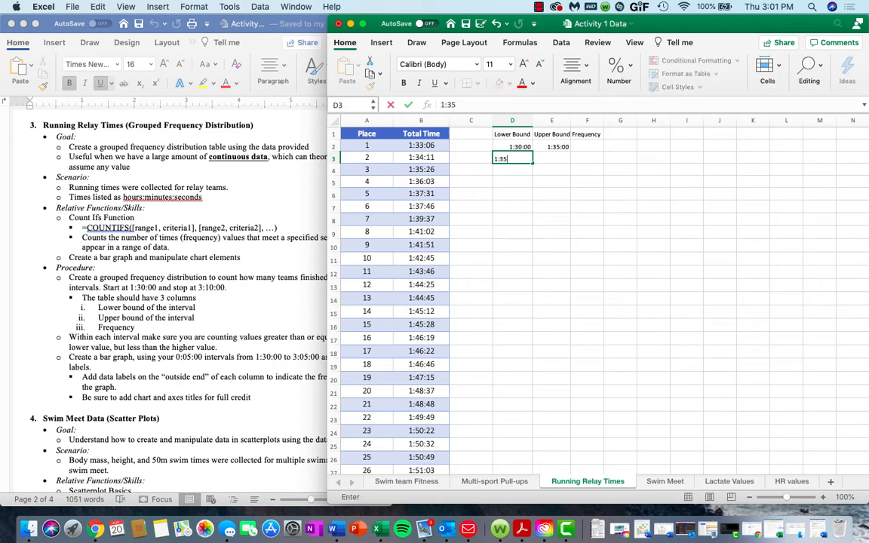
type(":00")
key("Return")
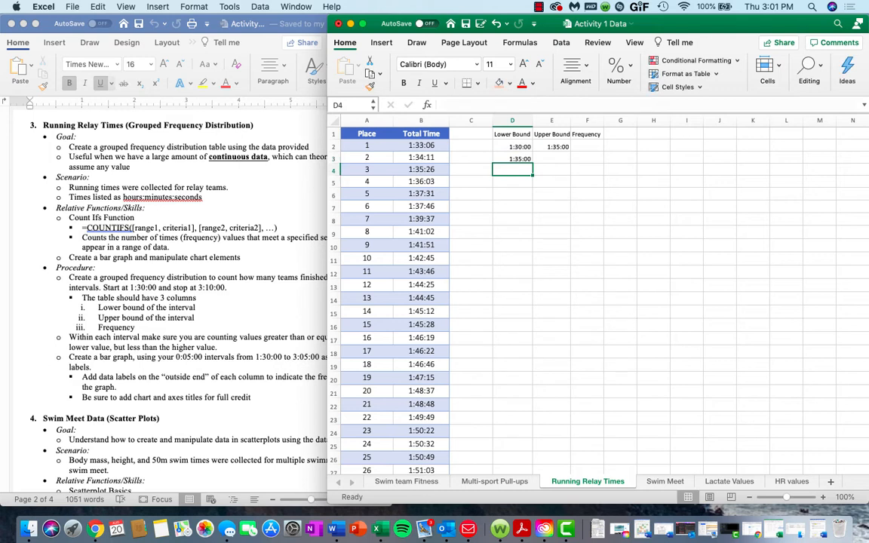
key("Up")
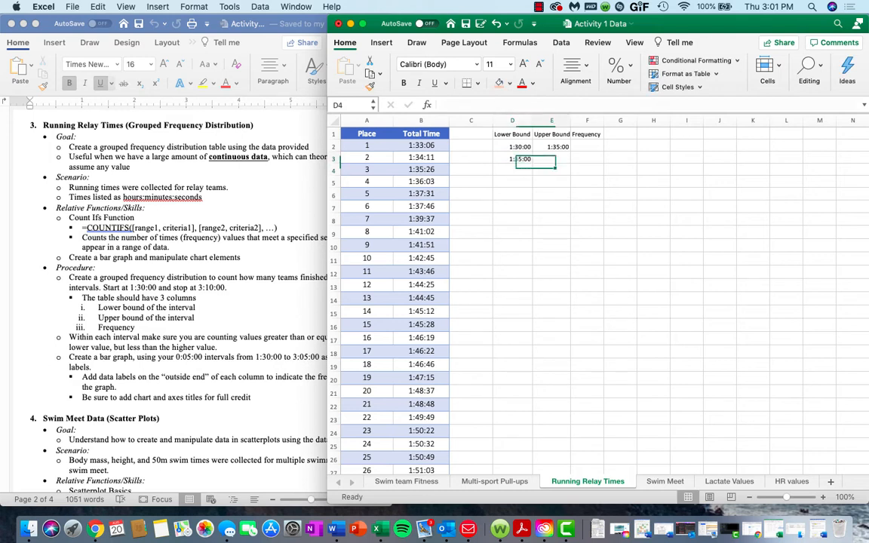
key("Right")
type("1:4")
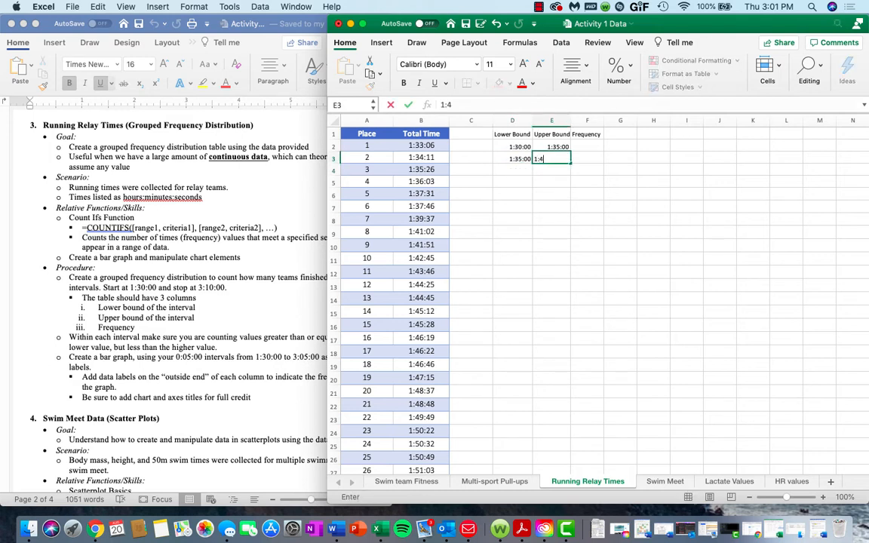
type("0:00")
key("Return")
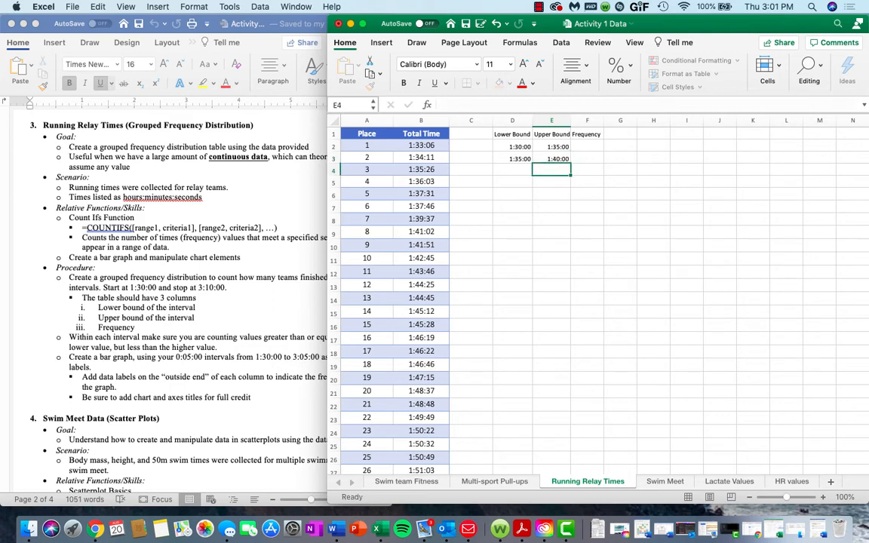
Fill the five-minute interval pattern from D2:E3 down to 3:05:00–3:10:00 in row 21 and check it against the last relay times
left_click_drag(512, 147, 571, 397)
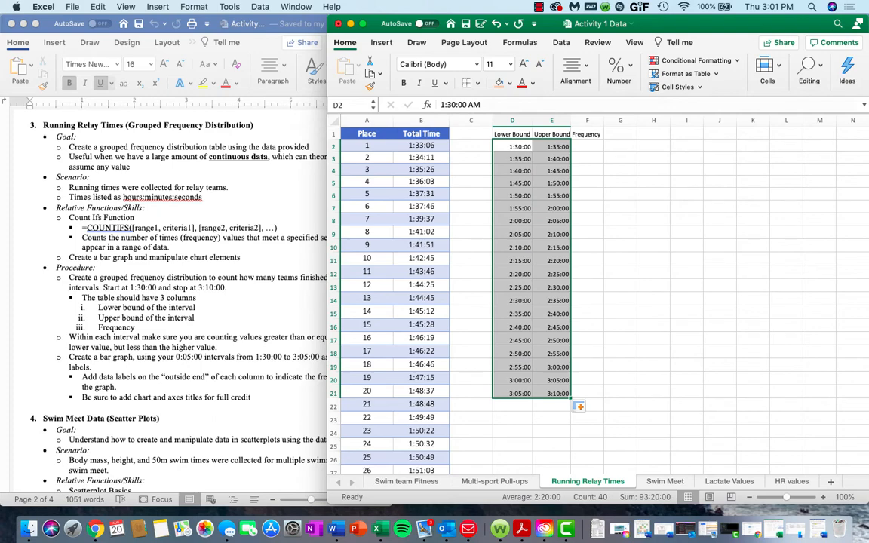
scroll(596, 302, "down", 20)
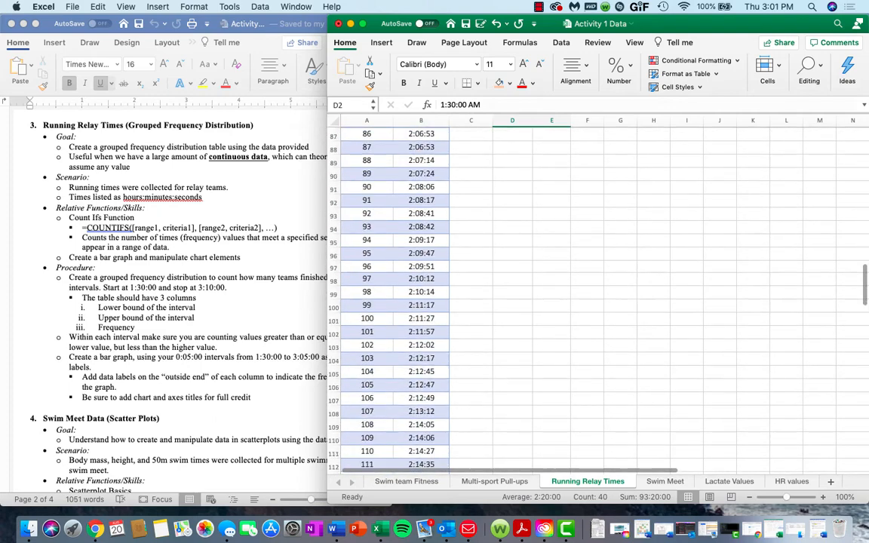
scroll(596, 302, "down", 10)
scroll(596, 301, "up", 12)
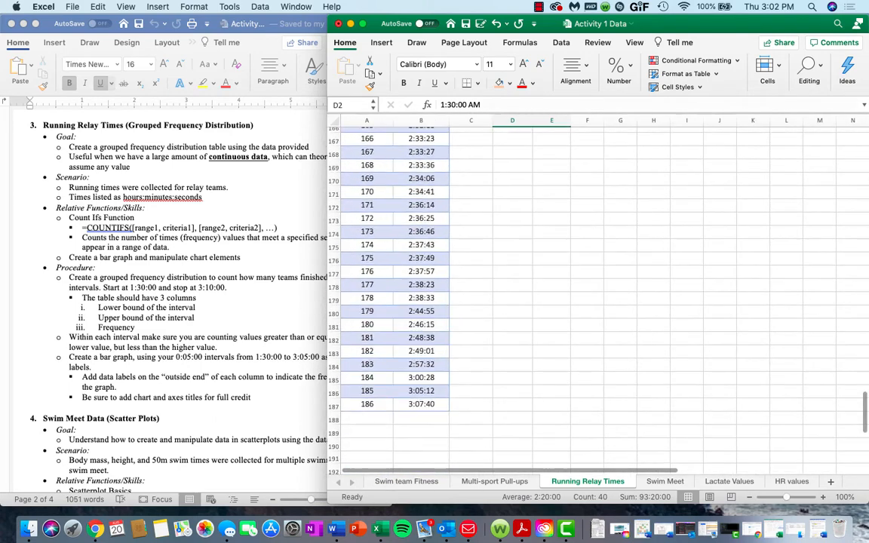
scroll(596, 302, "down", 1)
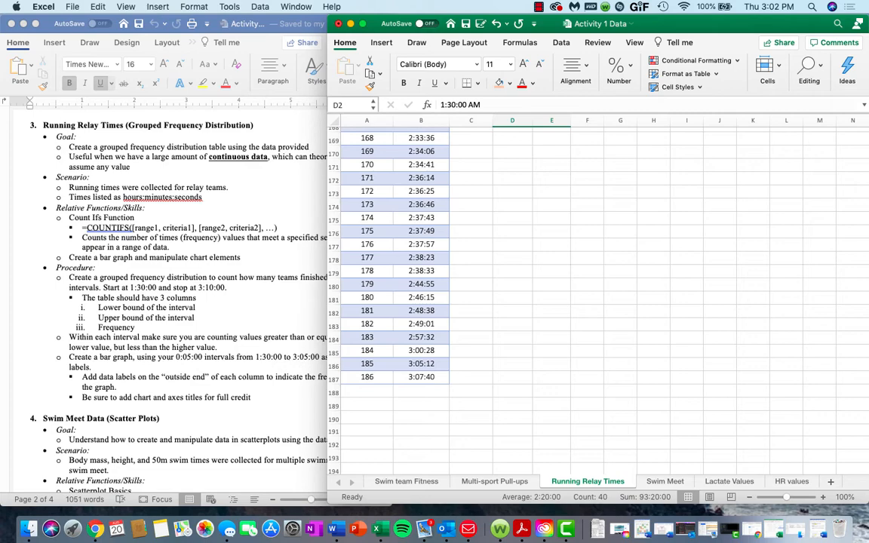
scroll(596, 302, "up", 20)
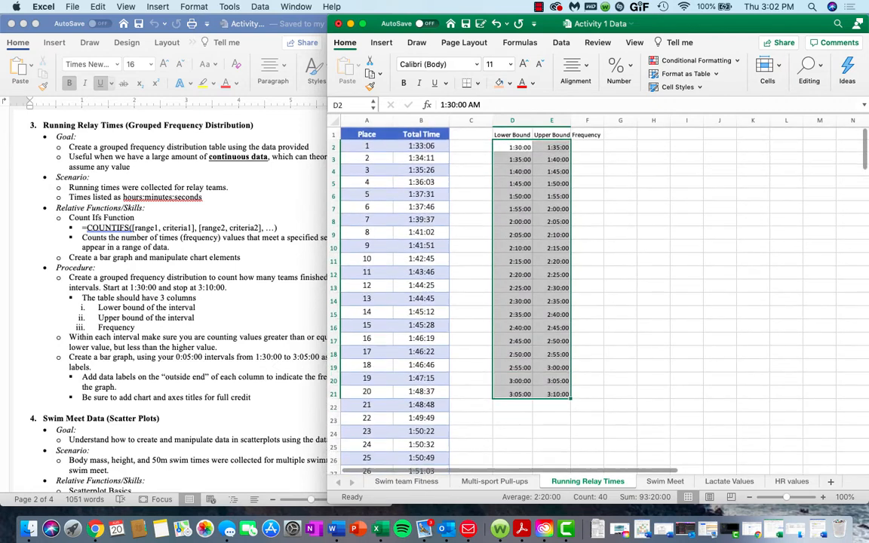
left_click(587, 312)
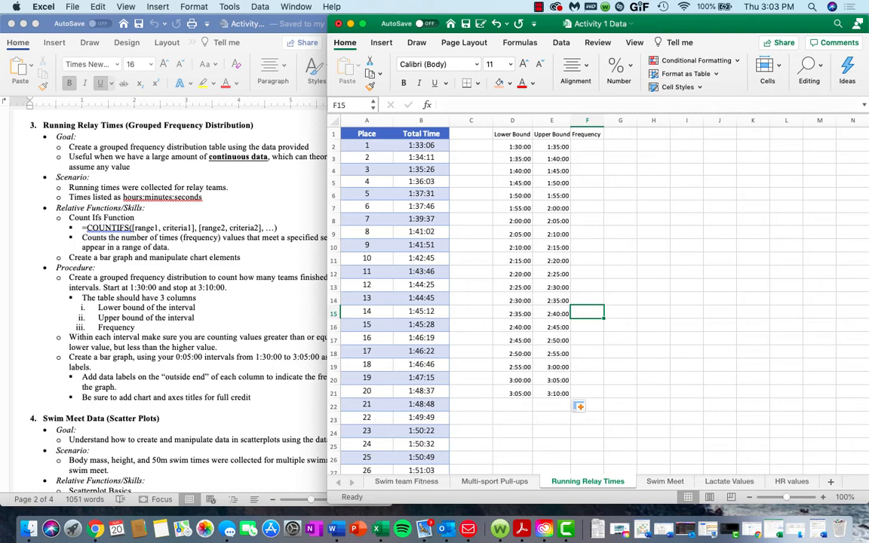
Start a COUNTIFS formula in F2 with the total times B2:B187 as the first criteria range
left_click(587, 145)
type("=")
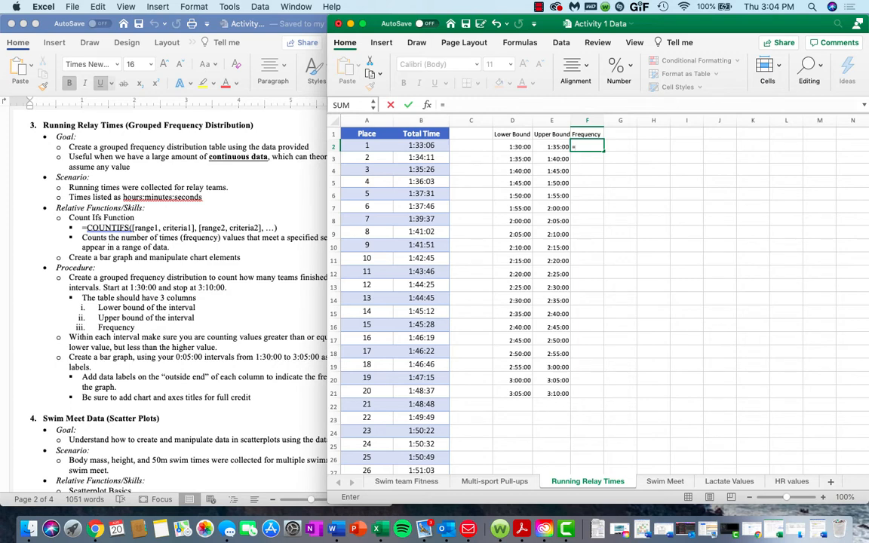
type("co")
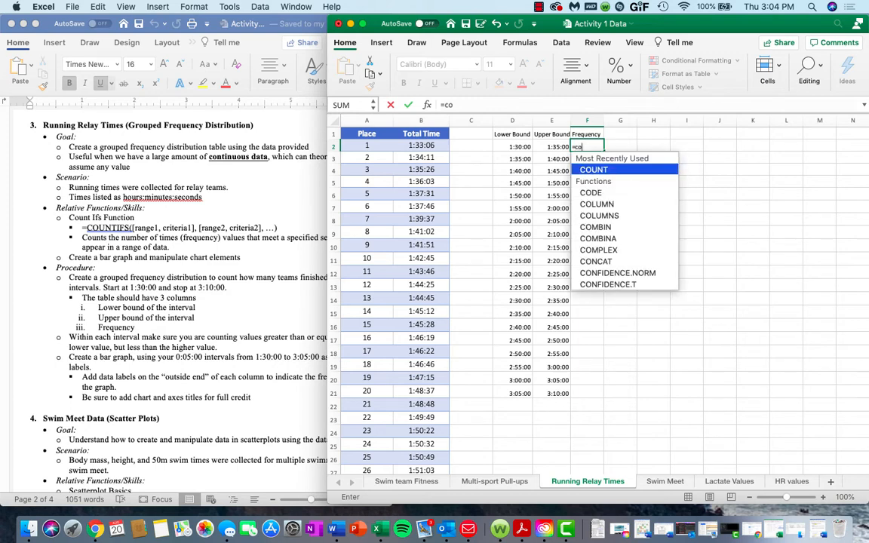
type("untif")
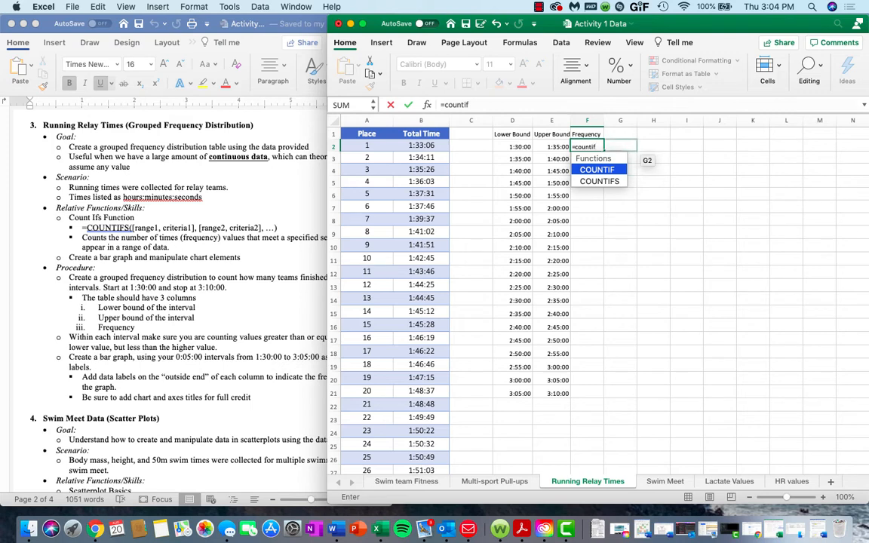
type("s")
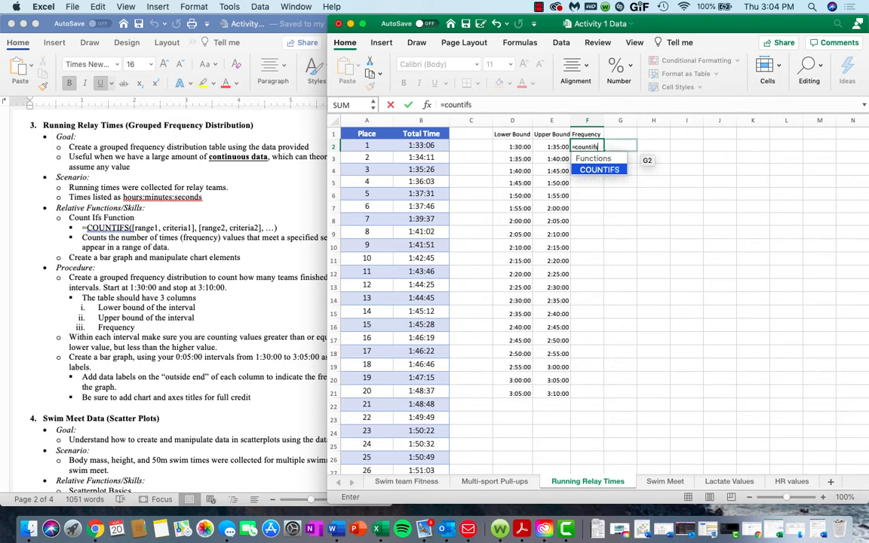
type("(")
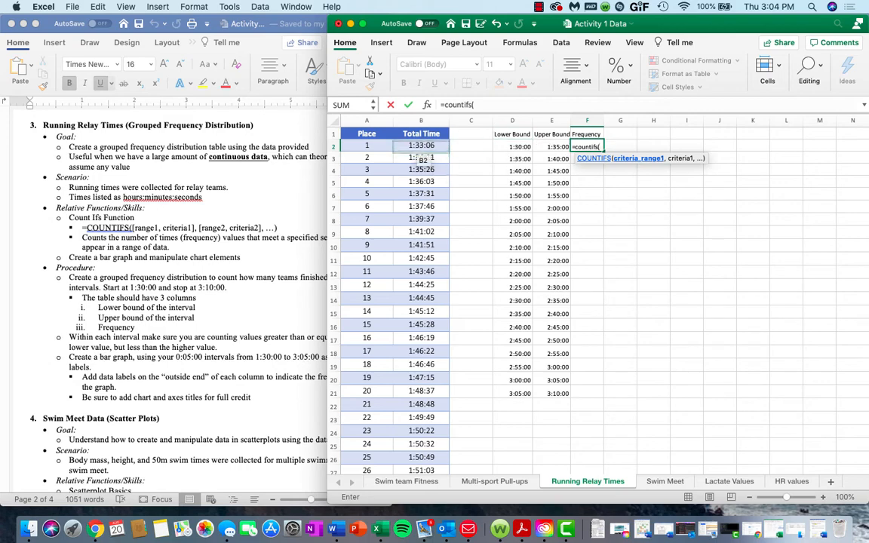
left_click(421, 145)
scroll(528, 301, "down", 20)
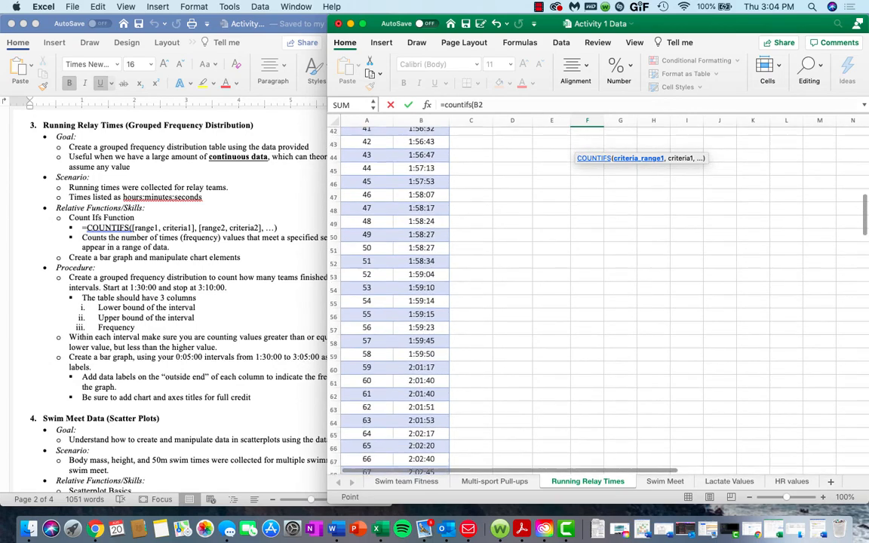
scroll(528, 302, "down", 20)
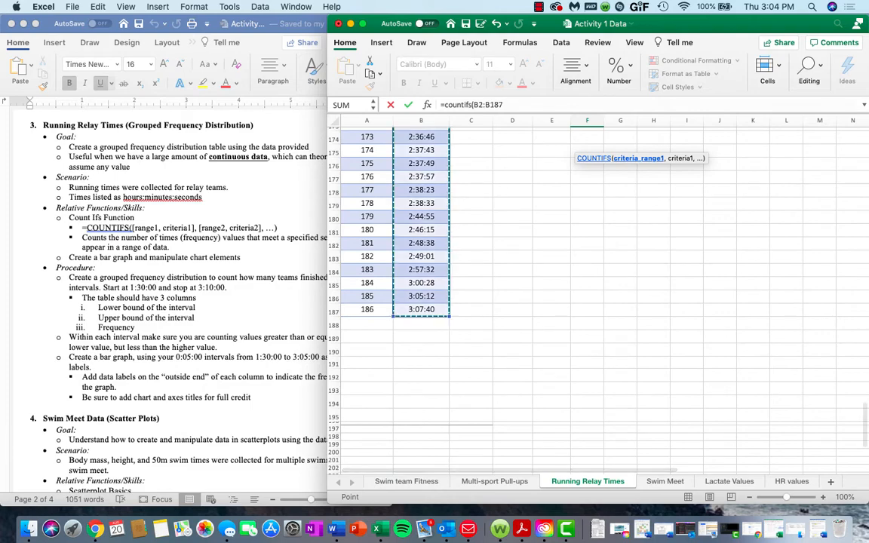
scroll(528, 302, "up", 20)
scroll(579, 406, "up", 3)
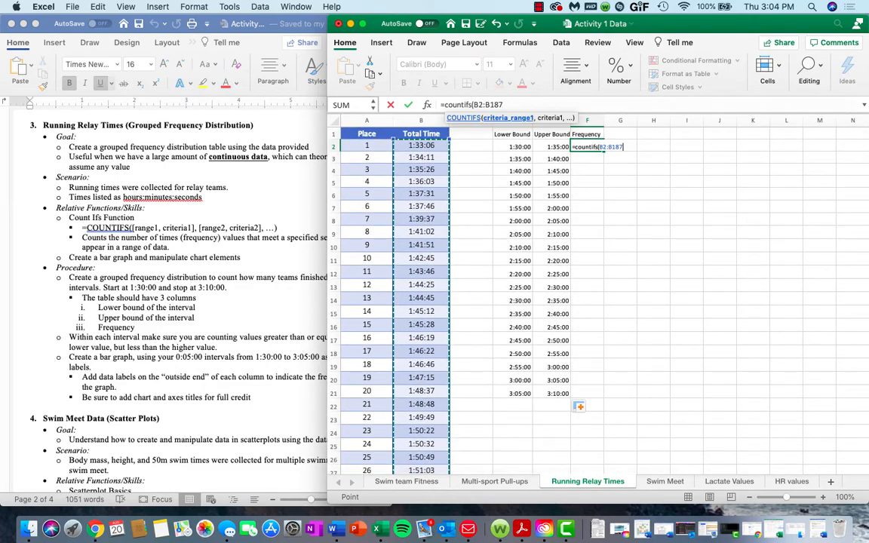
Add the first criterion ">="&D2 to the COUNTIFS formula, referring to the lower bound
type(",")
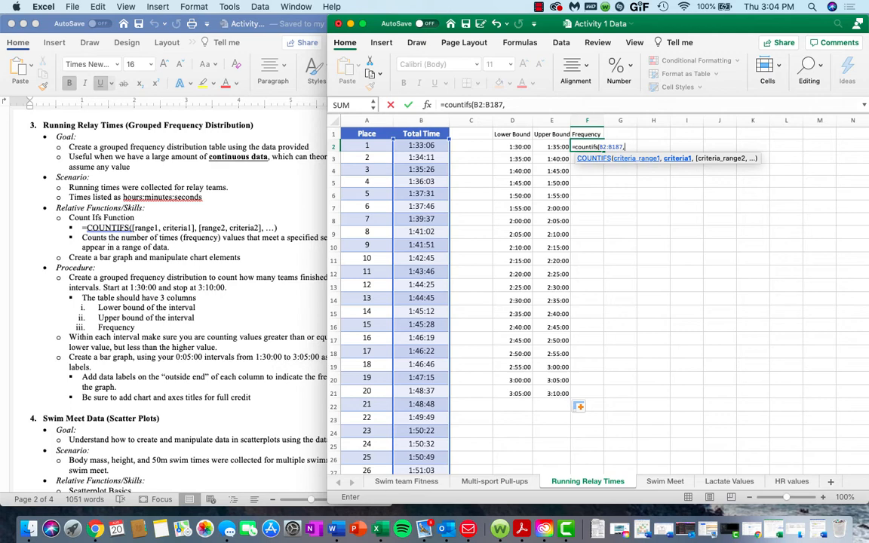
type("\">=\"&")
left_click(512, 146)
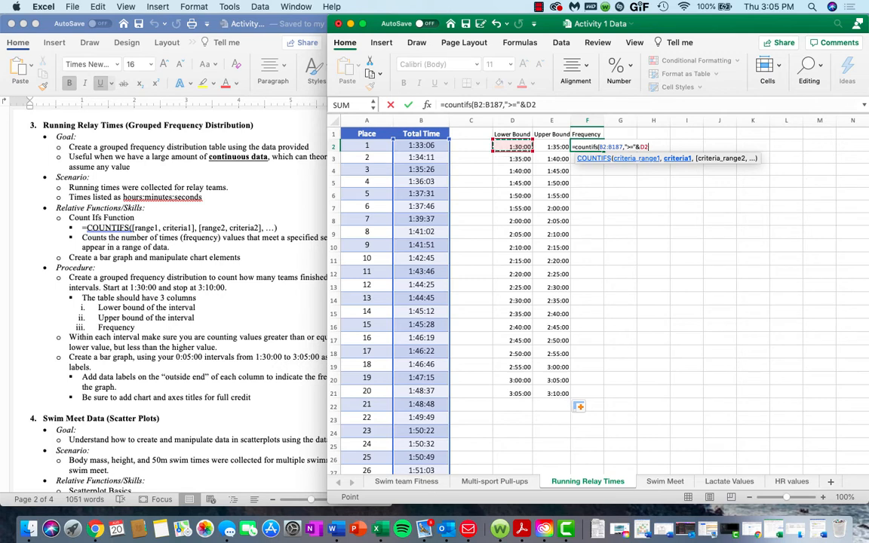
Complete the F2 formula with B2:B187 as second criteria range and "<"&E2 as its criterion, and select the finished cell
type(",")
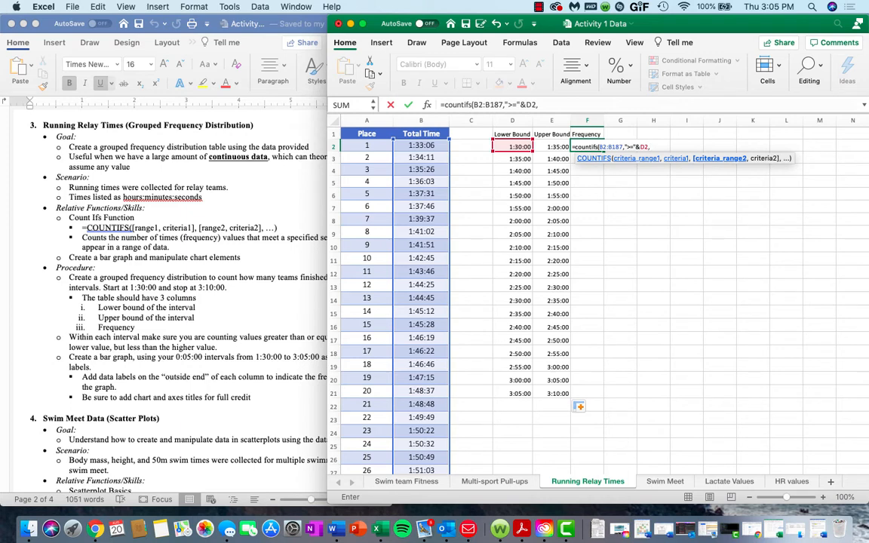
type("B")
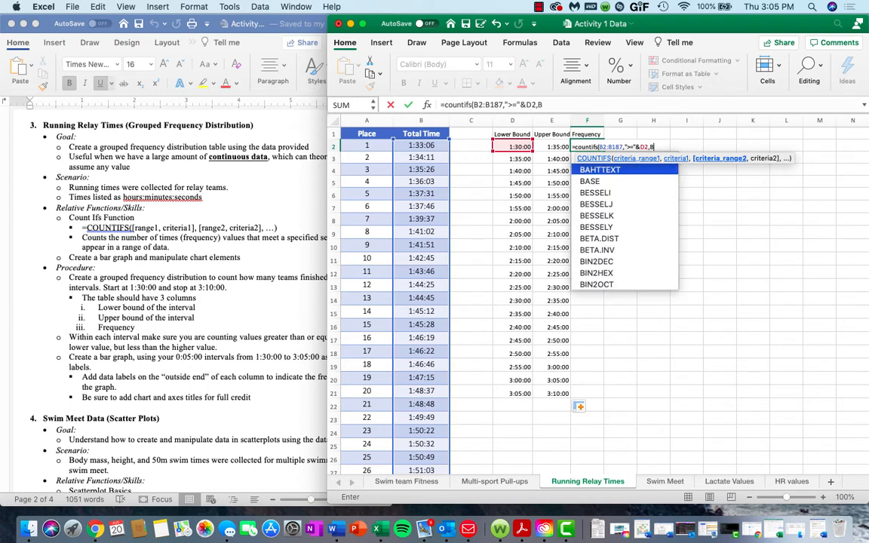
type("2")
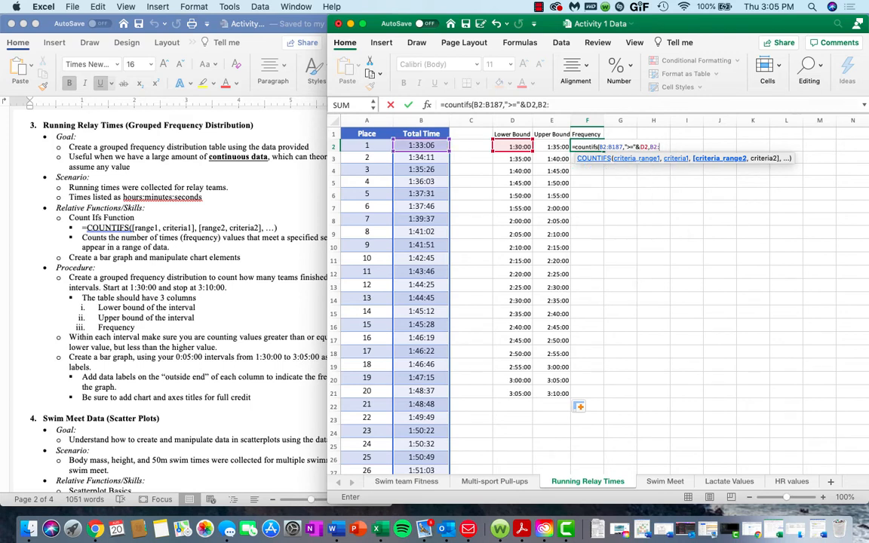
type(":B187")
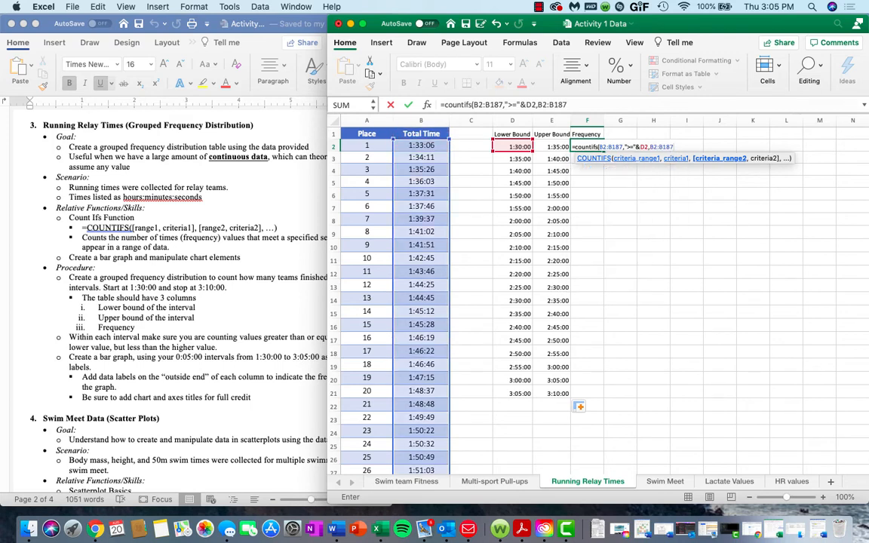
type(",\"<")
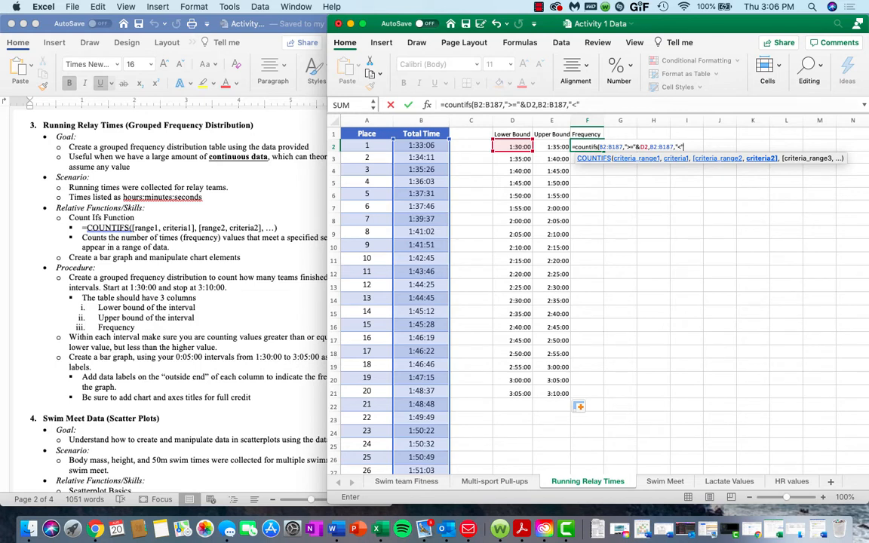
type("&")
left_click(551, 146)
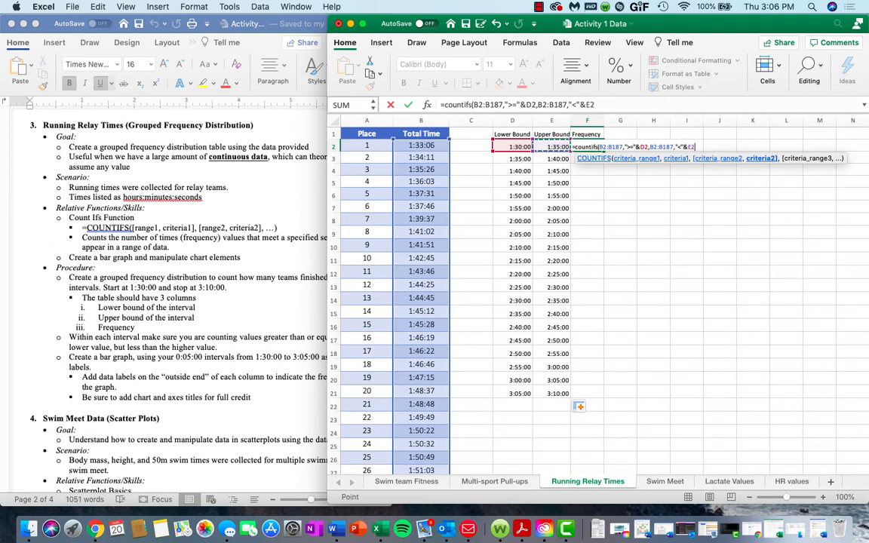
type(")")
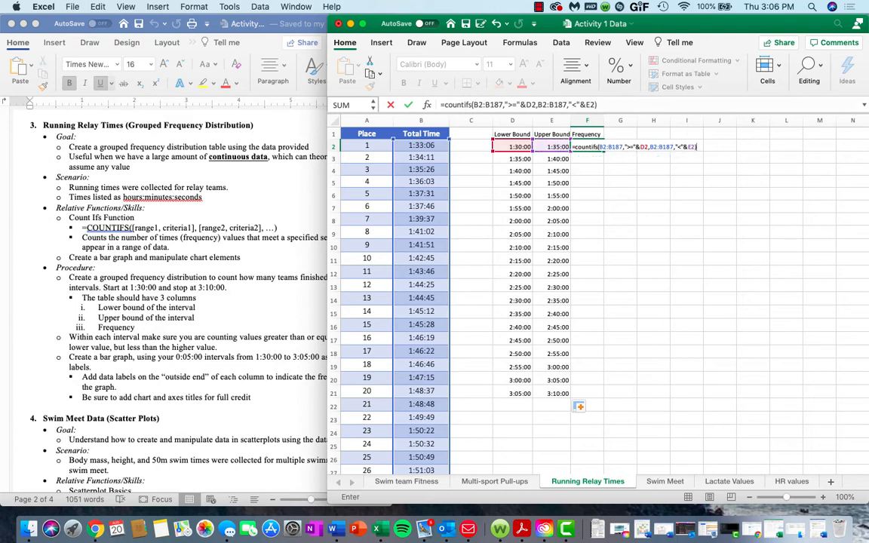
key("Return")
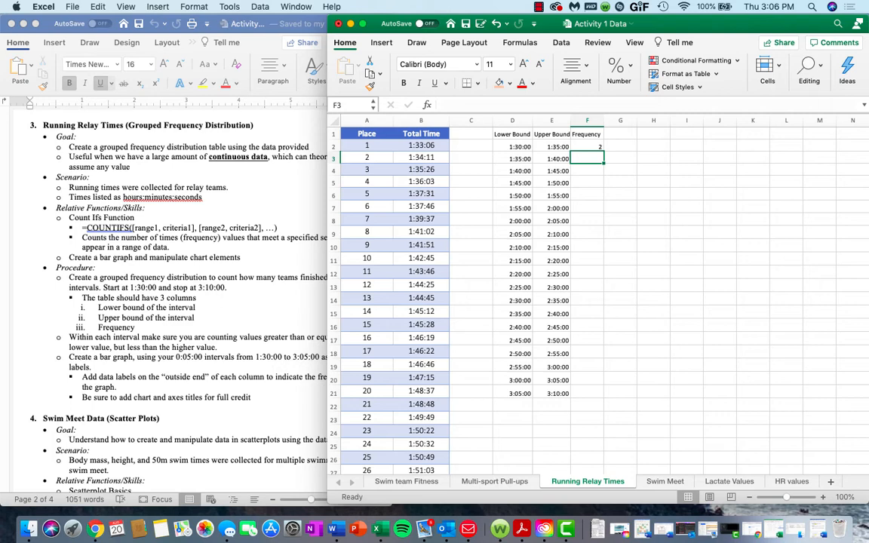
left_click(587, 146)
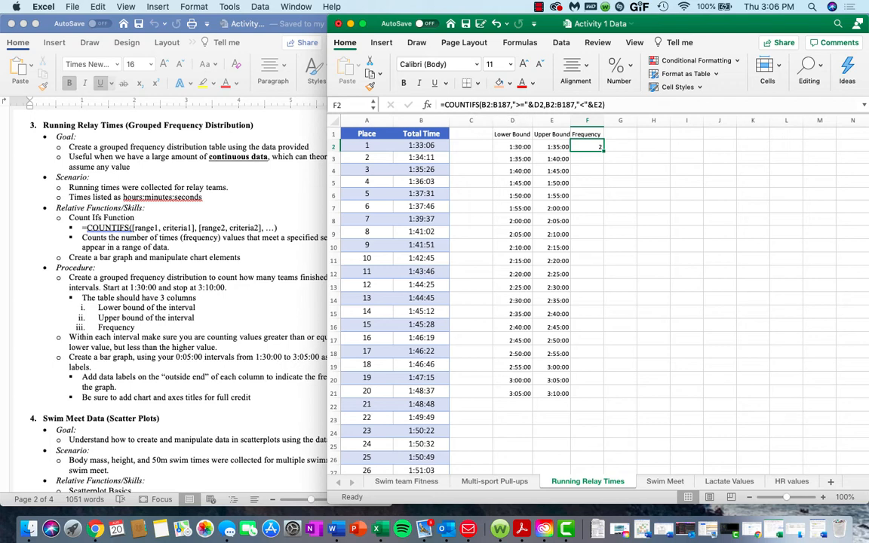
Try copying the F2 COUNTIFS formula into F3, inspect the references of the copy, and clear F3 again
left_click_drag(603, 153, 601, 161)
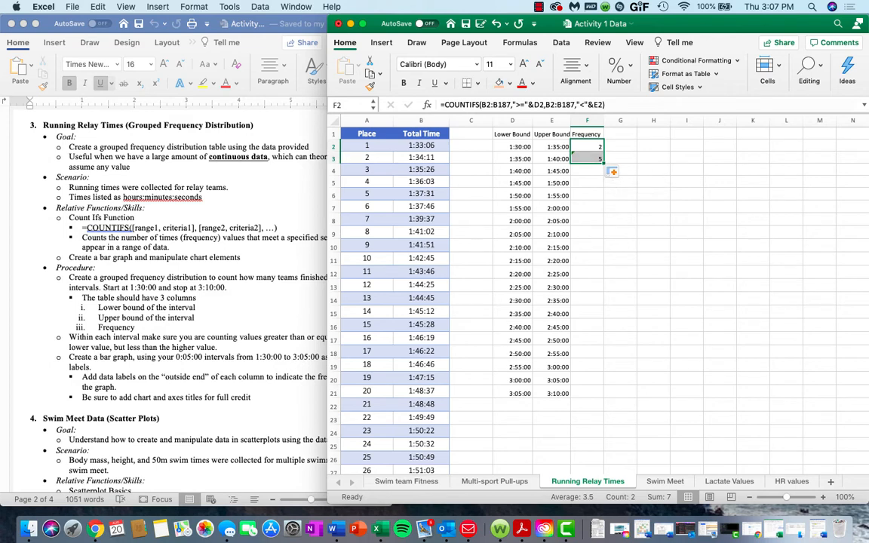
double_click(588, 159)
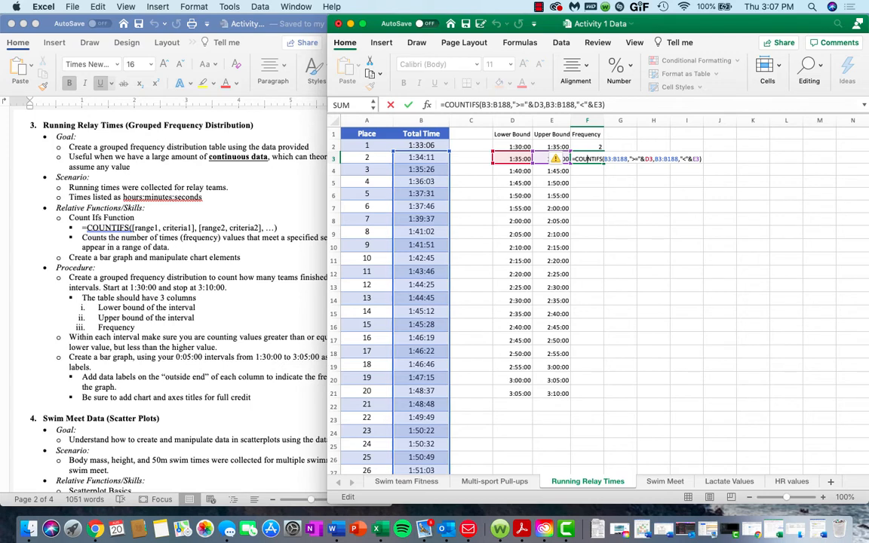
key("Return")
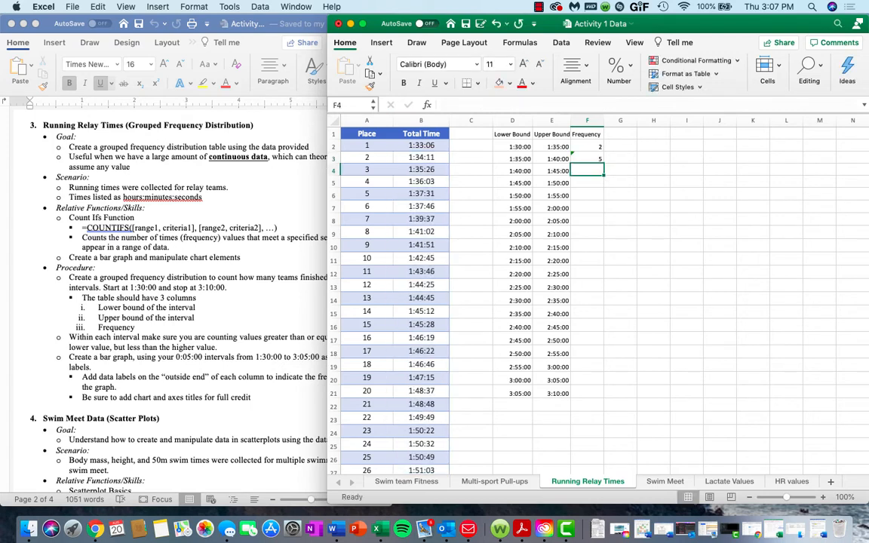
key("Up")
key("Delete")
key("Up")
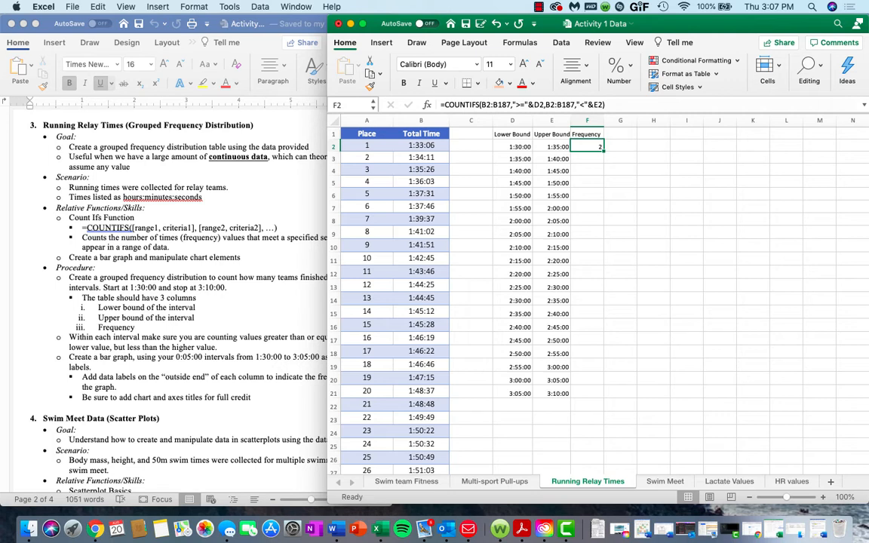
Lock the rows of both criteria ranges in the F2 COUNTIFS formula as B$2:B$187
left_click(485, 105)
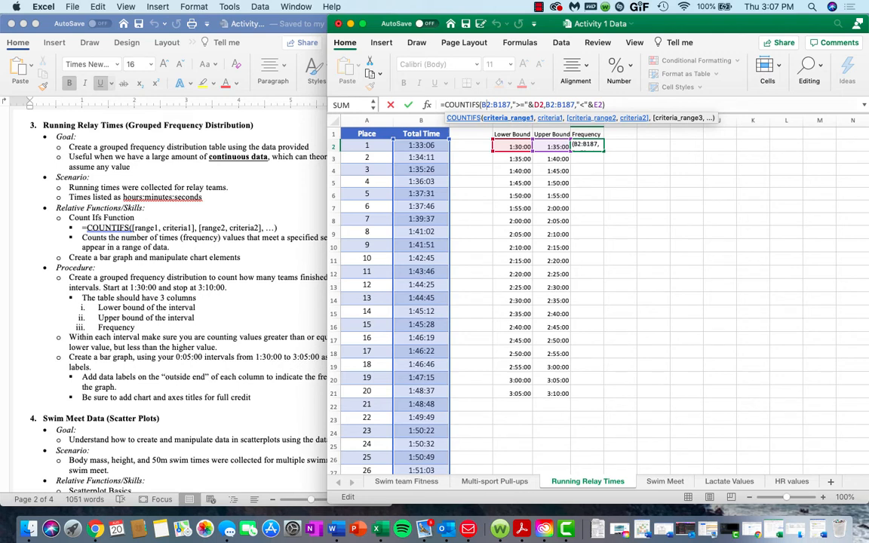
type("$")
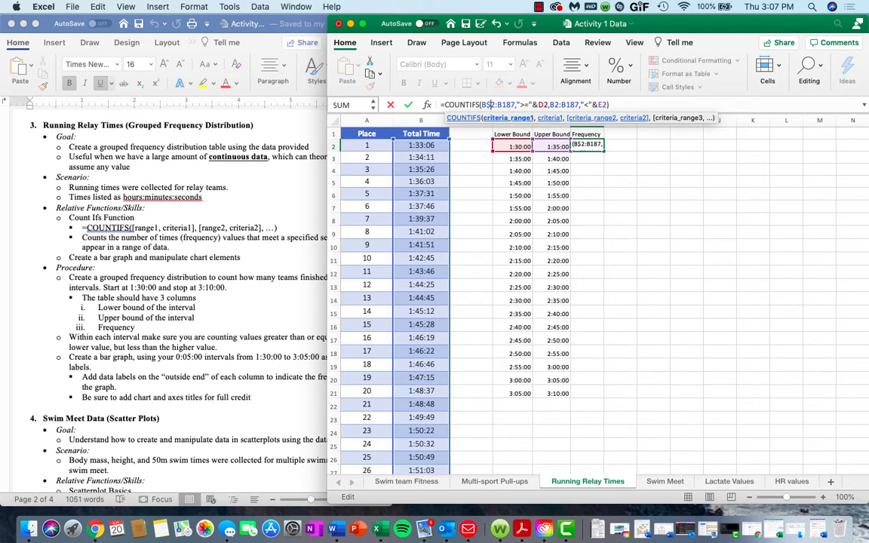
left_click(502, 105)
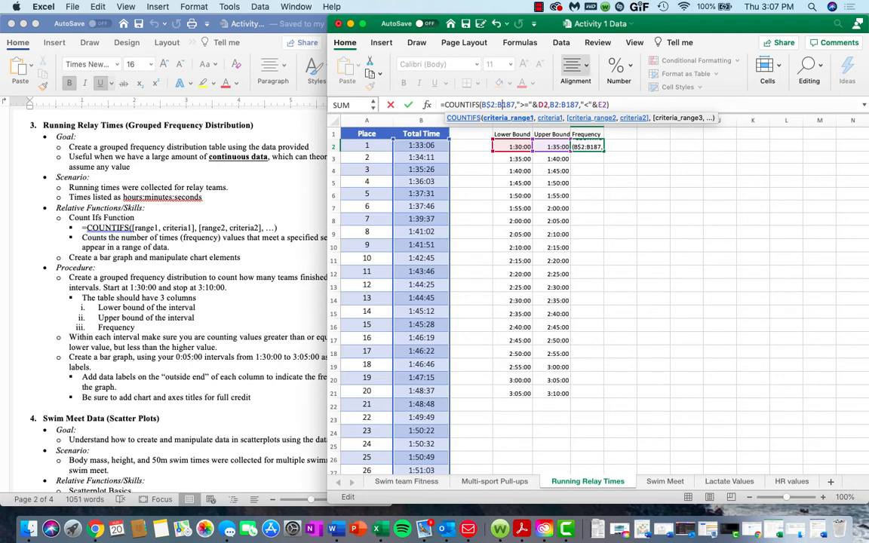
type("$")
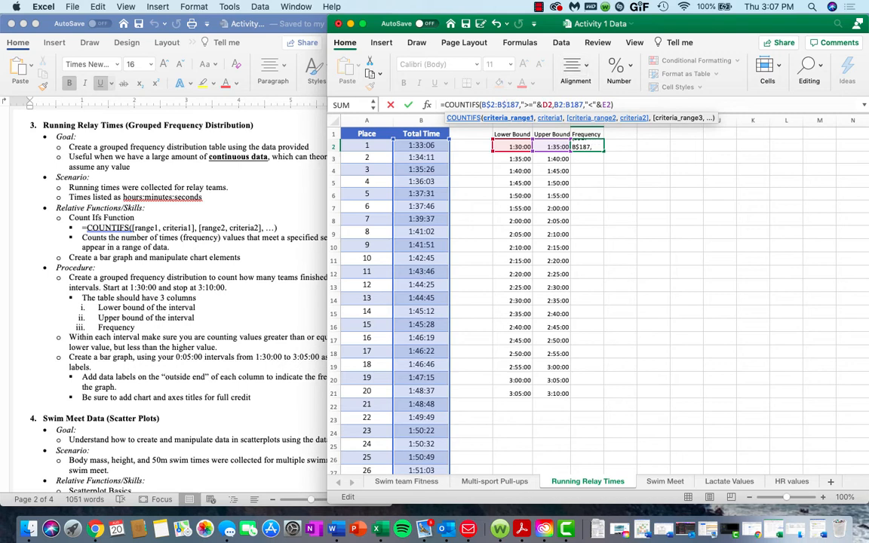
left_click(557, 105)
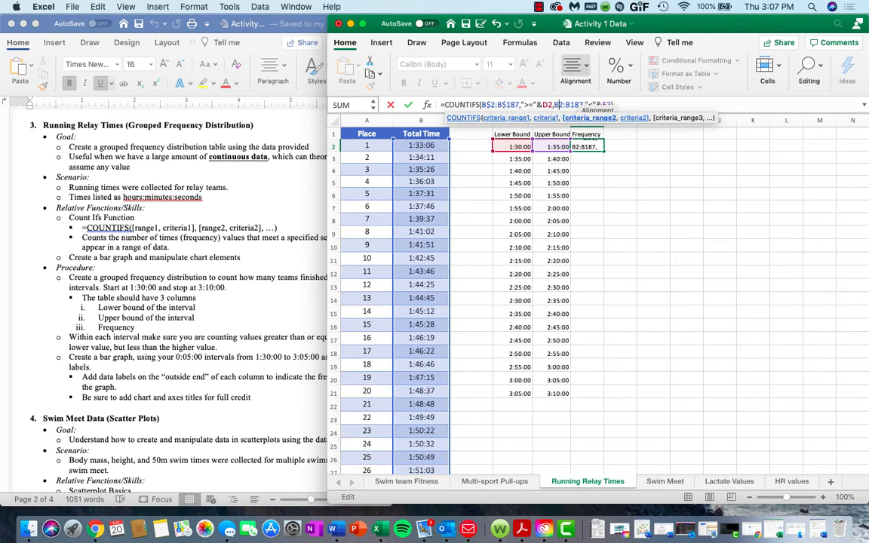
type("$")
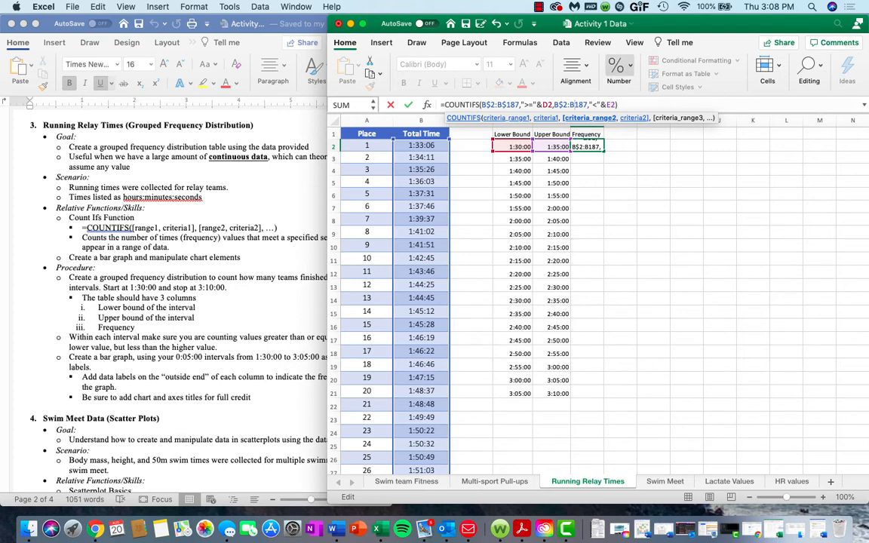
type("$")
key("Return")
Fill the F2 formula down the Frequency column to F21 and check the cell references of the copy in F15
left_click(587, 146)
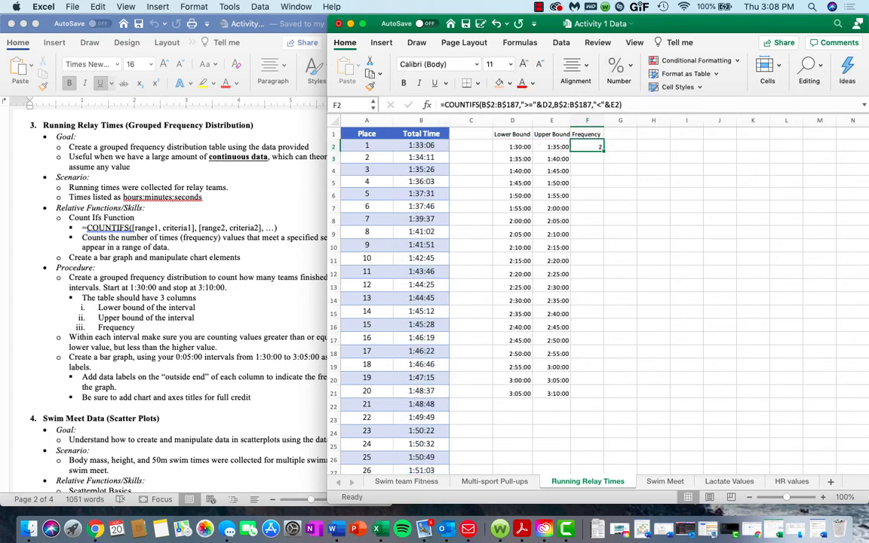
double_click(604, 152)
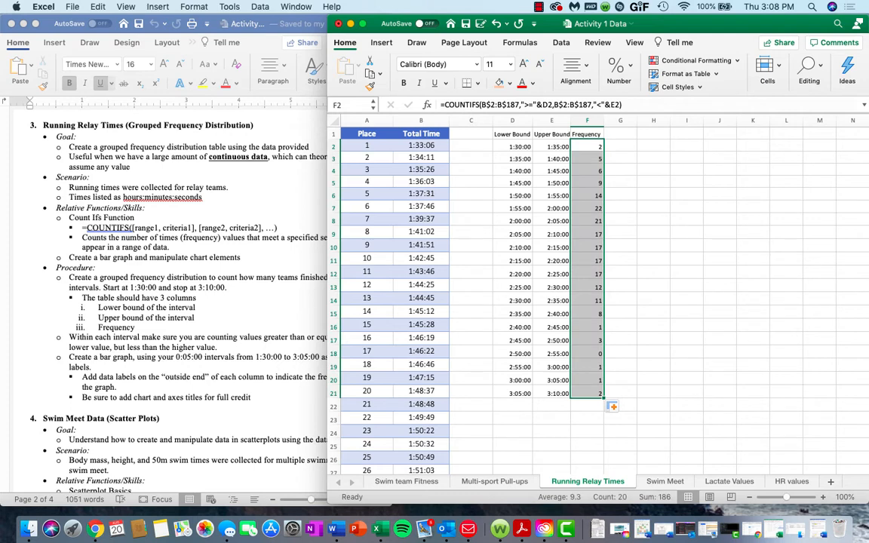
double_click(592, 314)
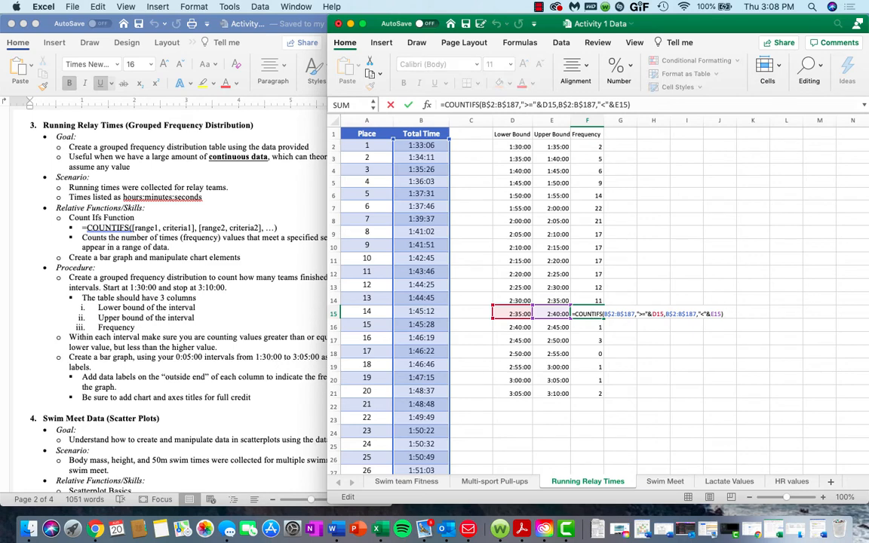
scroll(596, 302, "down", 20)
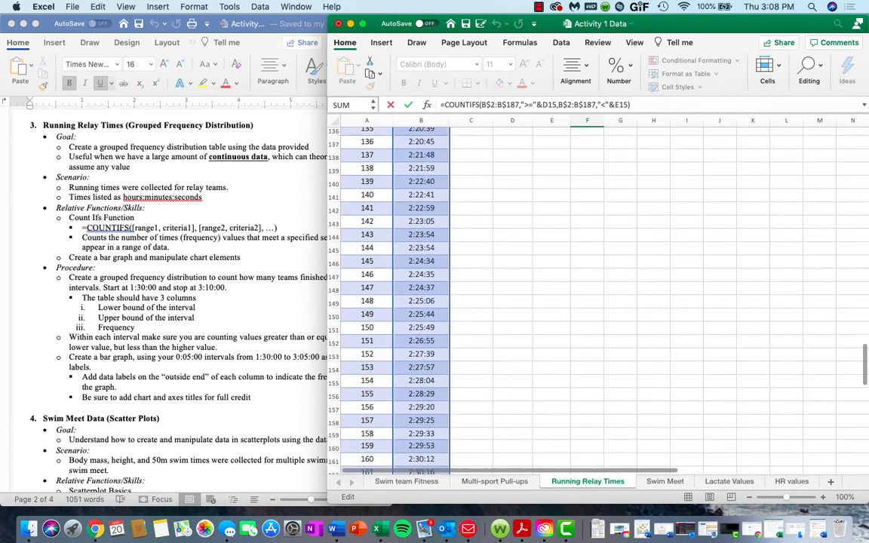
scroll(596, 302, "down", 10)
scroll(596, 301, "up", 20)
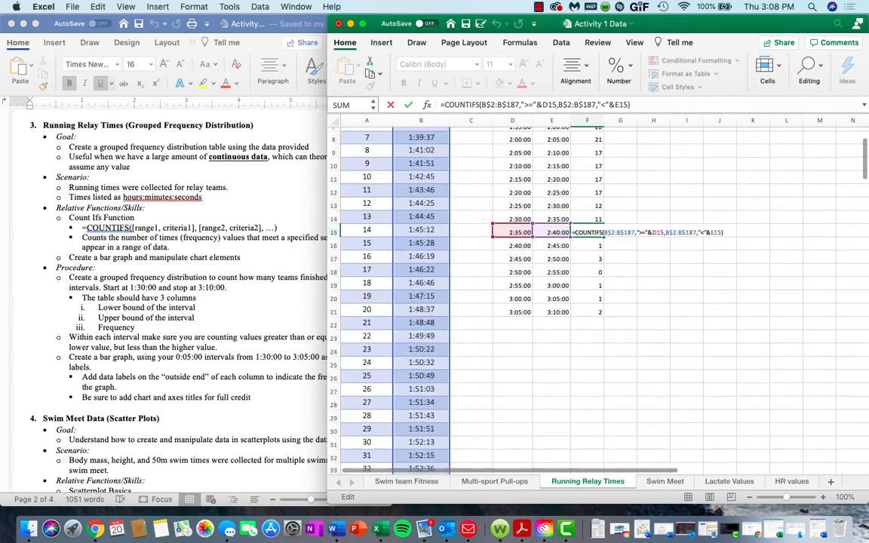
scroll(596, 302, "up", 3)
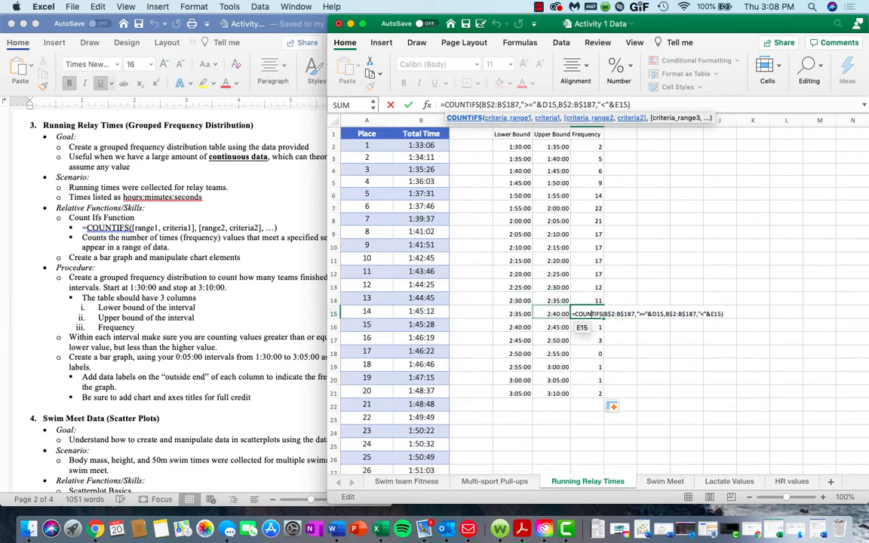
left_click(592, 313)
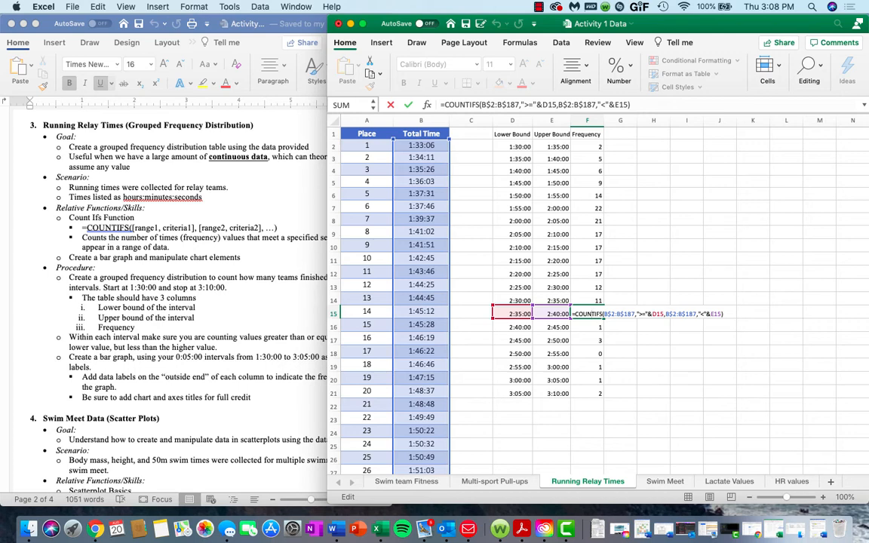
key("Return")
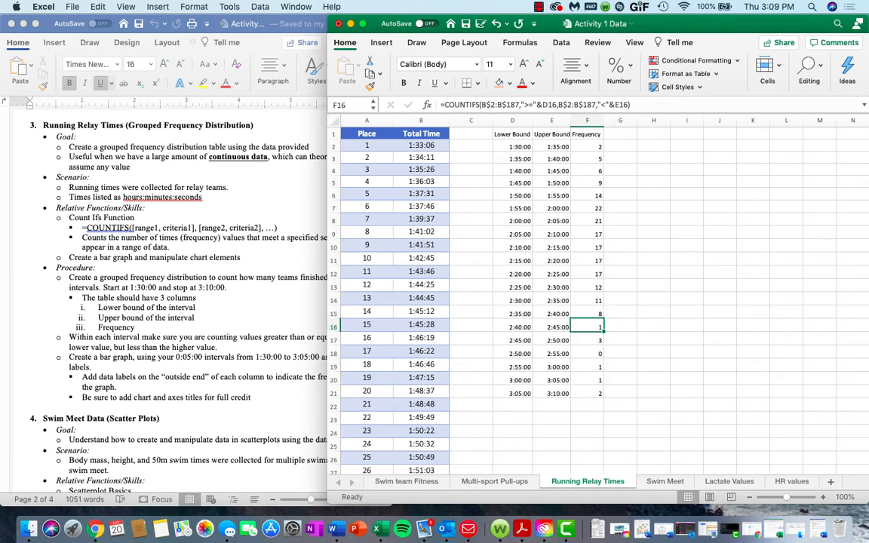
Insert a 2-D clustered column chart of the frequencies F2:F21 and place it beside the frequency table
key("super+Tab")
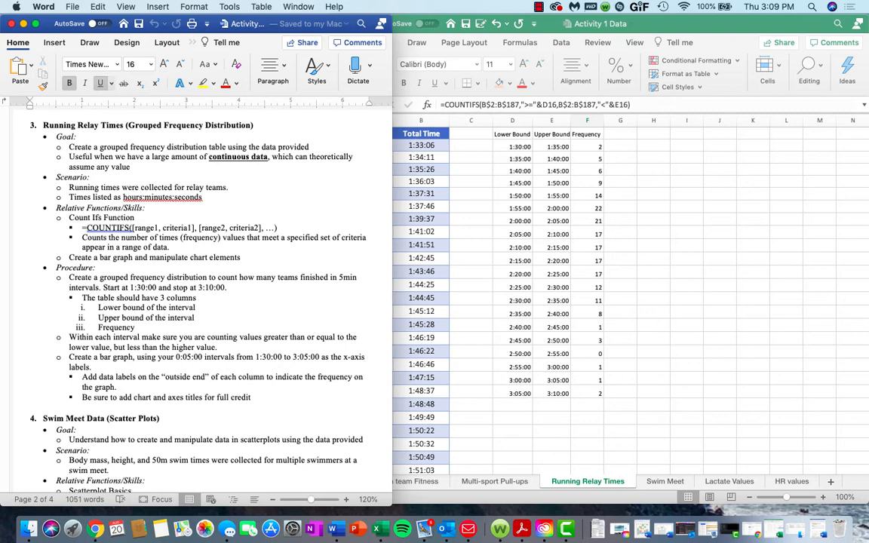
left_click(587, 146)
left_click_drag(587, 145, 587, 393)
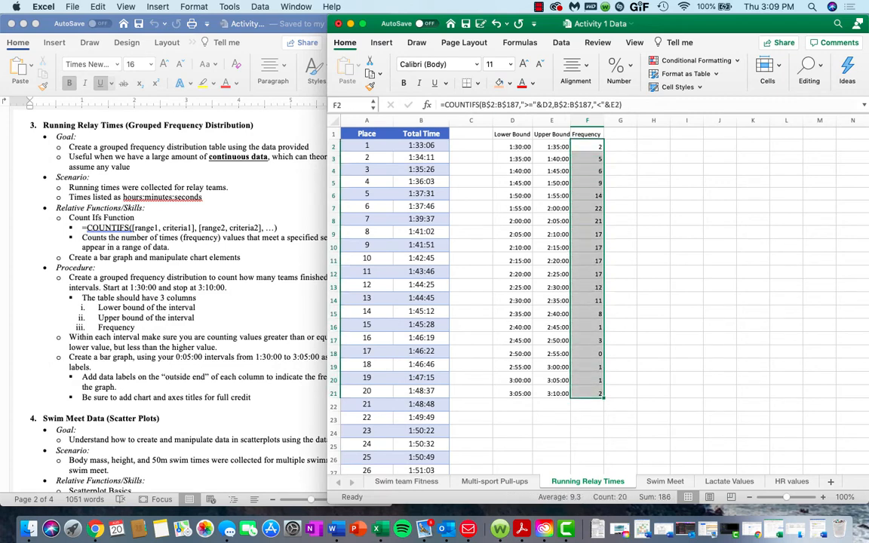
left_click(381, 43)
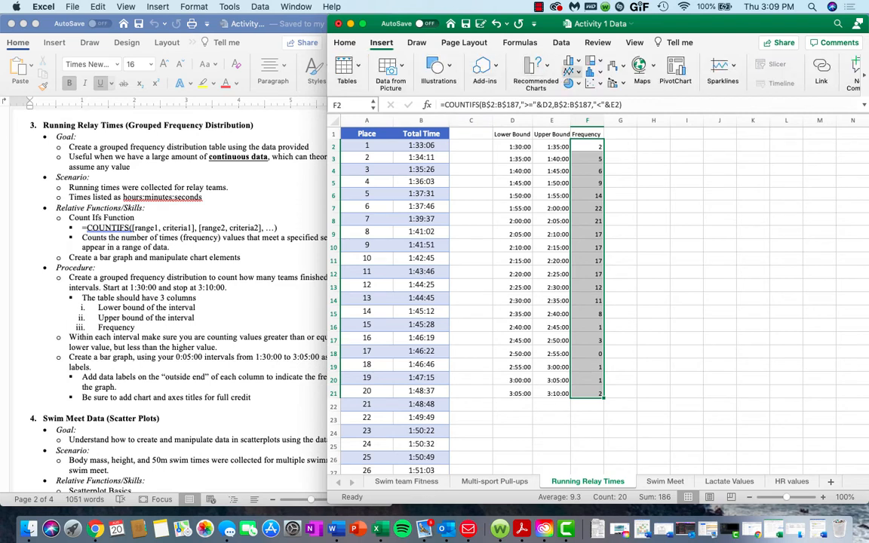
left_click(571, 60)
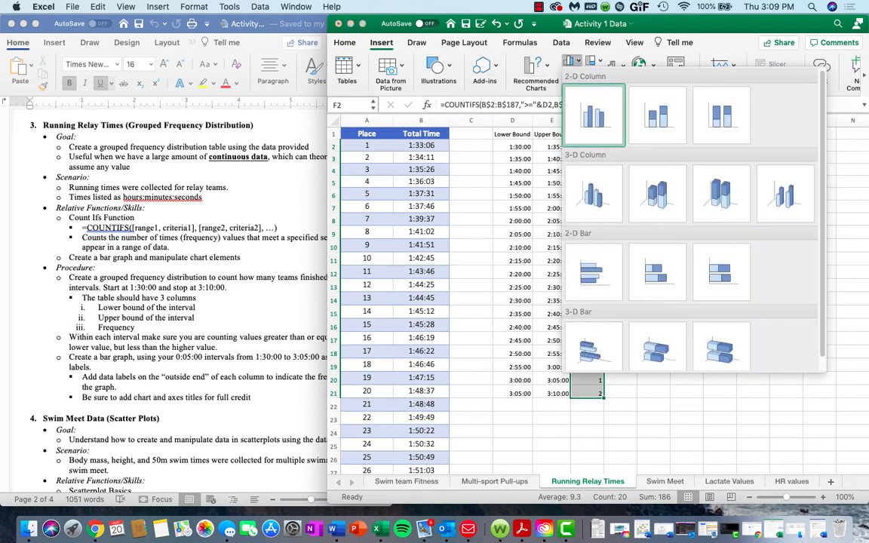
left_click(593, 114)
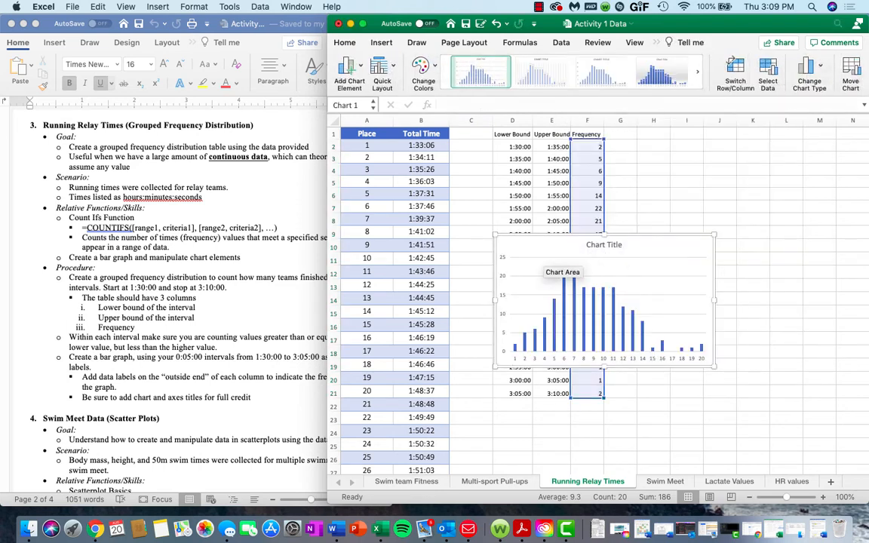
left_click_drag(528, 243, 661, 158)
Add primary horizontal and primary vertical axis titles to the frequency chart
left_click(348, 69)
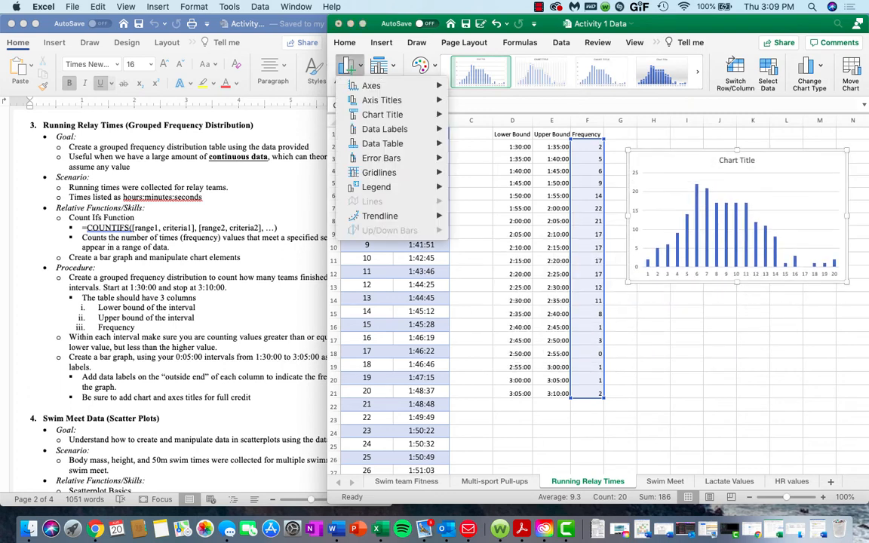
mouse_move(385, 100)
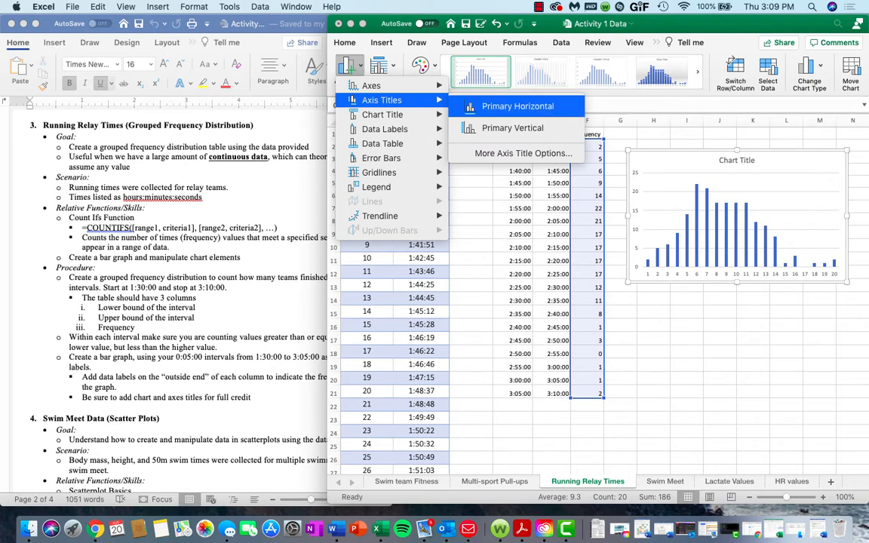
left_click(518, 106)
left_click(349, 67)
mouse_move(381, 99)
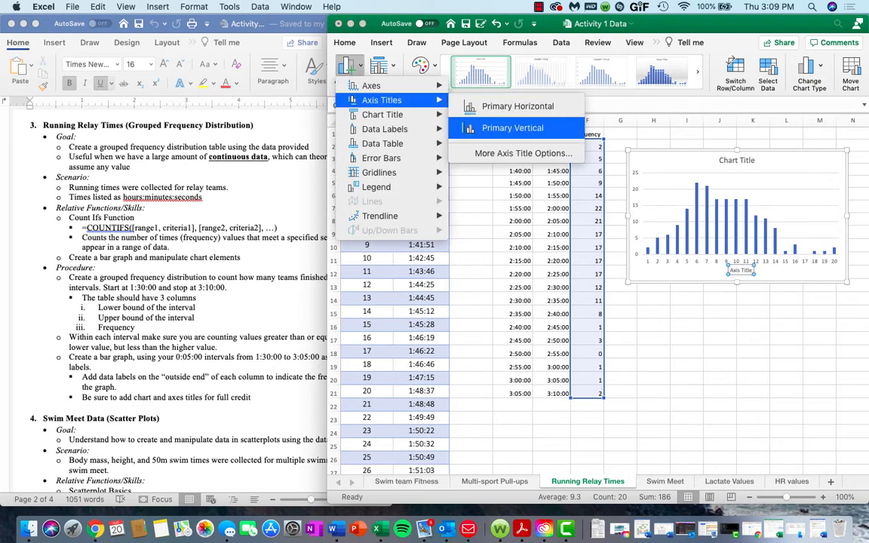
left_click(512, 127)
left_click(513, 129)
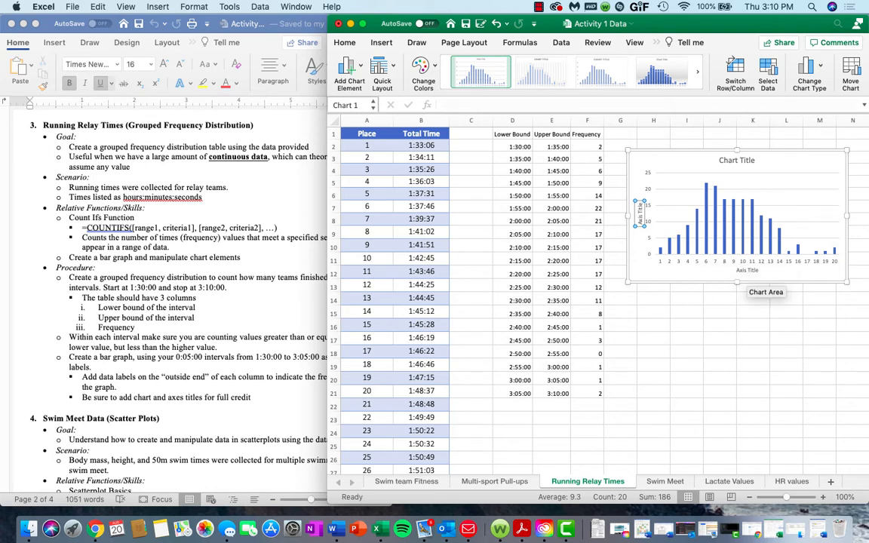
Name the chart's horizontal axis "Time (hour:minute:seconds)" and its vertical axis "Frequency"
left_click(747, 270)
triple_click(743, 270)
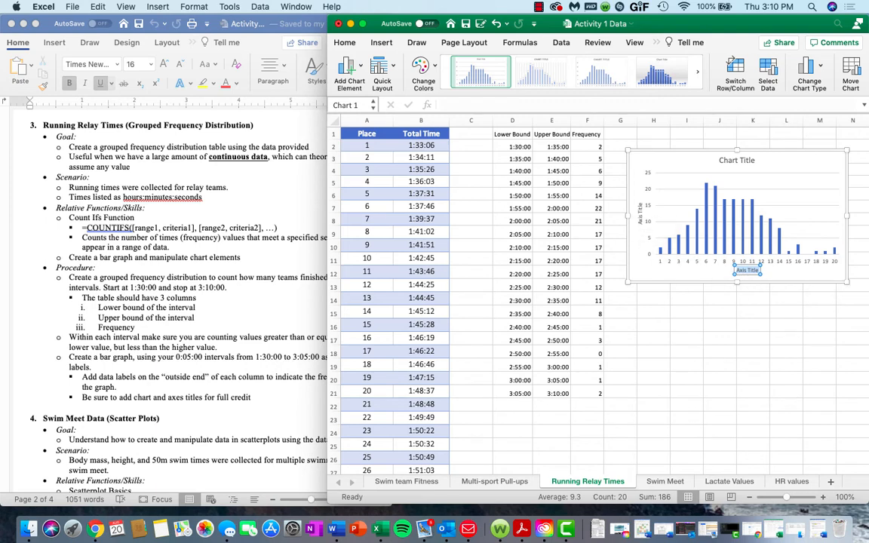
type("Time (hour:minut")
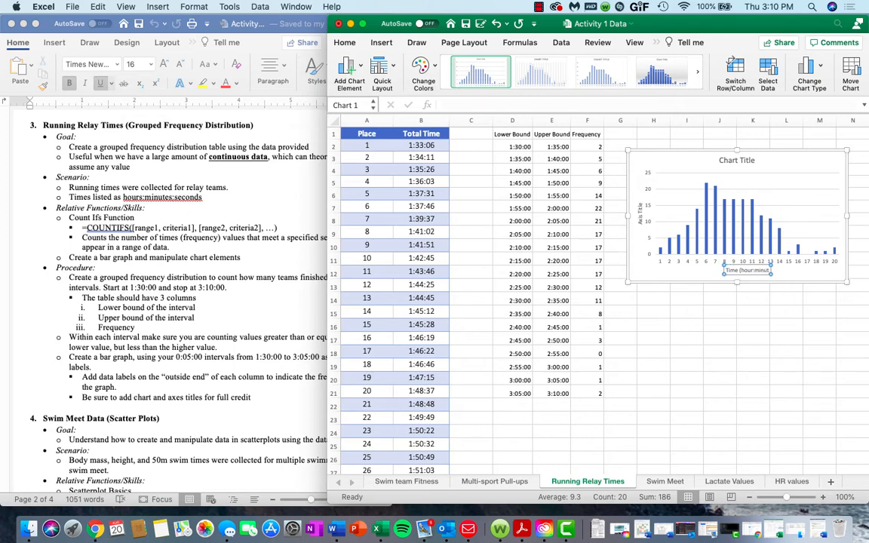
type("e:seconds")
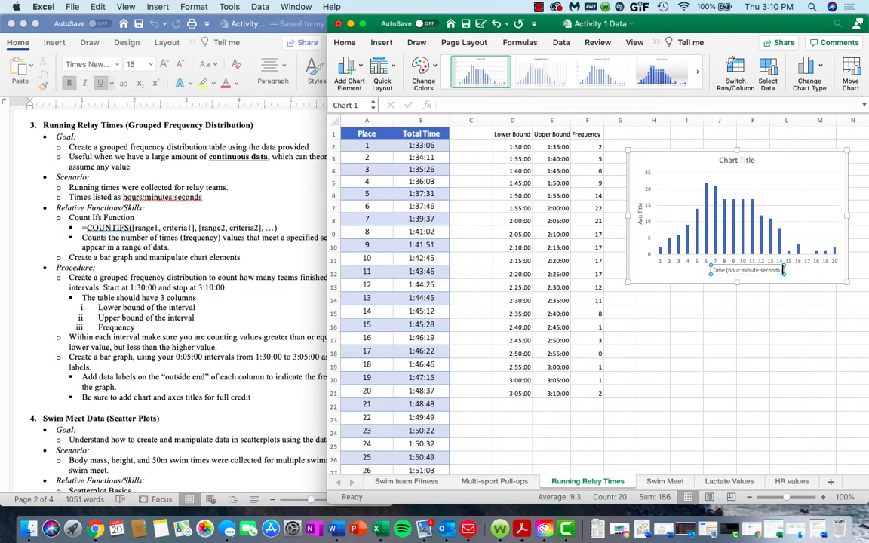
left_click(640, 215)
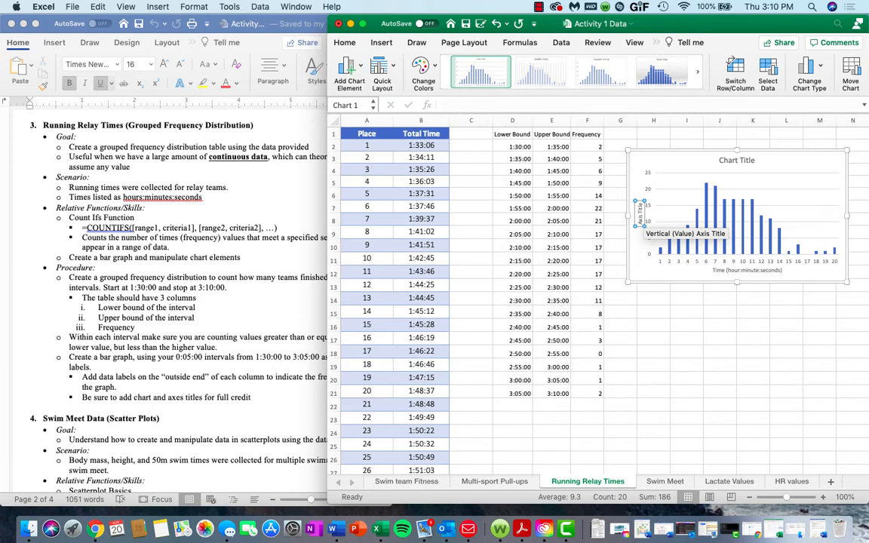
triple_click(641, 215)
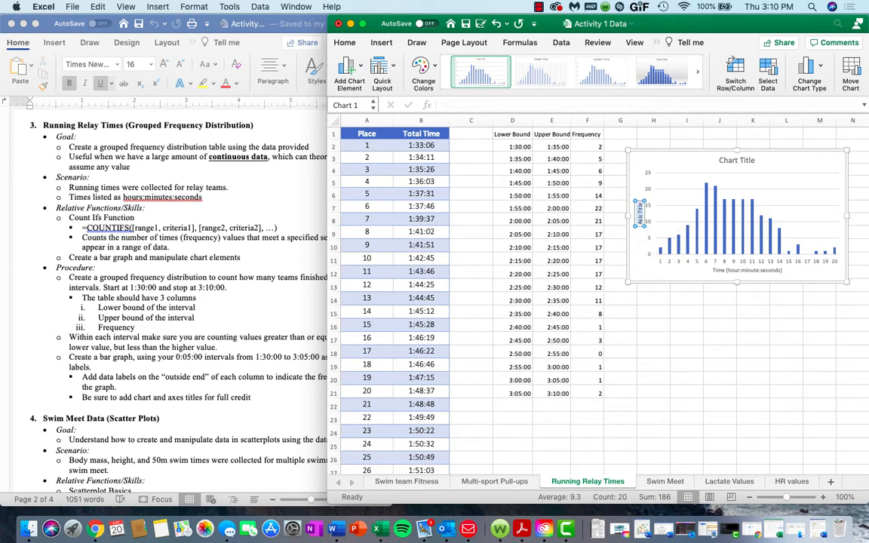
type("Frequency")
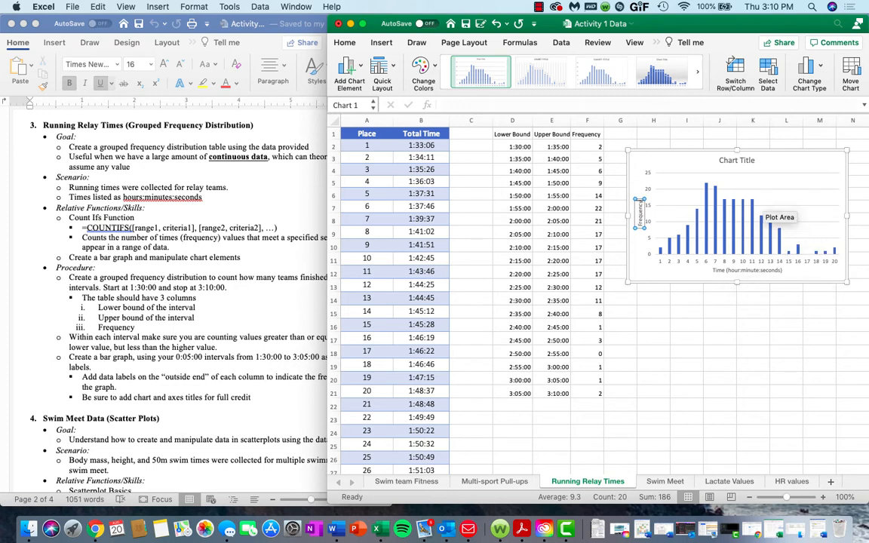
Title the frequency chart "Running Relay Times"
left_click(736, 160)
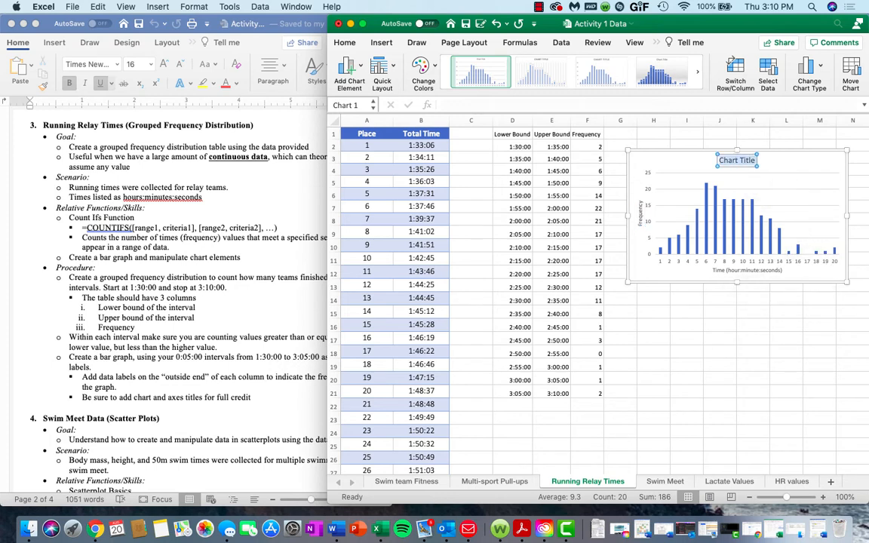
type("Running Relay")
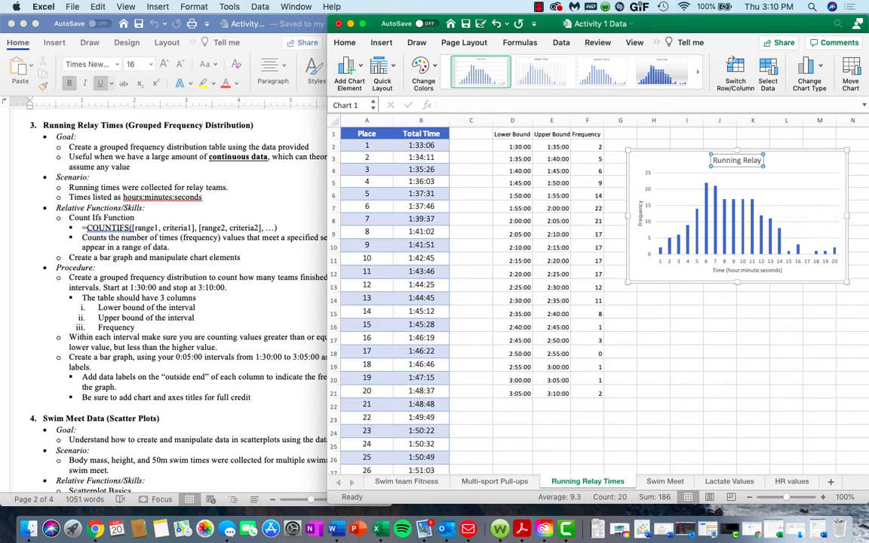
type(" Times")
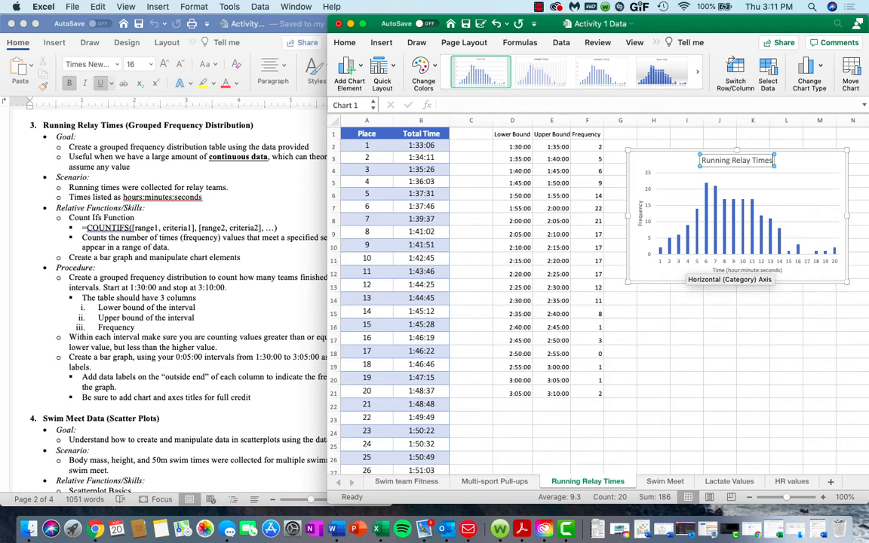
Set the chart's horizontal axis labels to the lower bounds in D2:D21
left_click(724, 264)
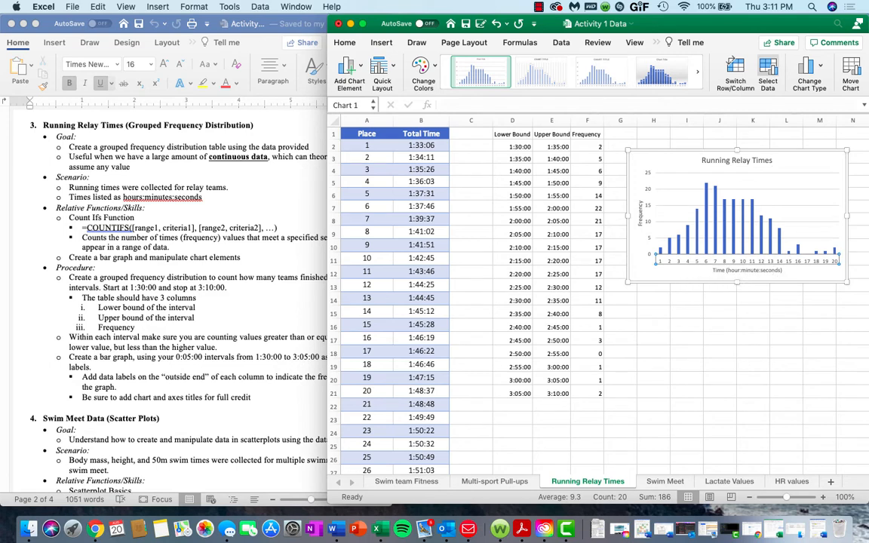
right_click(655, 163)
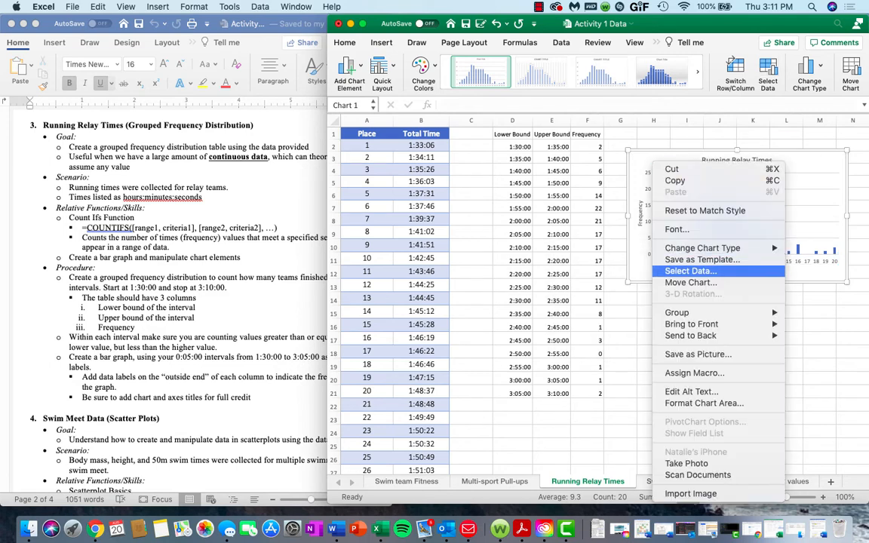
left_click(690, 271)
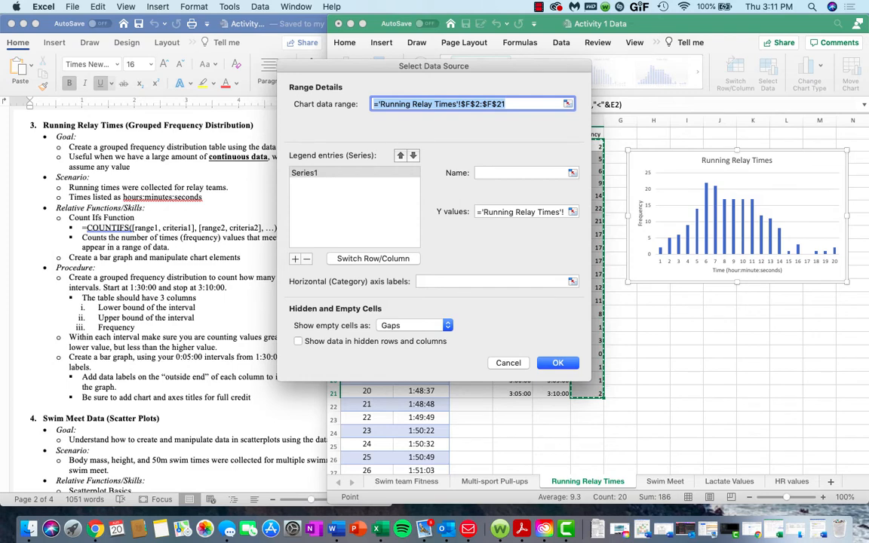
left_click(572, 281)
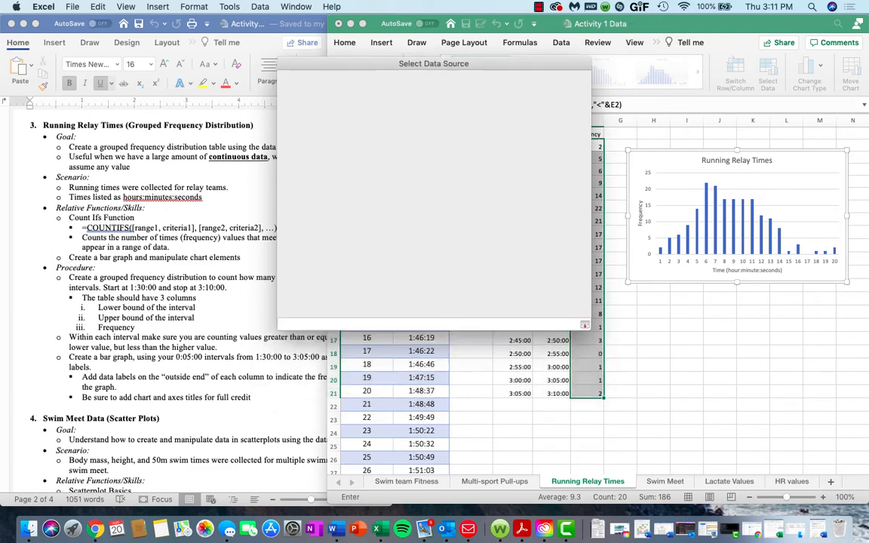
left_click_drag(513, 146, 529, 393)
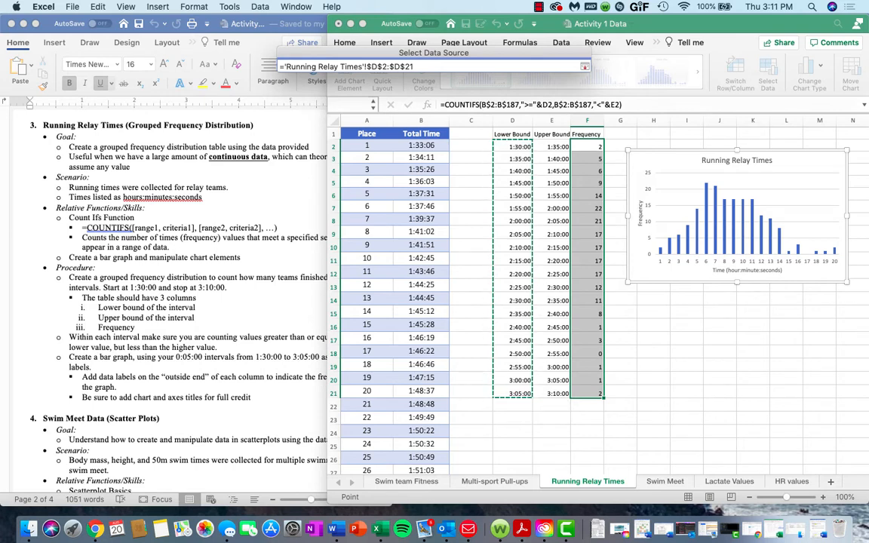
key("Return")
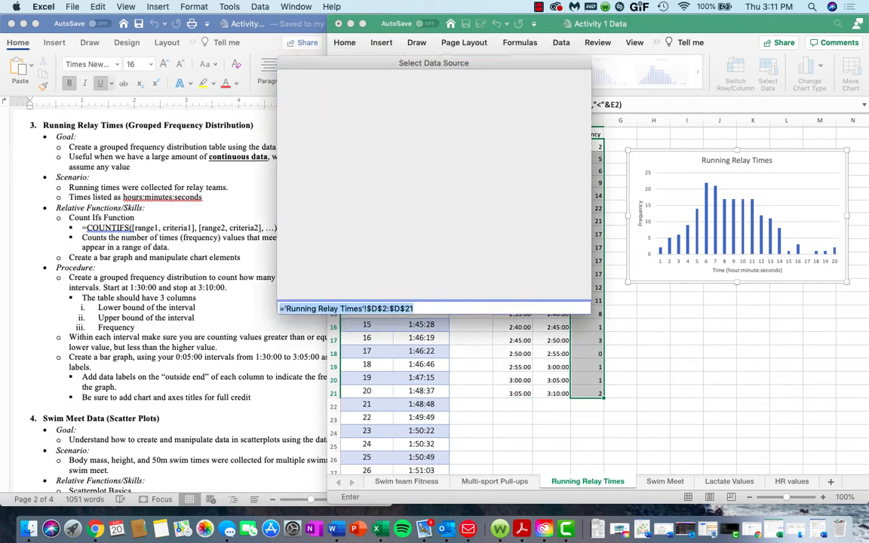
key("Return")
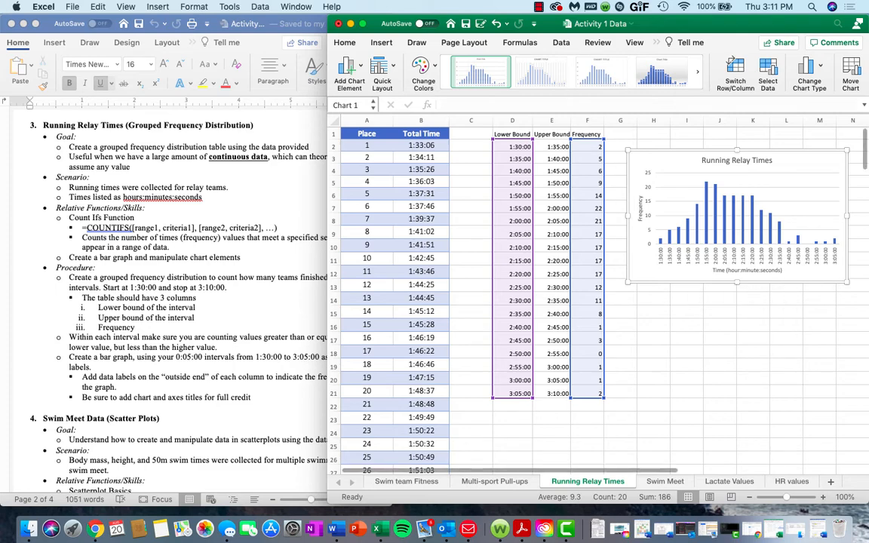
Review the Running Relay Times questions in the Word answer sheet and check the COUNTIFS cell references in F3 of the Excel workbook
left_click(752, 529)
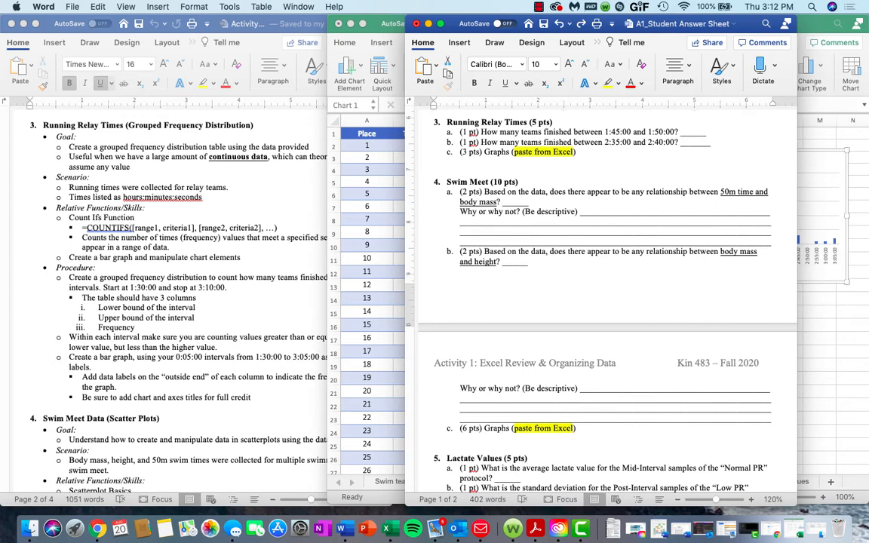
left_click(378, 22)
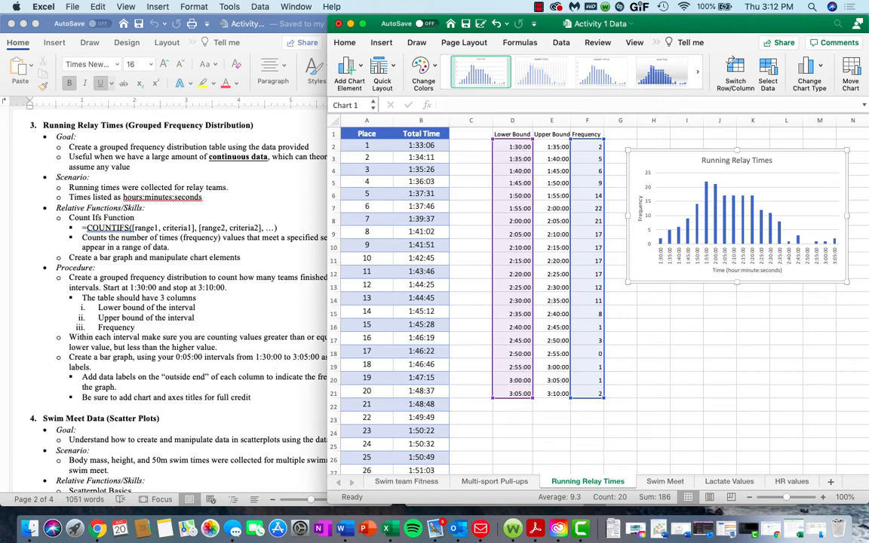
left_click(587, 158)
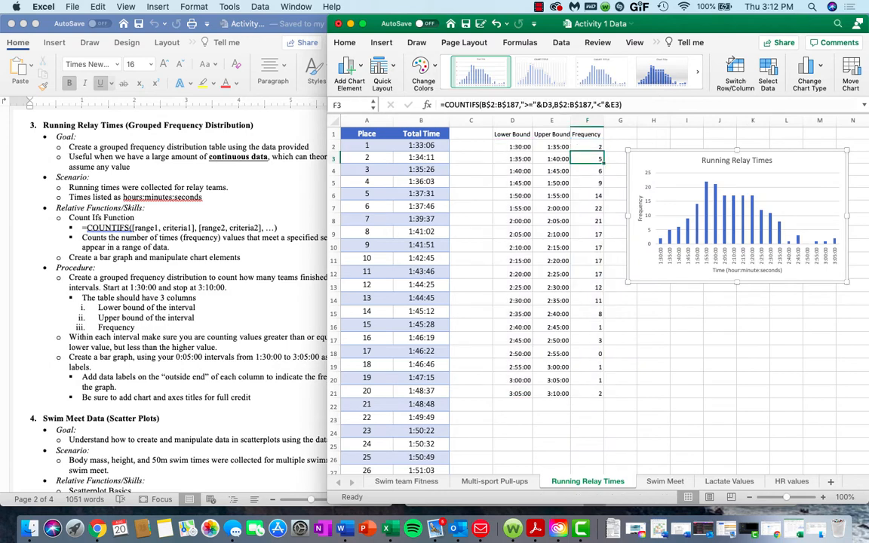
double_click(591, 159)
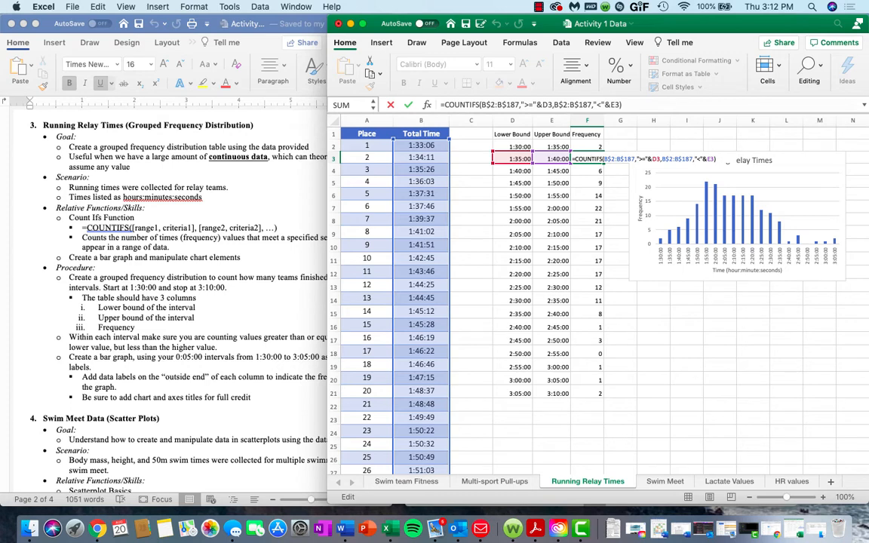
key("Return")
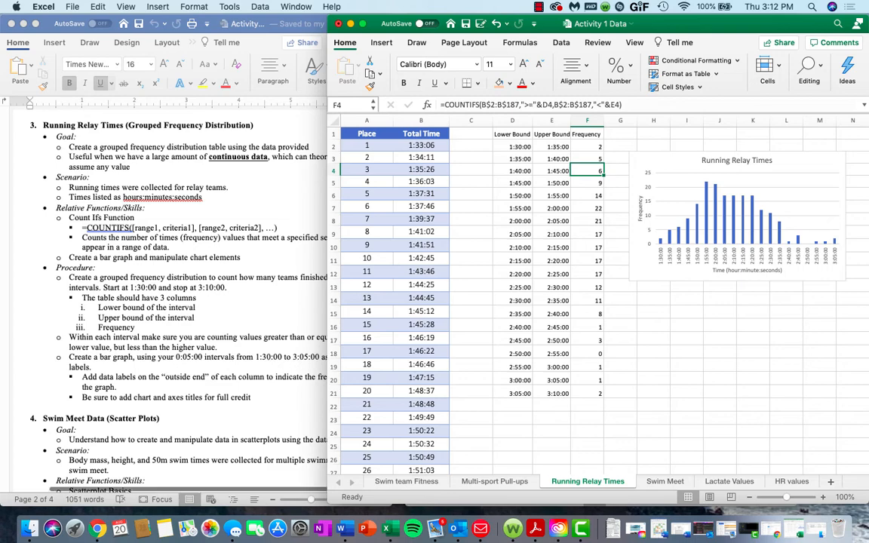
Open the Swim Meet sheet and read the Swim Meet Data scatter plot instructions in the Word activity document
scroll(170, 295, "down", 10)
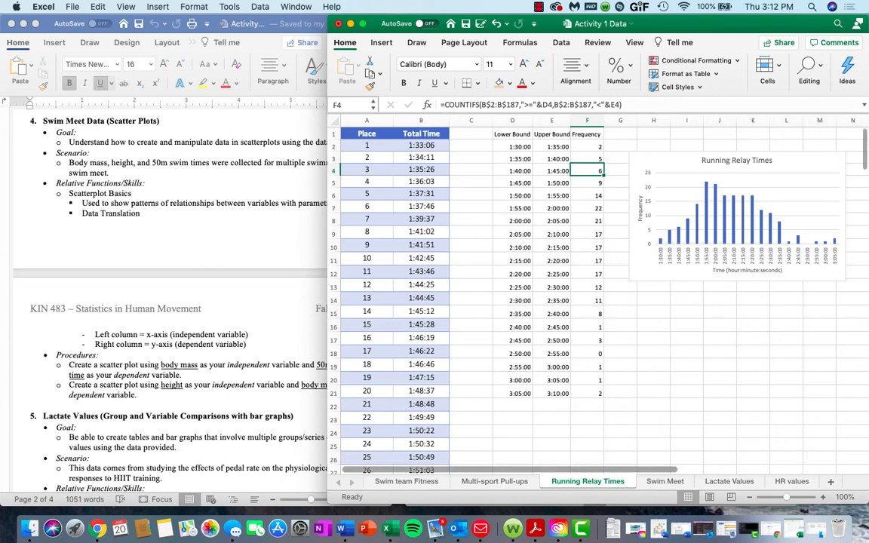
left_click(665, 481)
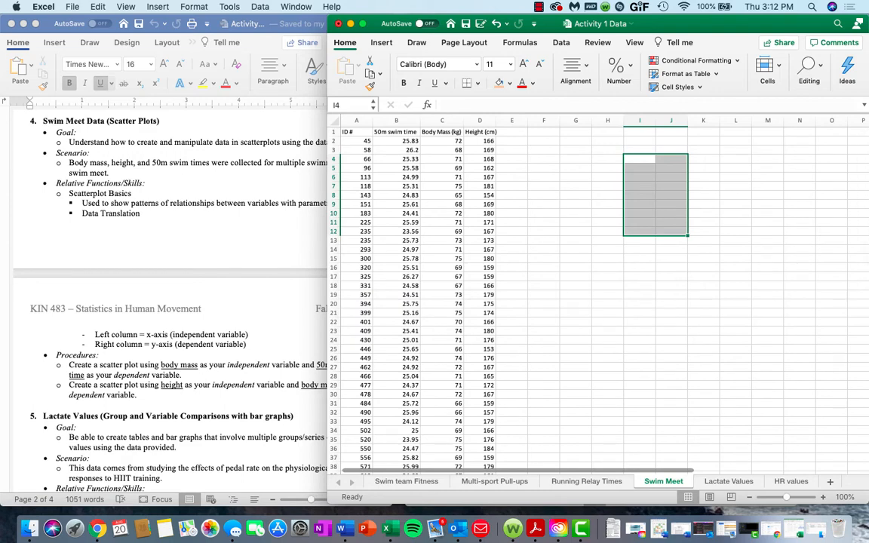
left_click(198, 243)
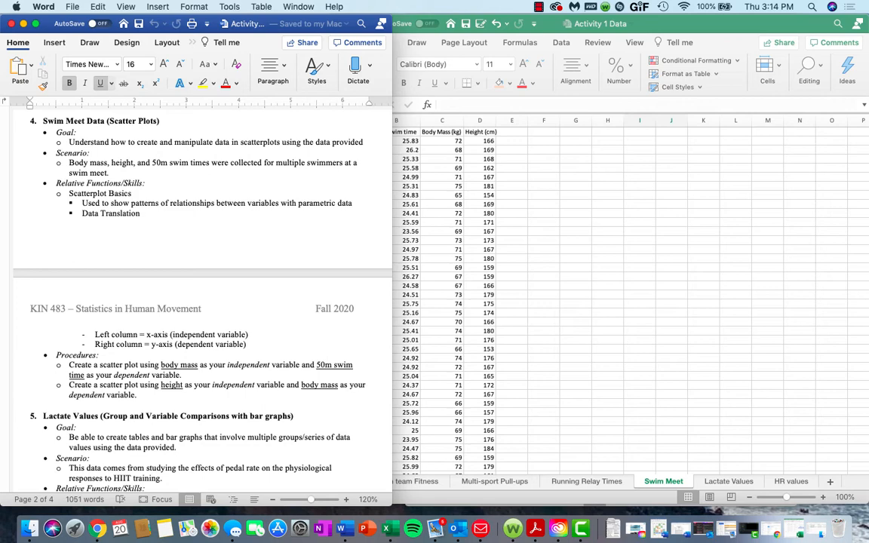
key("super+Tab")
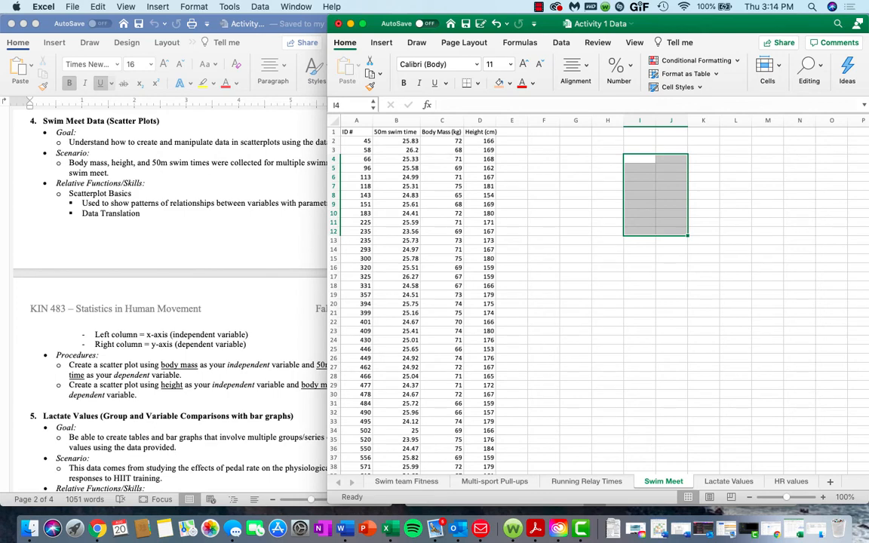
left_click(539, 6)
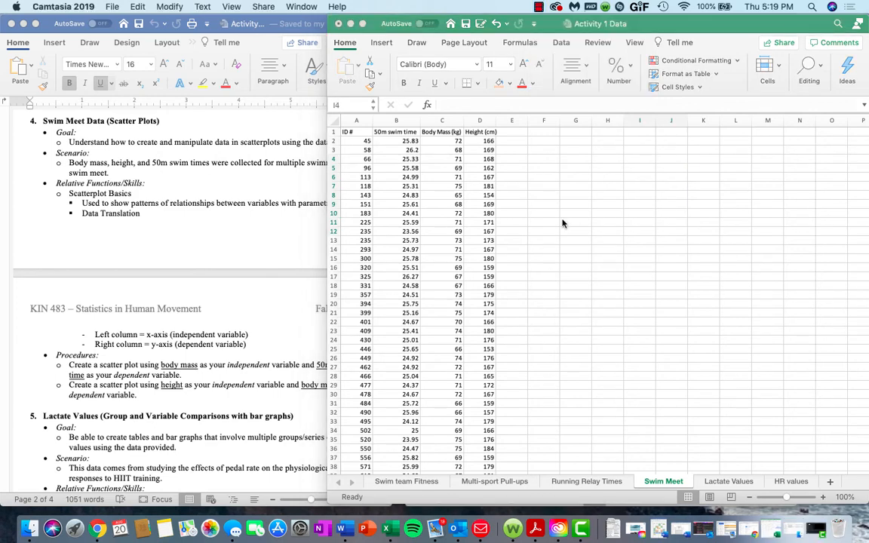
left_click(209, 290)
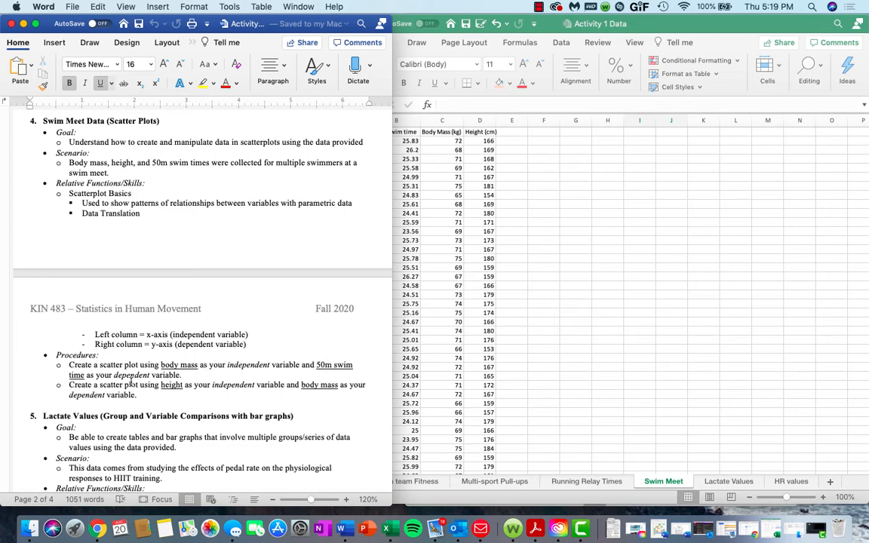
left_click(504, 275)
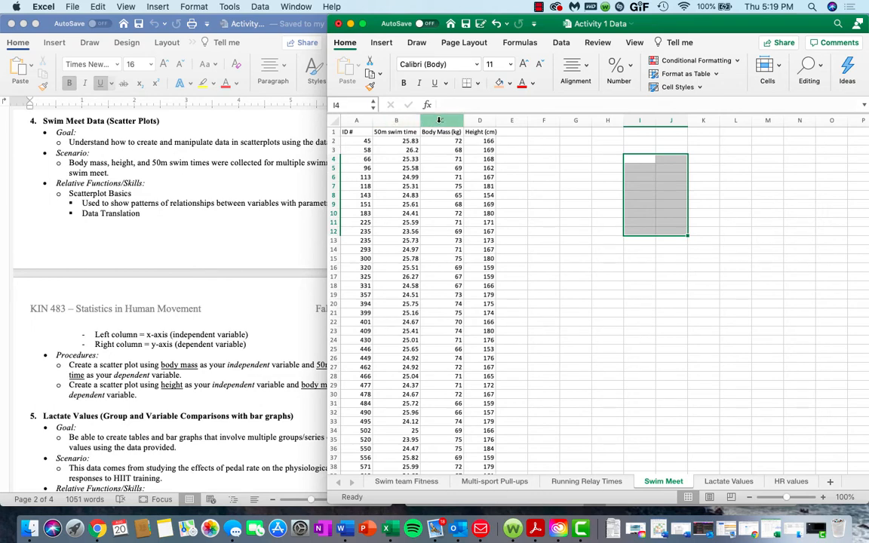
Insert an empty column between the ID # and 50m swim time columns on the Swim Meet sheet
left_click(439, 120)
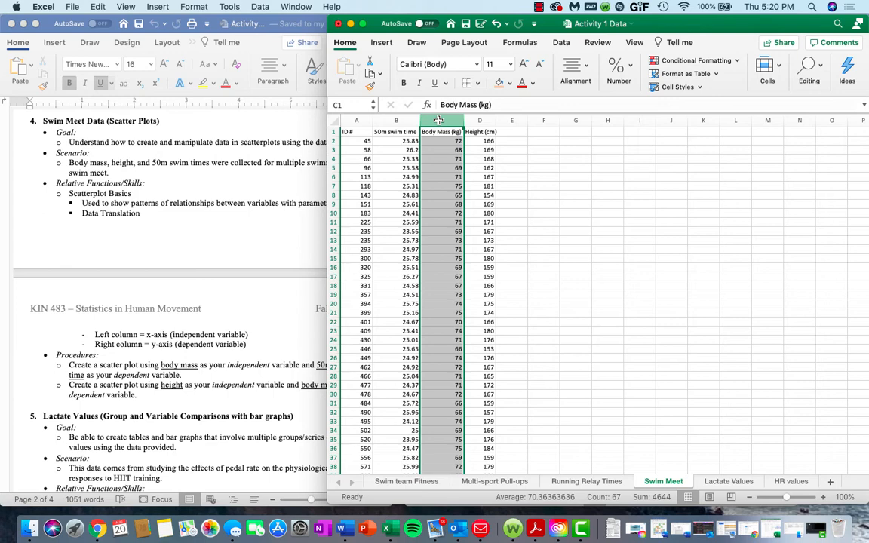
left_click_drag(438, 120, 408, 117)
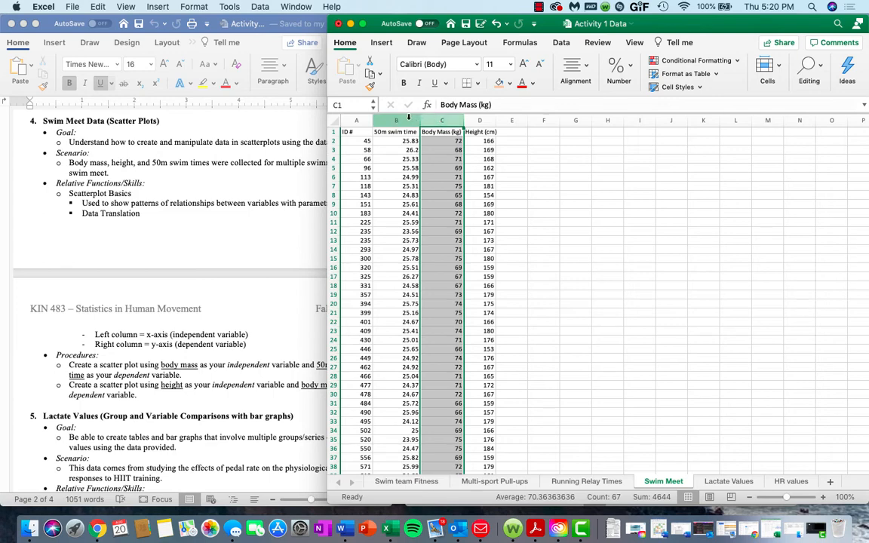
left_click(408, 118)
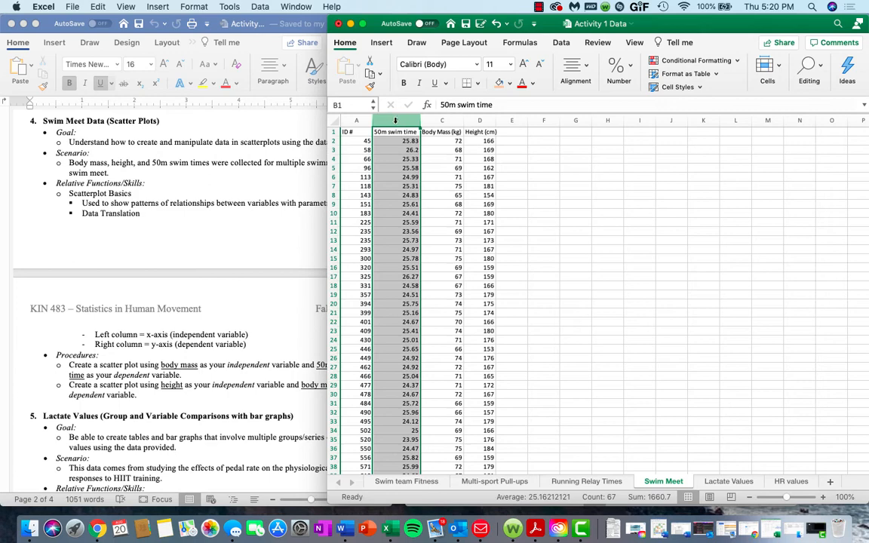
right_click(394, 120)
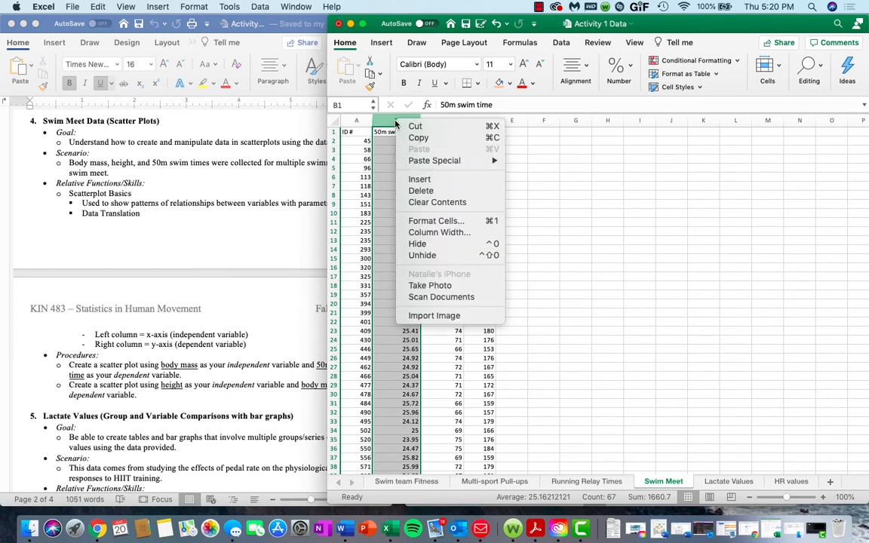
left_click(409, 184)
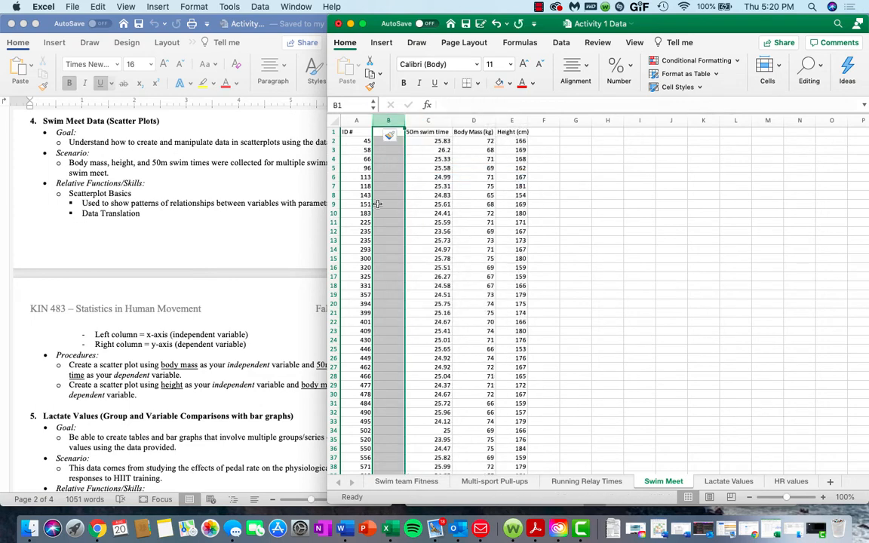
Insert a blank row above row 6 of the Swim Meet sheet and undo the insertion
left_click(331, 177)
right_click(330, 179)
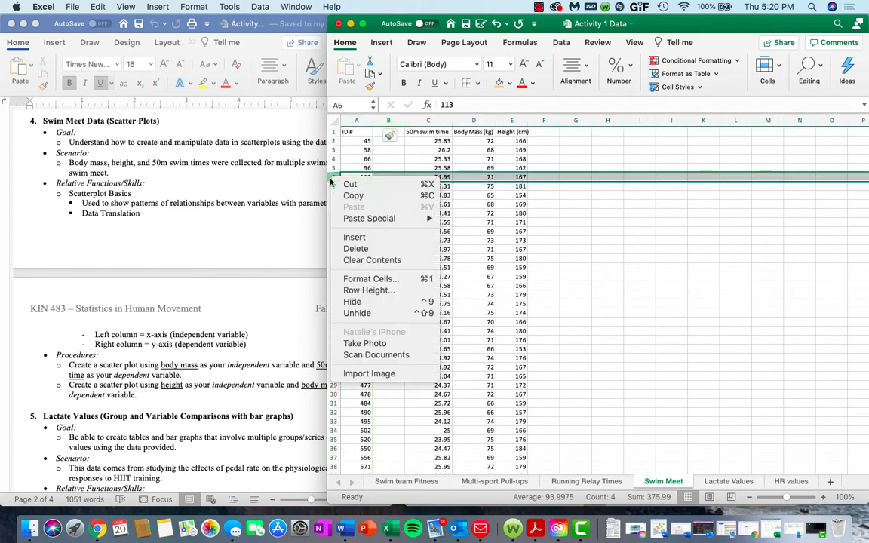
left_click(353, 237)
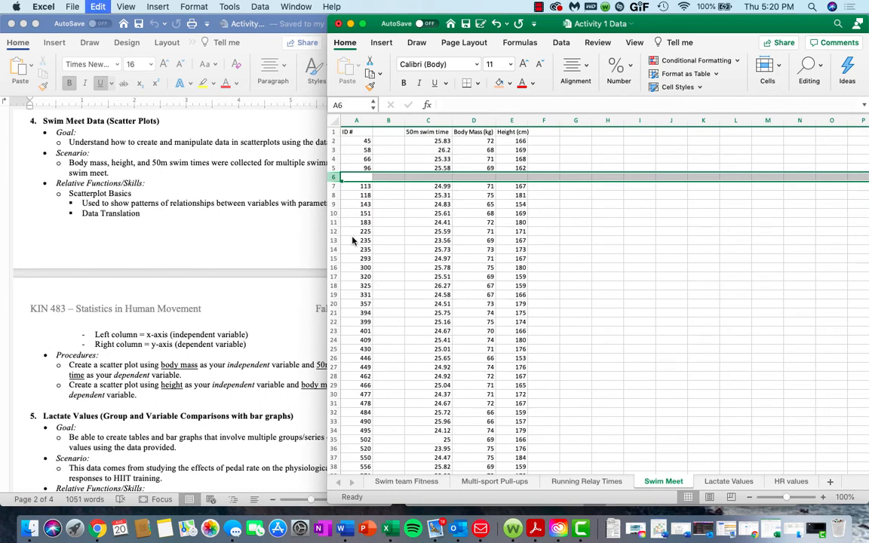
key("super+z")
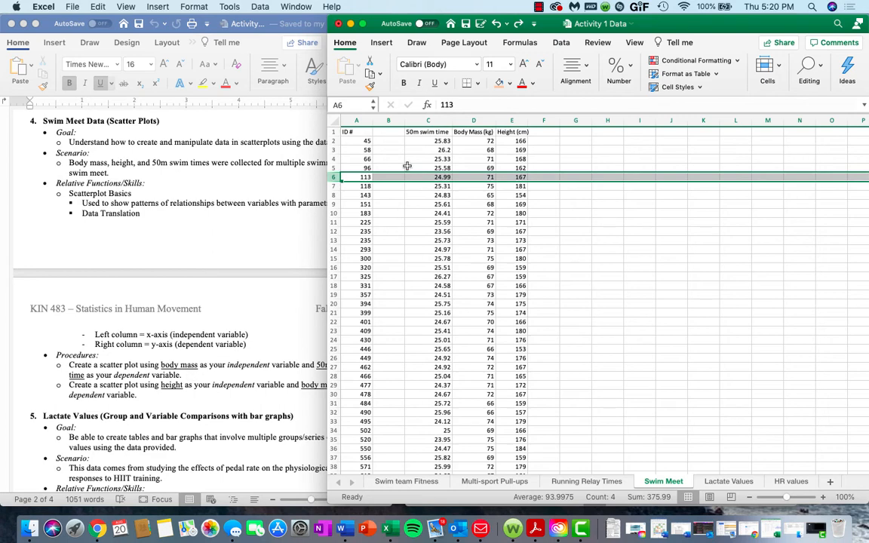
Copy the Body Mass (kg) column D into the empty column B, before the 50m swim time column
left_click(475, 121)
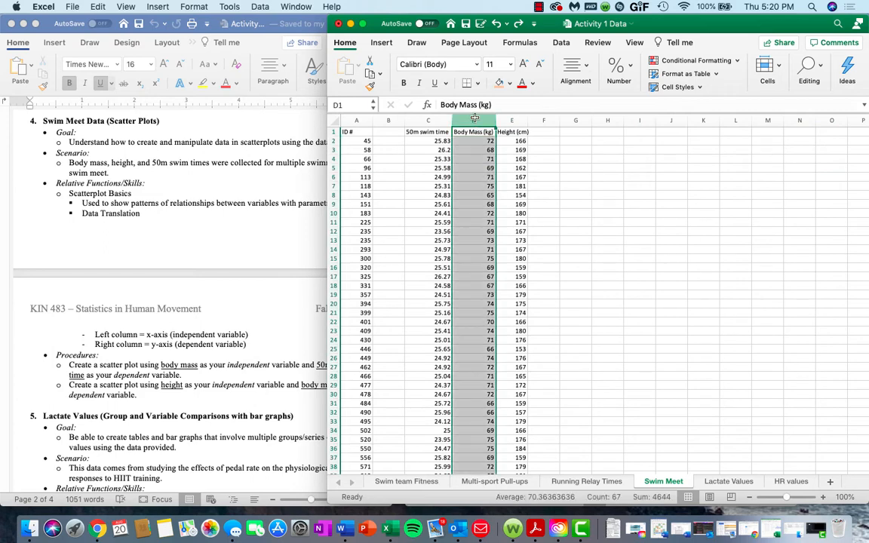
key("super+c")
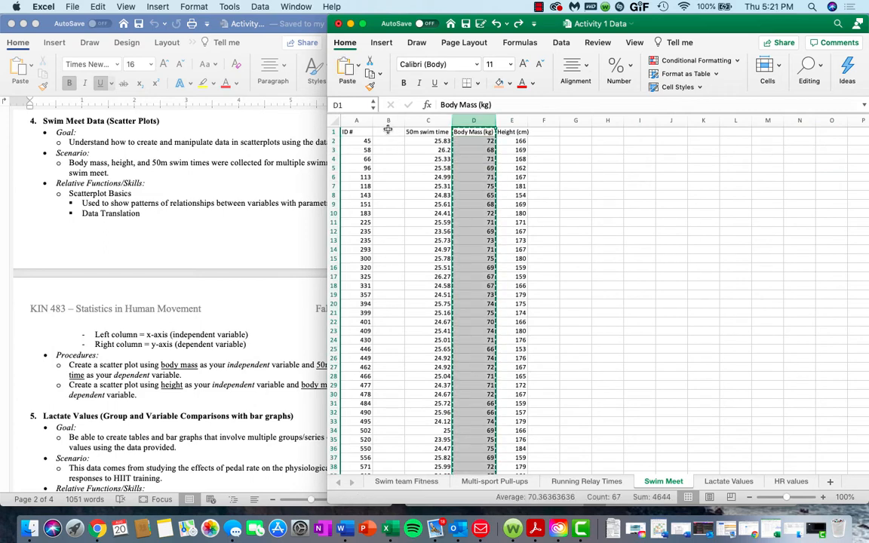
left_click(388, 122)
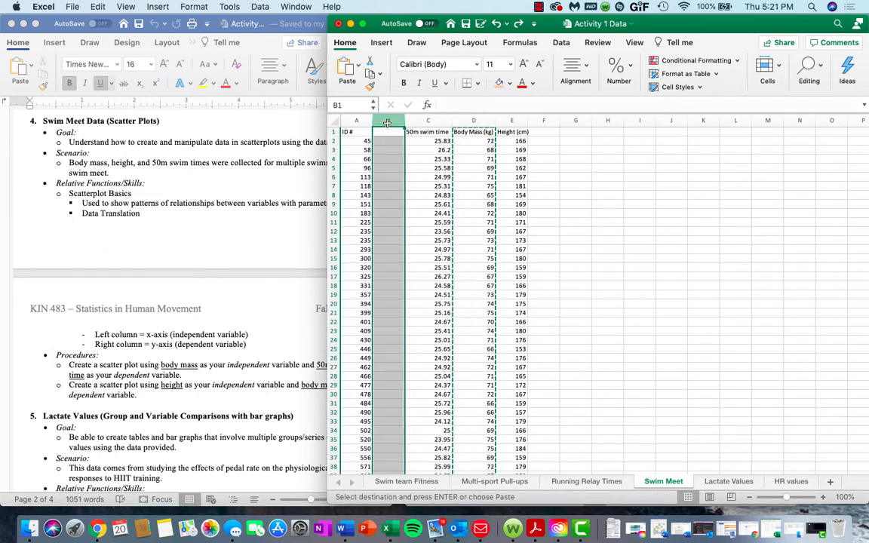
key("super+v")
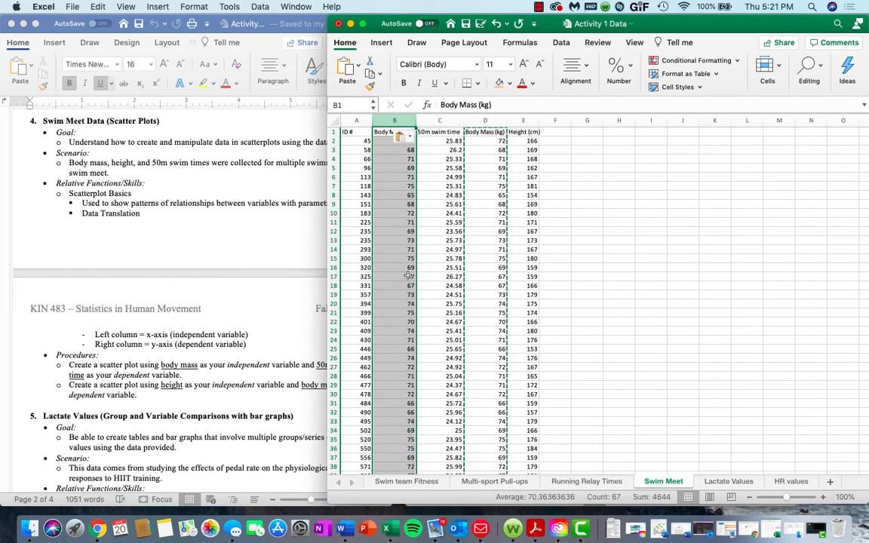
left_click(440, 221)
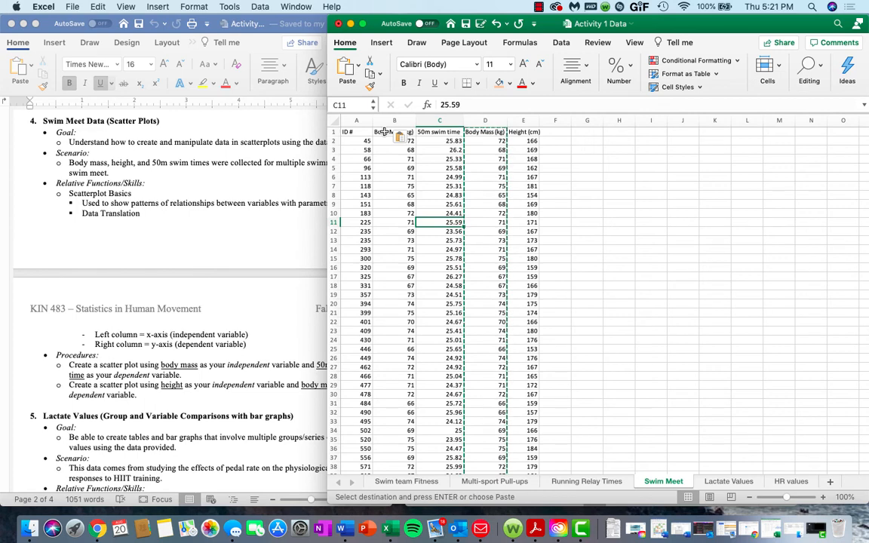
Insert a markers-only scatter chart from the body mass and 50m swim time data in B1:C67 and place it beside the data table
left_click_drag(384, 132, 440, 133)
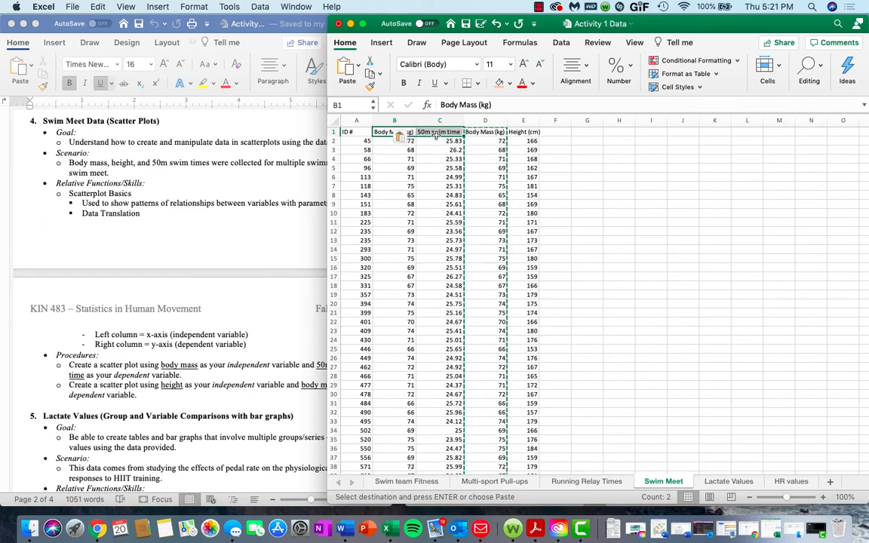
left_click(383, 132)
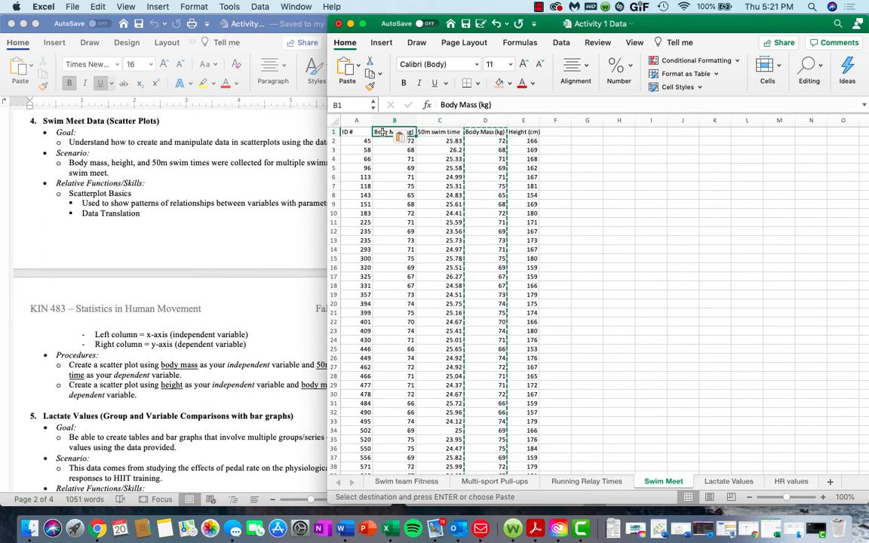
left_click_drag(384, 132, 433, 133)
scroll(437, 193, "down", 15)
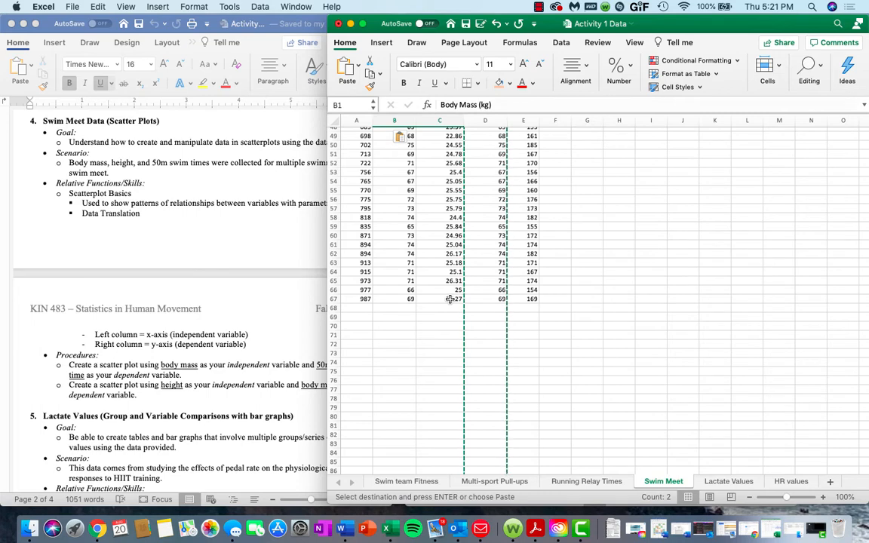
left_click(450, 299, "shift")
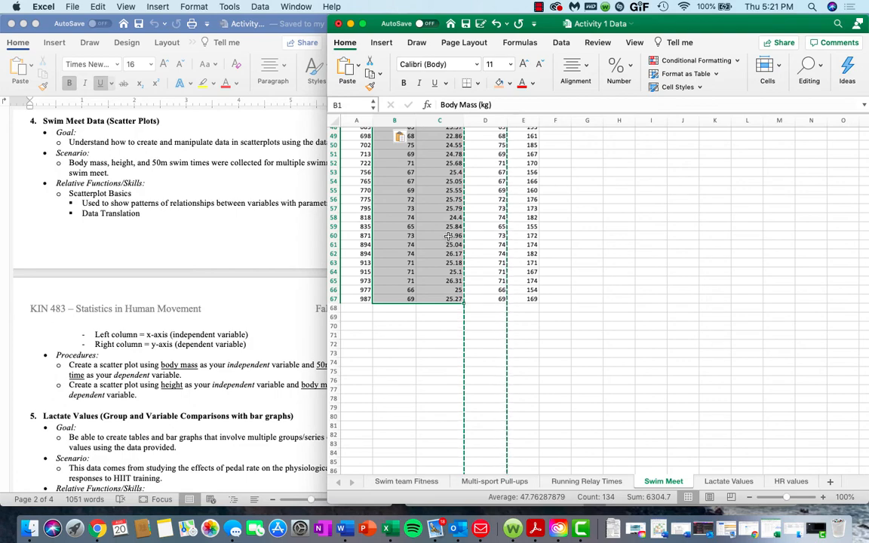
scroll(439, 246, "up", 15)
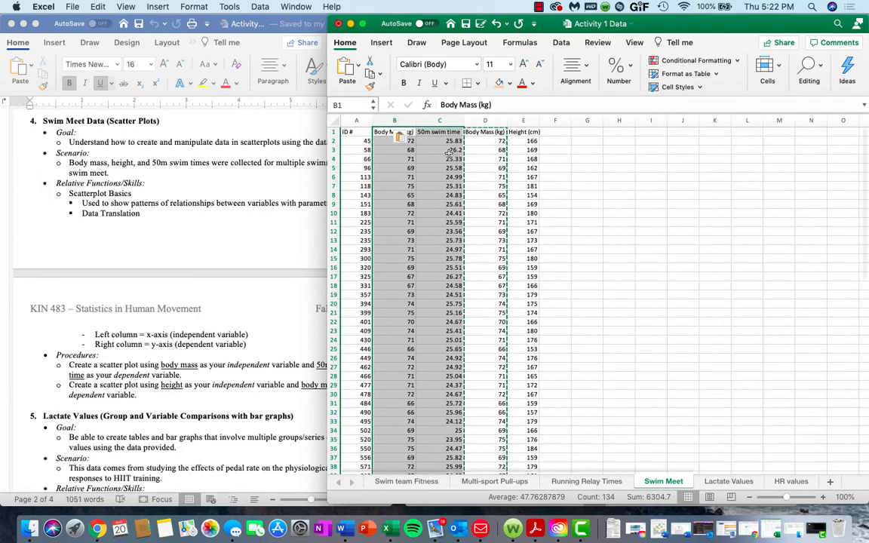
left_click(382, 44)
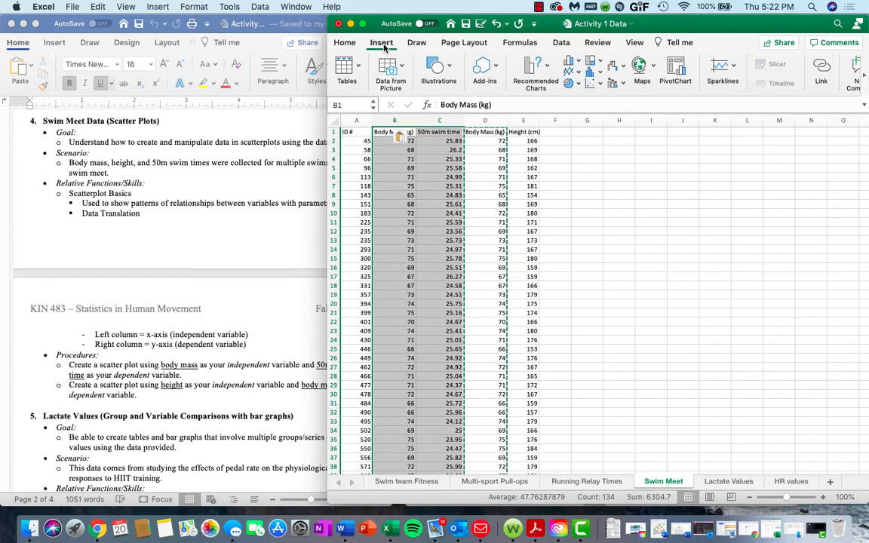
left_click(593, 84)
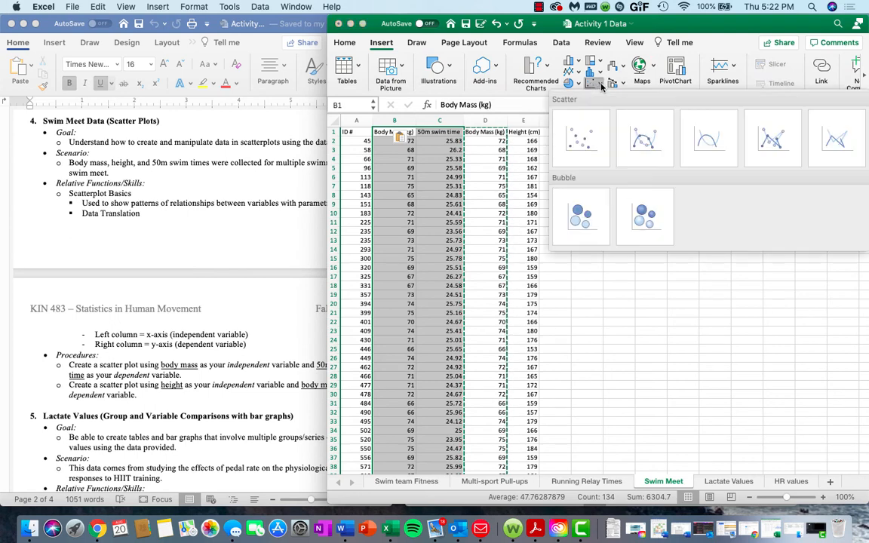
left_click(592, 127)
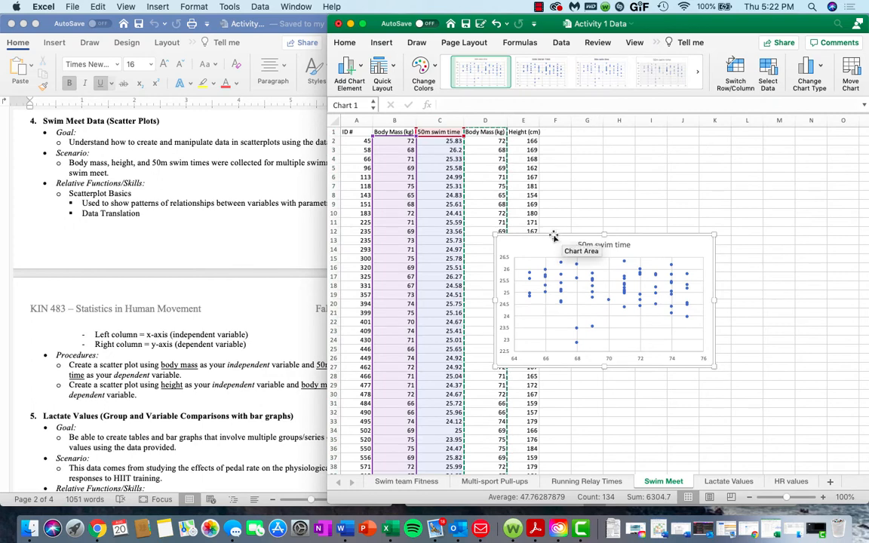
left_click_drag(554, 237, 634, 139)
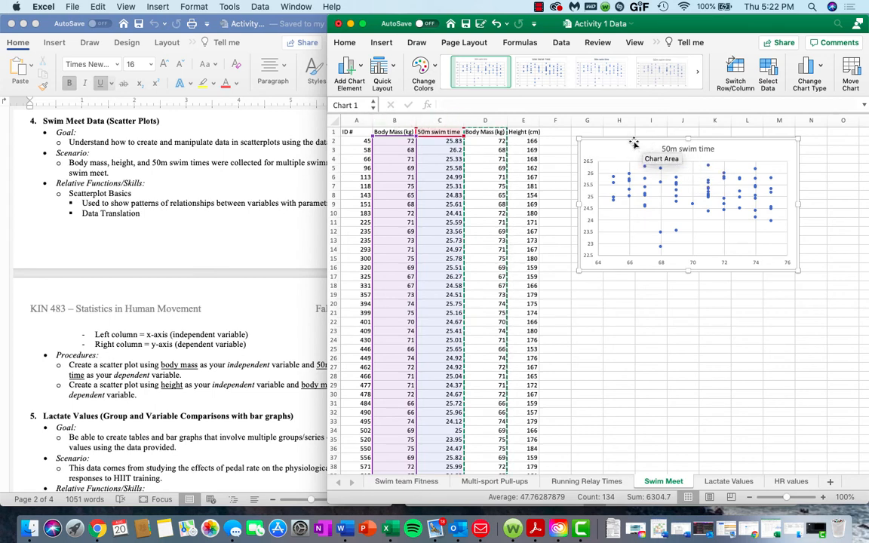
Change the scatter chart's title to "Body Mass vs. 50m swim time"
left_click(696, 151)
left_click(695, 151)
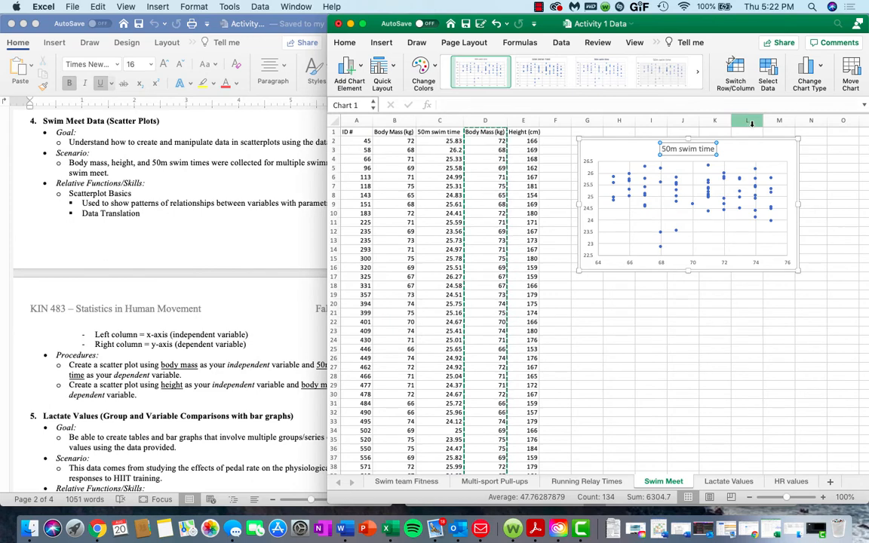
type("Body ")
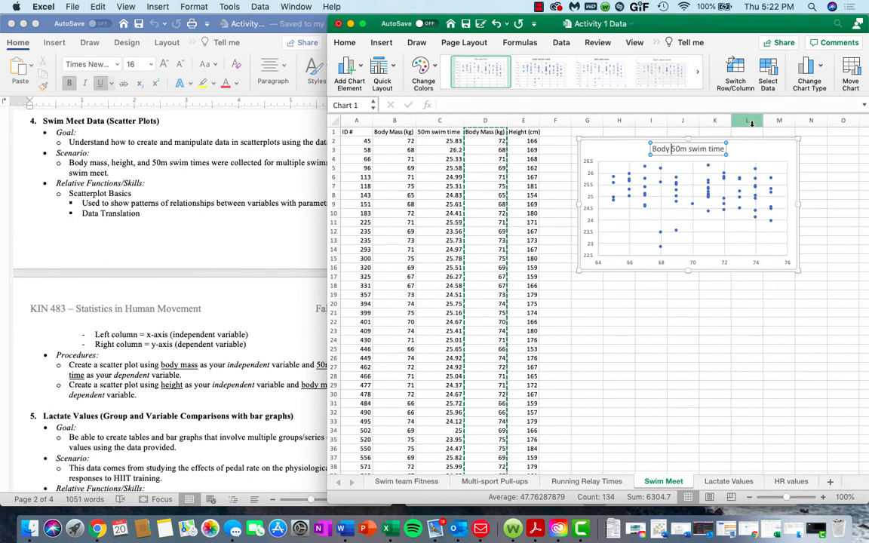
type("Mass vs")
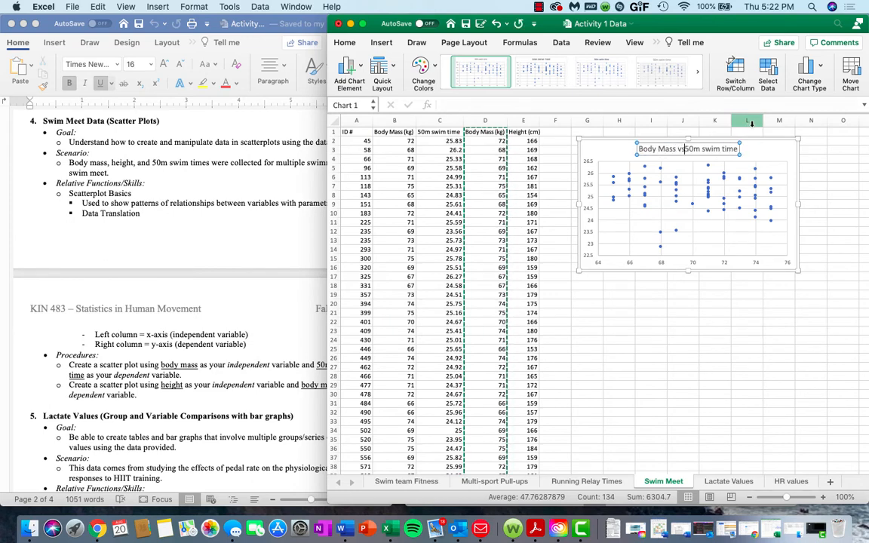
type(".")
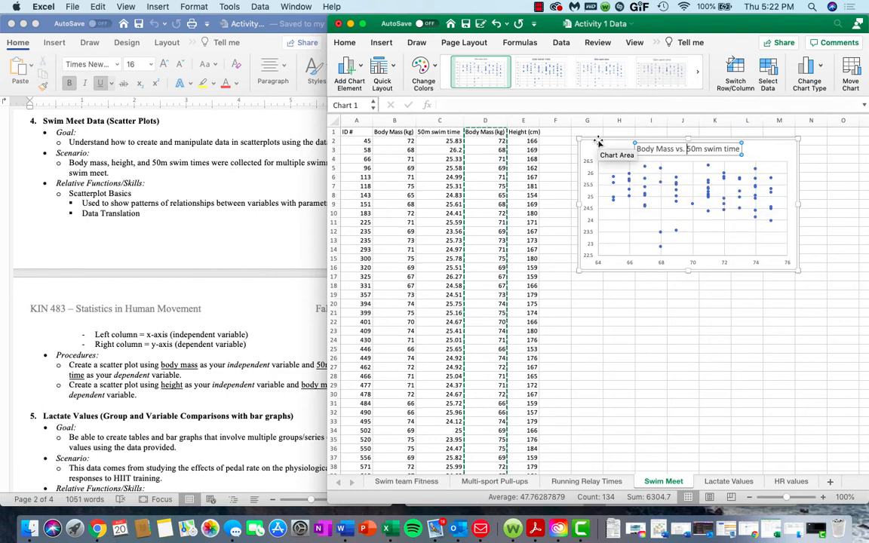
Add primary horizontal and primary vertical axis titles to the scatter chart
left_click(349, 70)
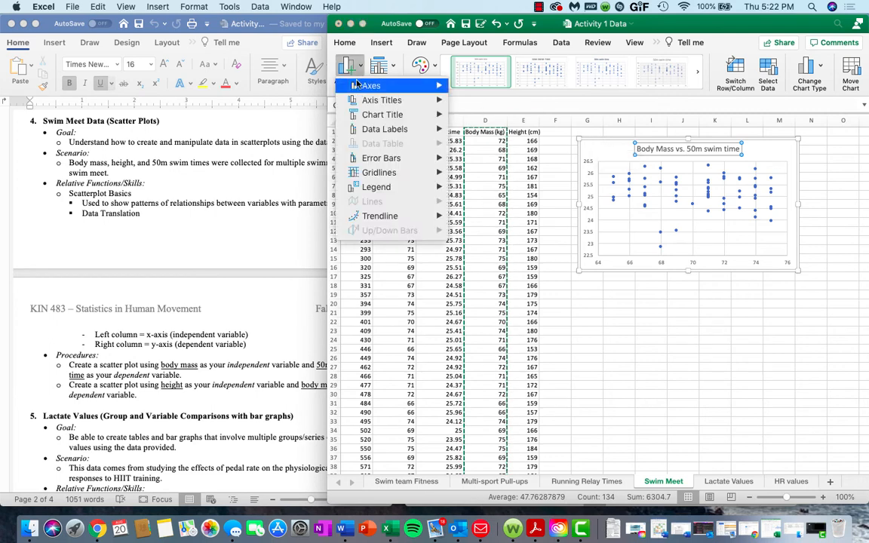
mouse_move(377, 100)
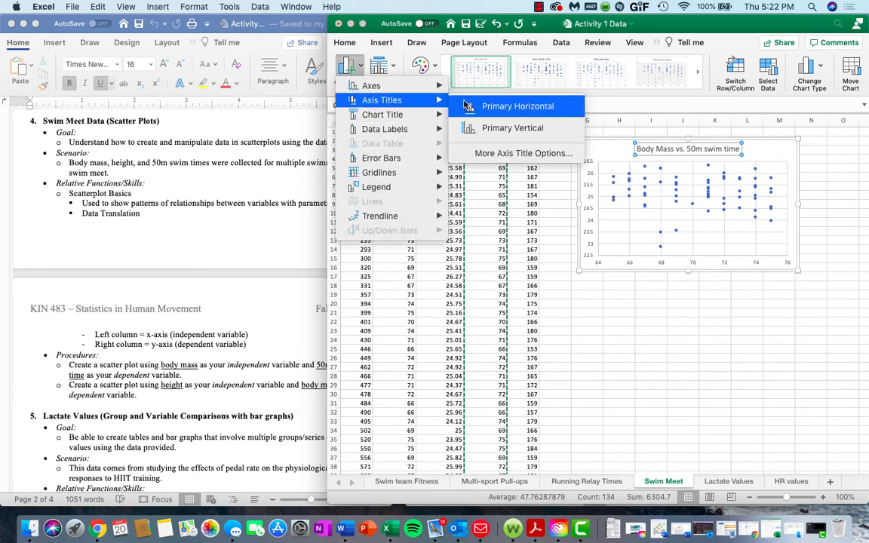
left_click(465, 104)
left_click(349, 69)
mouse_move(435, 101)
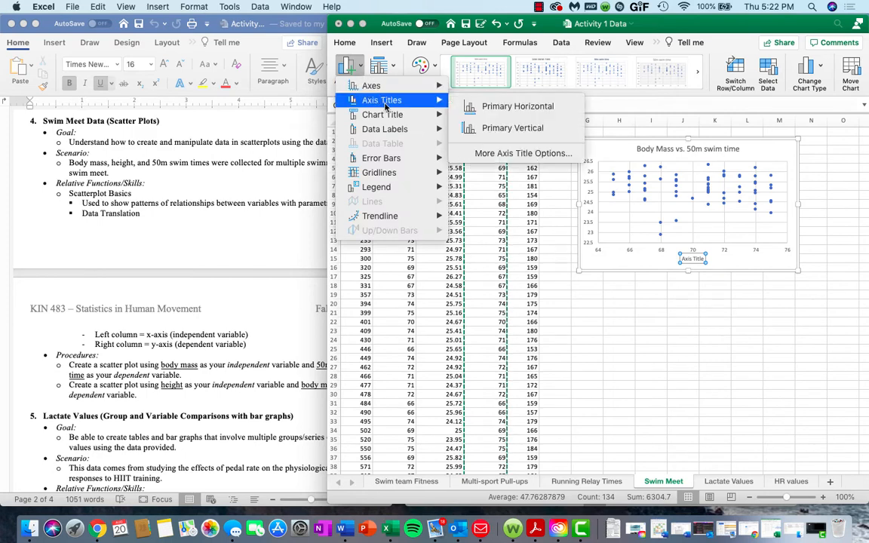
left_click(487, 130)
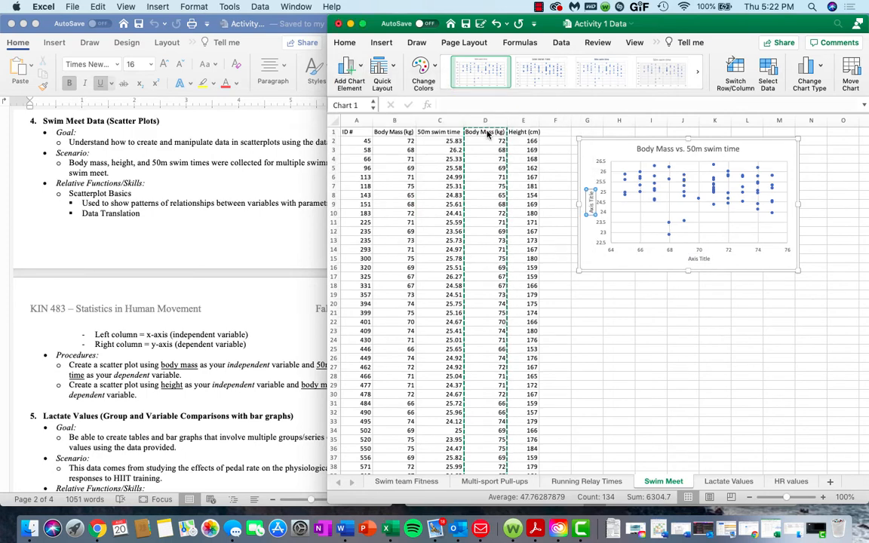
Set the scatter chart's horizontal axis title to "Body Mass (kg)"
left_click(690, 259)
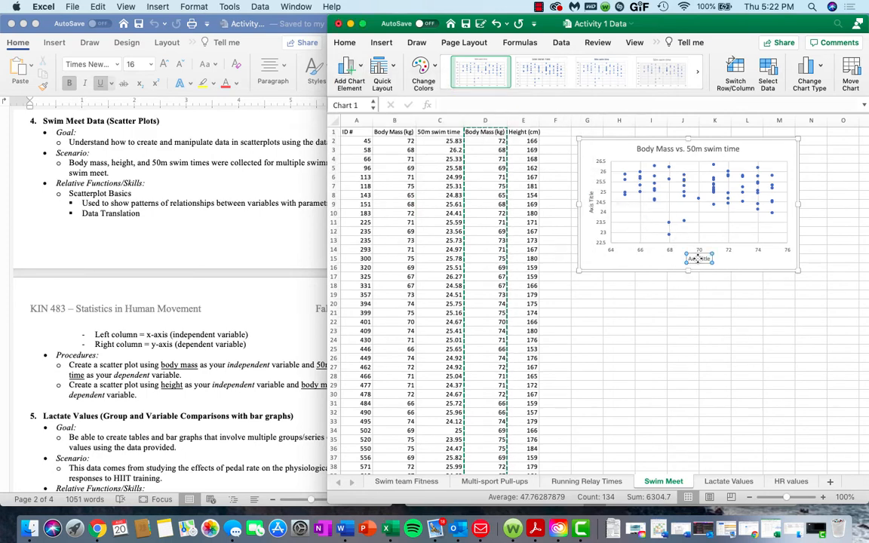
left_click_drag(690, 259, 711, 260)
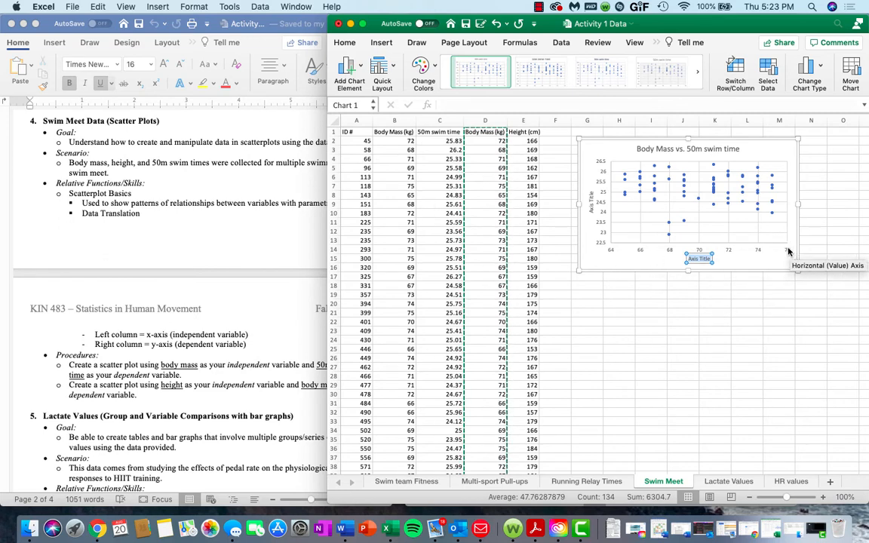
type("Body M")
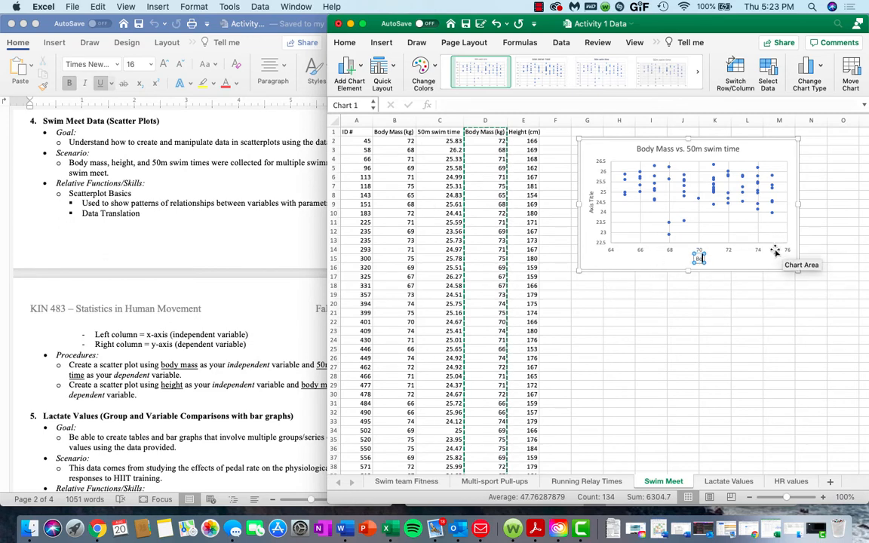
type("ass (")
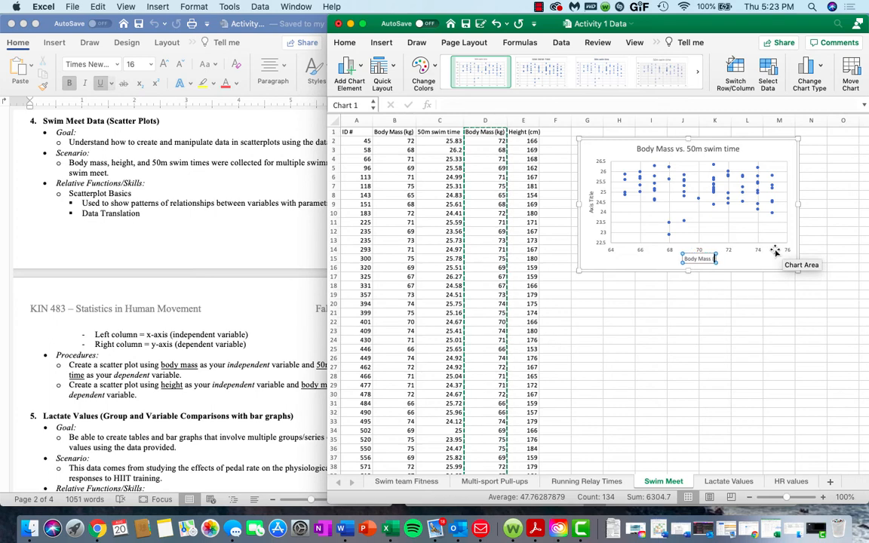
type("kg)")
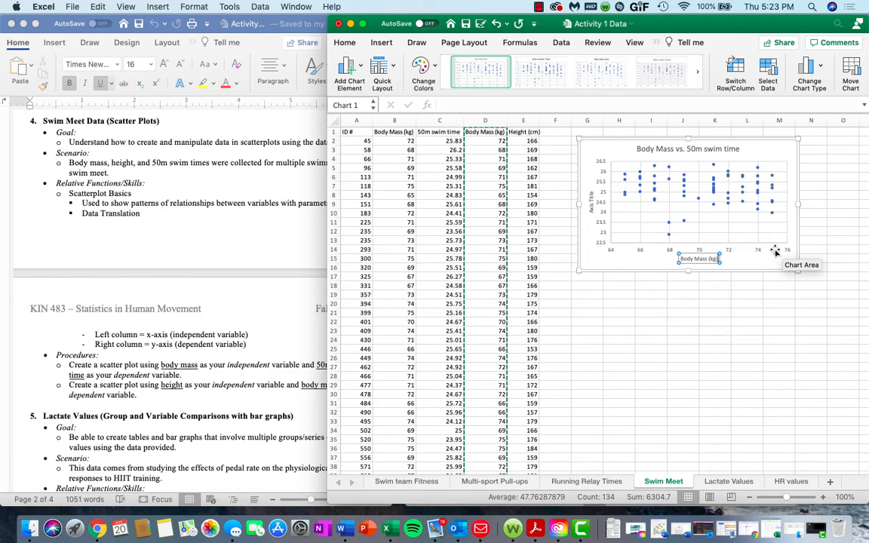
Set the scatter chart's vertical axis title to "50 m Swim Time"
left_click(591, 195)
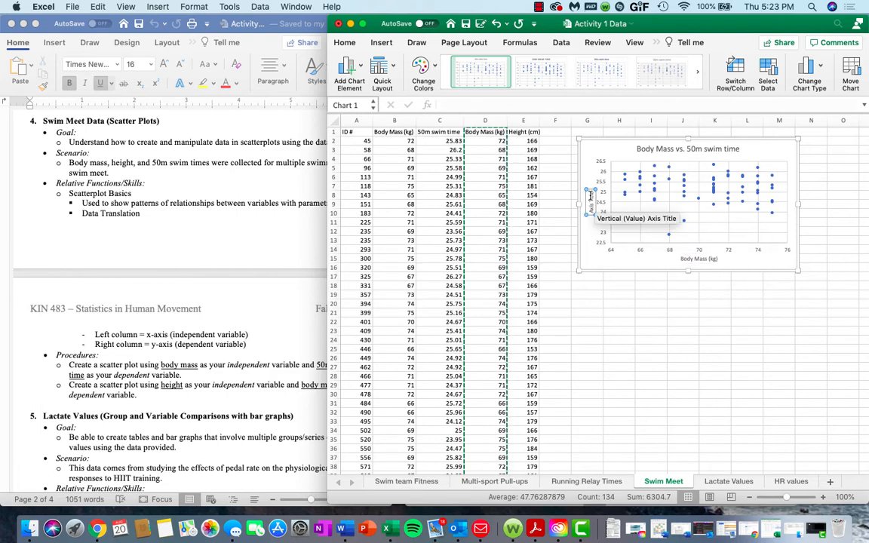
left_click_drag(591, 191, 592, 215)
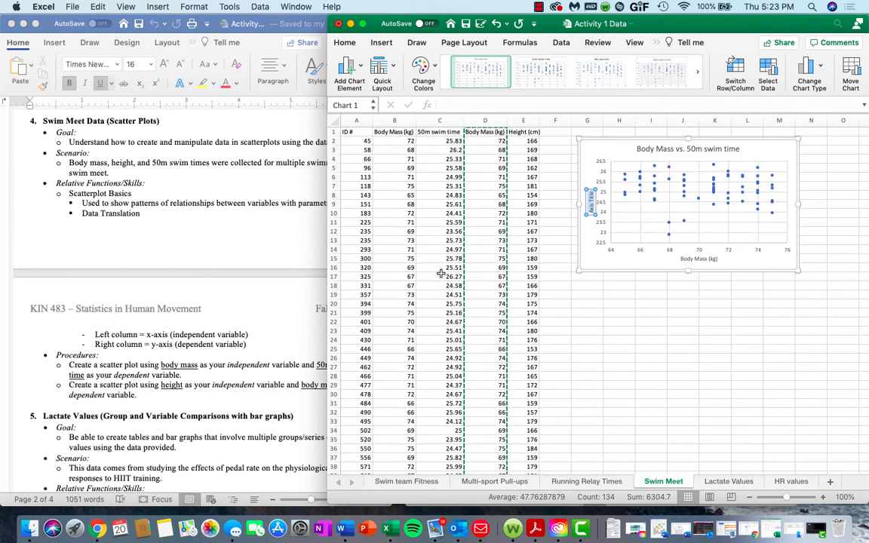
type("50")
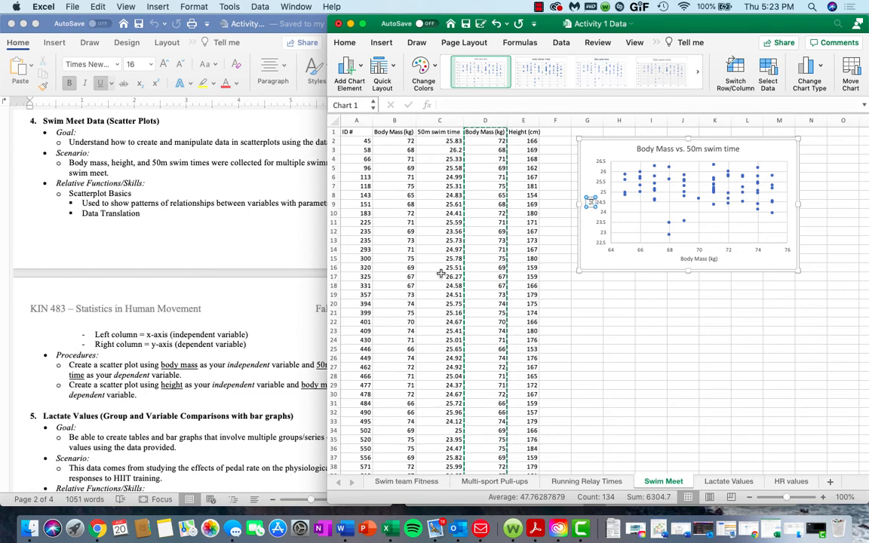
type(" m")
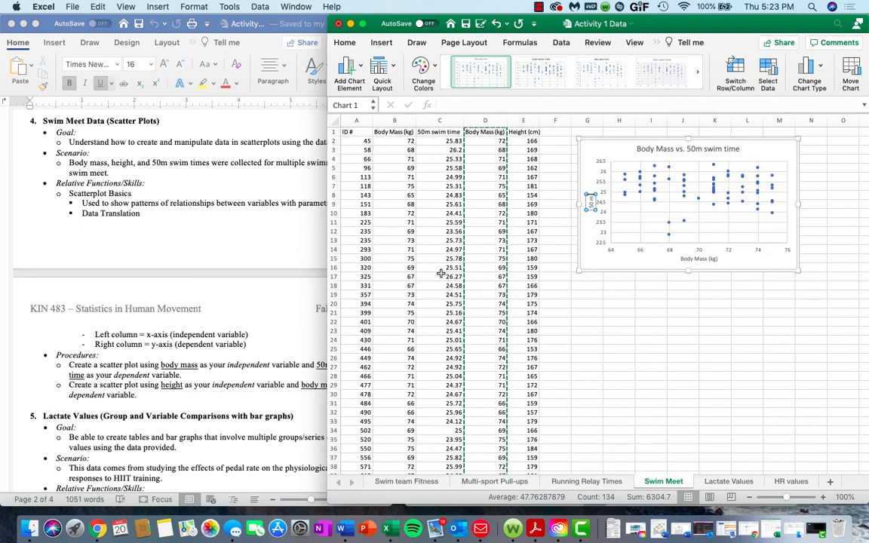
type(" Swim Time")
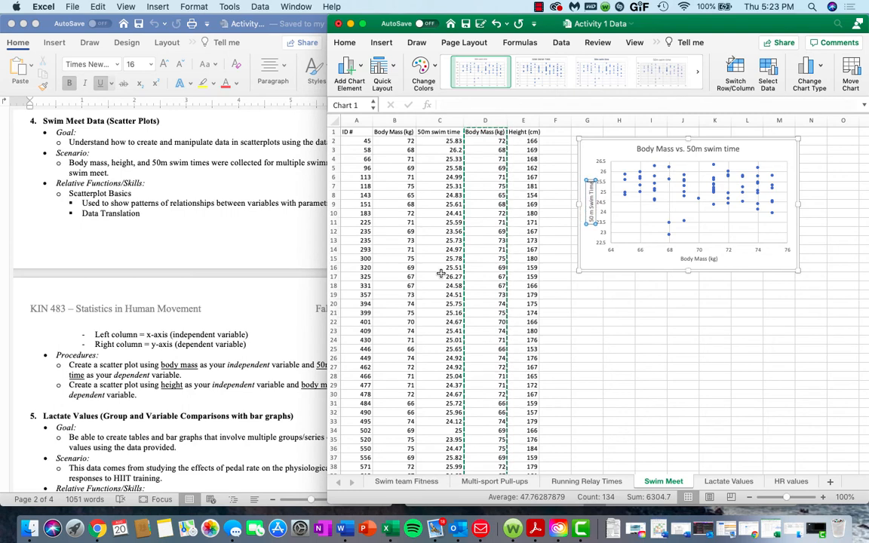
Add the unit "(sec)" to the end of the scatter chart's vertical axis title
type(" (s")
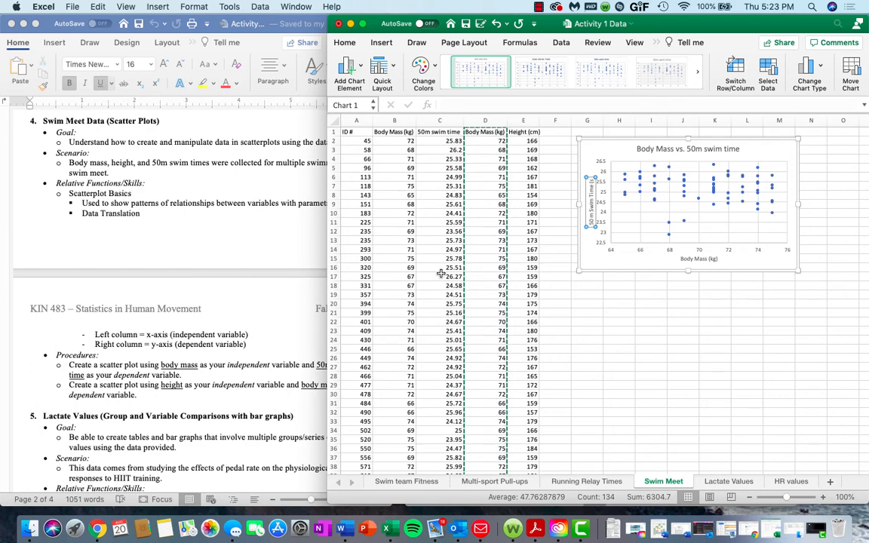
type("ec)")
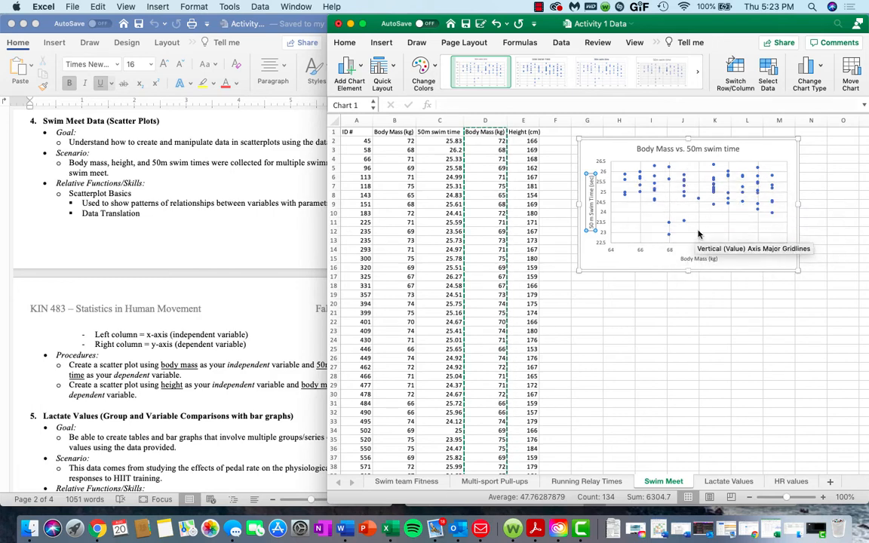
Try a major unit of 1 on the scatter chart's horizontal axis, and reset it to the automatic value
left_click(612, 253)
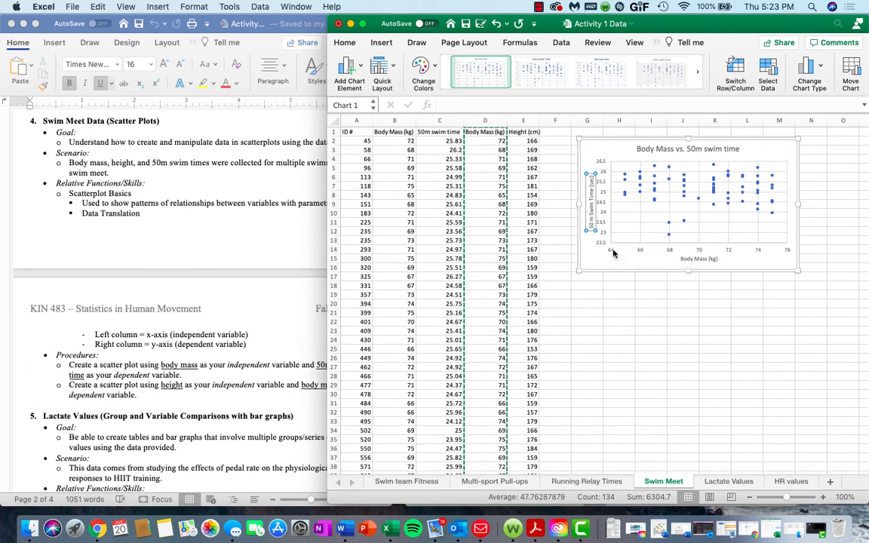
double_click(613, 252)
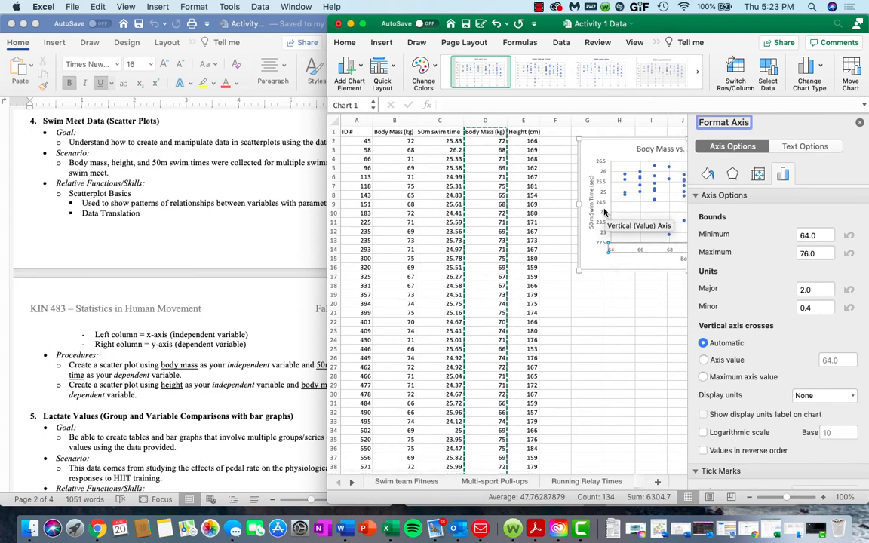
scroll(598, 157, "right", 3)
scroll(599, 158, "right", 3)
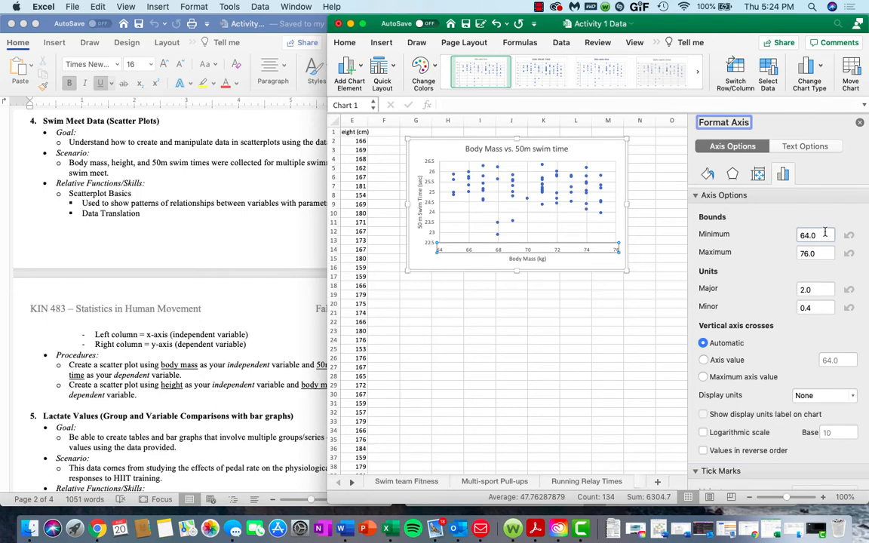
left_click(814, 290)
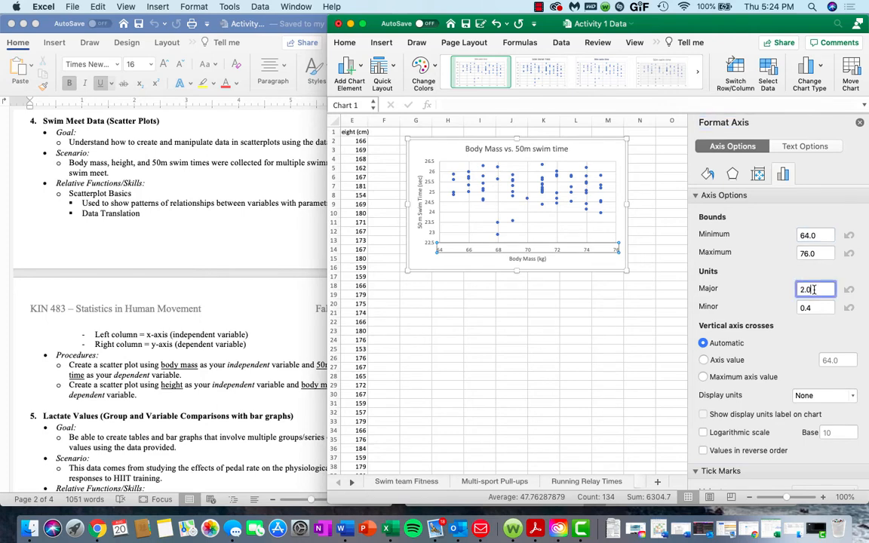
key("BackSpace")
key("BackSpace")
type("1")
key("Return")
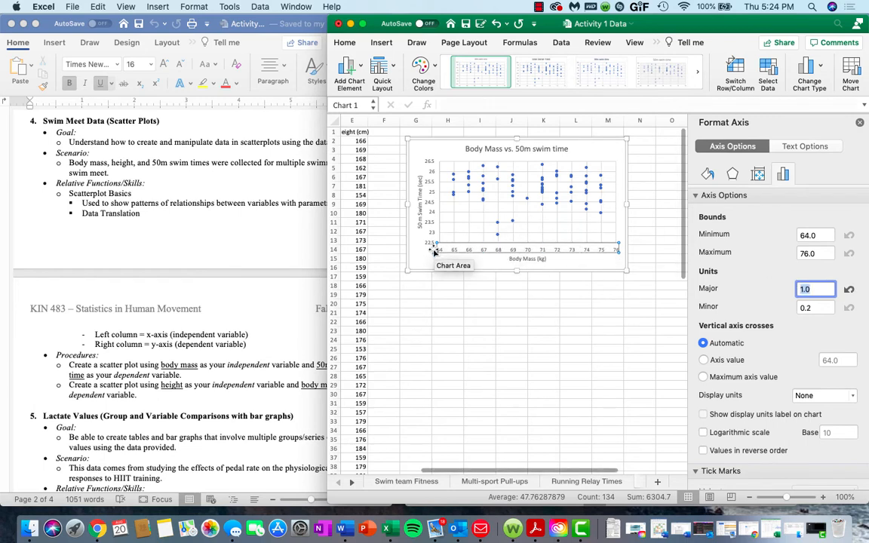
key("BackSpace")
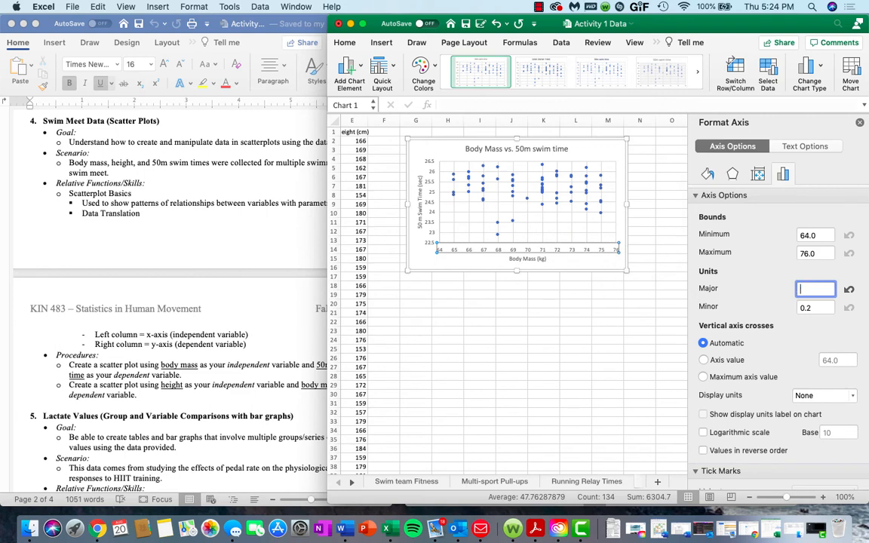
key("Return")
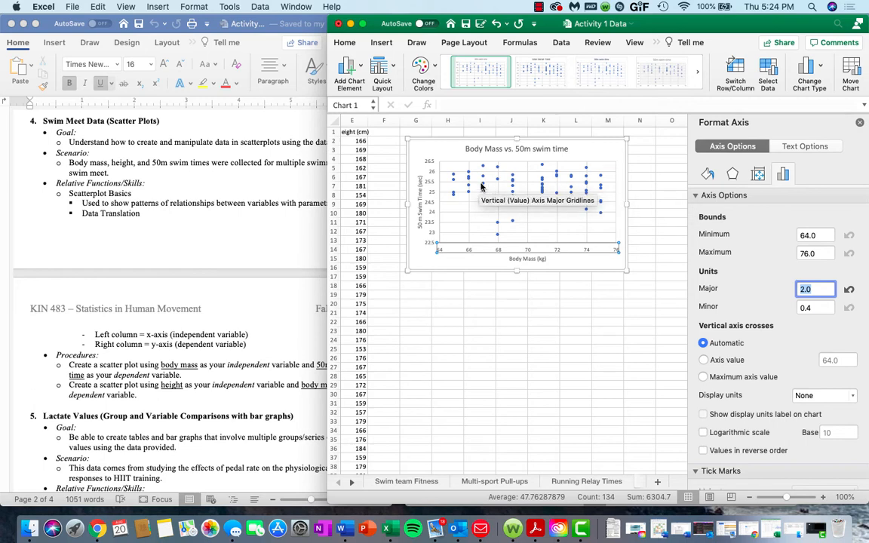
Try a major unit of 1 on the scatter chart's vertical axis, reset it to automatic, and deselect the chart
left_click(432, 187)
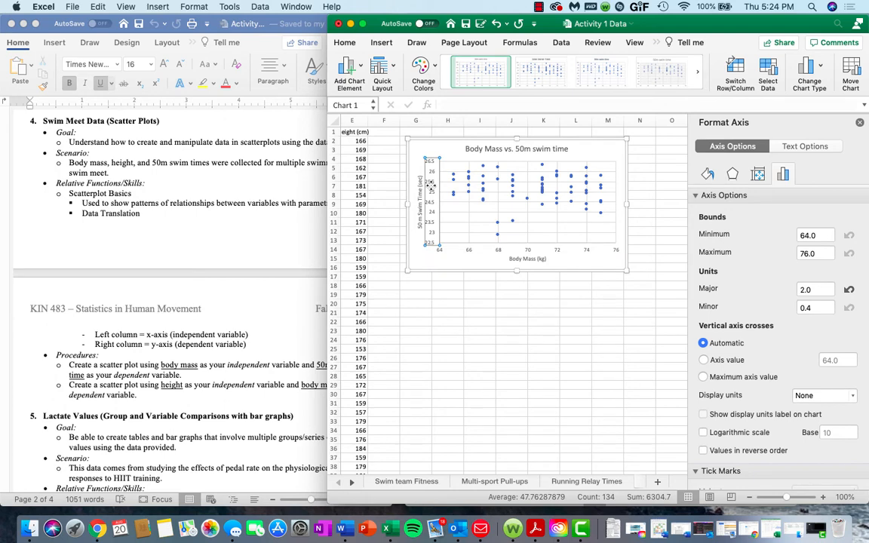
left_click(815, 288)
type("1")
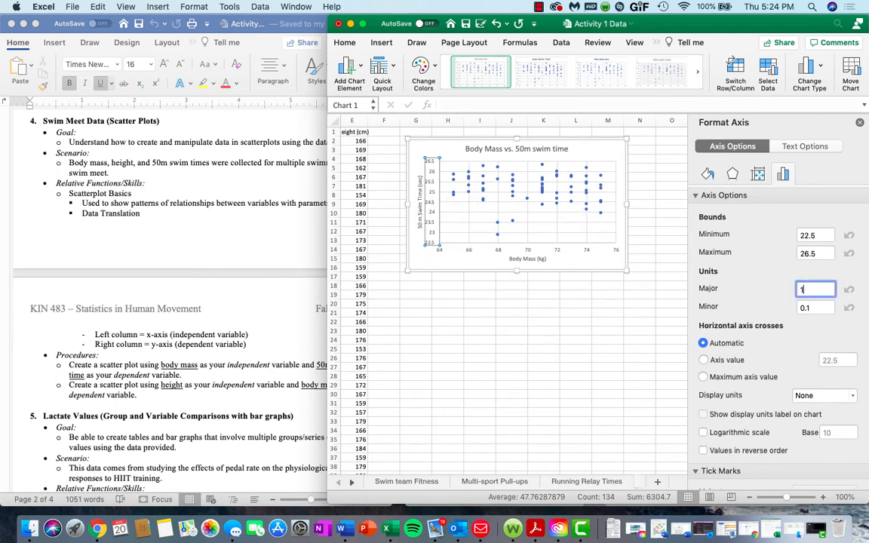
key("Return")
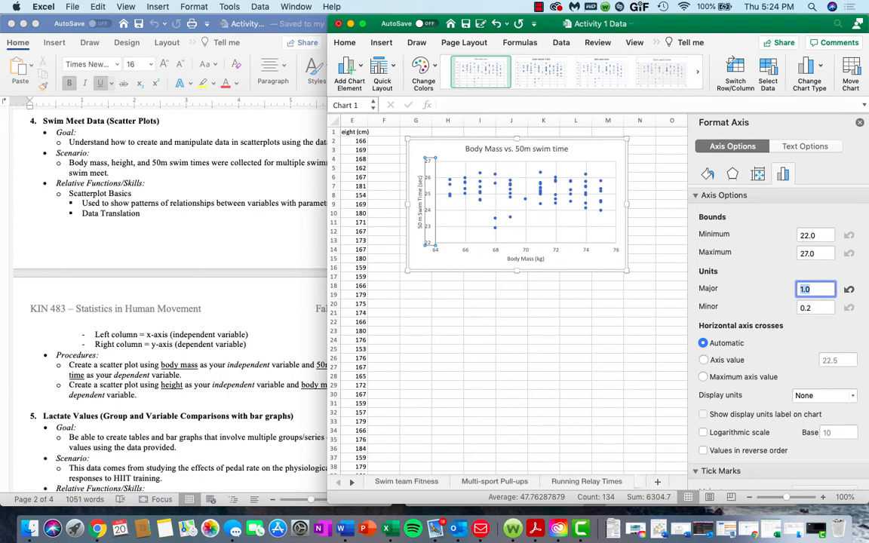
key("BackSpace")
key("Return")
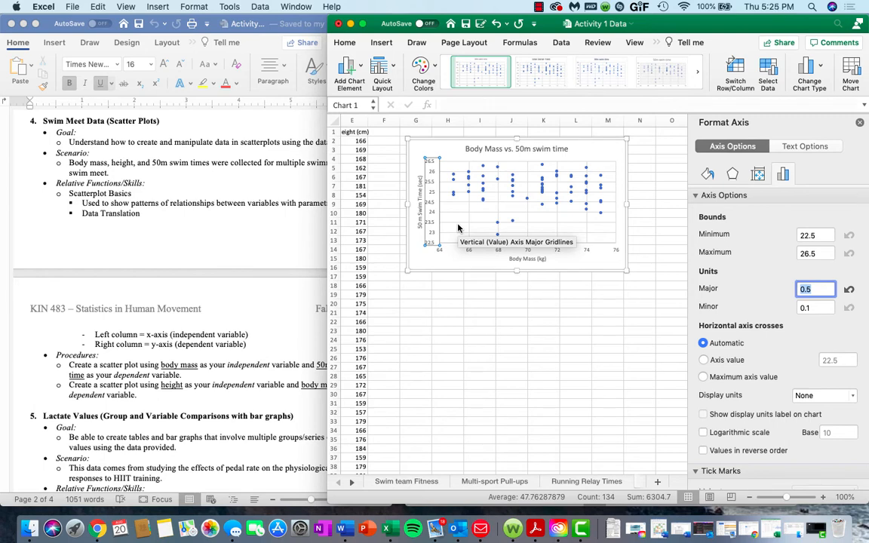
left_click(486, 290)
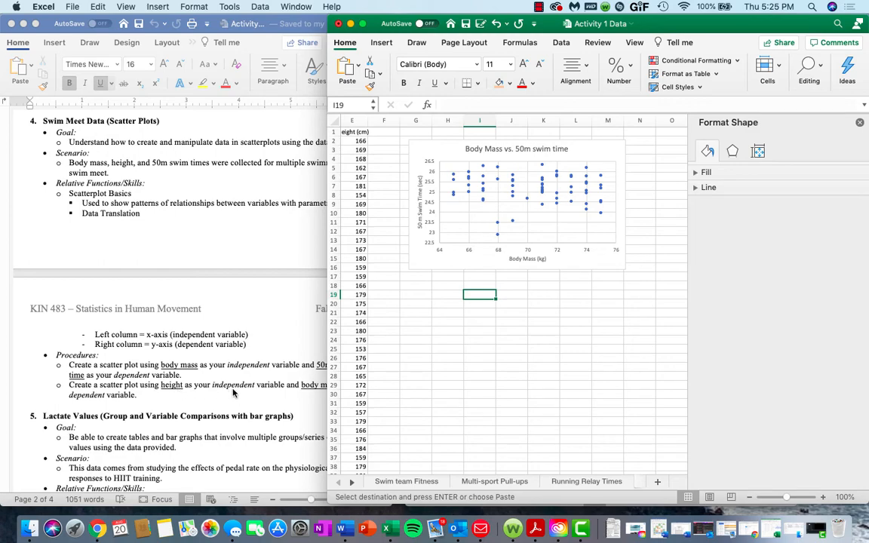
Copy the Body Mass (kg) column D into column F, directly after the Height (cm) column
scroll(233, 392, "right", 3)
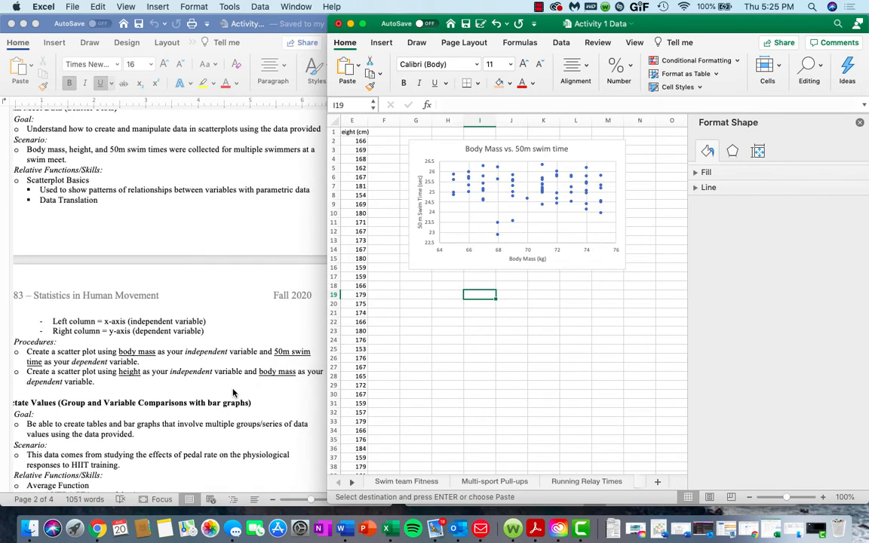
scroll(233, 393, "left", 1)
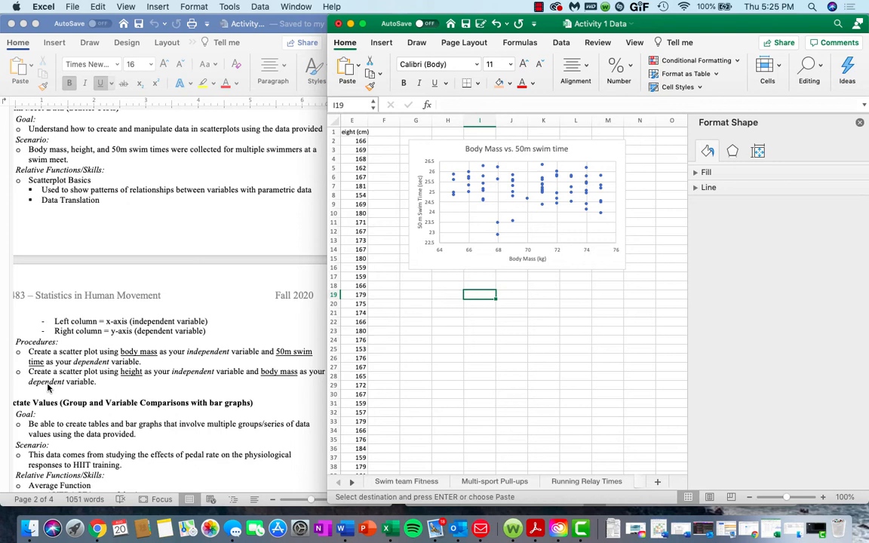
left_click(393, 357)
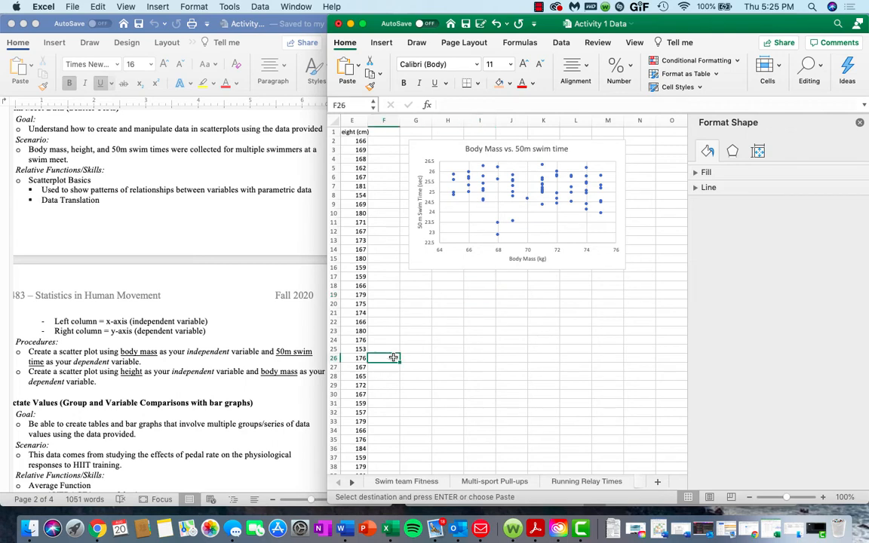
scroll(393, 357, "left", 5)
scroll(393, 357, "right", 2)
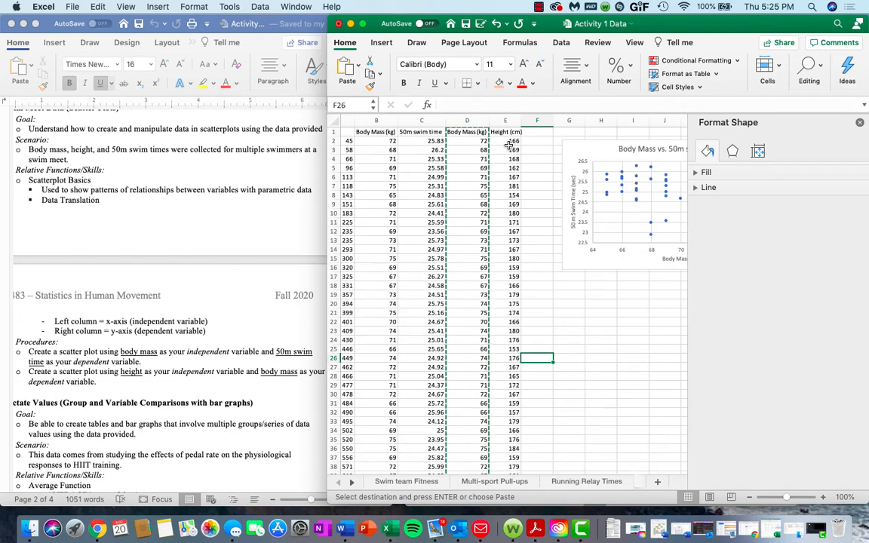
left_click(473, 119)
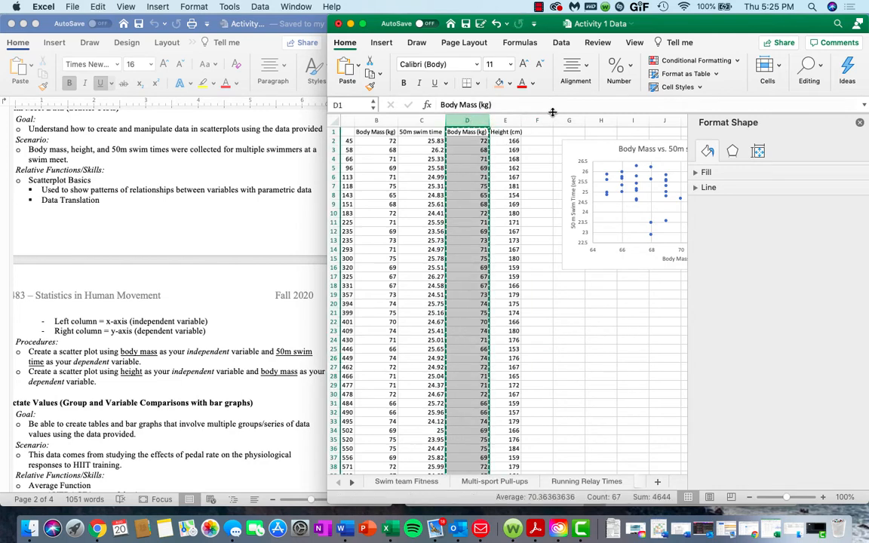
key("cmd+c")
left_click(530, 120)
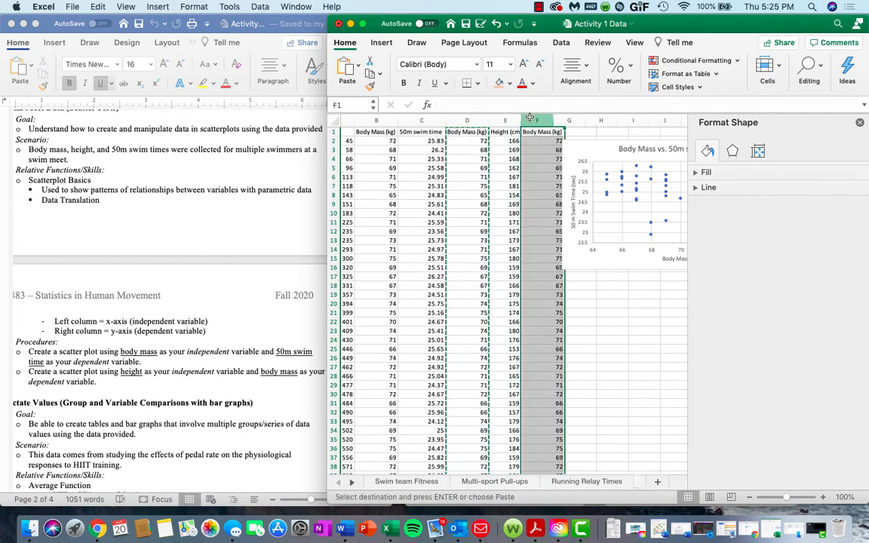
key("super+v")
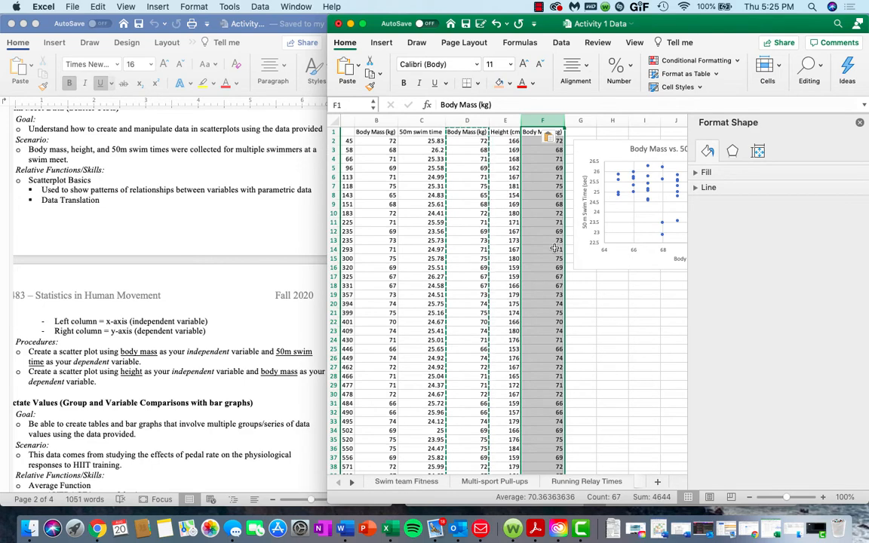
scroll(547, 226, "right", 2)
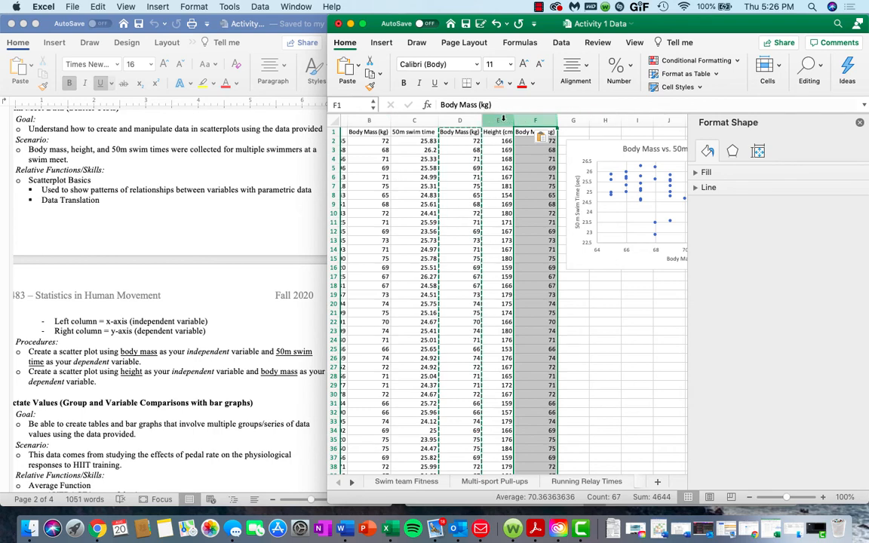
left_click(602, 150)
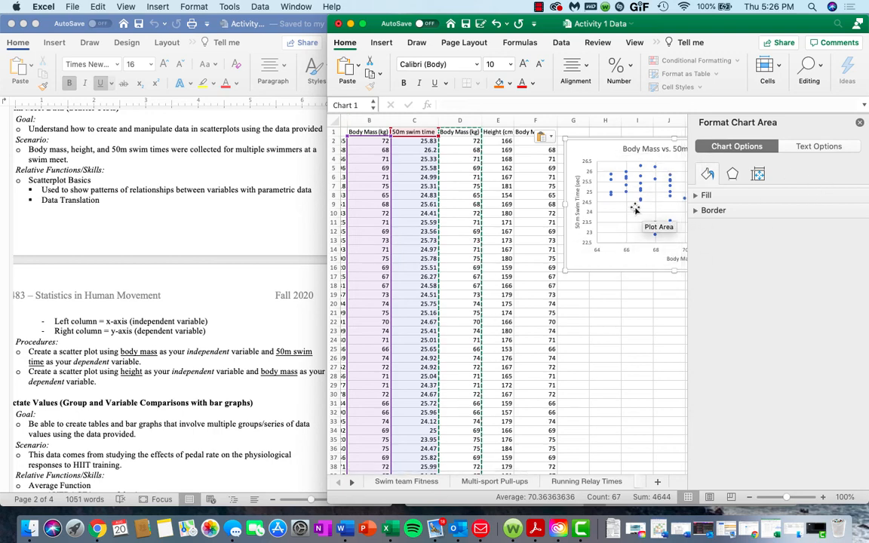
scroll(615, 304, "right", 2)
left_click(615, 303)
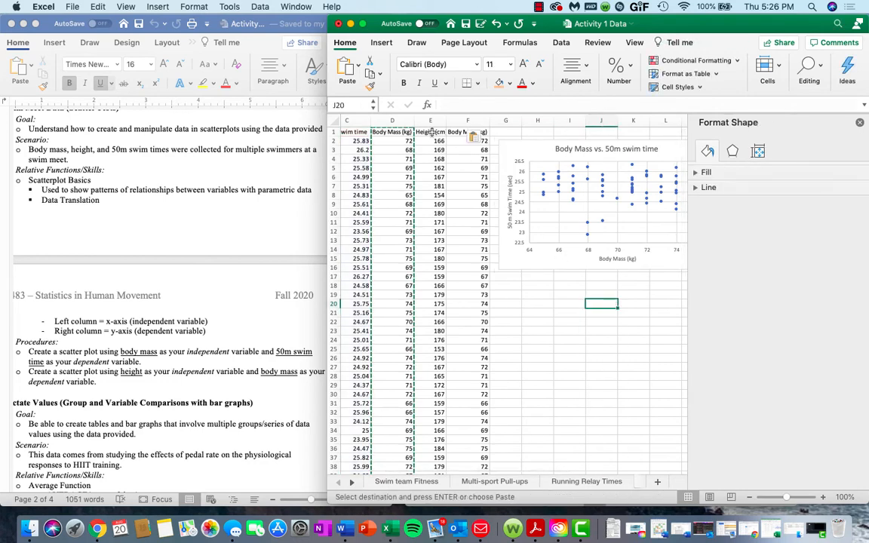
Insert a scatter chart from the height and body mass data in E1:F67 and place it below the first chart
left_click_drag(431, 132, 460, 134)
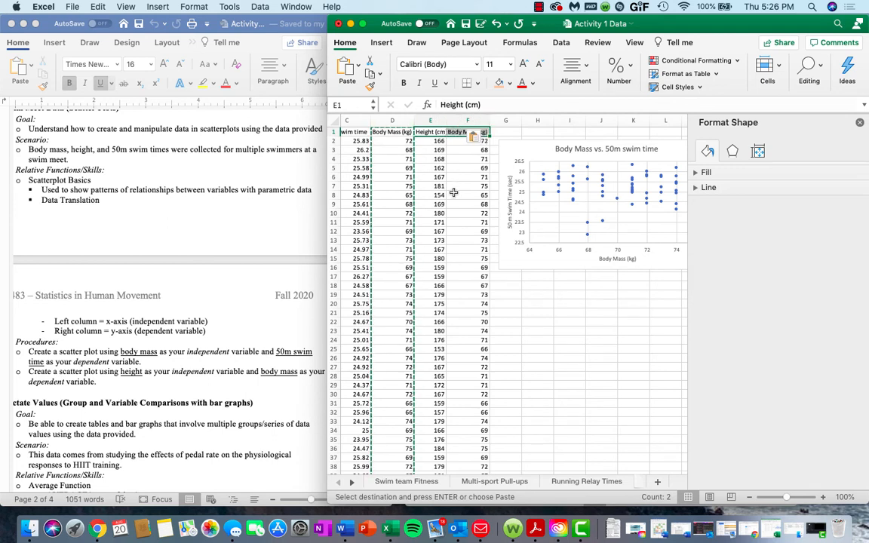
scroll(454, 192, "down", 20)
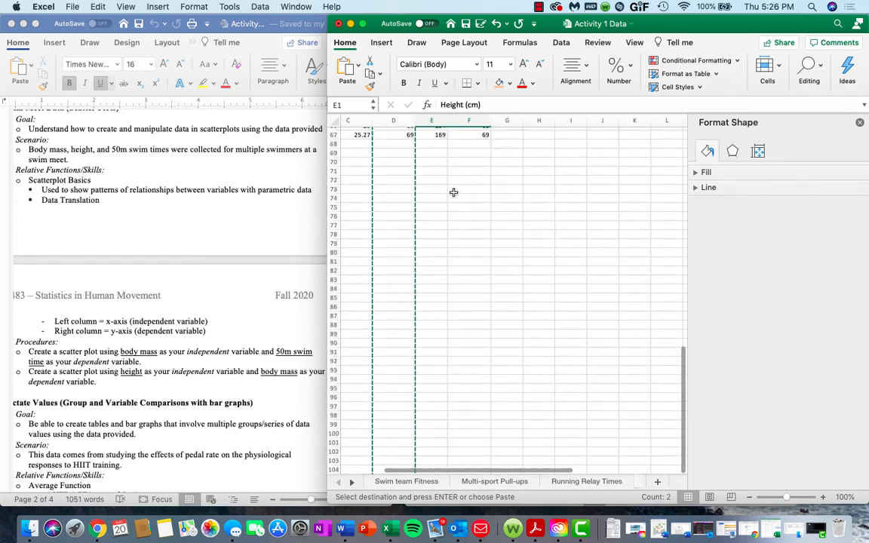
scroll(453, 192, "up", 3)
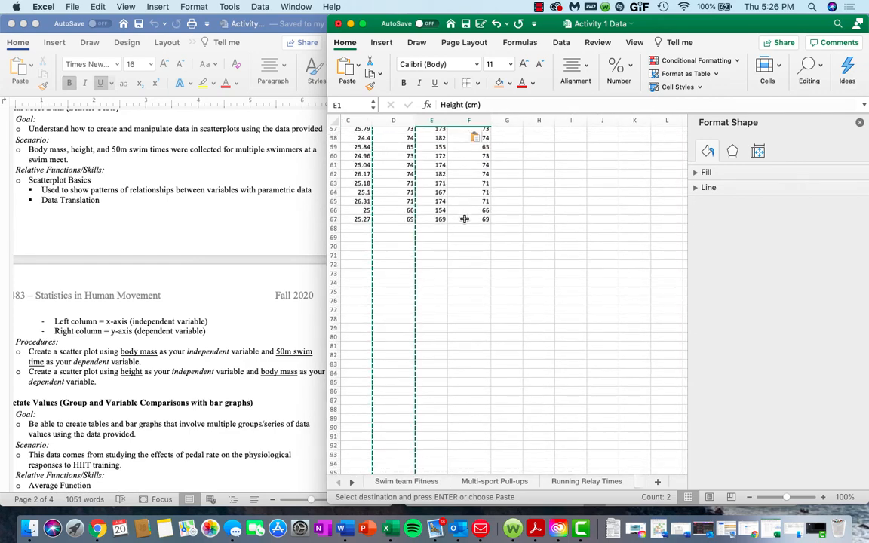
left_click(465, 218, "shift")
scroll(461, 218, "up", 18)
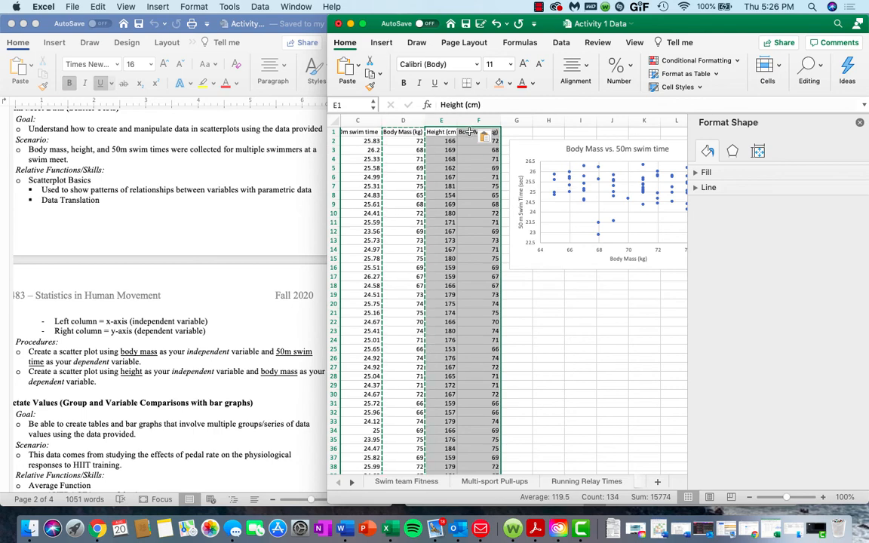
left_click(381, 45)
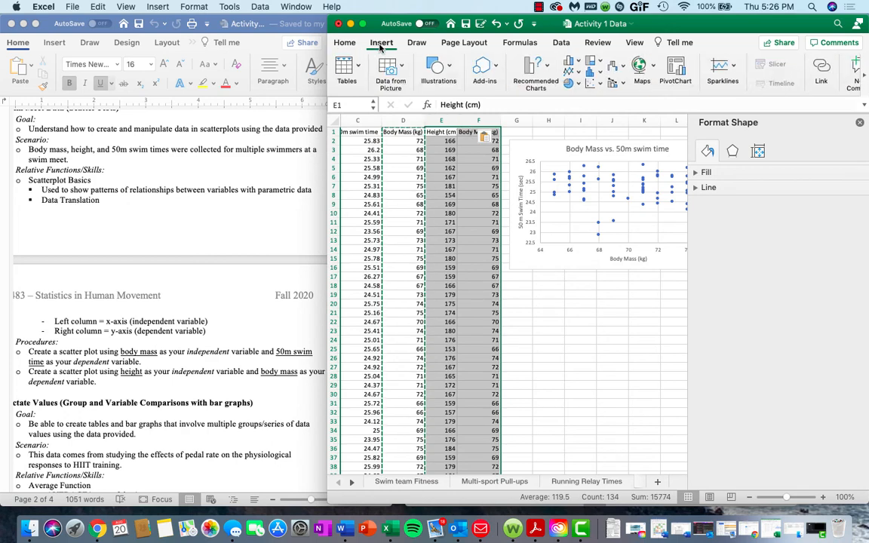
left_click(601, 85)
left_click(585, 124)
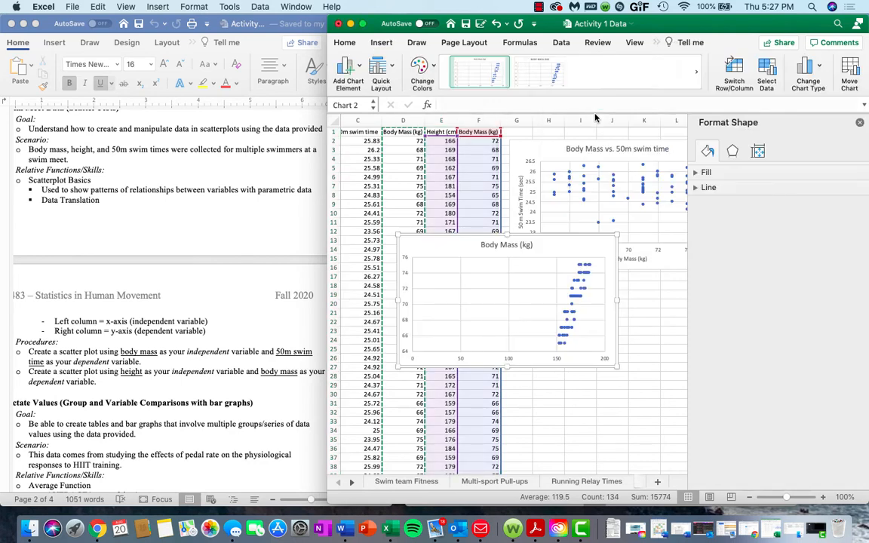
left_click(859, 122)
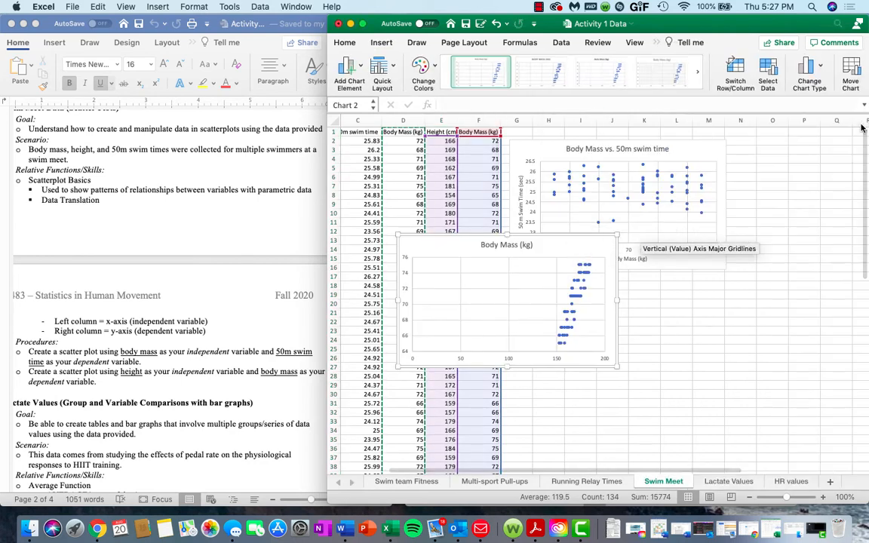
left_click_drag(546, 239, 656, 282)
Retitle the second scatter chart "Height vs. Body Mass"
left_click(643, 290)
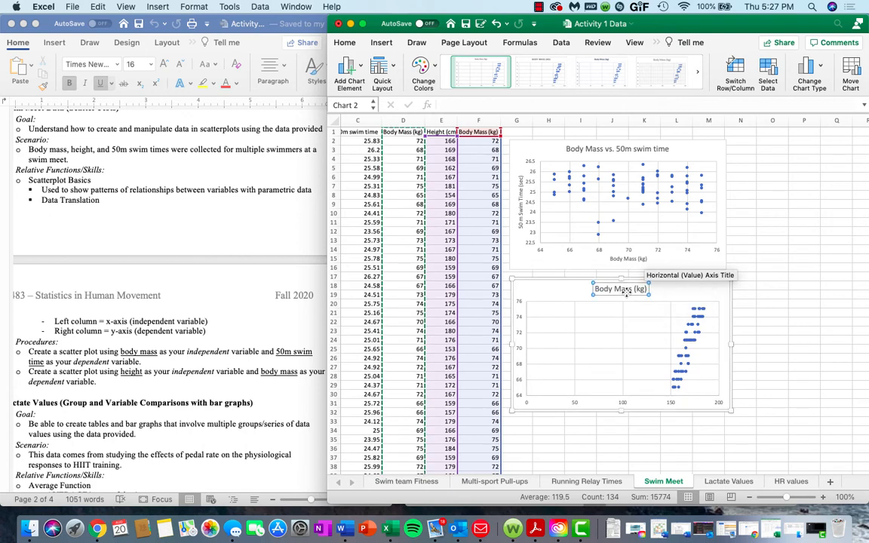
left_click(645, 290)
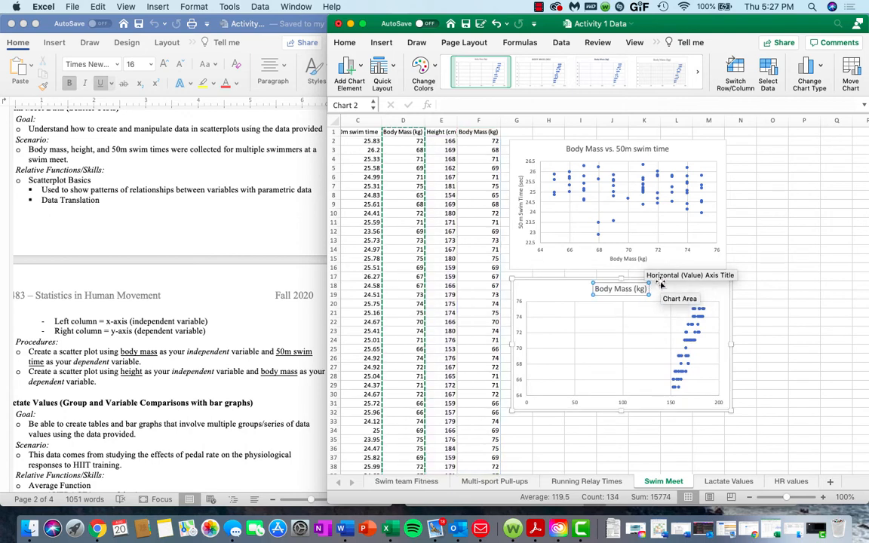
key("BackSpace")
key("BackSpace")
key("BackSpace")
key("BackSpace")
key("BackSpace")
key("BackSpace")
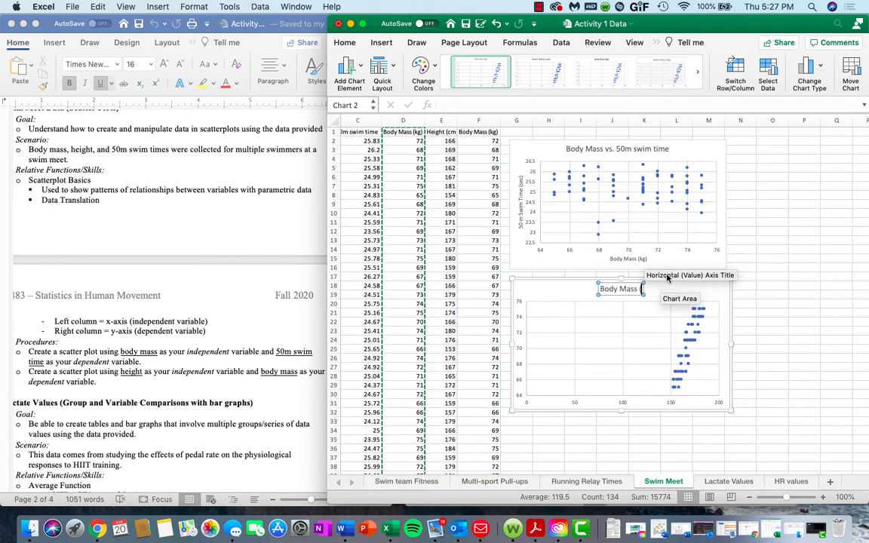
type("s")
key("Left")
key("Left")
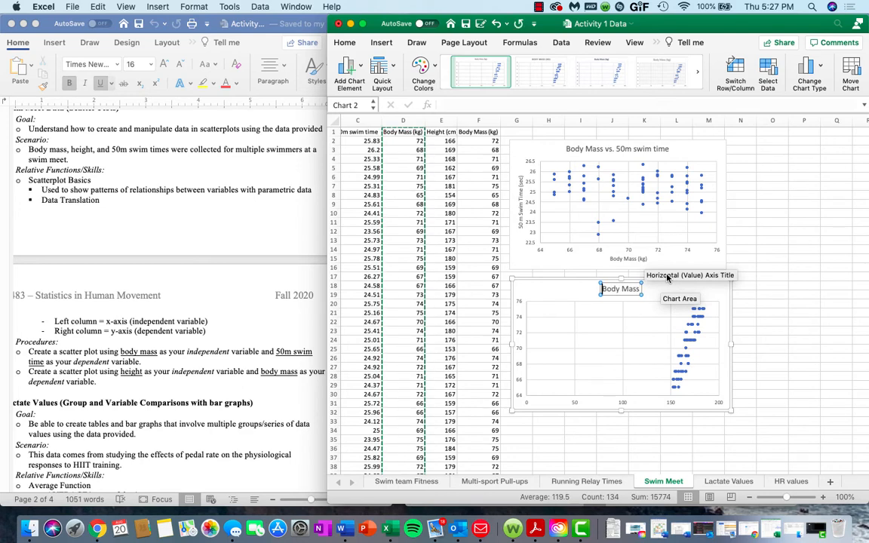
type("Height vs")
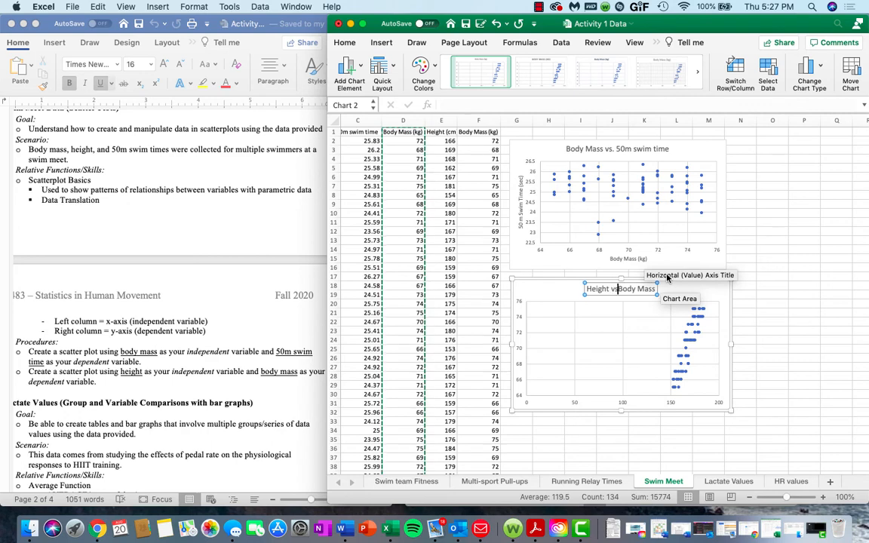
type(".")
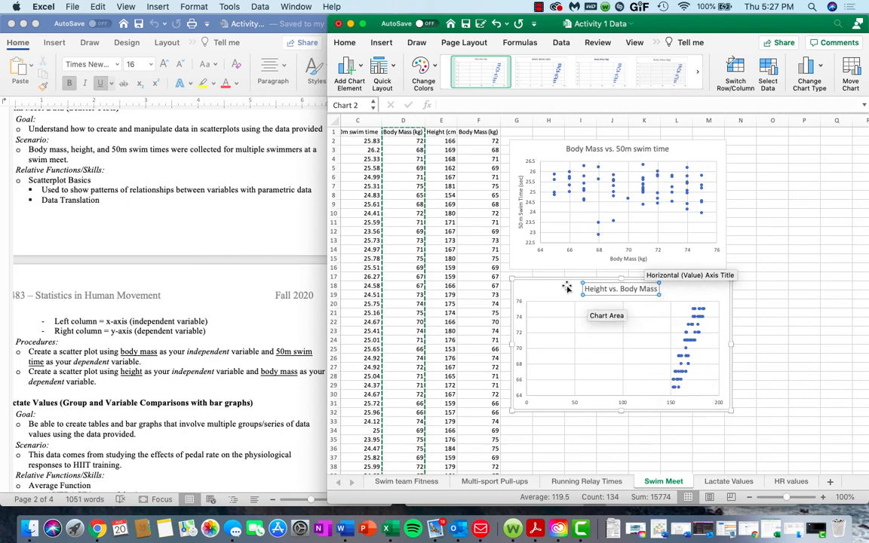
Add primary horizontal and primary vertical axis titles to the Height vs. Body Mass chart
left_click(515, 280)
left_click(360, 68)
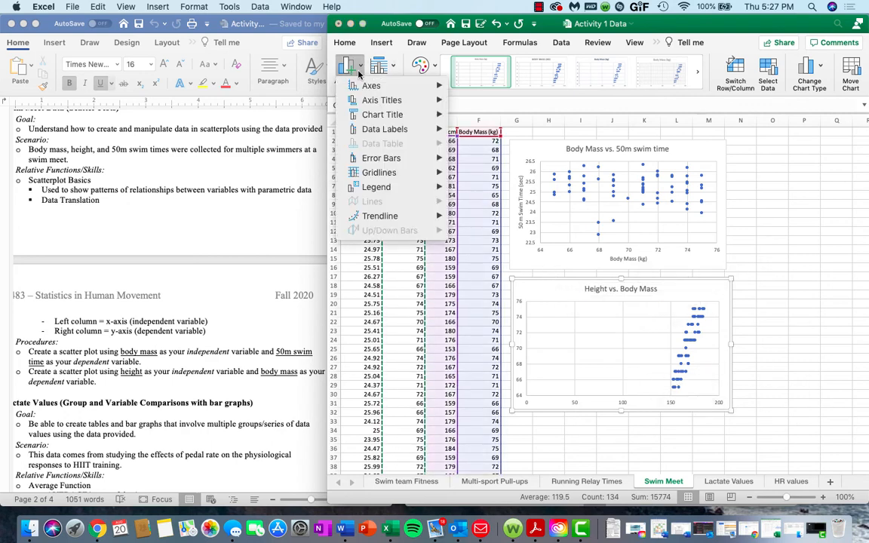
mouse_move(366, 88)
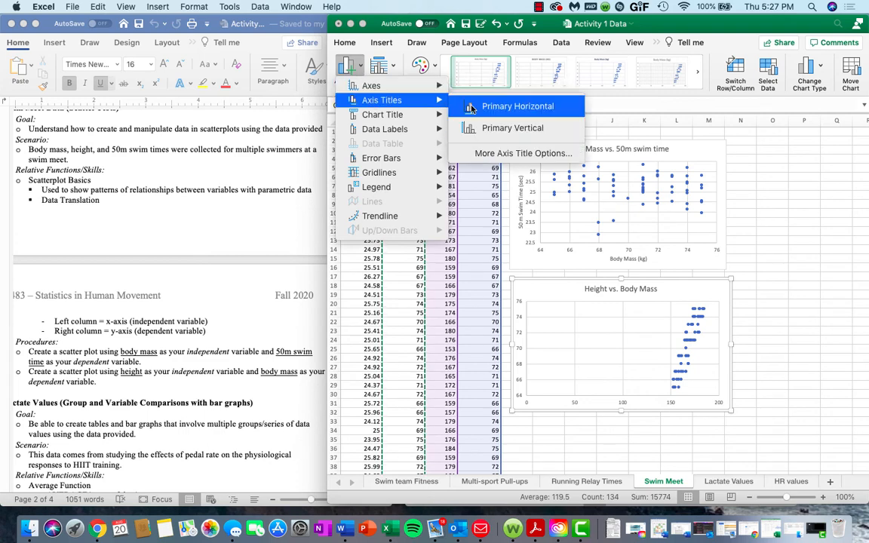
left_click(502, 101)
left_click(360, 66)
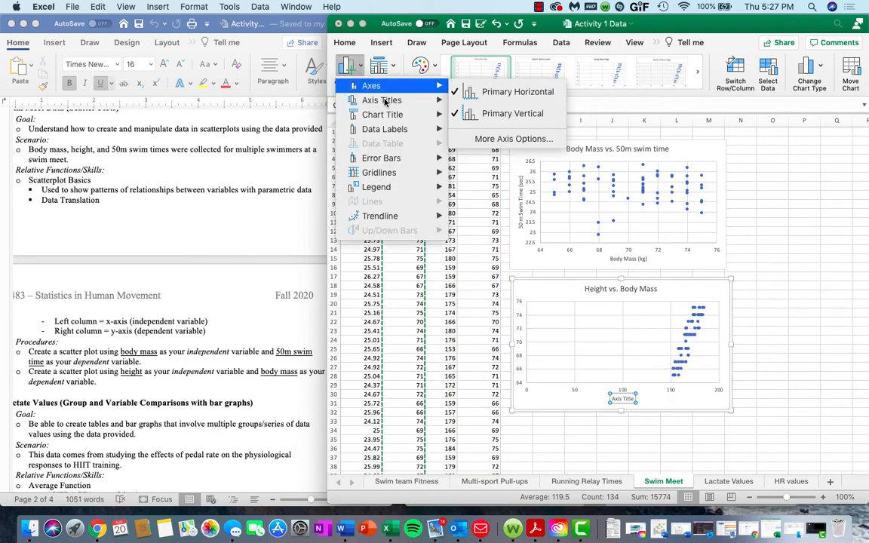
mouse_move(381, 100)
left_click(497, 128)
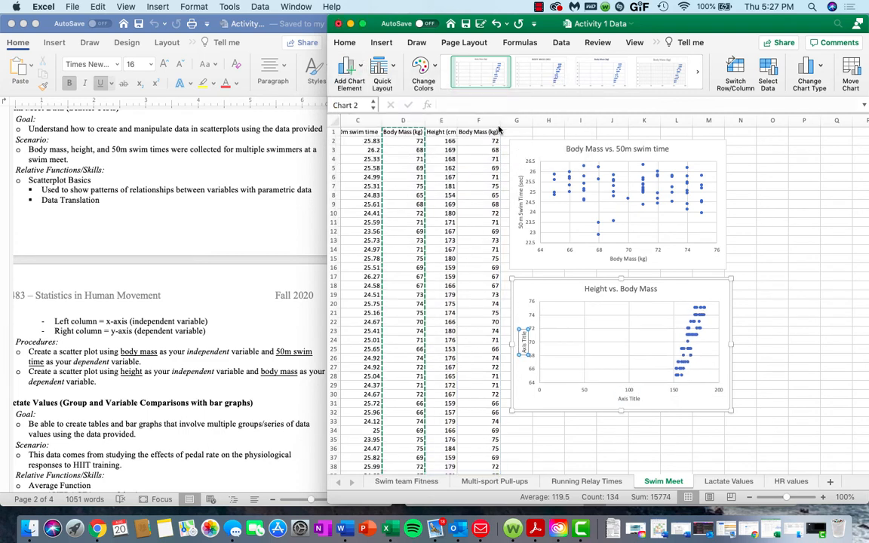
Label the Height vs. Body Mass chart's horizontal axis "Height" and its vertical axis "Body Mass"
double_click(631, 398)
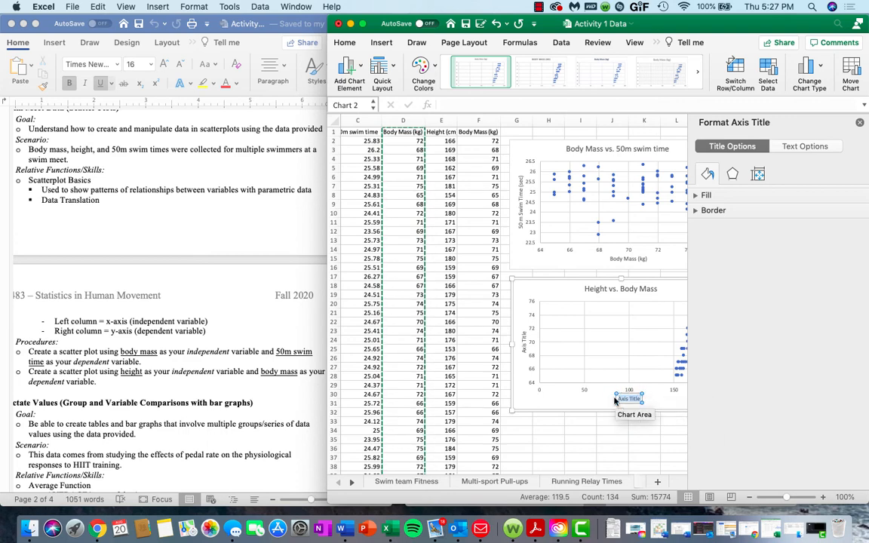
type("Height")
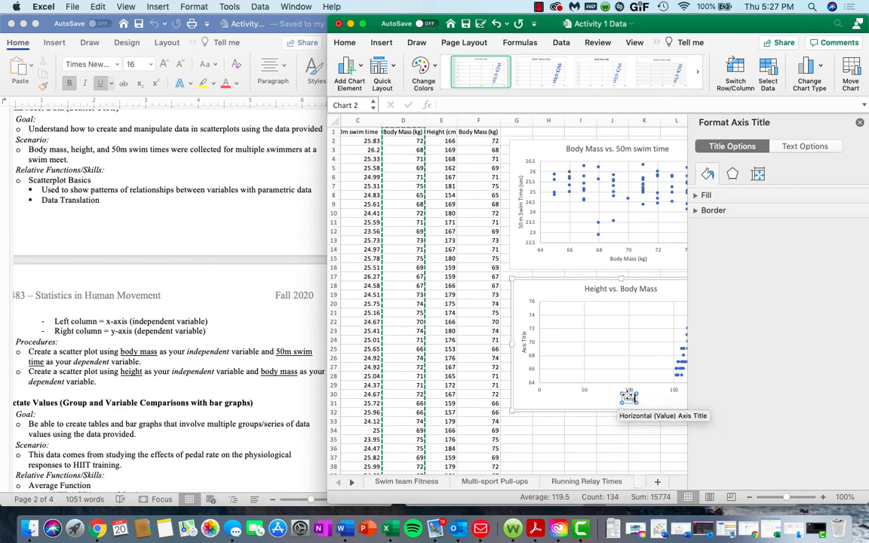
left_click(523, 341)
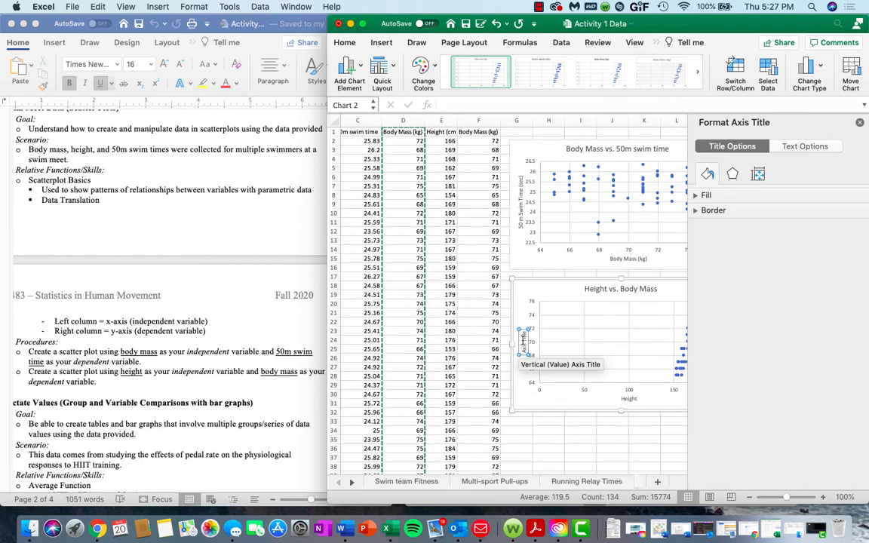
left_click_drag(525, 333, 529, 358)
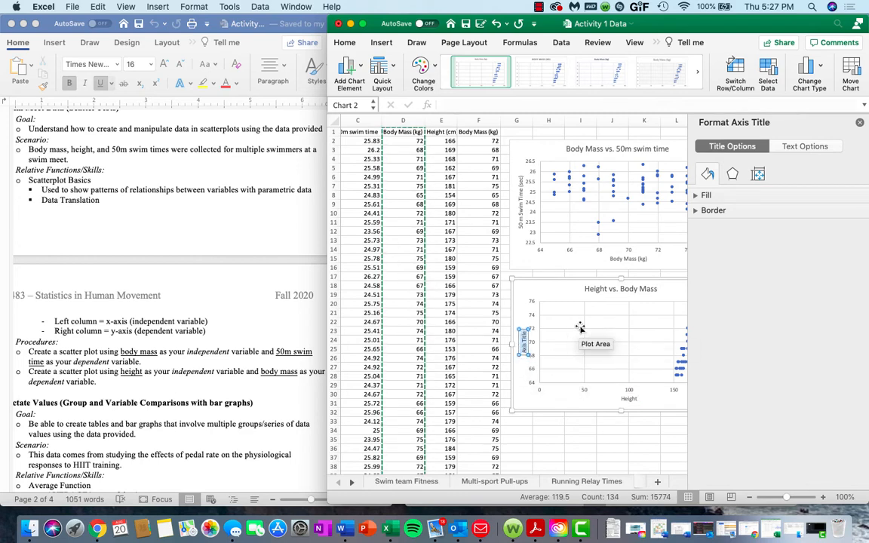
type("Body Mass (kg")
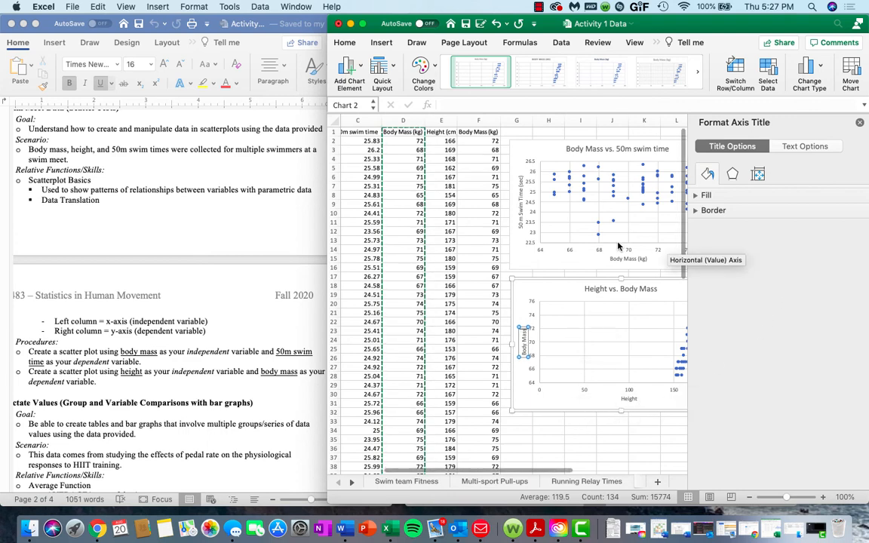
Set the minimum bound of the Height vs. Body Mass chart's horizontal axis to 150
scroll(601, 246, "right", 2)
scroll(602, 246, "right", 3)
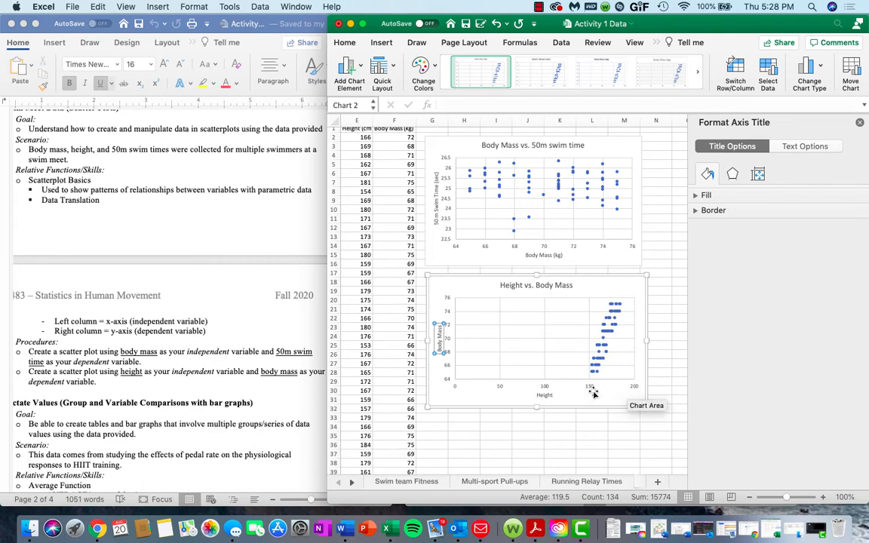
left_click(545, 389)
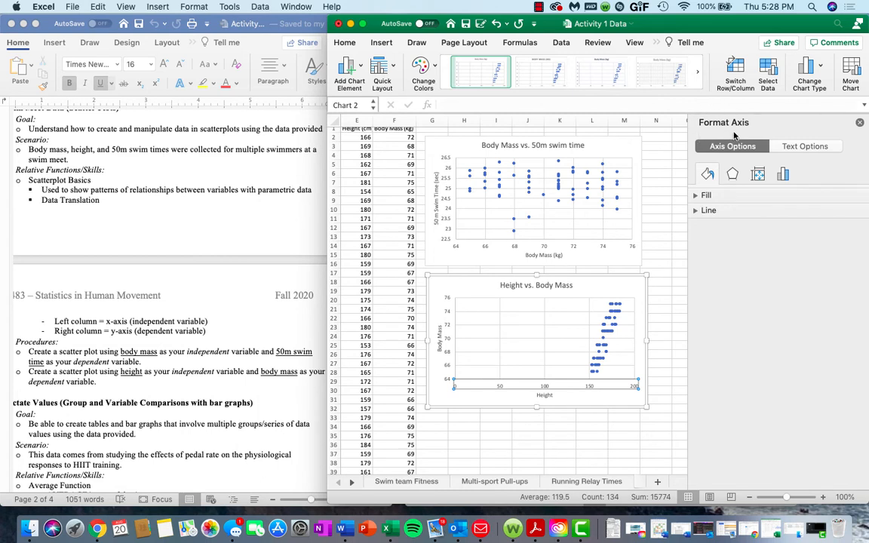
left_click(784, 175)
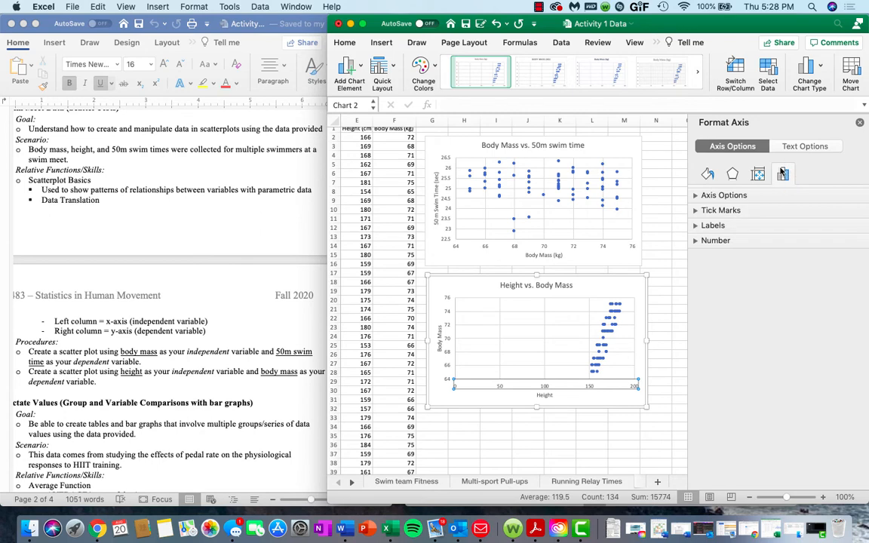
left_click(751, 196)
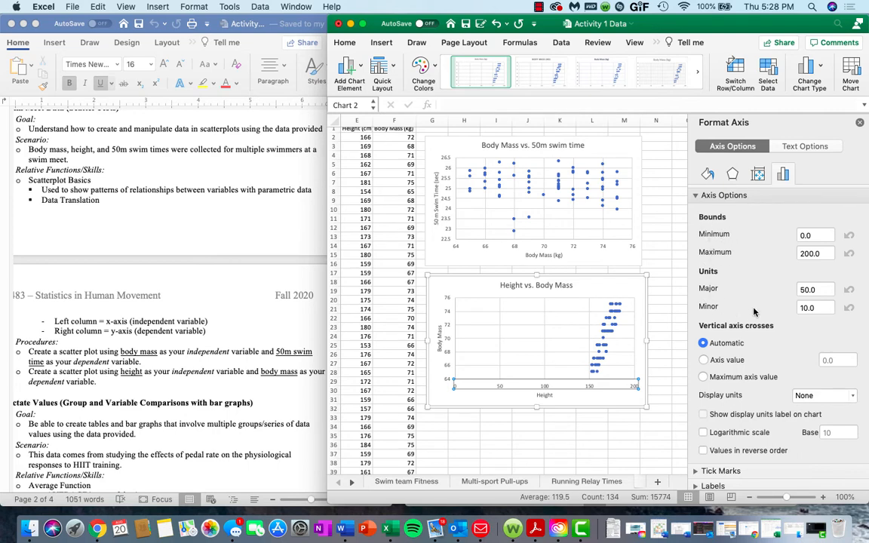
left_click(812, 236)
double_click(813, 235)
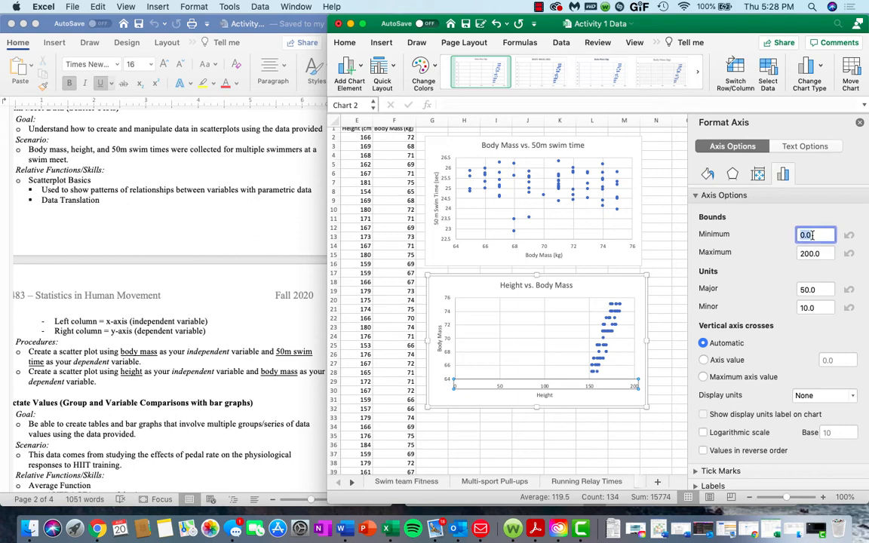
type("150")
key("Return")
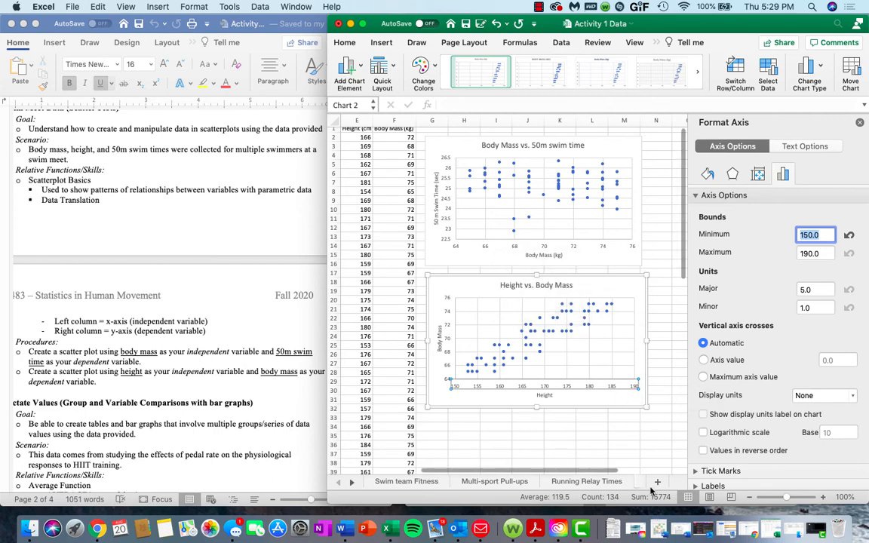
Switch to Word and examine the answer sheet's questions from Swim Meet onward and the activity instructions for Lactate Values
key("ctrl+Up")
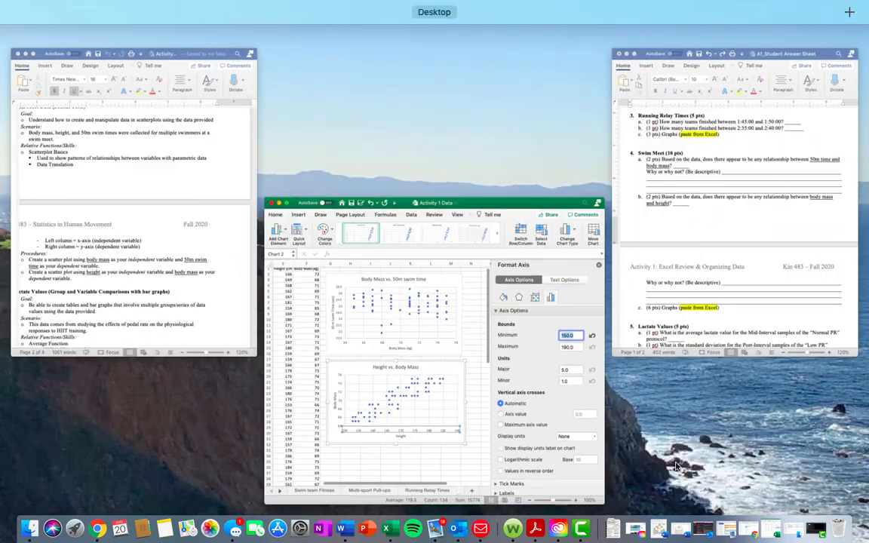
left_click(722, 284)
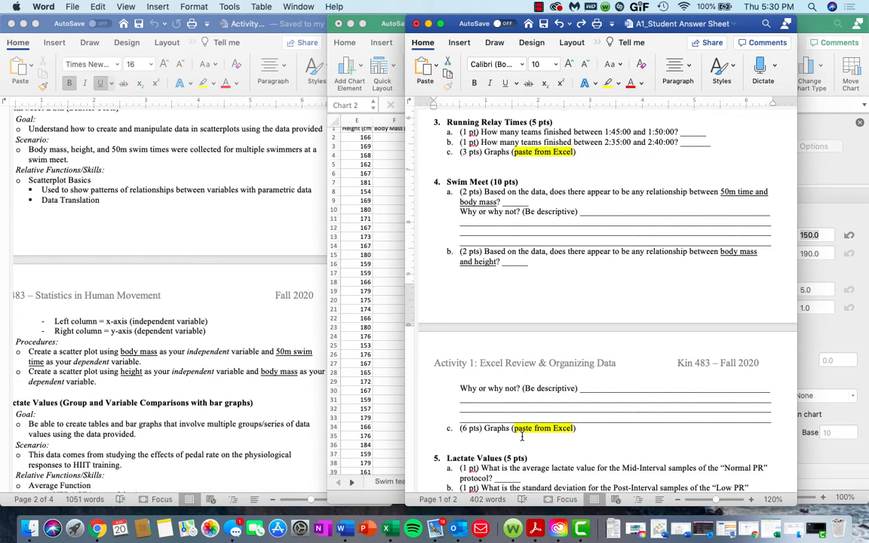
scroll(225, 288, "down", 5)
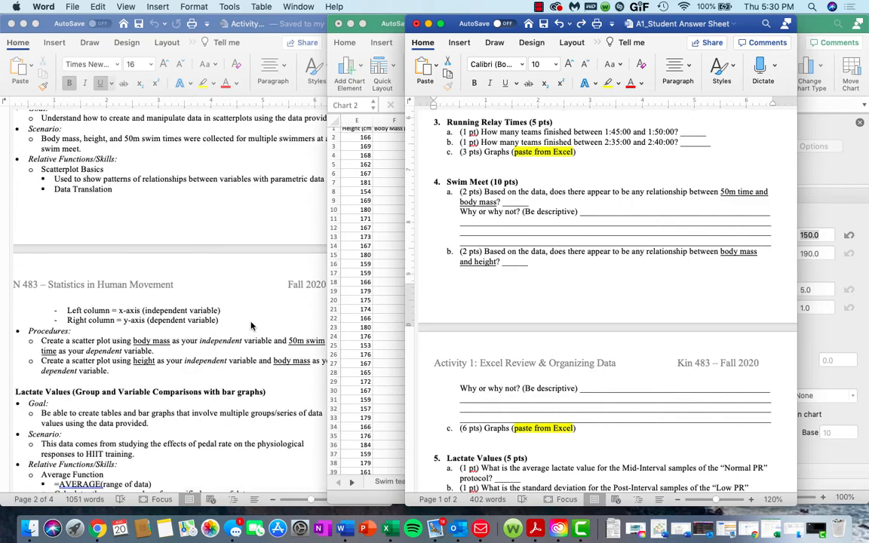
scroll(251, 326, "down", 7)
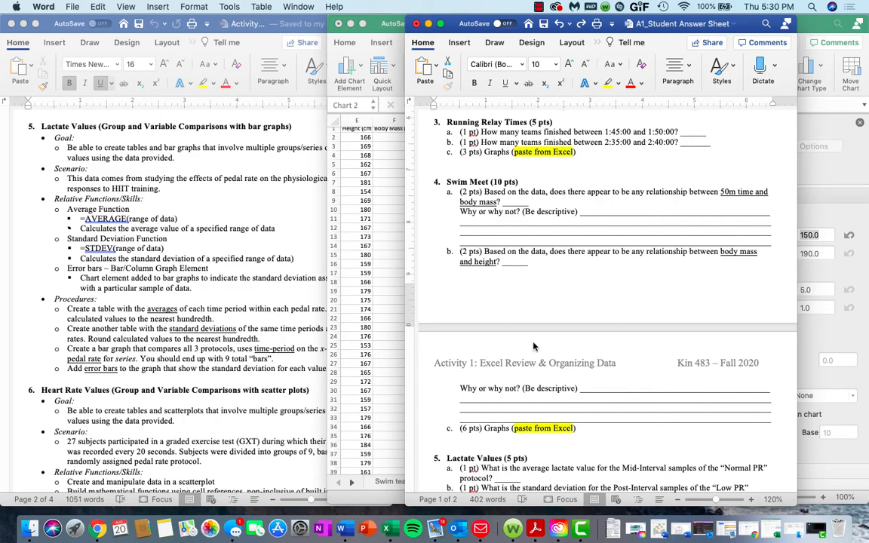
key("ctrl+Up")
left_click(623, 325)
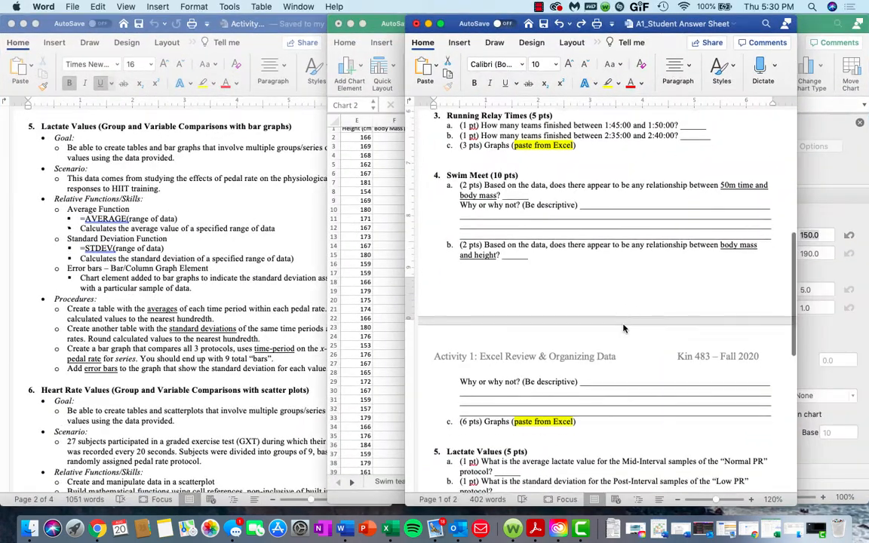
scroll(623, 324, "down", 10)
scroll(624, 324, "down", 3)
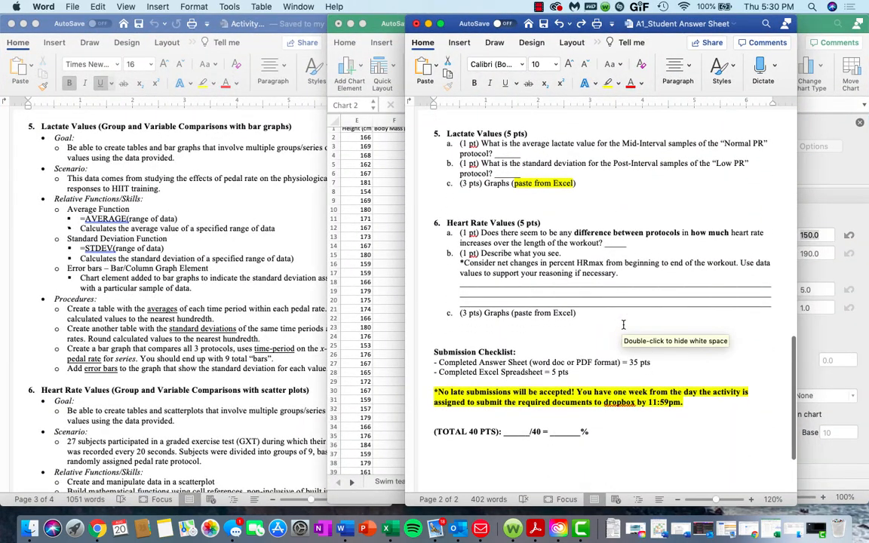
Return to the Activity 1 Data workbook in Excel, close the axis formatting options, and open the Lactate Values sheet
left_click(388, 223)
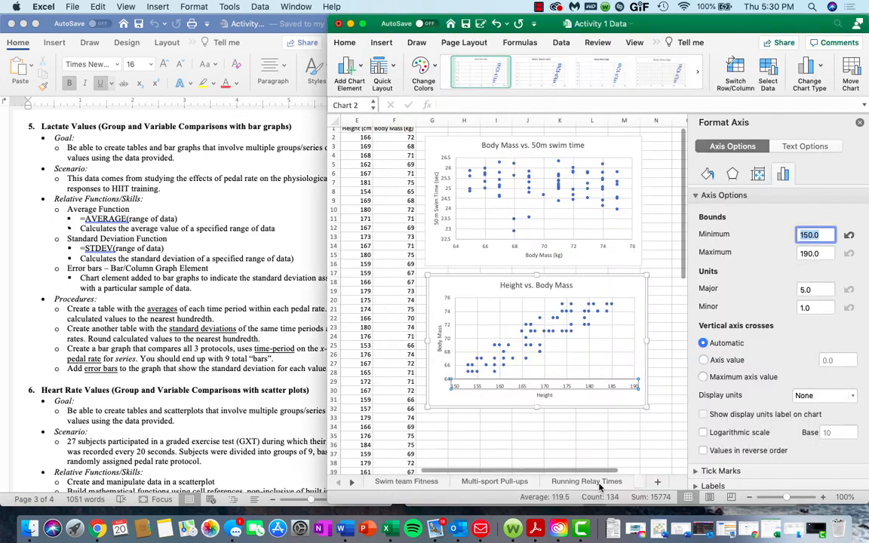
left_click(859, 122)
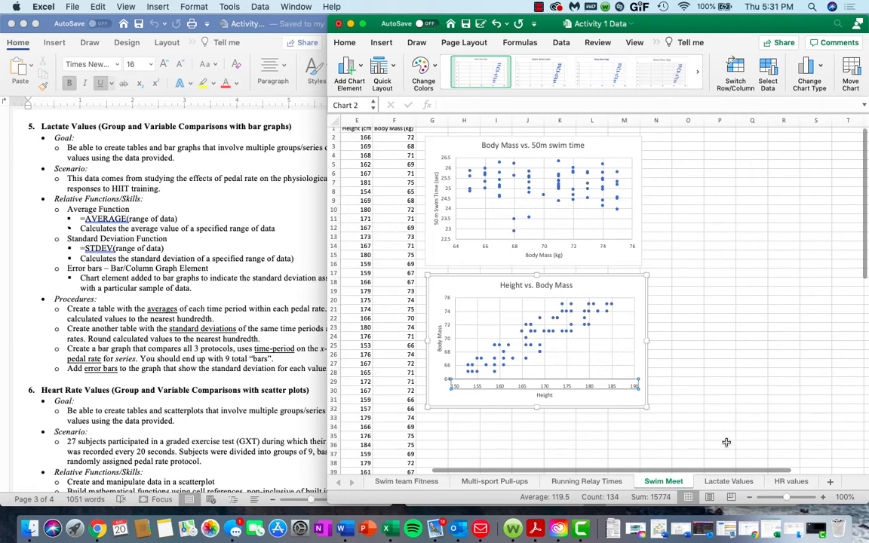
left_click(721, 481)
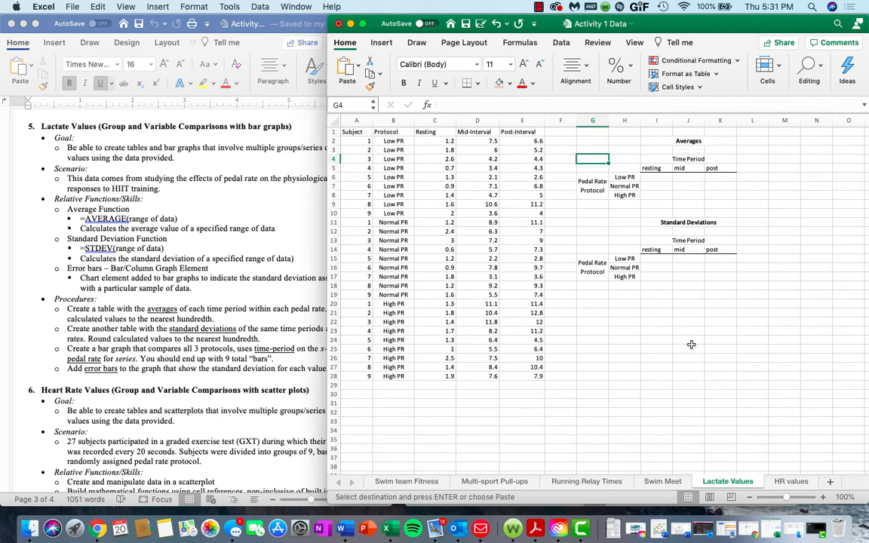
Calculate the Low PR resting average in I6 of the Averages table with =AVERAGE(C2:C10), consulting the Lactate Values instructions in Word
left_click(652, 177)
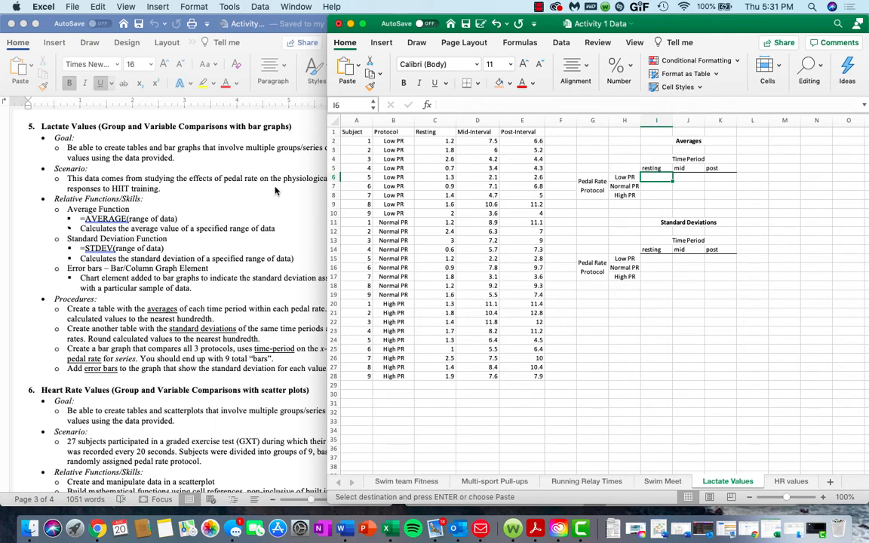
left_click(229, 198)
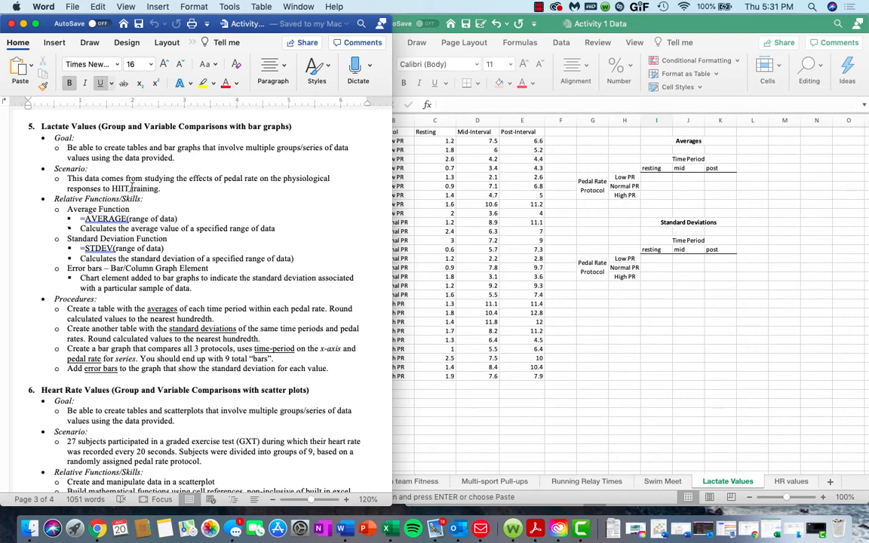
left_click(449, 204)
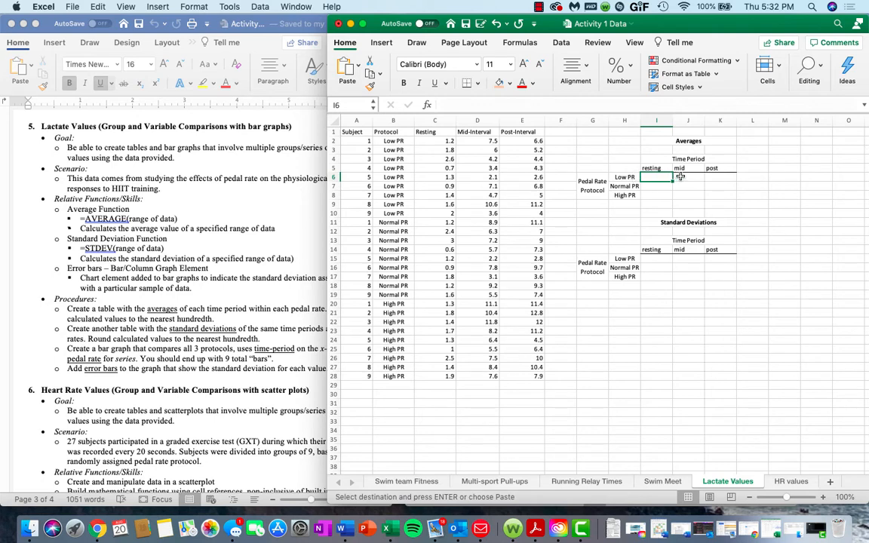
type("=")
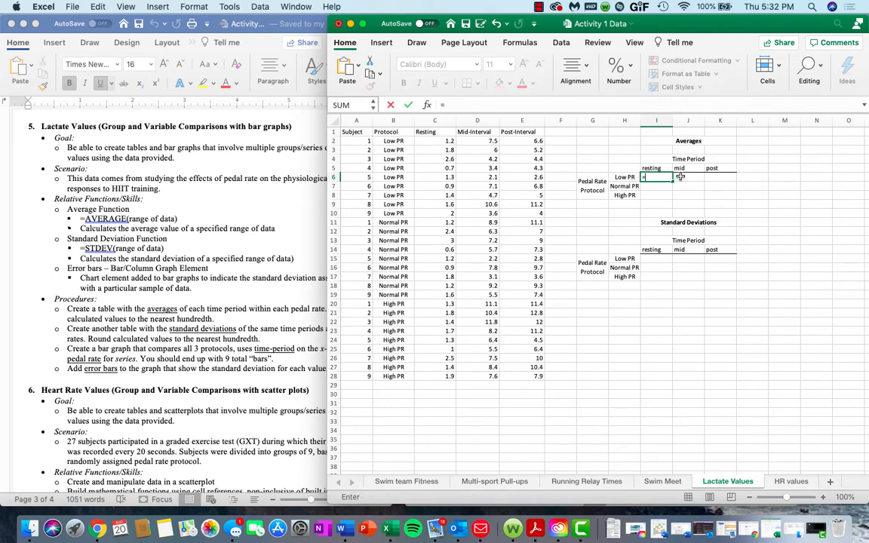
type("average")
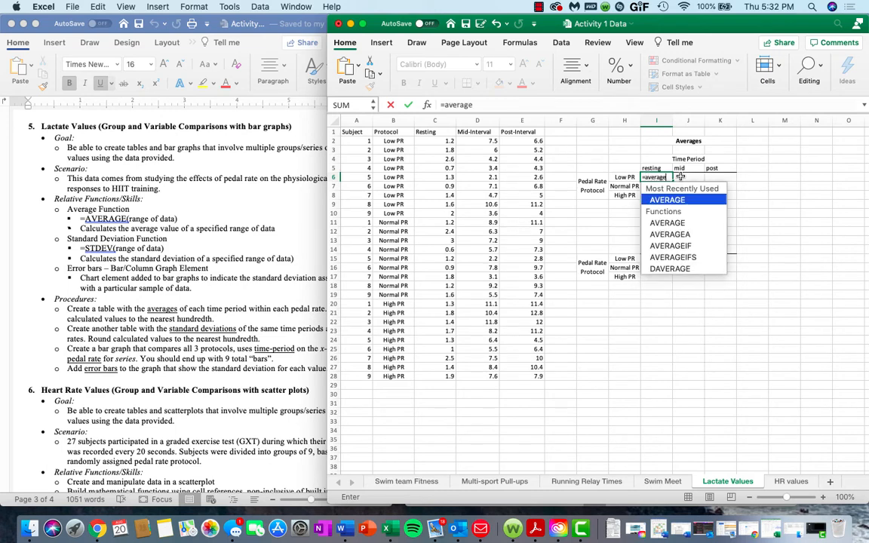
type("(")
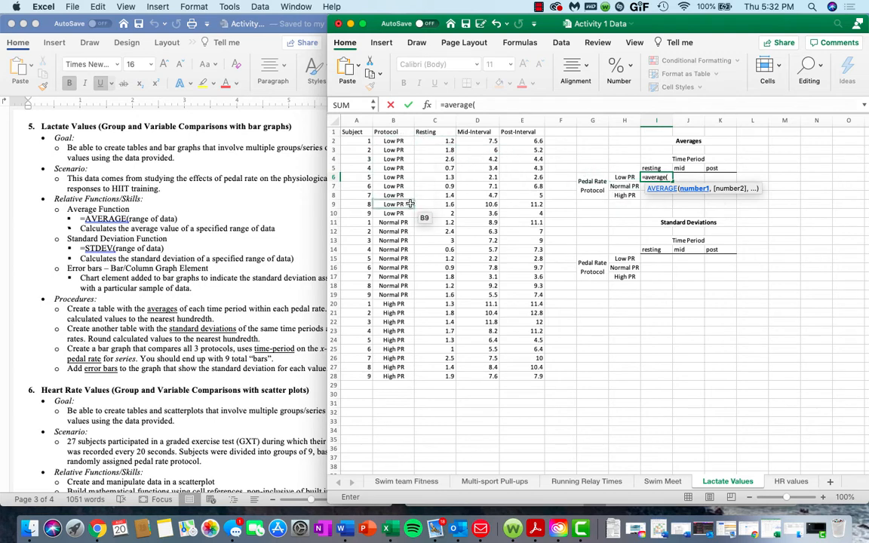
left_click_drag(439, 141, 439, 214)
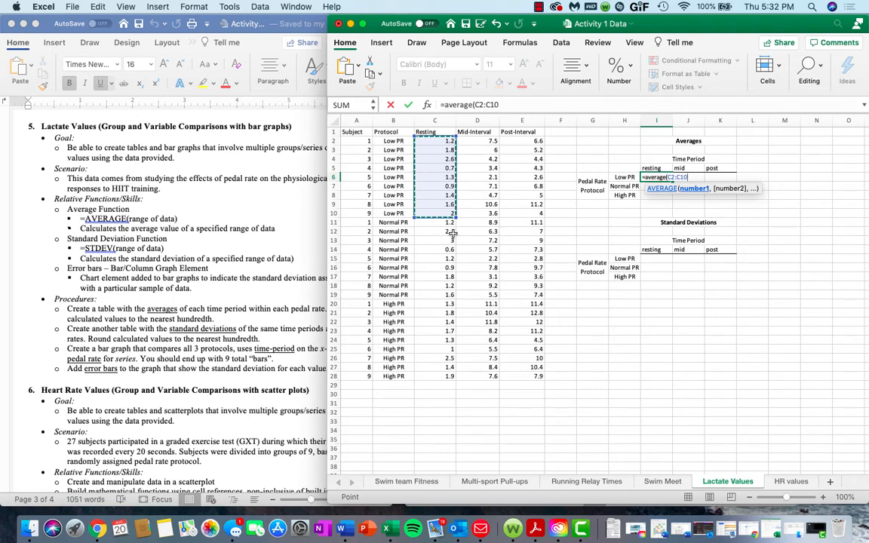
key("Return")
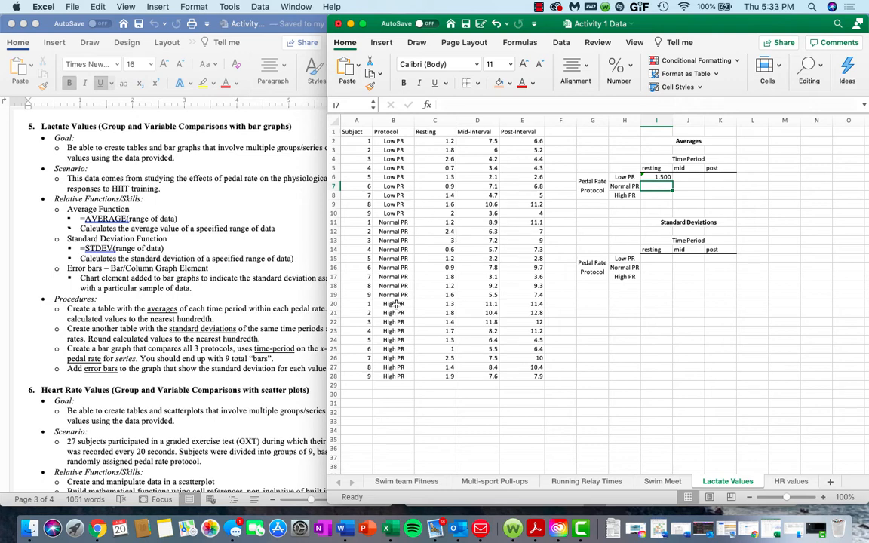
Fill the resting average formula down to High PR in I8, and shift the Normal PR formula's range in I7 to C11:C19
left_click(670, 180)
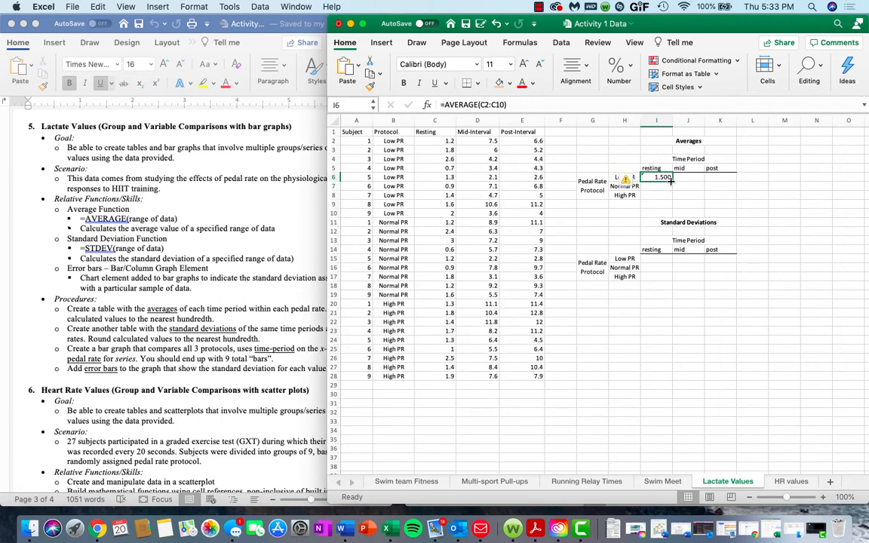
left_click_drag(670, 181, 674, 198)
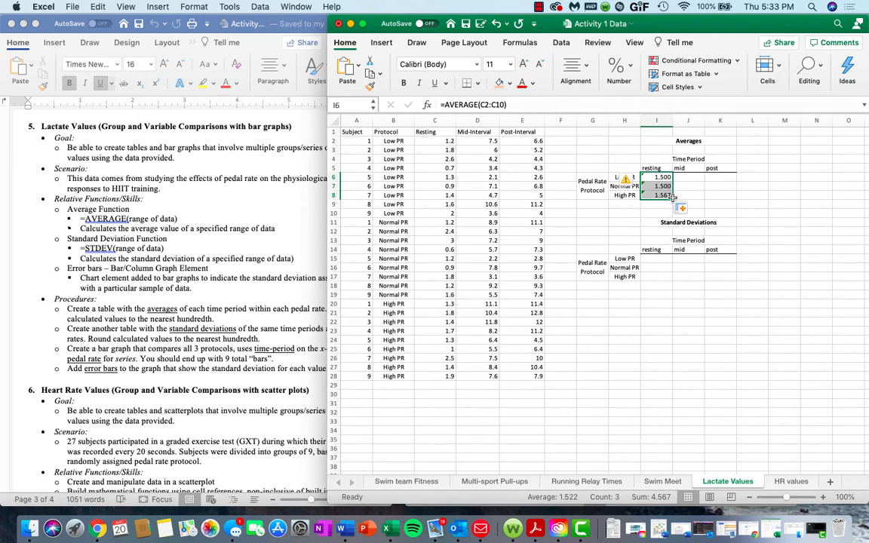
left_click(657, 186)
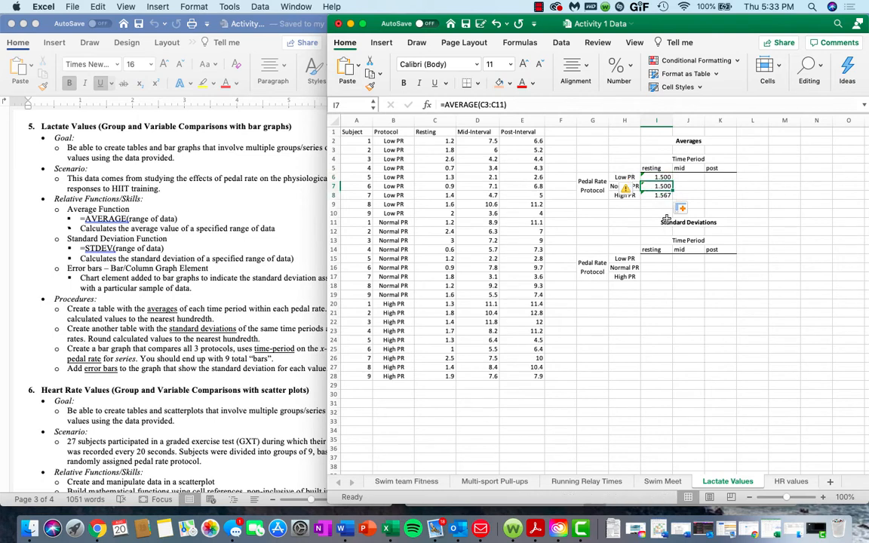
double_click(658, 185)
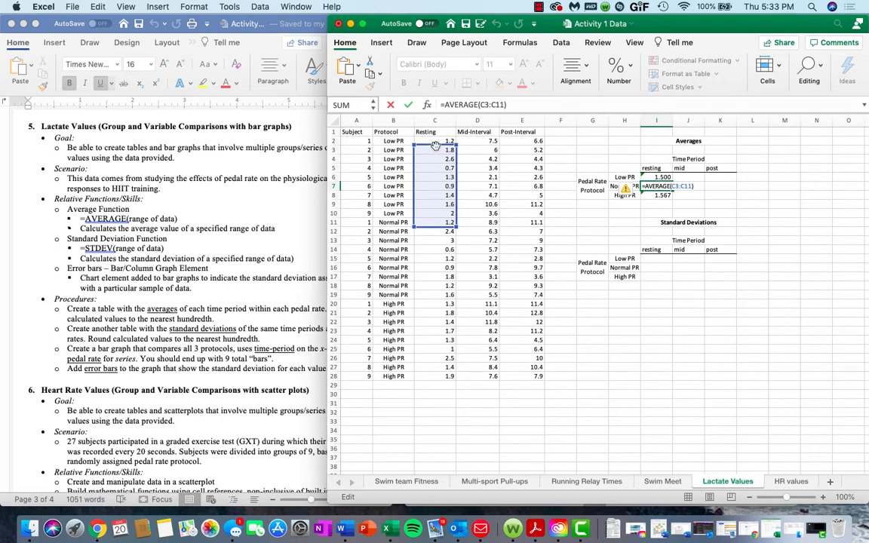
left_click_drag(435, 145, 440, 224)
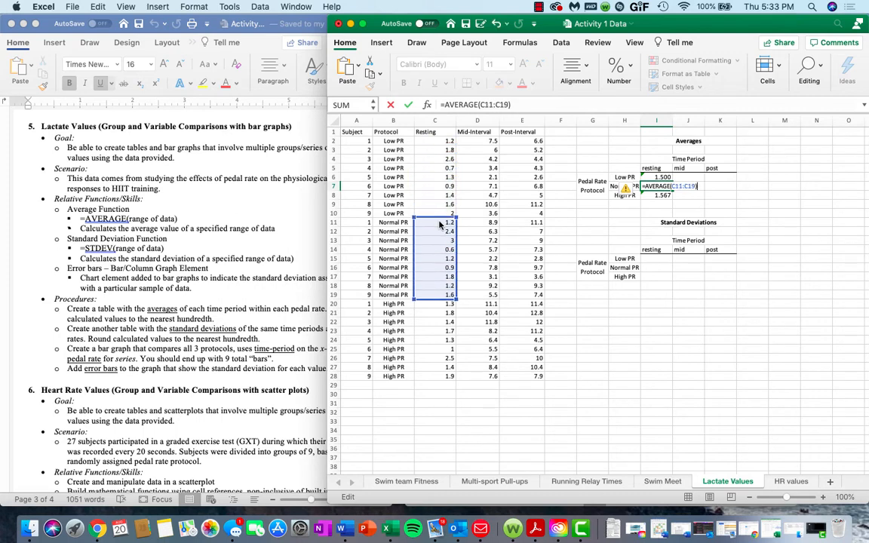
key("Return")
Shift the High PR resting average formula's range in I8 to the High PR rows, C20:C28
double_click(660, 195)
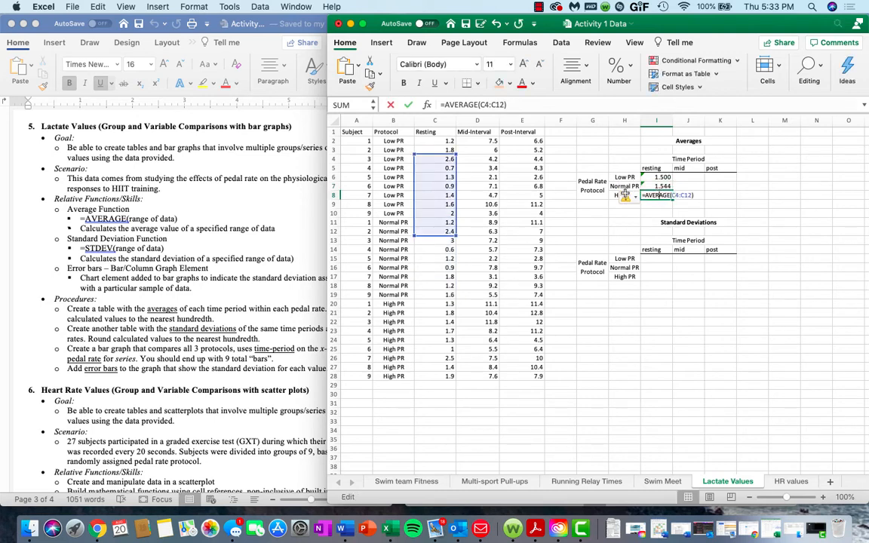
left_click_drag(436, 172, 438, 307)
key("Return")
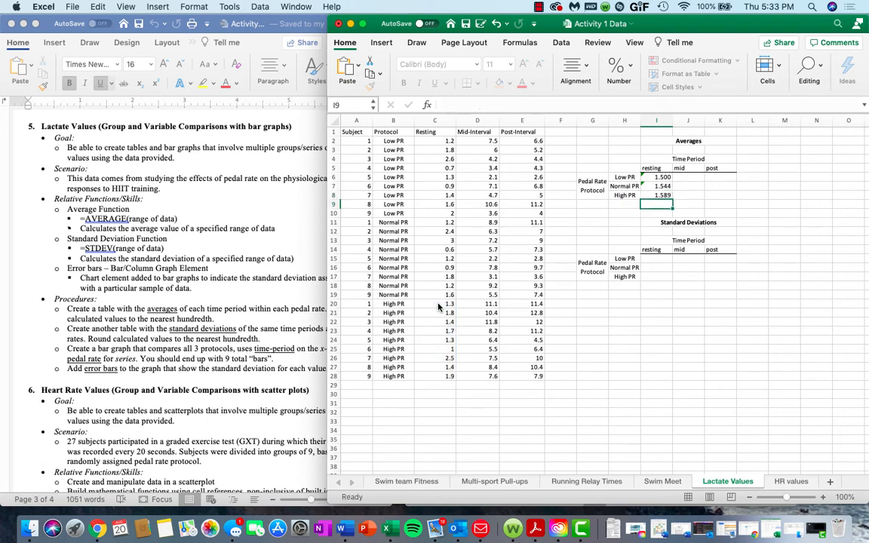
Fill the Low PR average formula from I6 across the mid and post columns, and check the range used by the mid formula
left_click(665, 178)
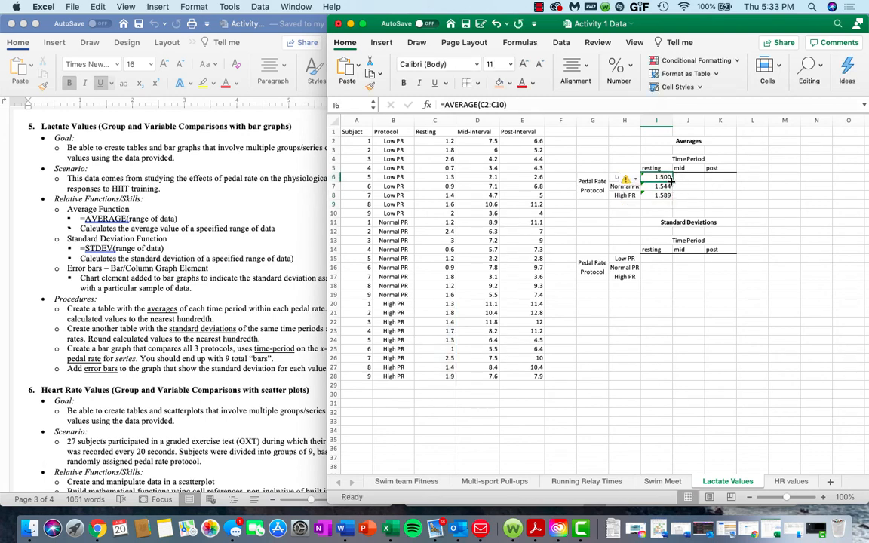
left_click_drag(670, 180, 713, 178)
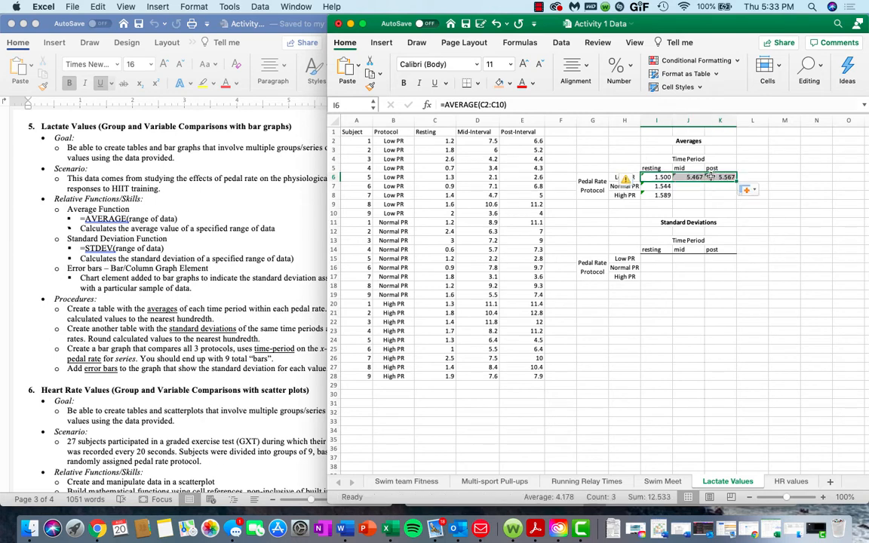
left_click(692, 177)
double_click(693, 177)
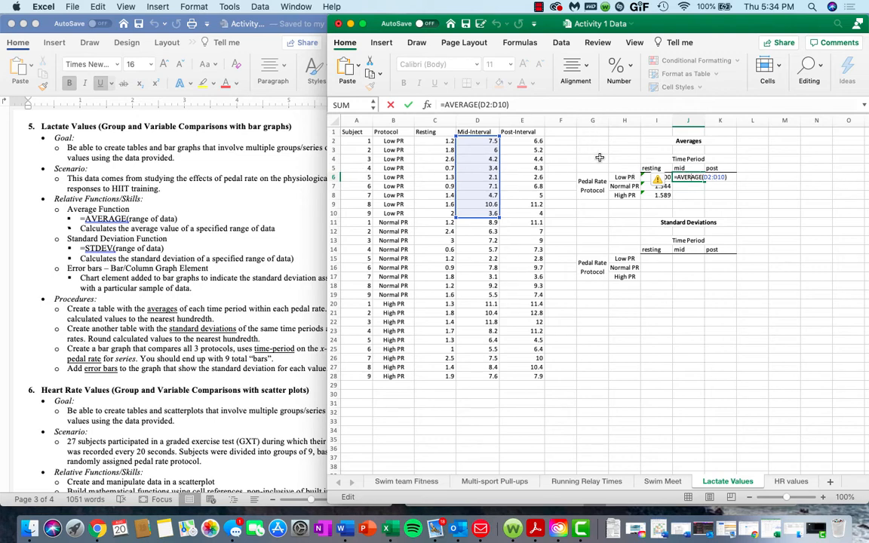
key("Return")
Fill the Normal PR and High PR averages from I7:I8 across mid and post, and check the High PR post formula's range
left_click(663, 185)
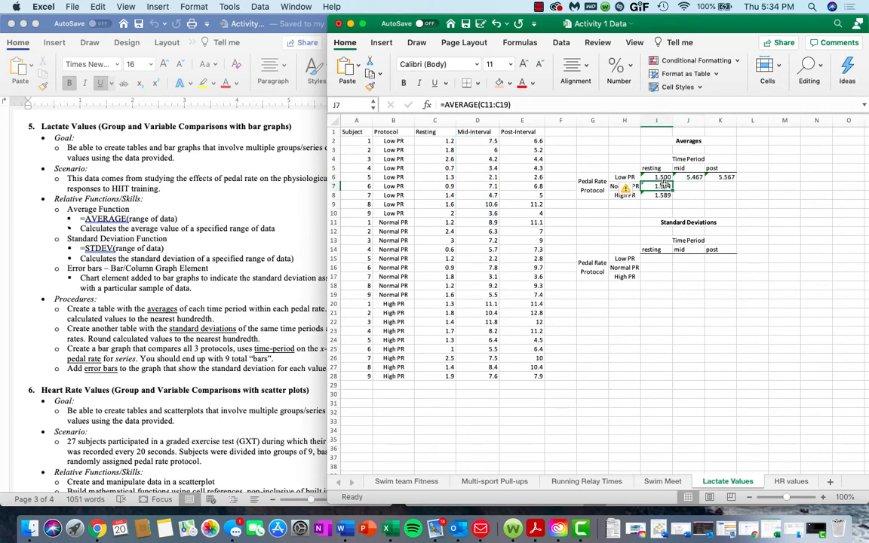
key("shift+Down")
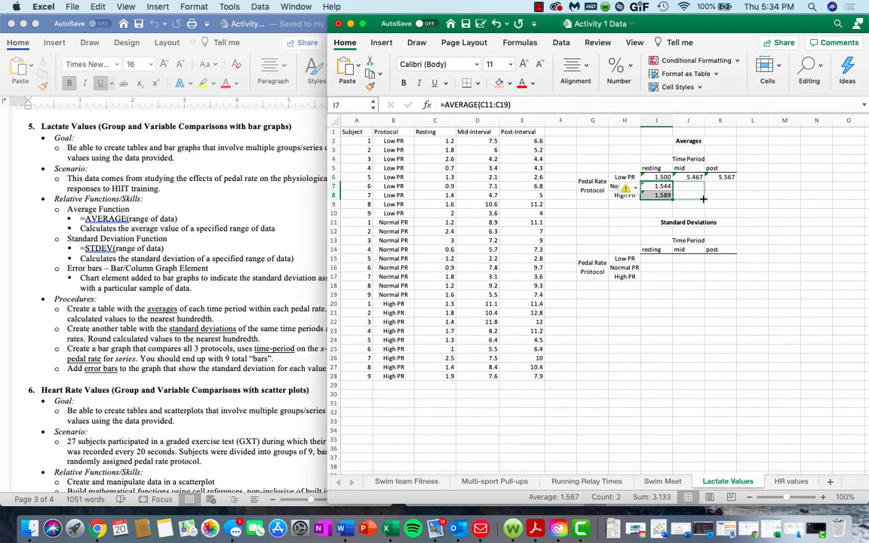
left_click_drag(703, 198, 733, 198)
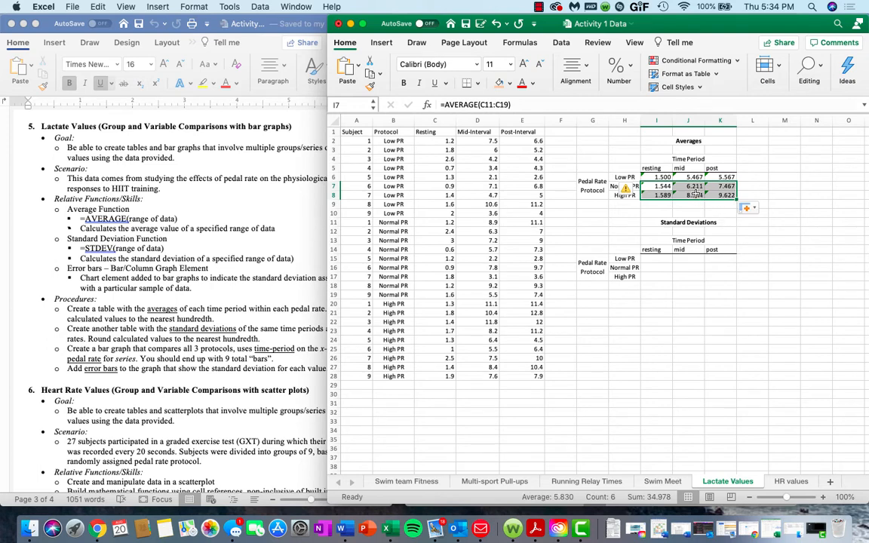
double_click(721, 196)
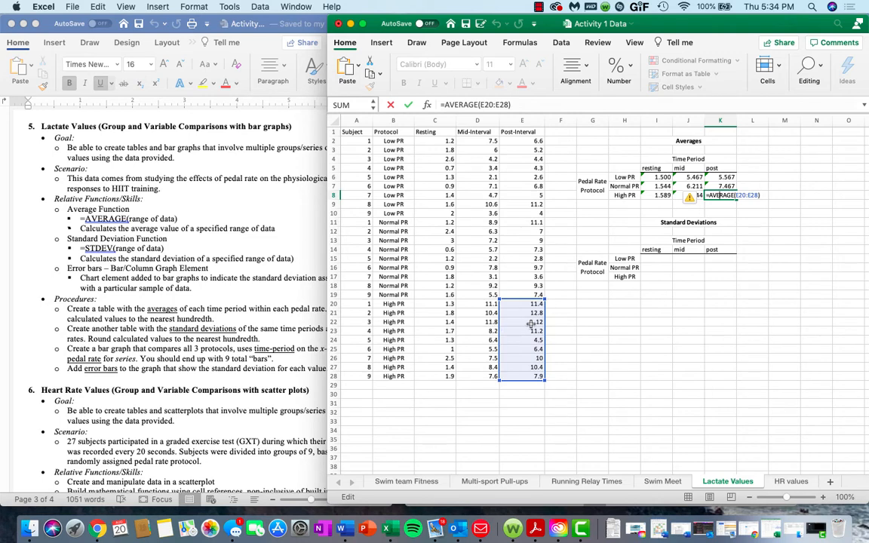
key("Return")
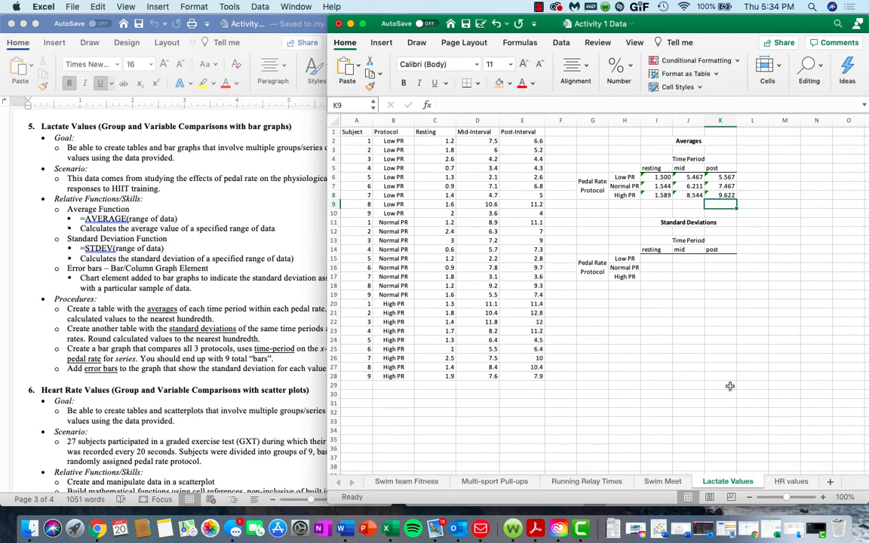
Calculate the Low PR resting standard deviation in I15 of the Standard Deviations table with =STDEV(C2:C10)
left_click(665, 258)
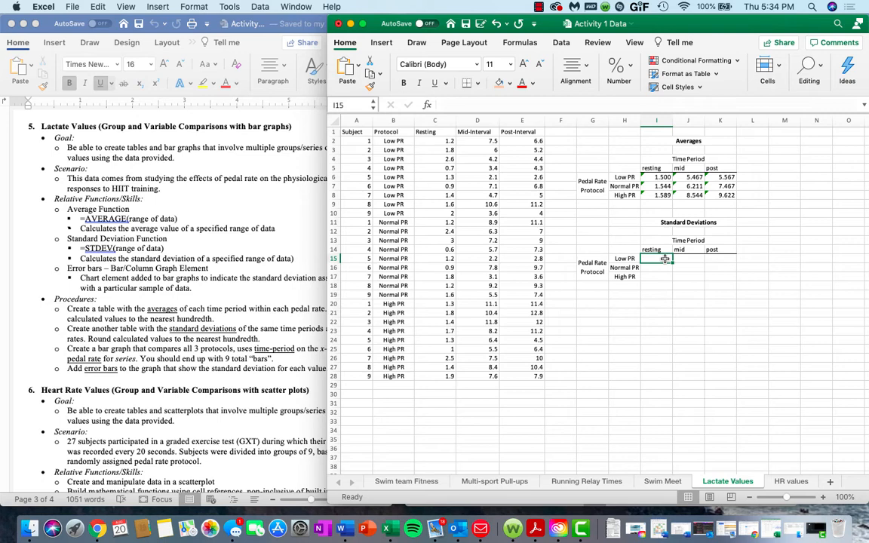
type("=stdev")
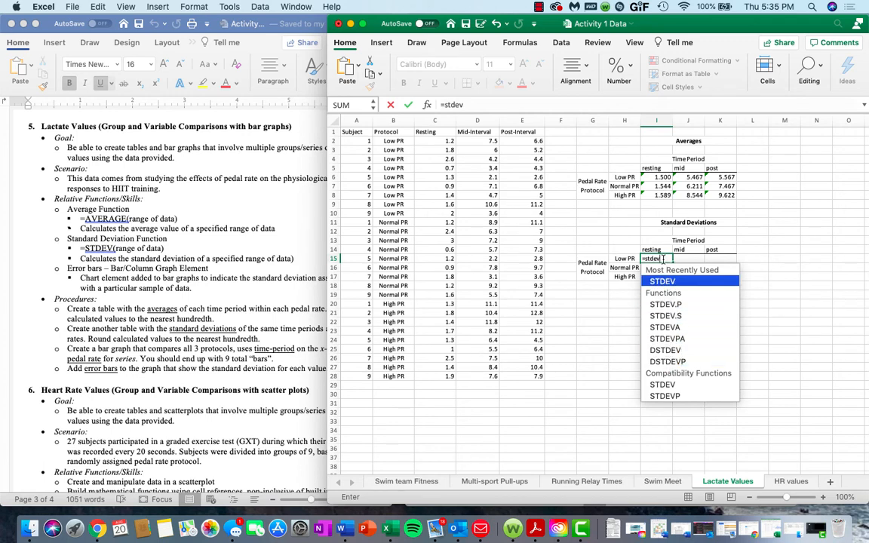
type("(")
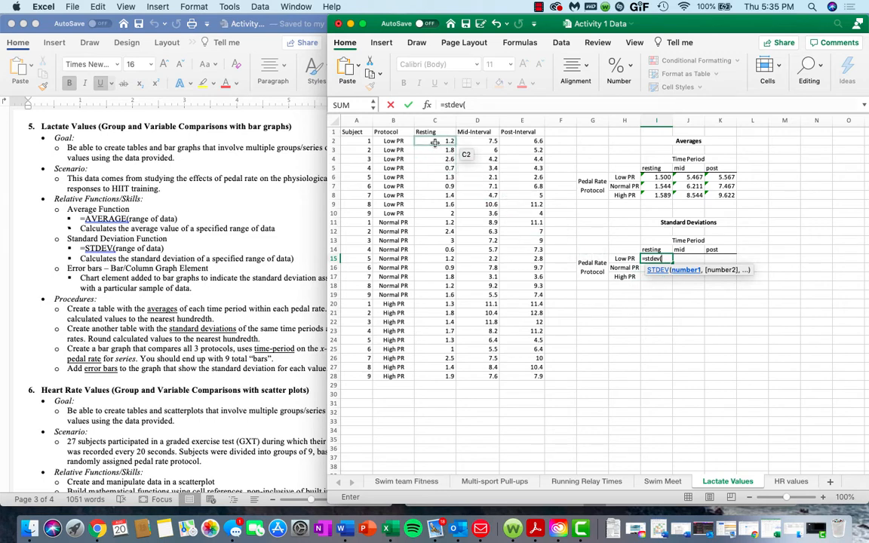
left_click_drag(437, 141, 437, 215)
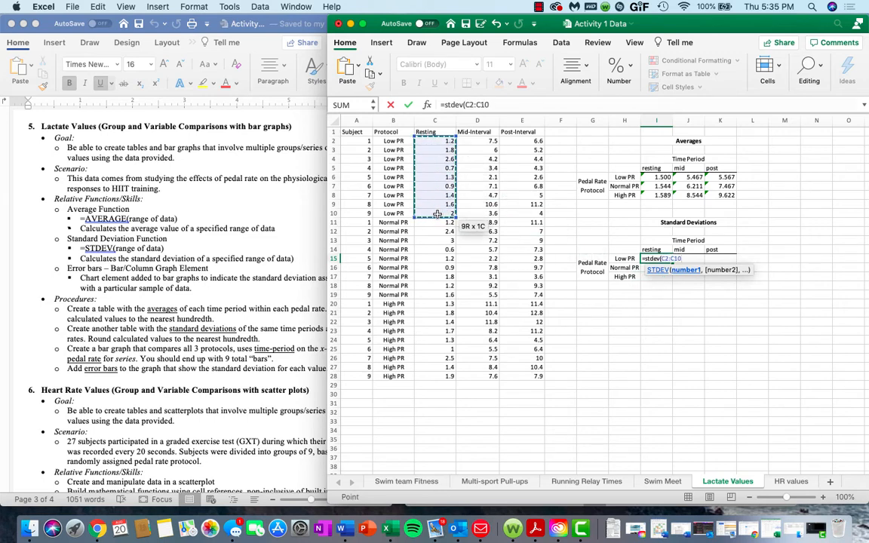
key("Return")
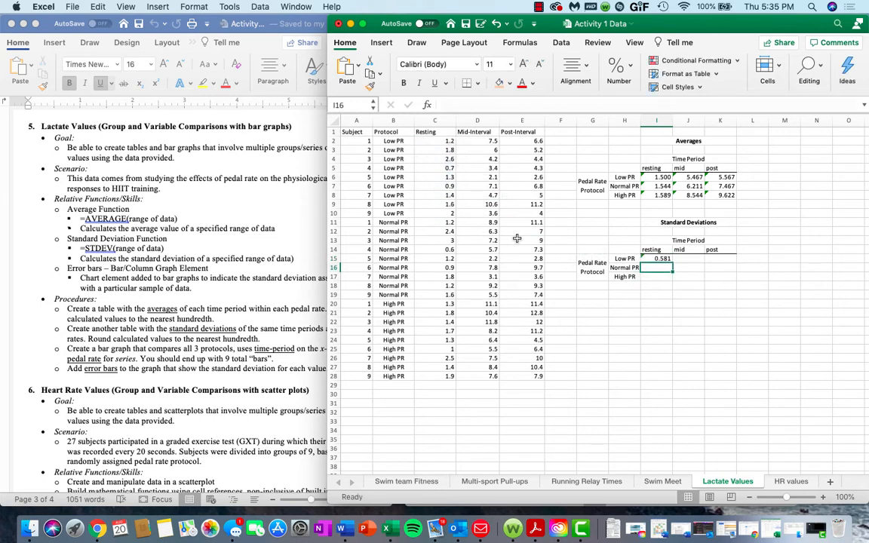
Fill the resting standard deviation formula down to I17, and shift the Normal PR formula's range in I16 to C11:C19
left_click(669, 260)
left_click_drag(669, 261, 669, 279)
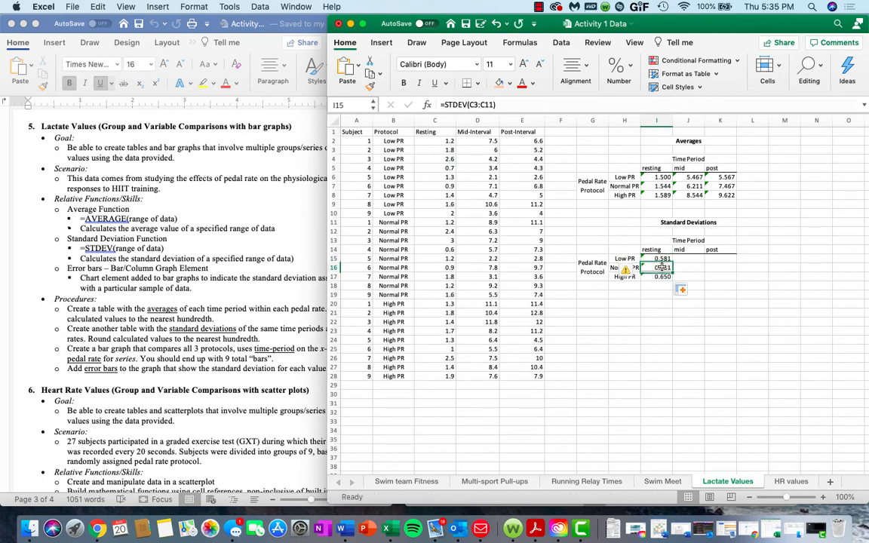
double_click(663, 267)
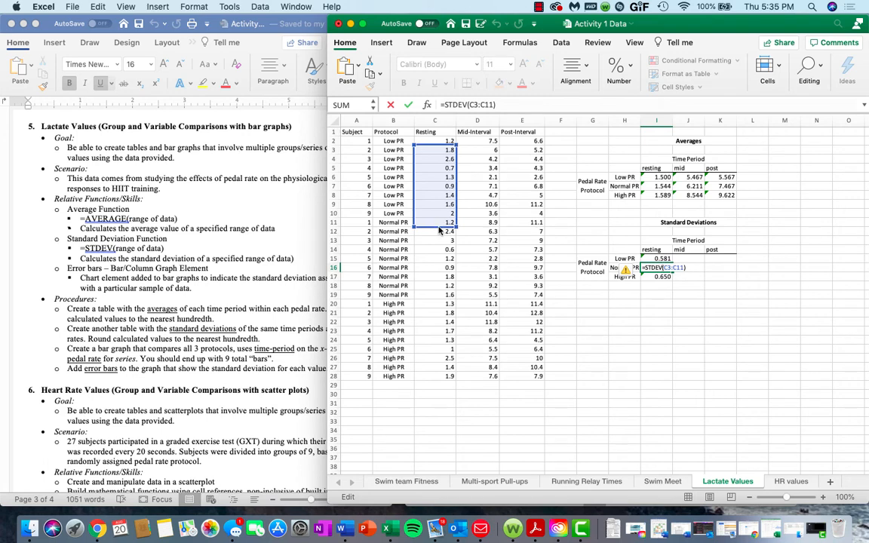
left_click_drag(439, 226, 439, 298)
key("Return")
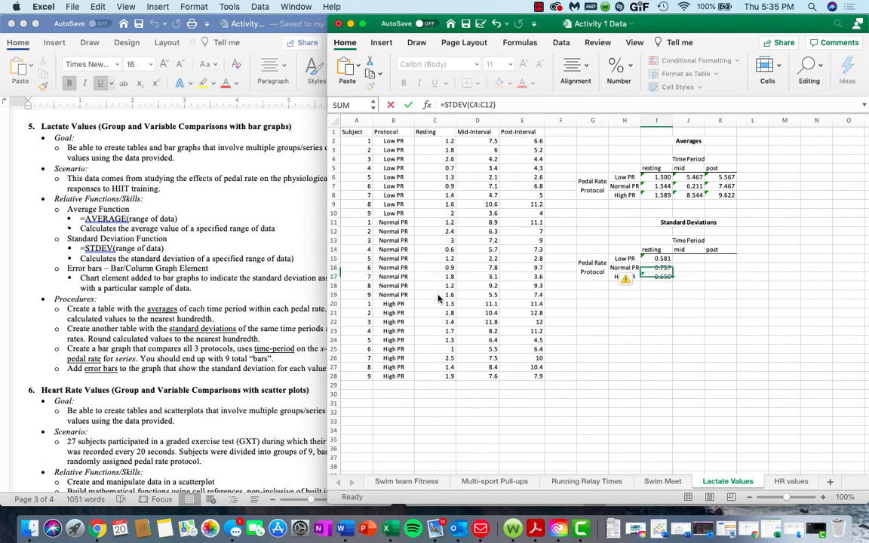
Shift the High PR resting standard deviation's range in I17 to C20:C28, and fill I15:I17 across the mid and post columns
double_click(659, 277)
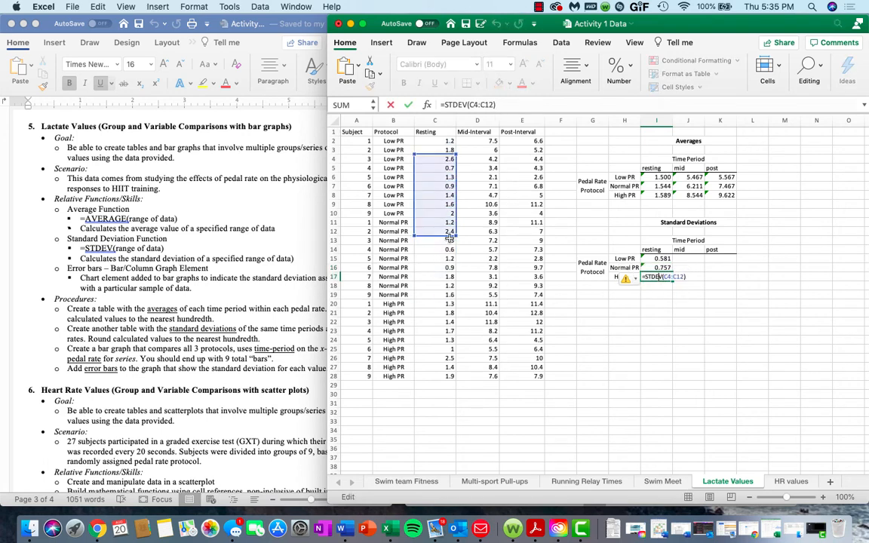
left_click_drag(438, 237, 433, 377)
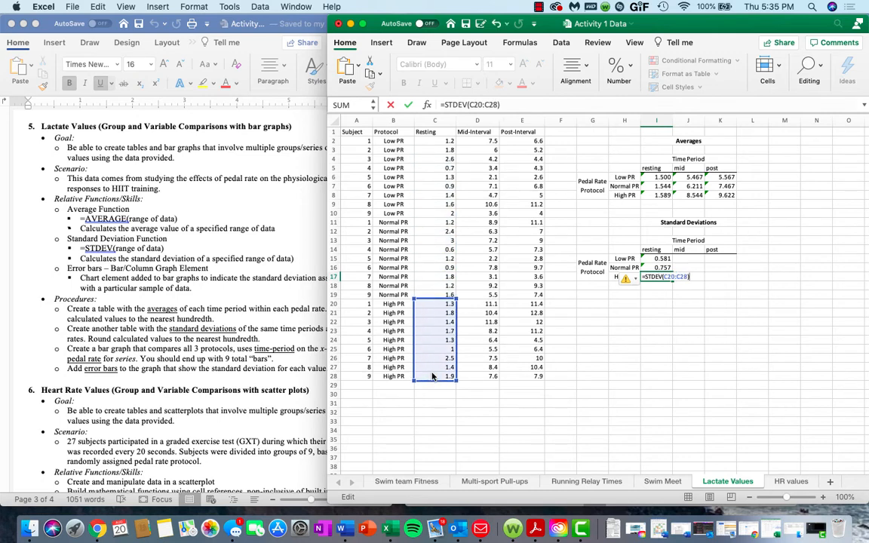
key("Return")
left_click_drag(658, 259, 672, 280)
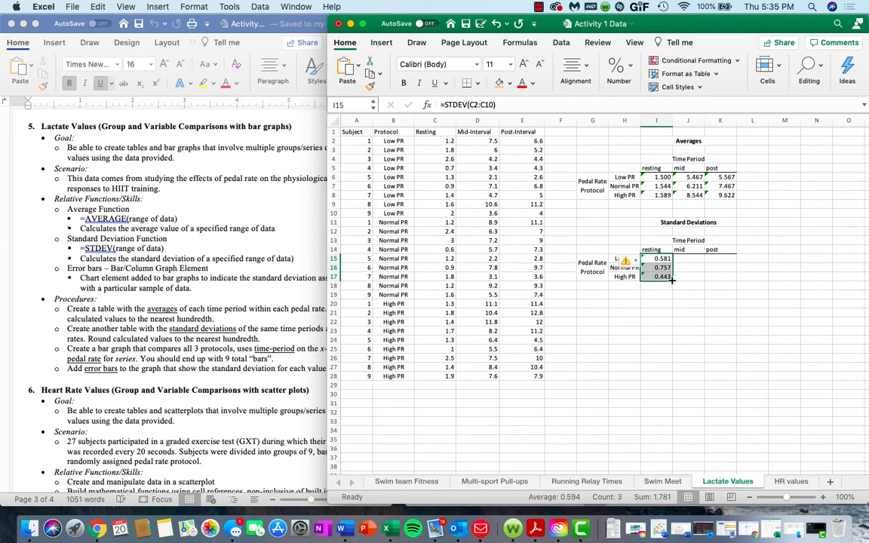
left_click_drag(672, 280, 737, 281)
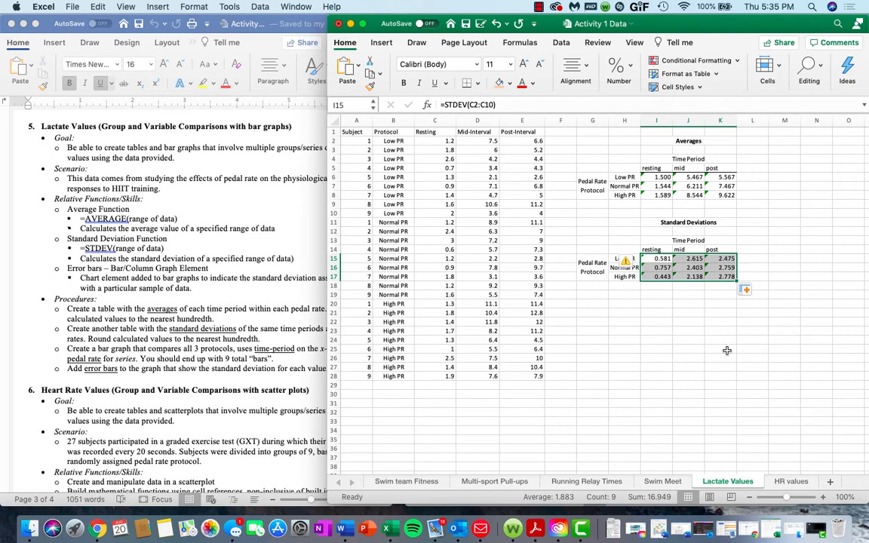
Insert a 2-D clustered column chart of the averages in H5:K8 and place it beside the Averages table
left_click(752, 369)
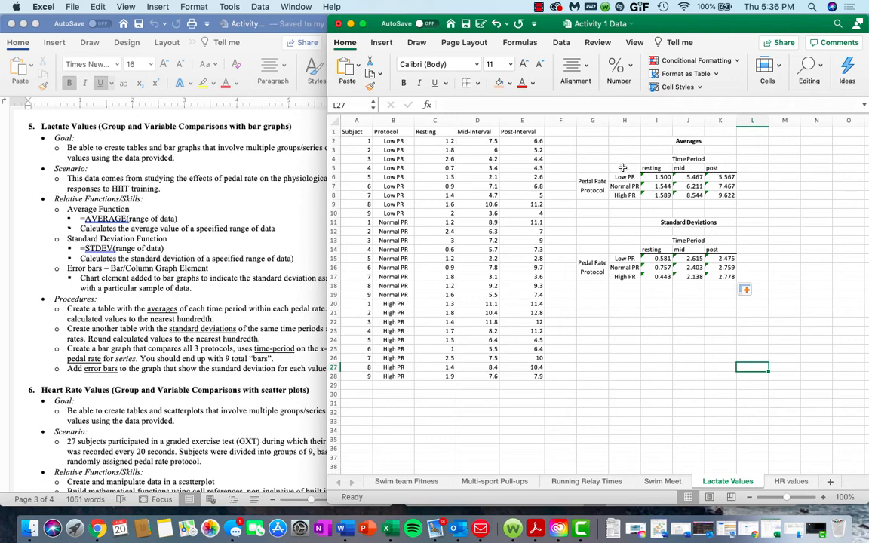
left_click_drag(623, 168, 730, 194)
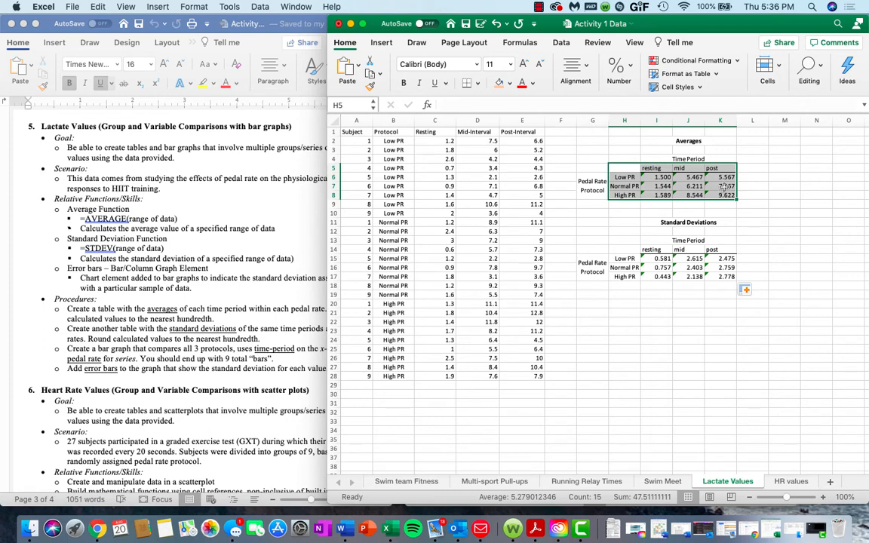
scroll(724, 186, "right", 5)
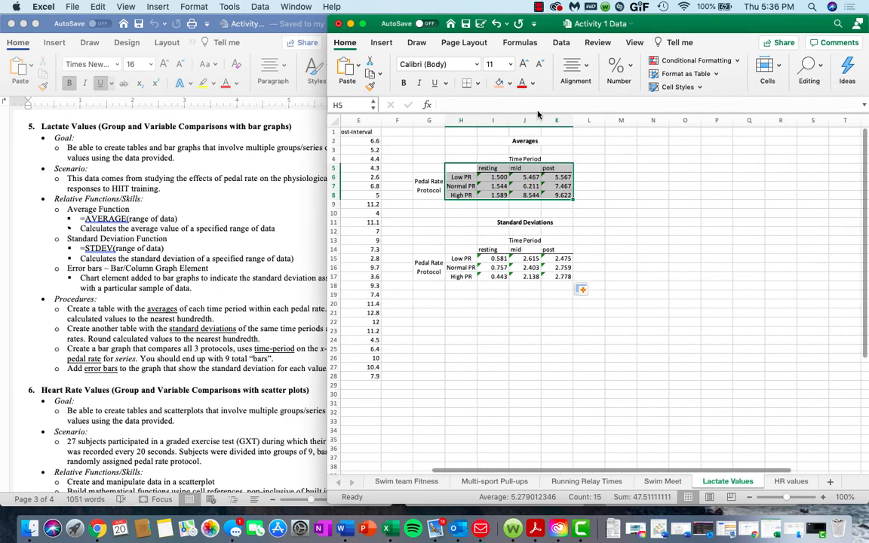
left_click(383, 44)
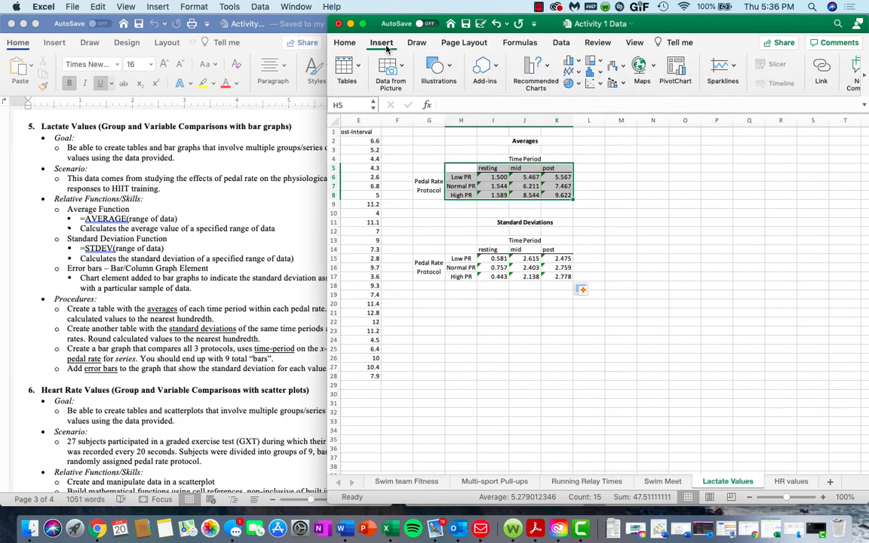
left_click(571, 64)
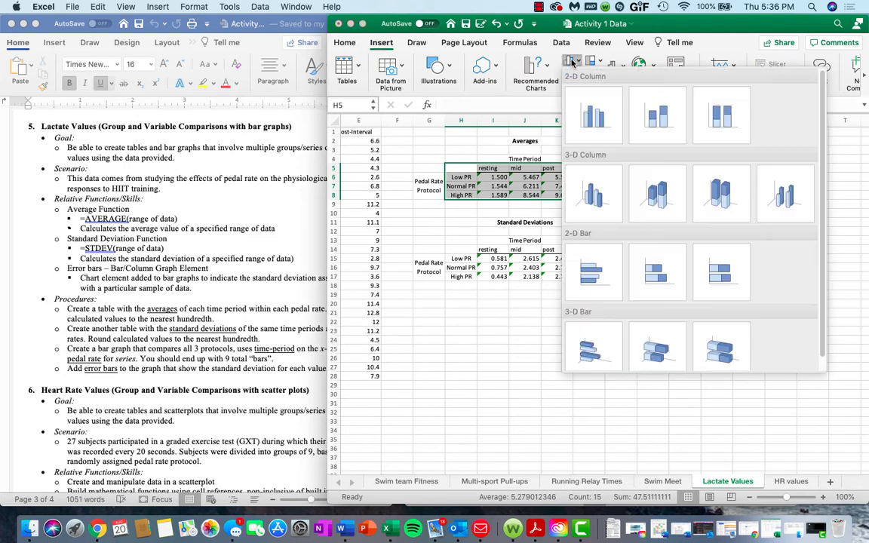
left_click(587, 106)
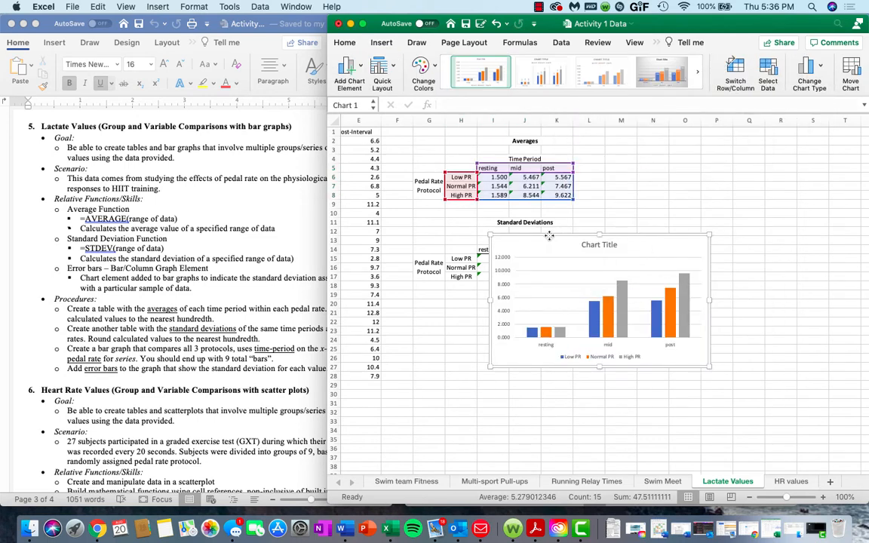
left_click_drag(550, 237, 661, 134)
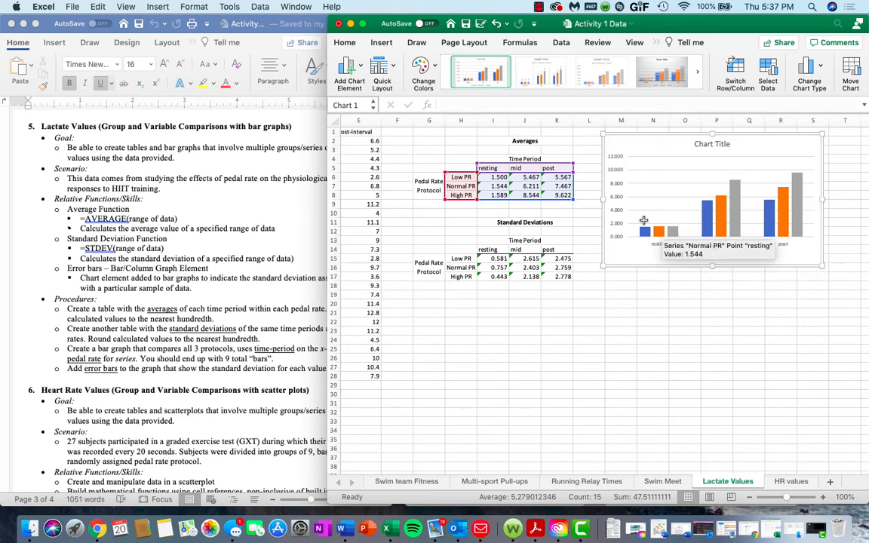
Add primary horizontal and primary vertical axis titles to the column chart
left_click(348, 80)
mouse_move(399, 99)
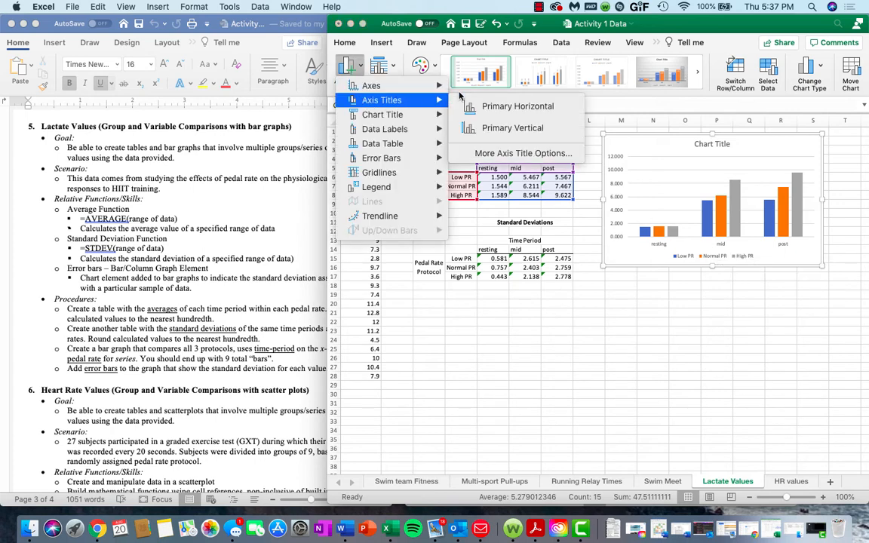
left_click(490, 105)
left_click(349, 76)
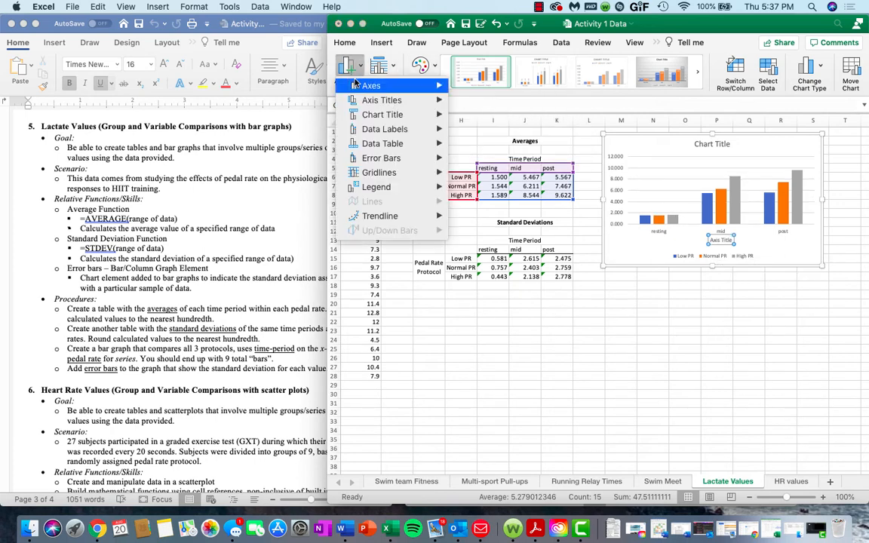
mouse_move(356, 100)
left_click(471, 129)
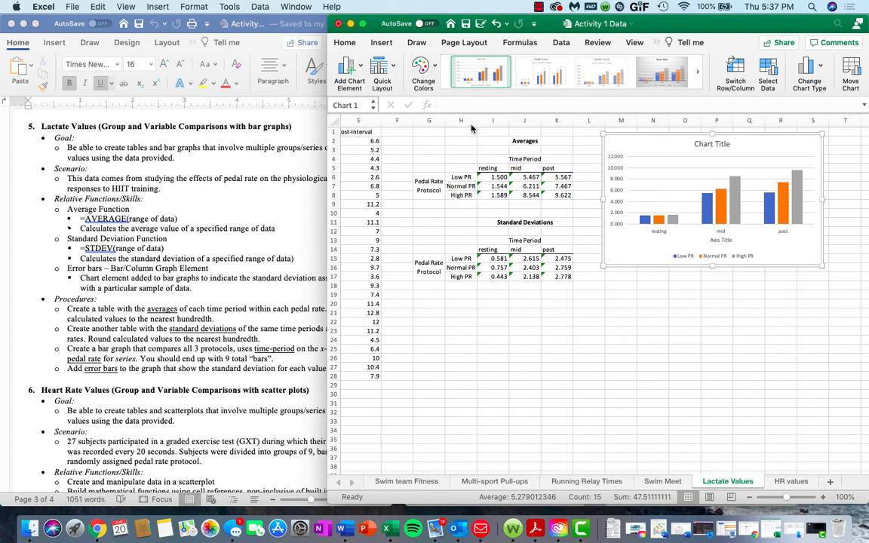
Name the chart's horizontal axis "Time Period" and its vertical axis "Lactate Levels"
left_click(737, 239)
left_click_drag(738, 240, 716, 240)
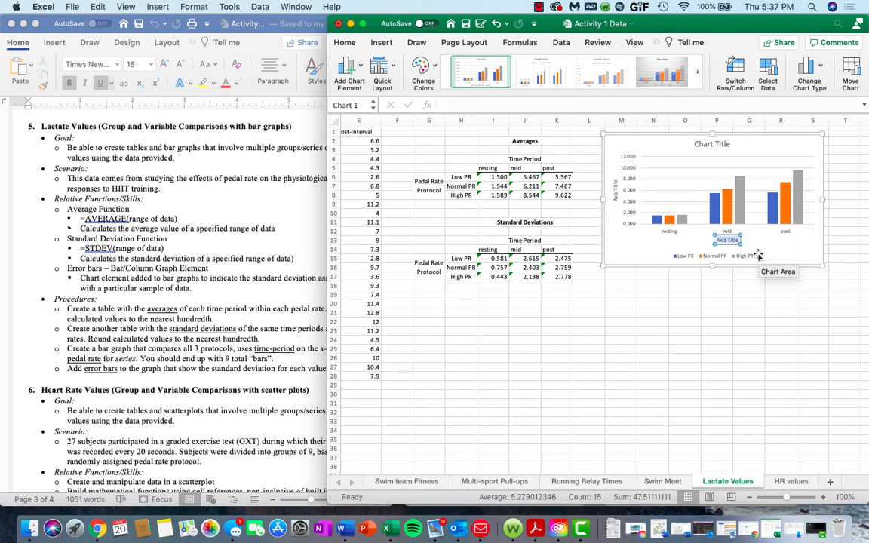
type("Time Per")
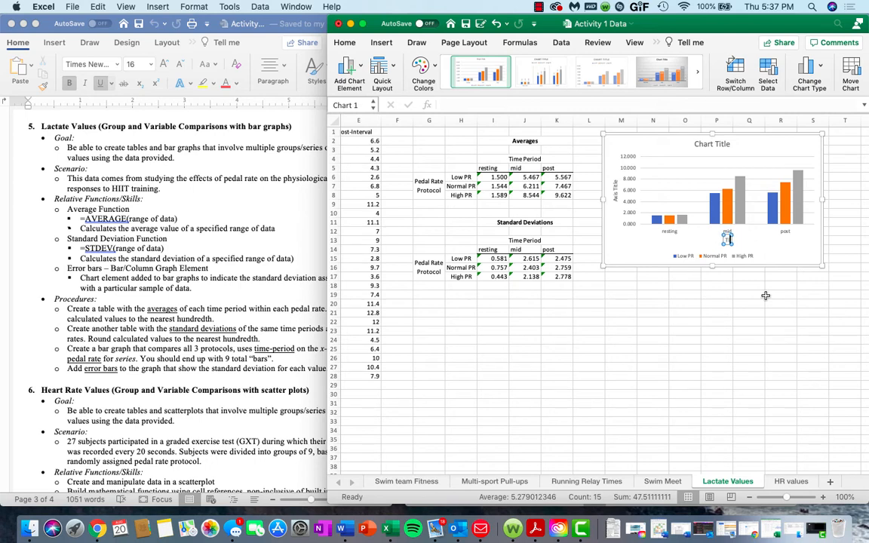
type("iod")
left_click(616, 195)
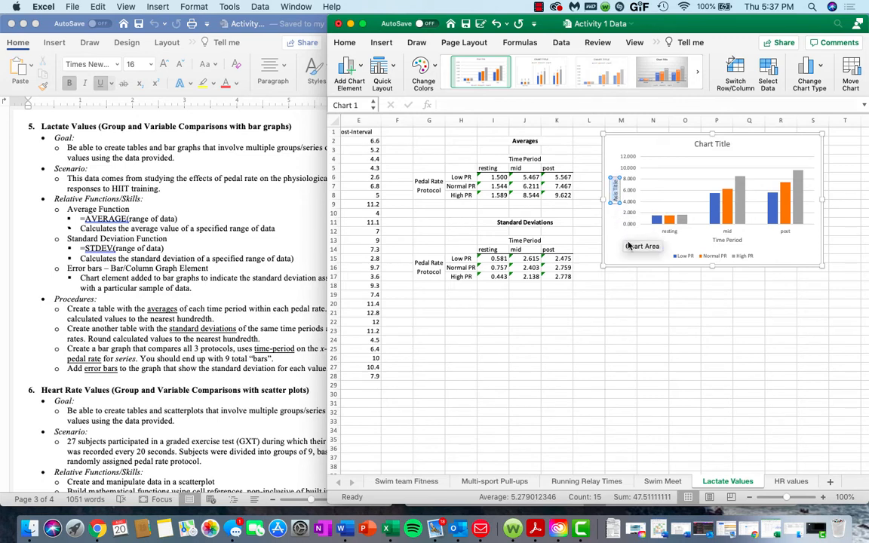
type("Lactate Levels")
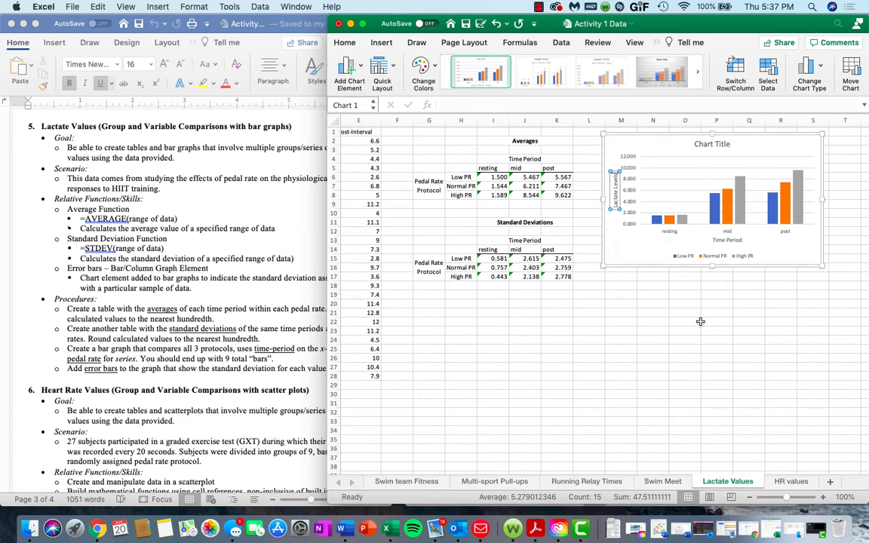
Change the chart title to "Lactate Values"
left_click(709, 143)
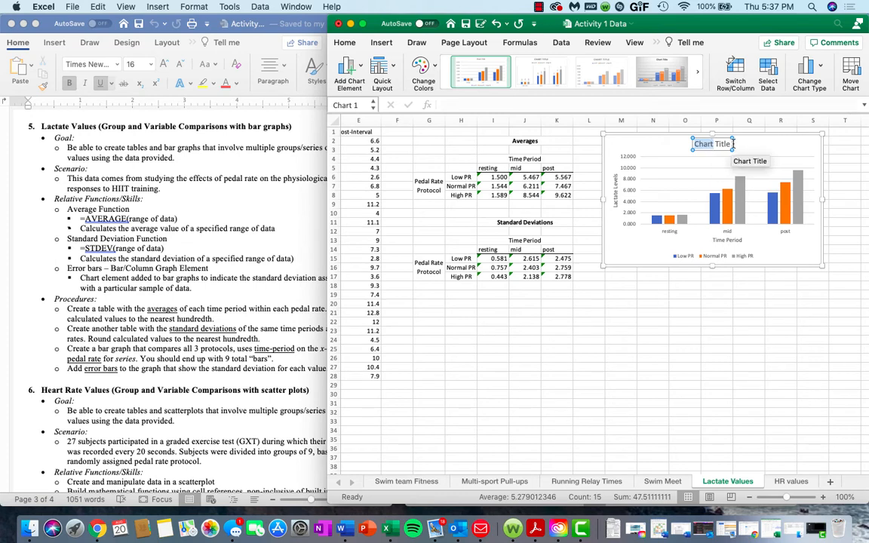
left_click_drag(729, 143, 702, 144)
type("Lactate")
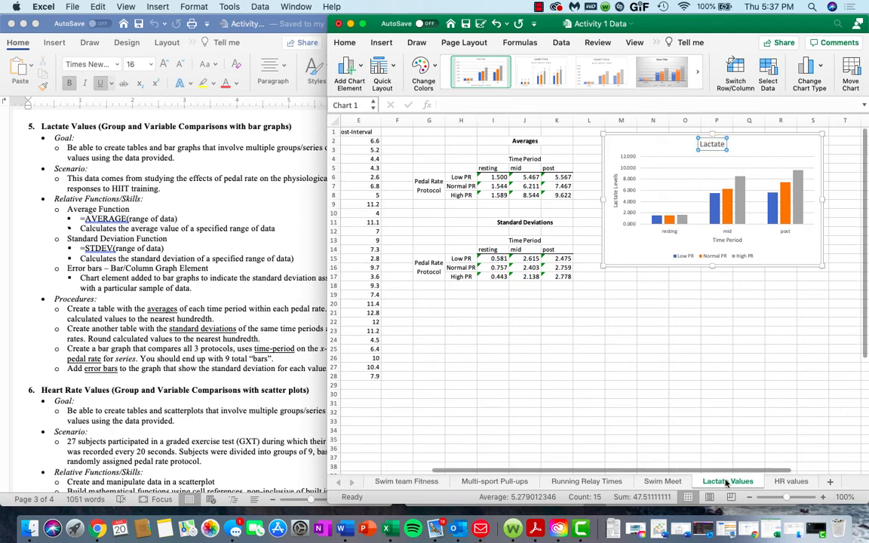
type(" V")
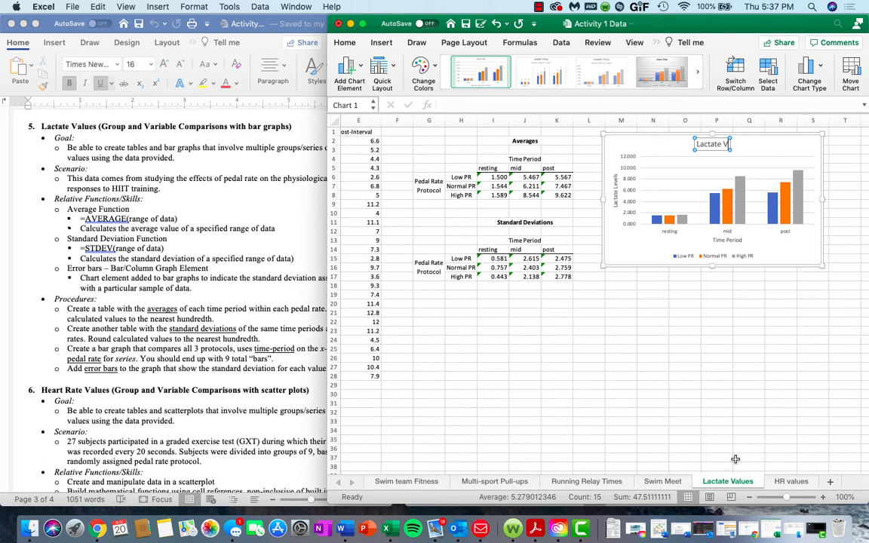
type("alues")
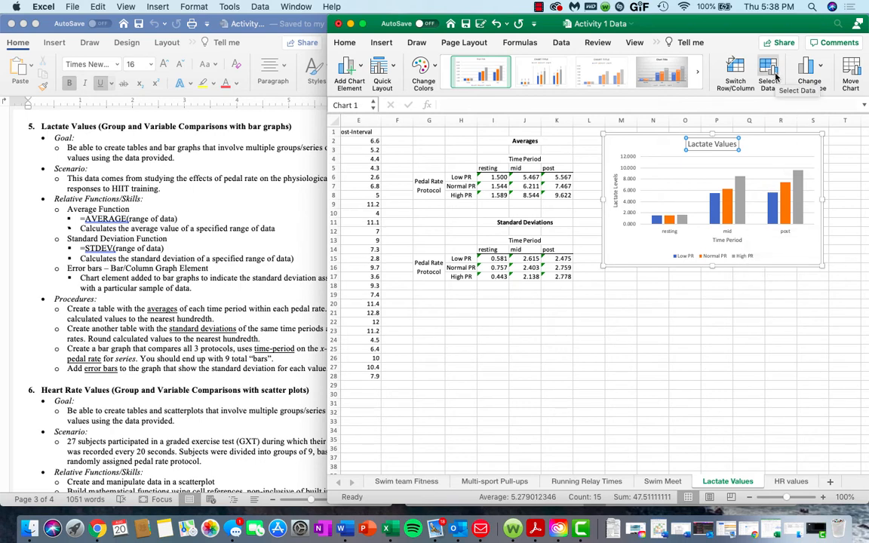
left_click(757, 146)
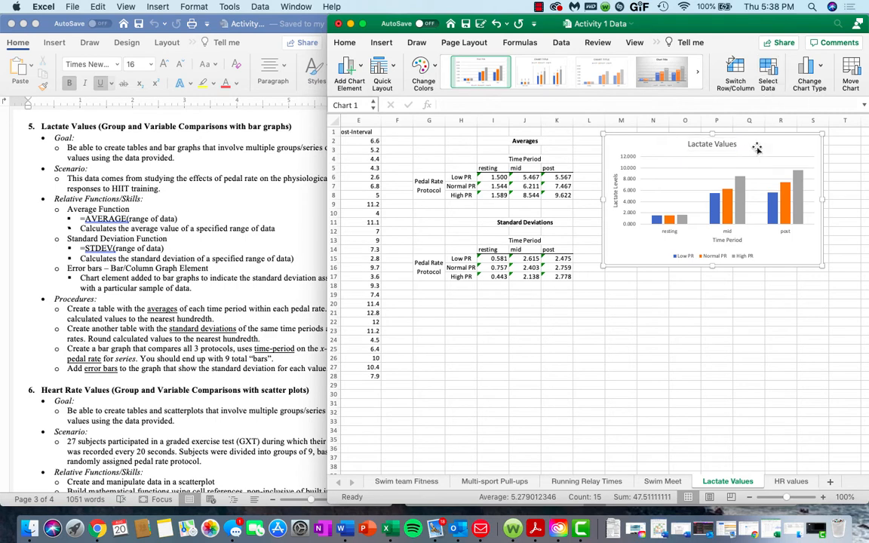
Examine the chart's source data range and the range used for its horizontal axis labels
left_click(768, 82)
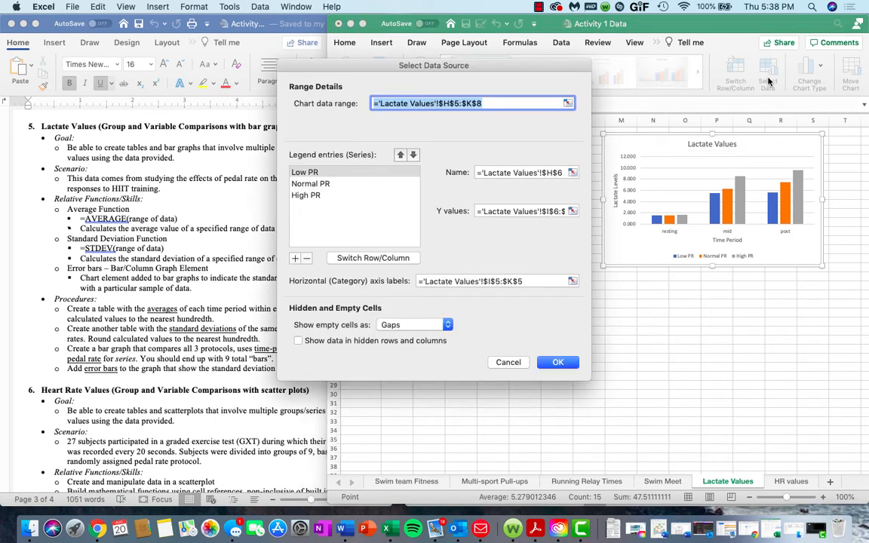
left_click(569, 103)
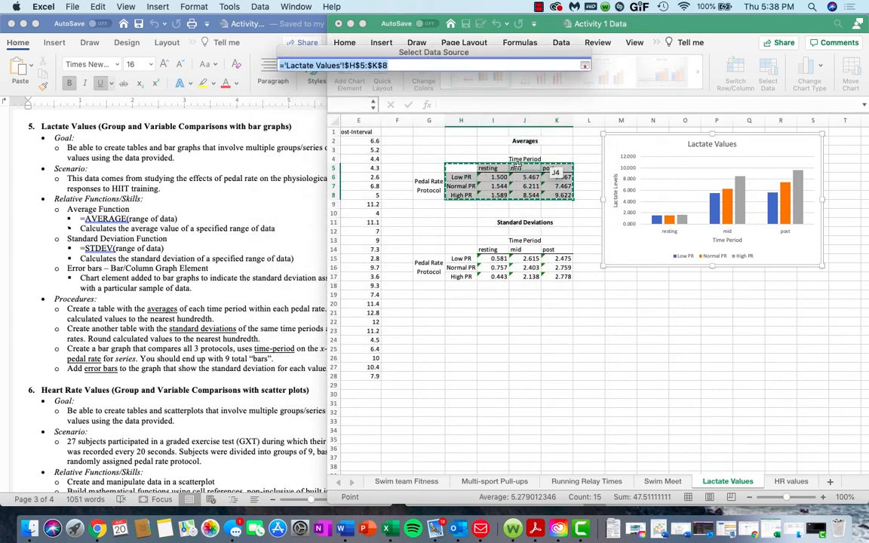
key("Return")
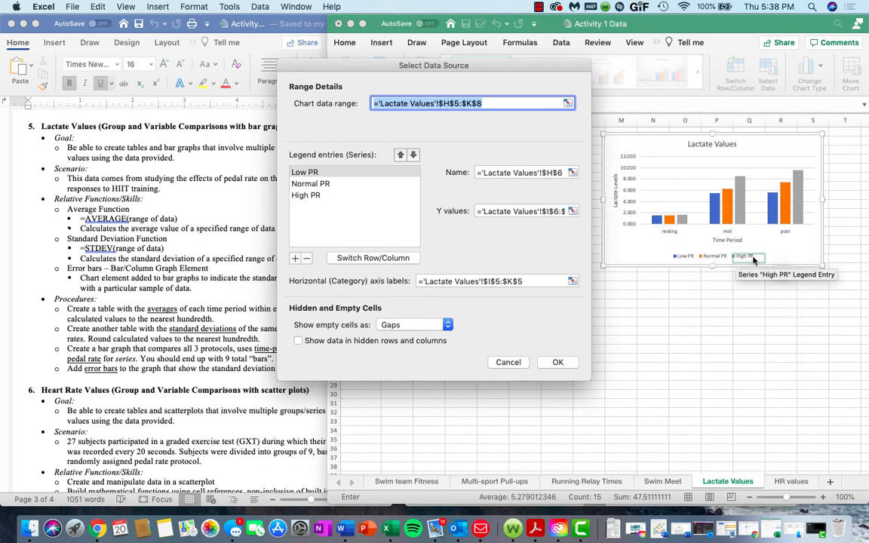
left_click(572, 282)
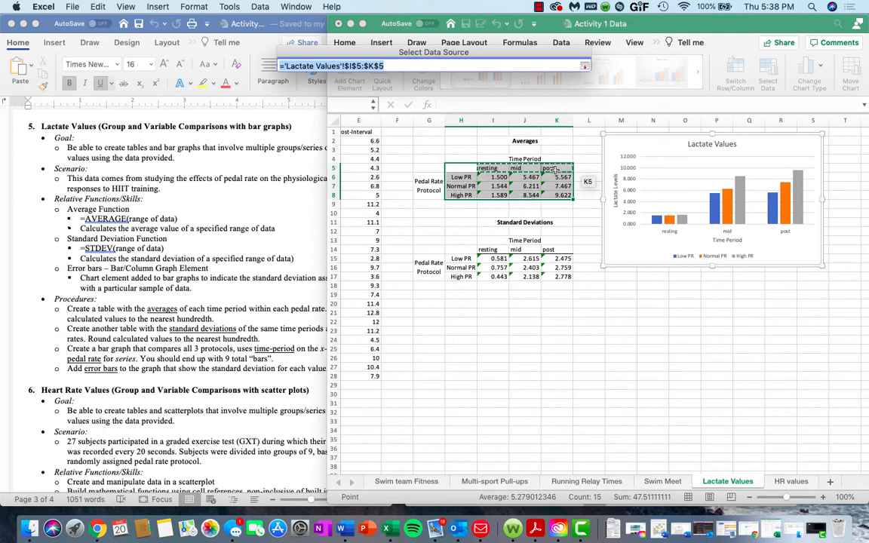
key("Return")
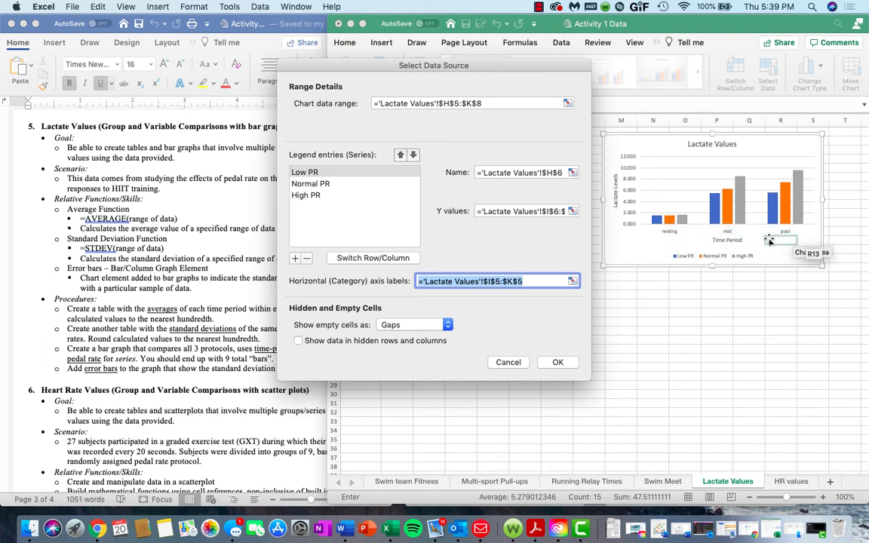
Try switching the chart's rows and columns, inspect the horizontal axis label range, and undo the switch
left_click(371, 258)
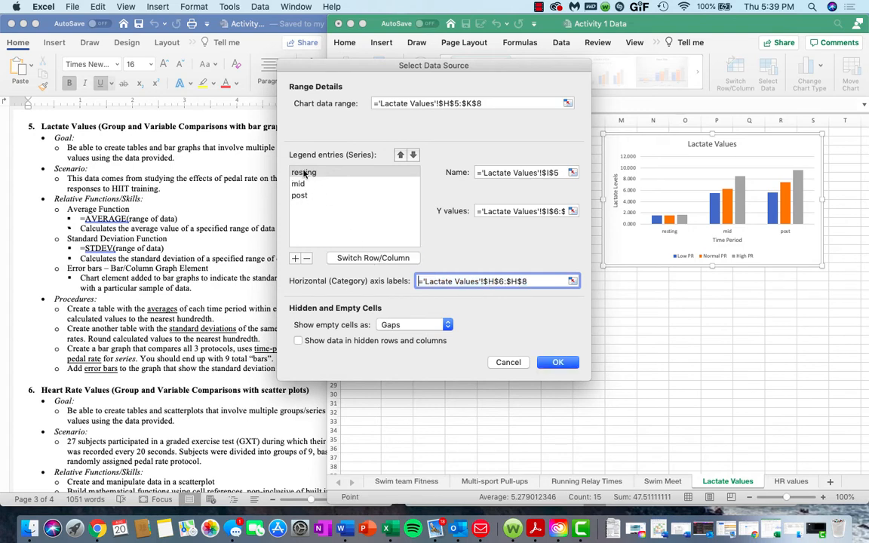
left_click(573, 281)
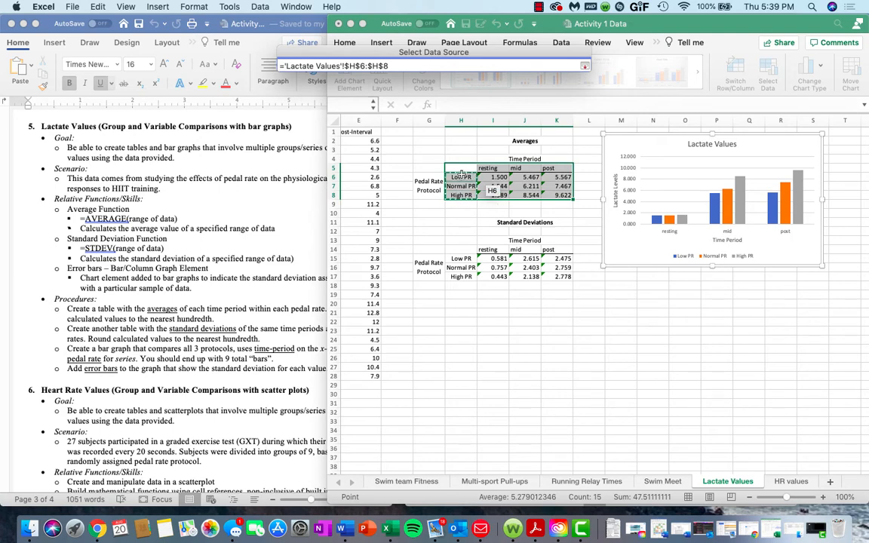
key("Return")
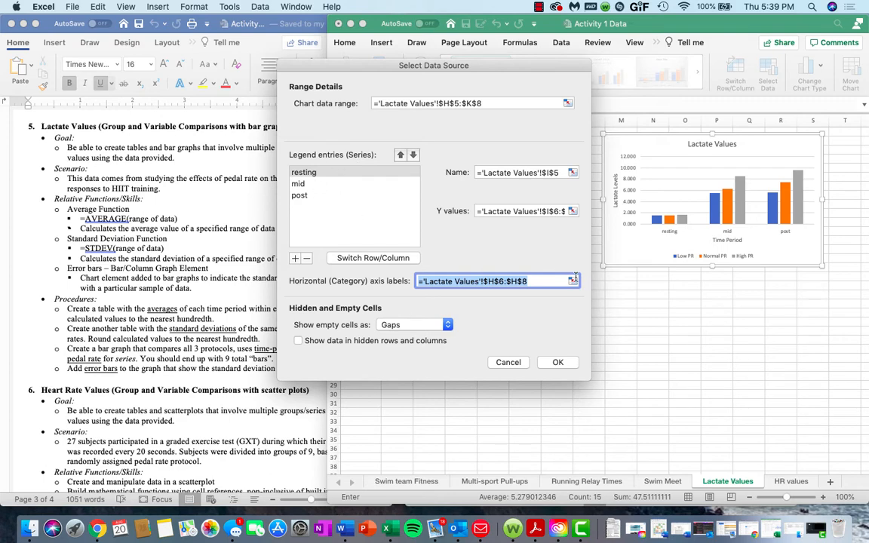
key("Return")
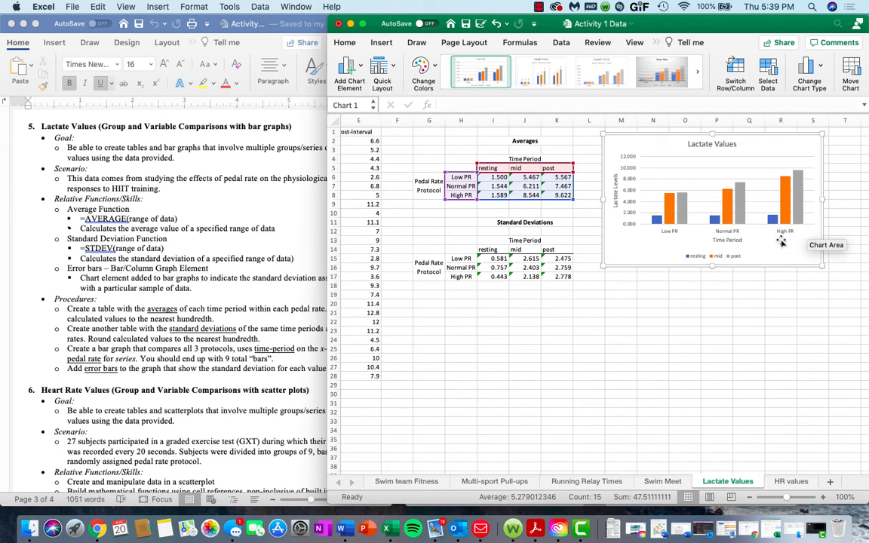
left_click(729, 242)
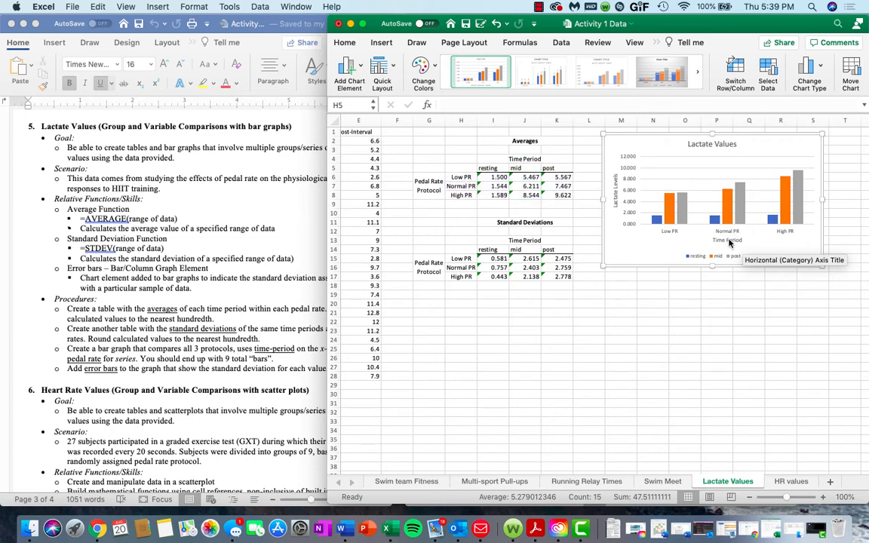
key("super+z")
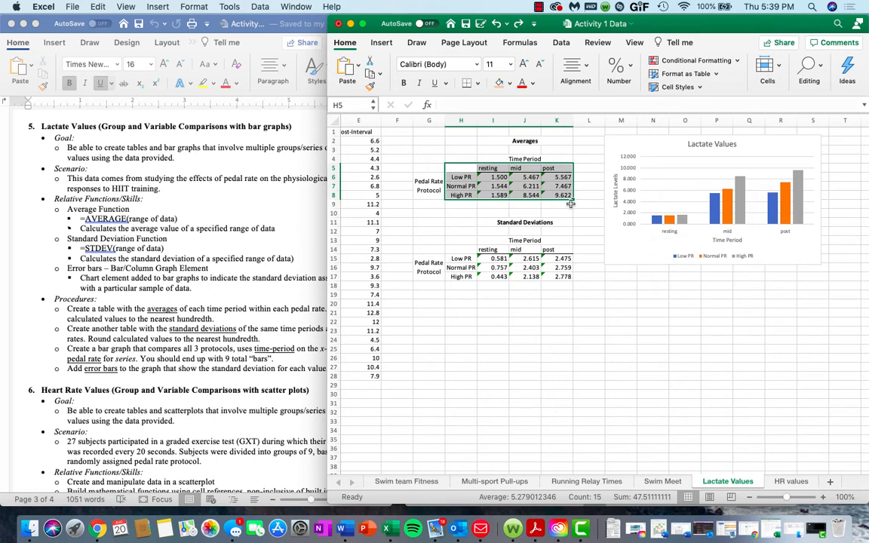
Add error bars to the chart's Low PR series with the detailed error bar options open
left_click(659, 145)
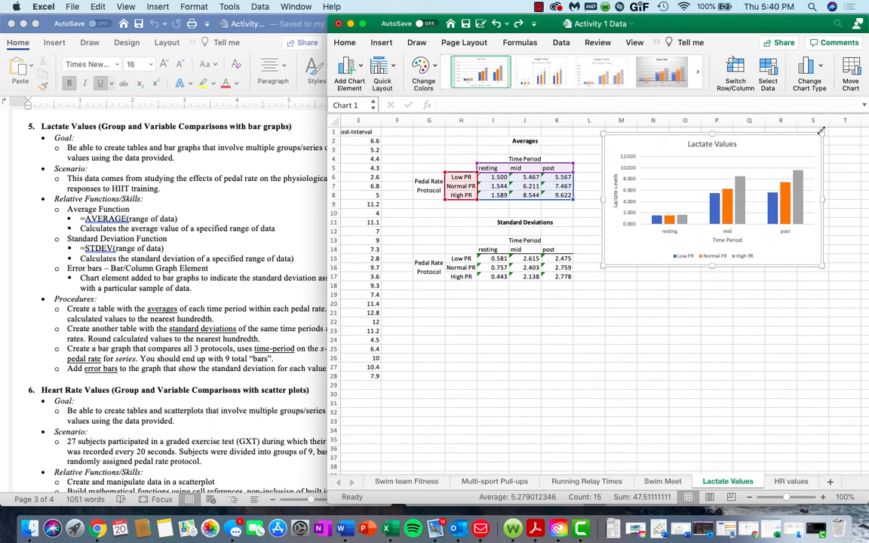
left_click(361, 70)
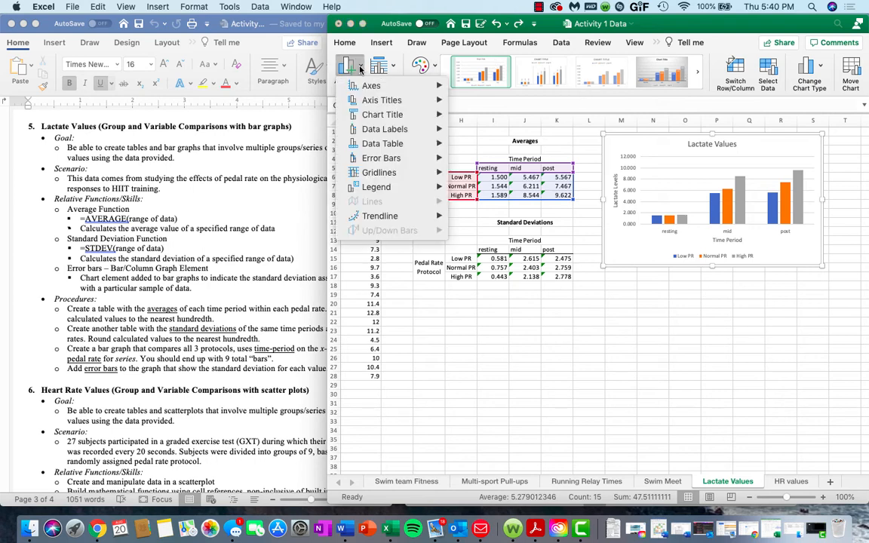
mouse_move(408, 160)
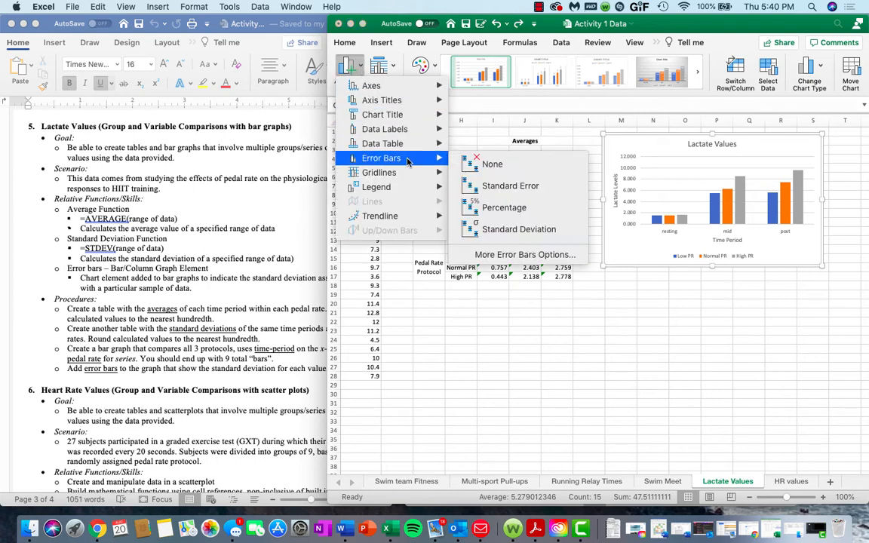
left_click(495, 257)
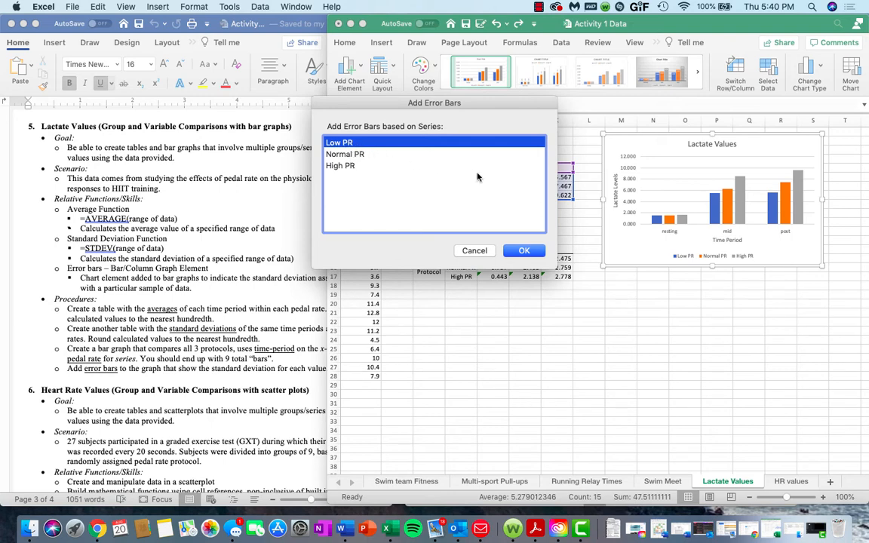
left_click(525, 250)
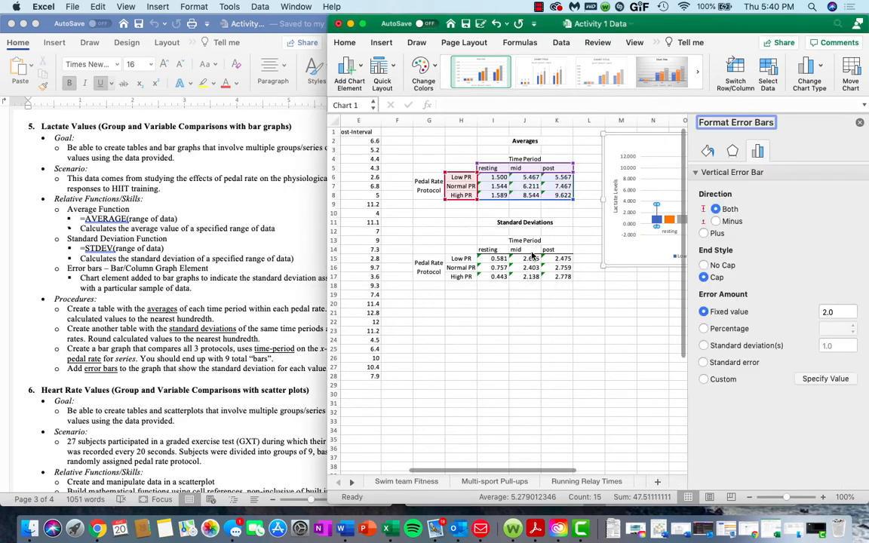
Widen the workbook window to show the whole chart and set the Low PR error bars to the Plus direction only
scroll(386, 245, "right", 1)
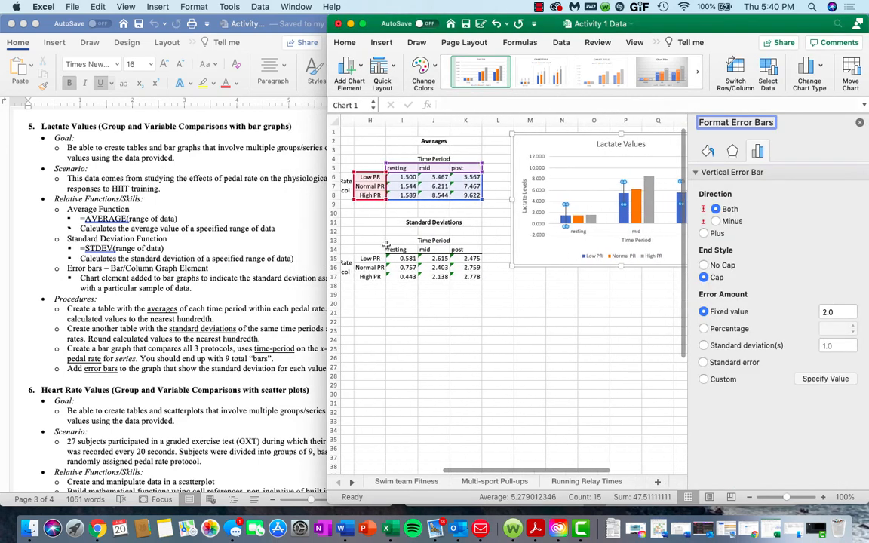
scroll(386, 245, "left", 1)
left_click_drag(298, 234, 210, 237)
scroll(284, 249, "left", 1)
scroll(284, 249, "left", 1)
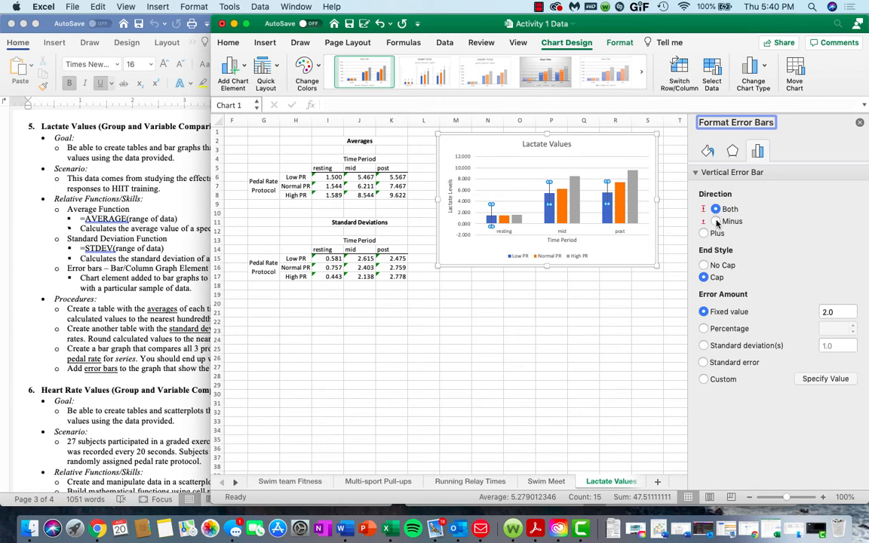
left_click(716, 221)
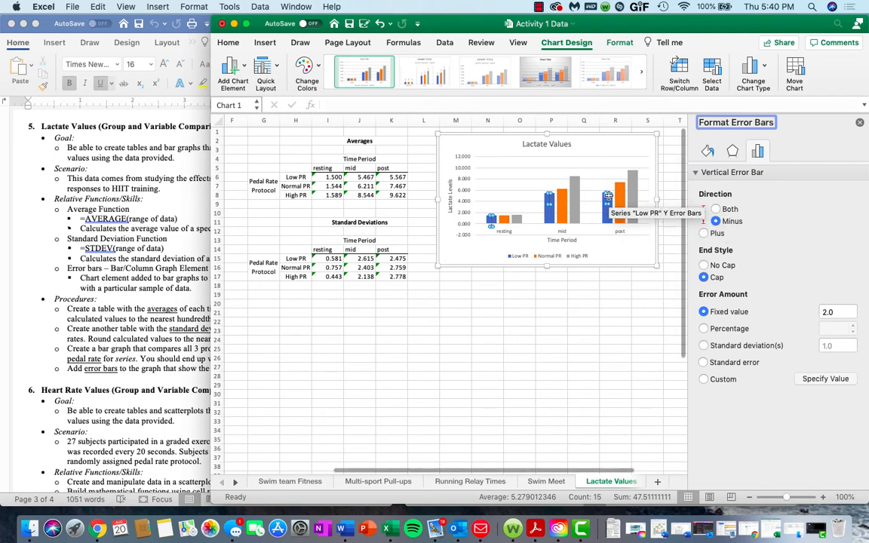
left_click(709, 234)
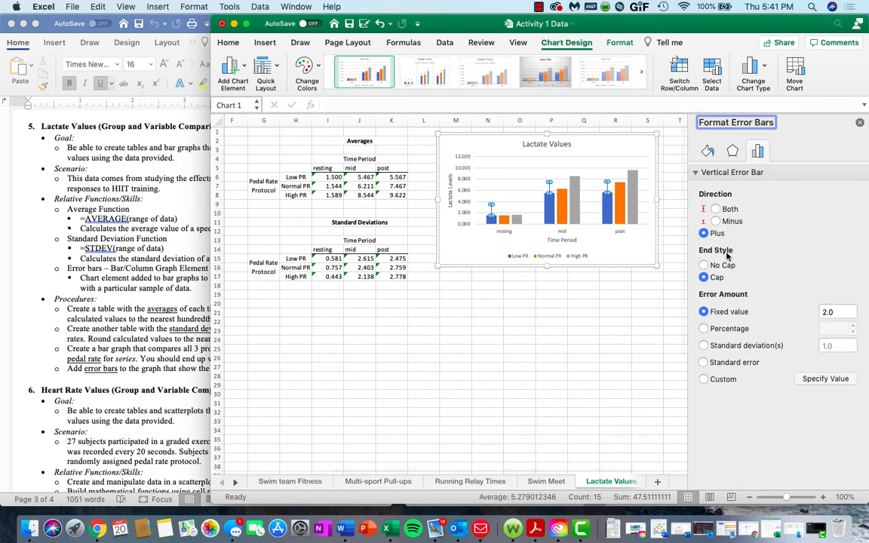
Give the Low PR error bars custom positive values from the Low PR standard deviations in I15:K15
left_click(704, 383)
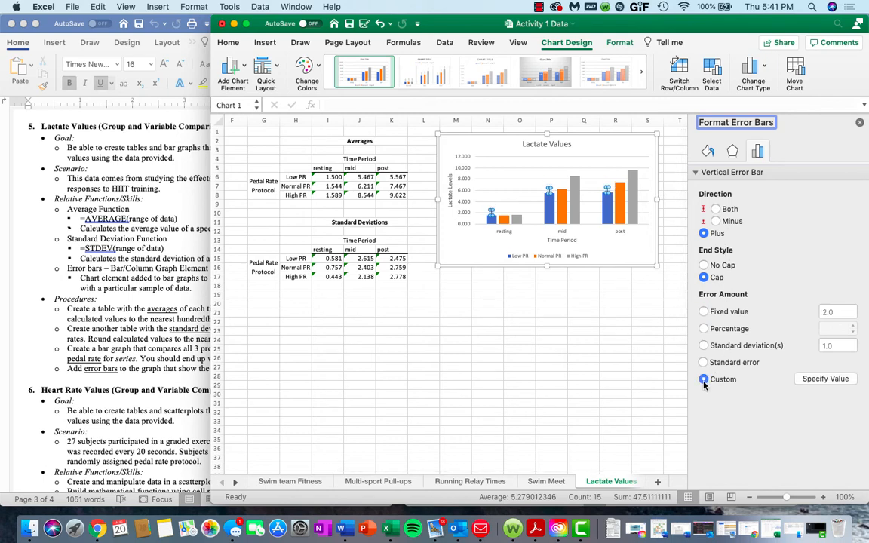
left_click(833, 381)
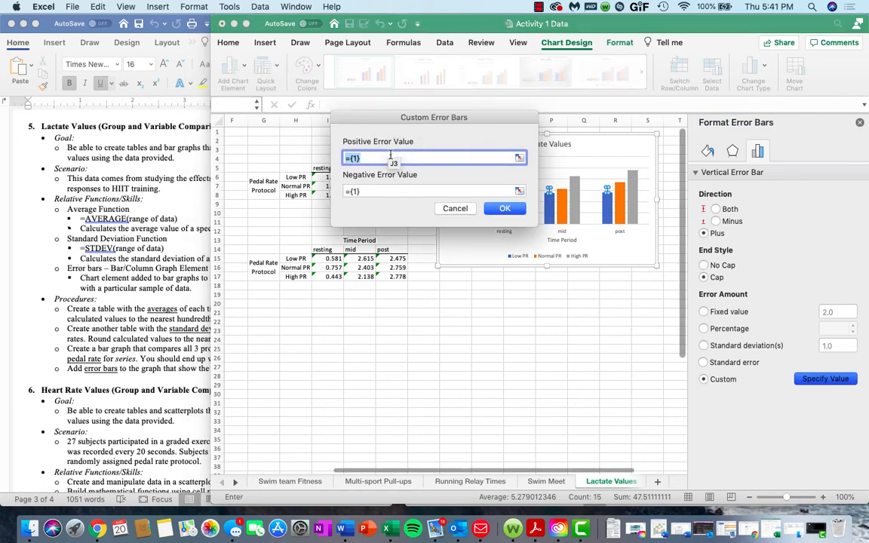
left_click(520, 157)
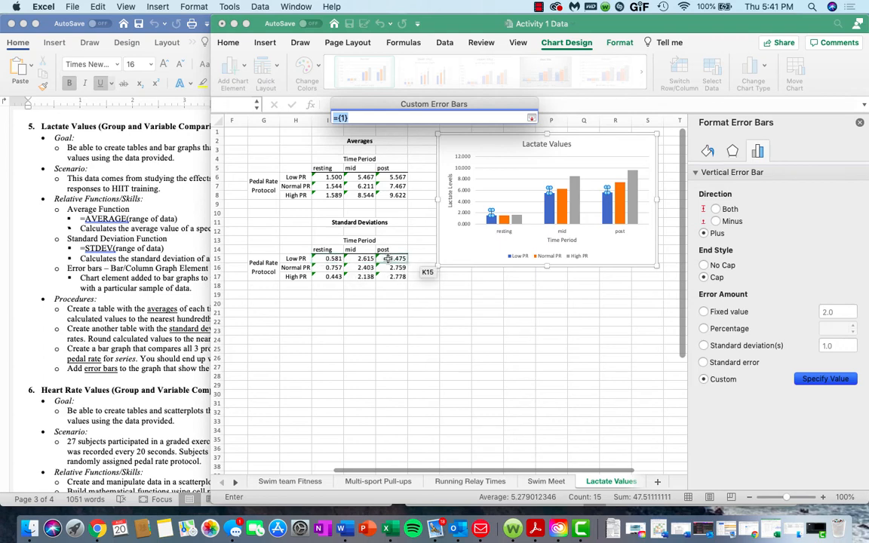
left_click_drag(332, 258, 387, 258)
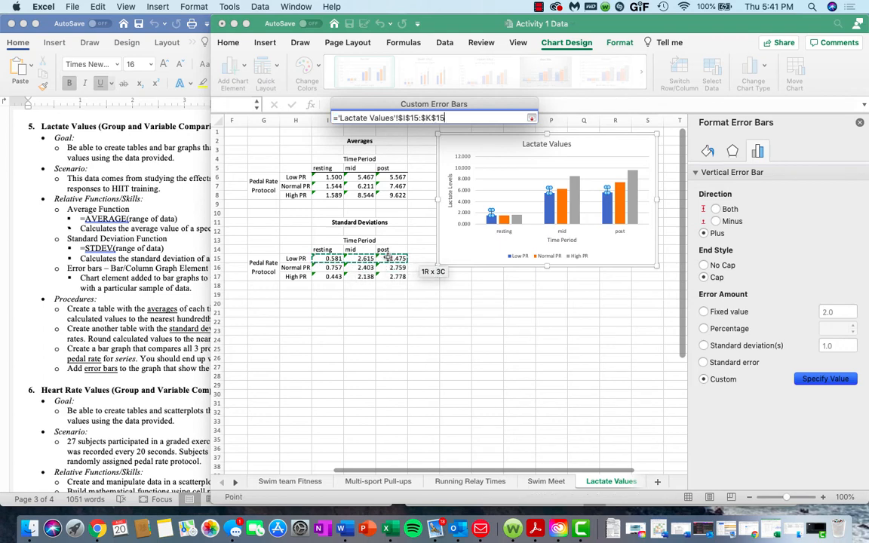
key("Return")
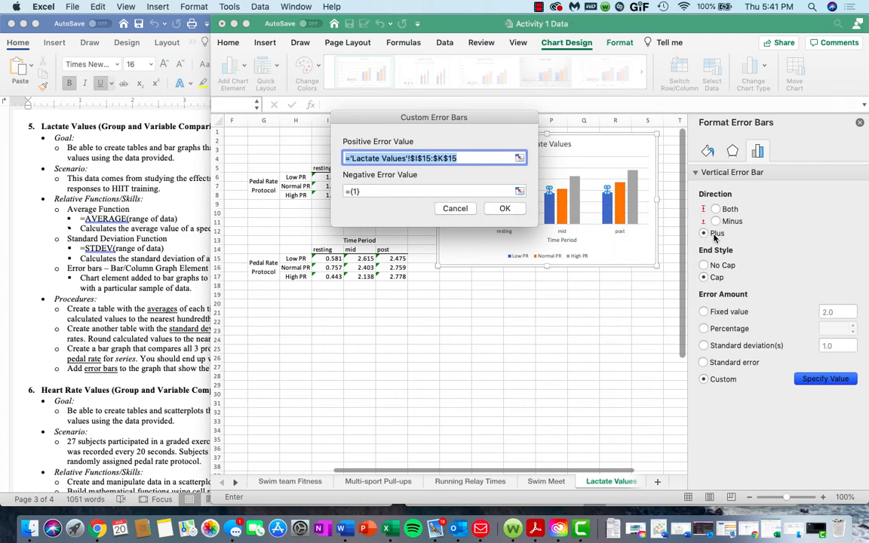
left_click(498, 211)
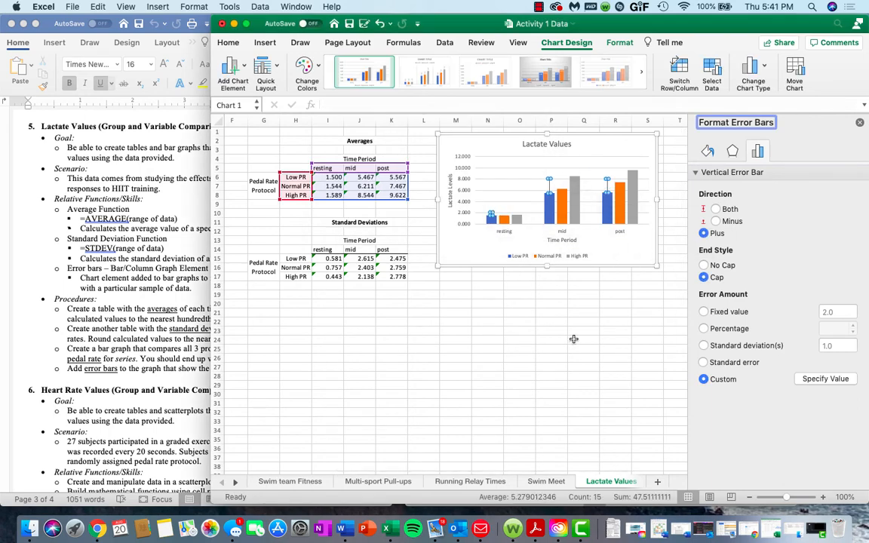
left_click(481, 249)
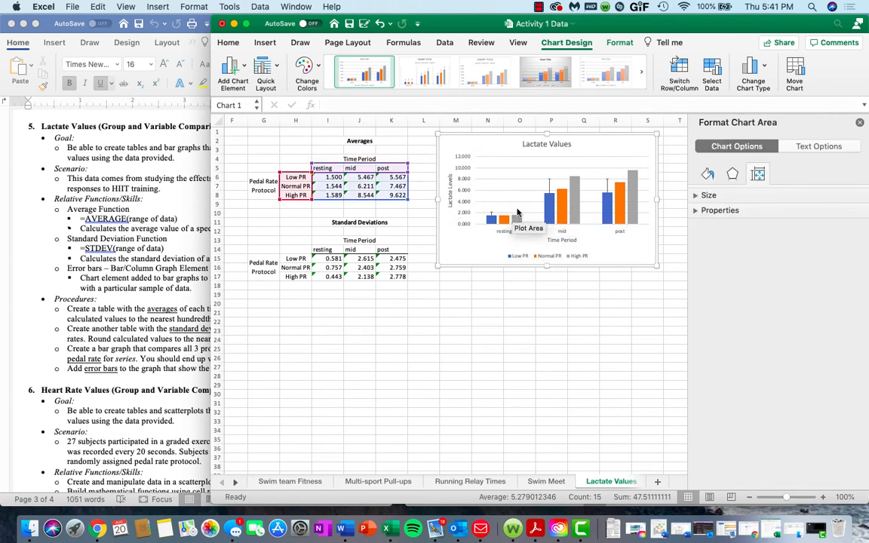
Add error bars to the chart's Normal PR series with the detailed error bar options open
left_click(550, 186)
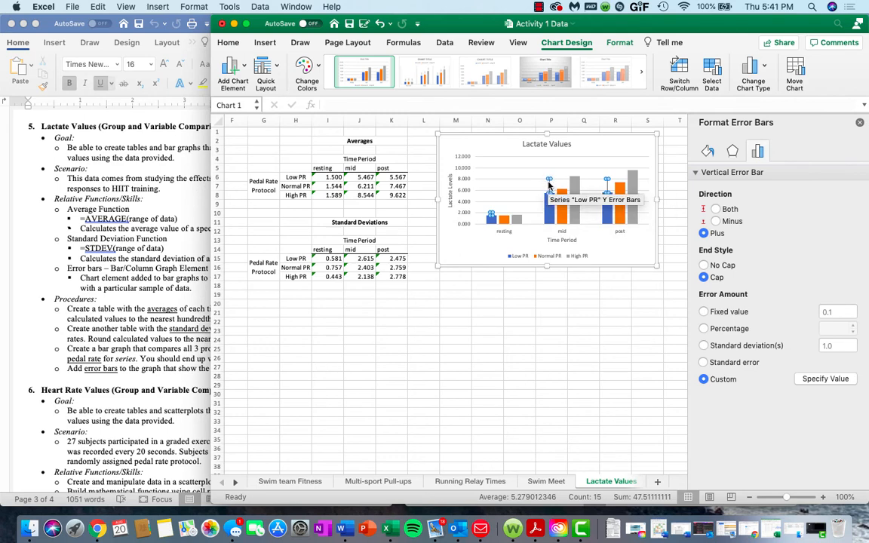
left_click(491, 247)
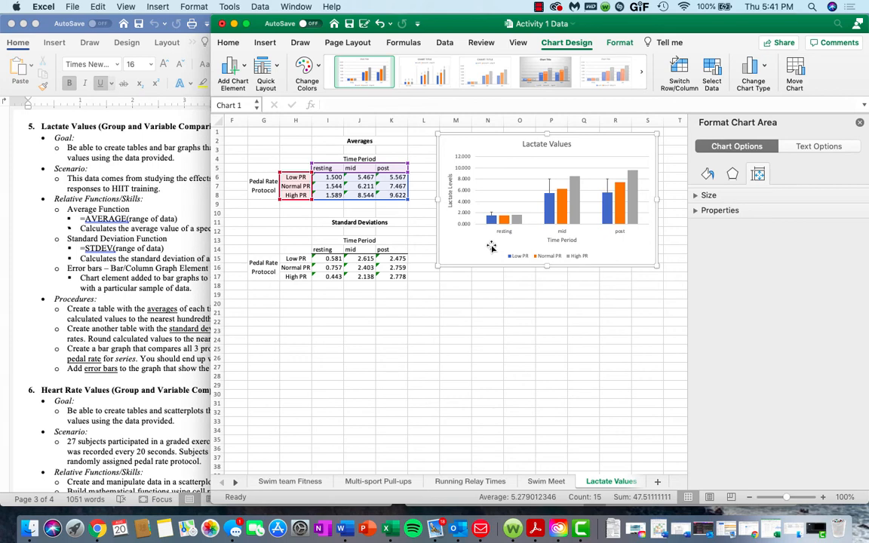
left_click(229, 67)
mouse_move(279, 157)
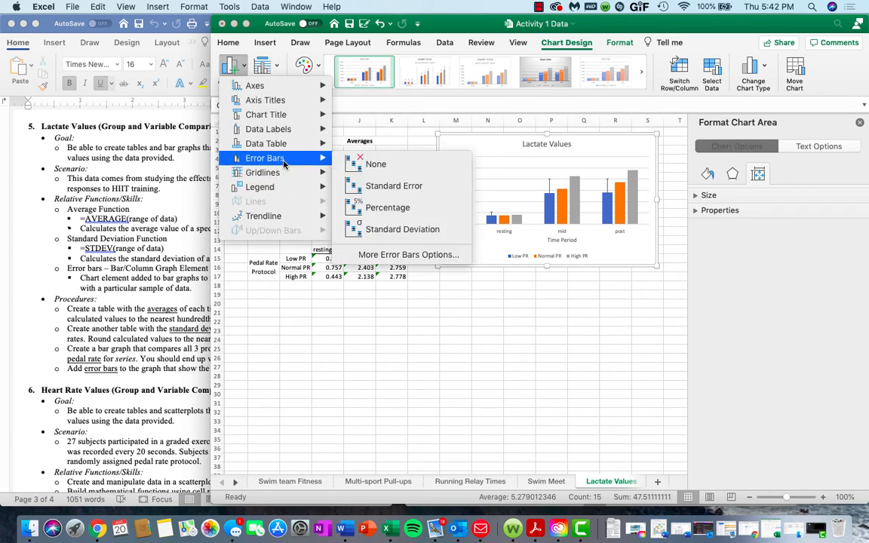
left_click(366, 255)
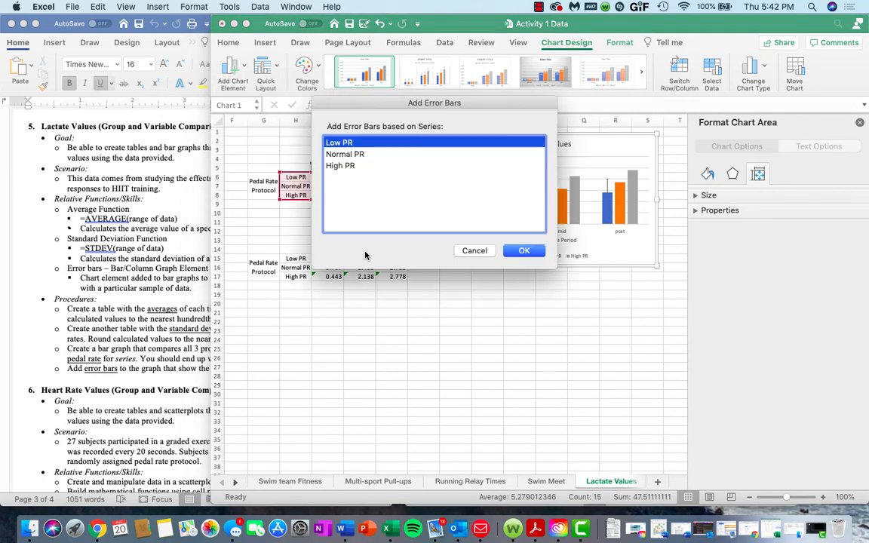
left_click(382, 155)
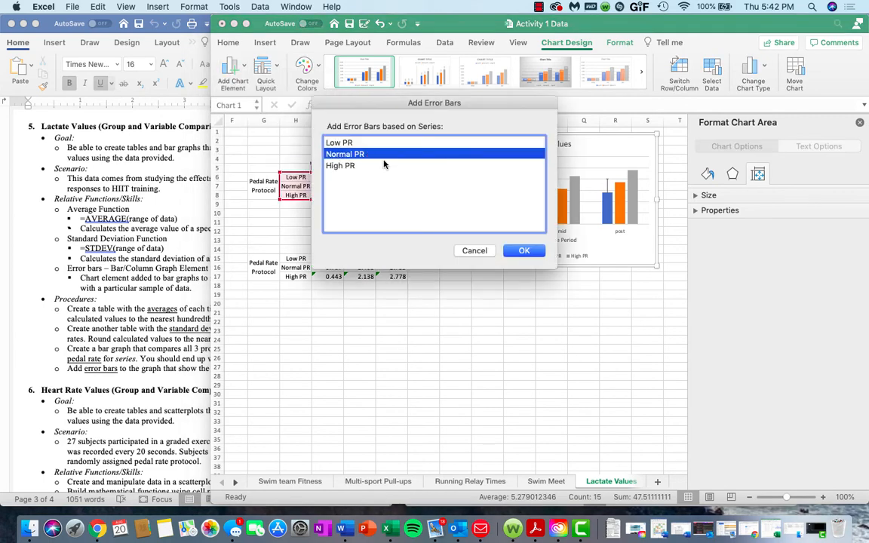
left_click(528, 252)
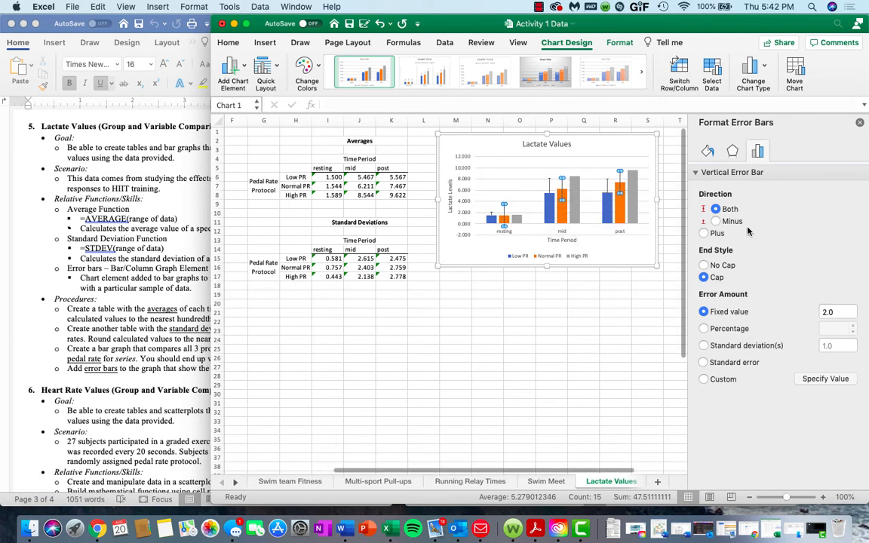
Set the Normal PR error bars to both directions with custom positive values from the standard deviations in I16:K16
left_click(704, 234)
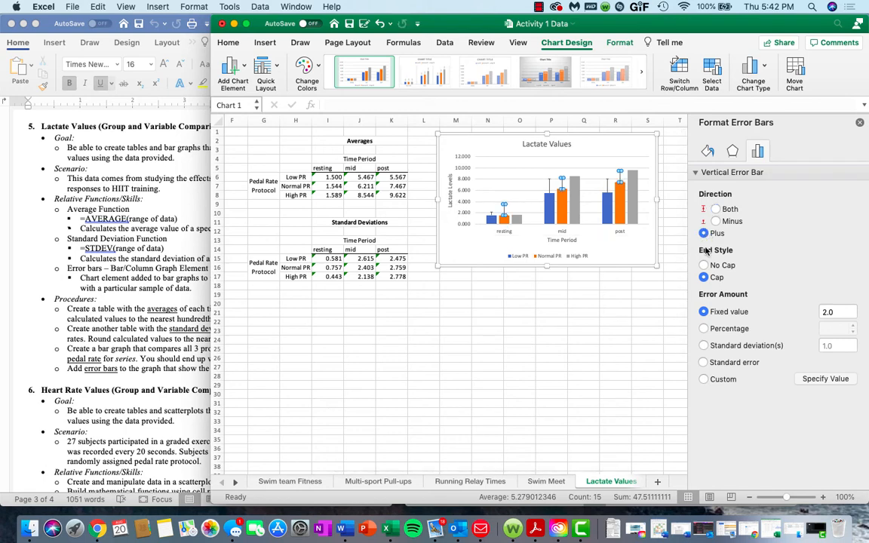
left_click(704, 380)
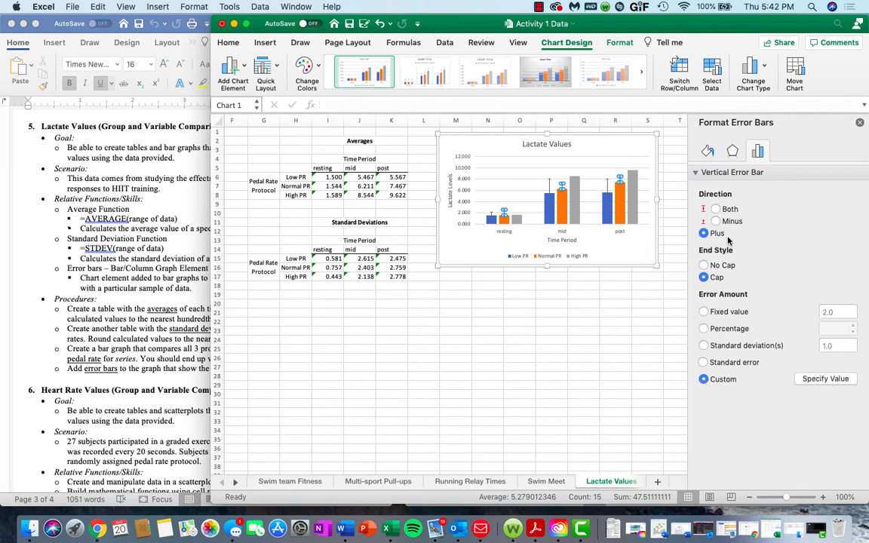
left_click(715, 210)
left_click(826, 379)
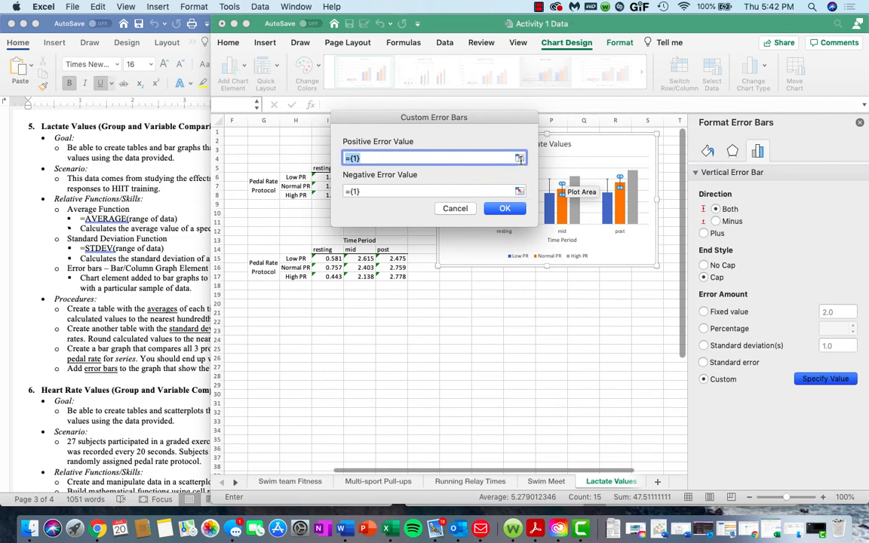
left_click(520, 160)
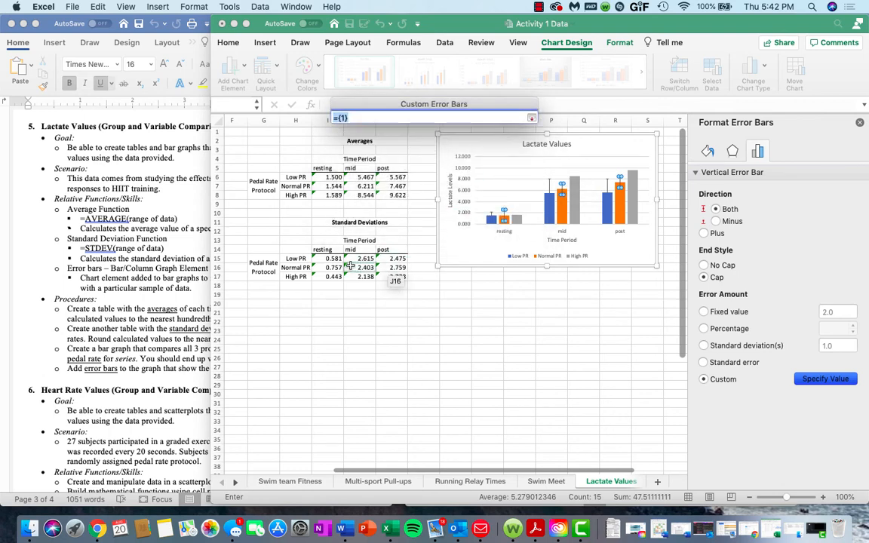
left_click_drag(335, 267, 397, 272)
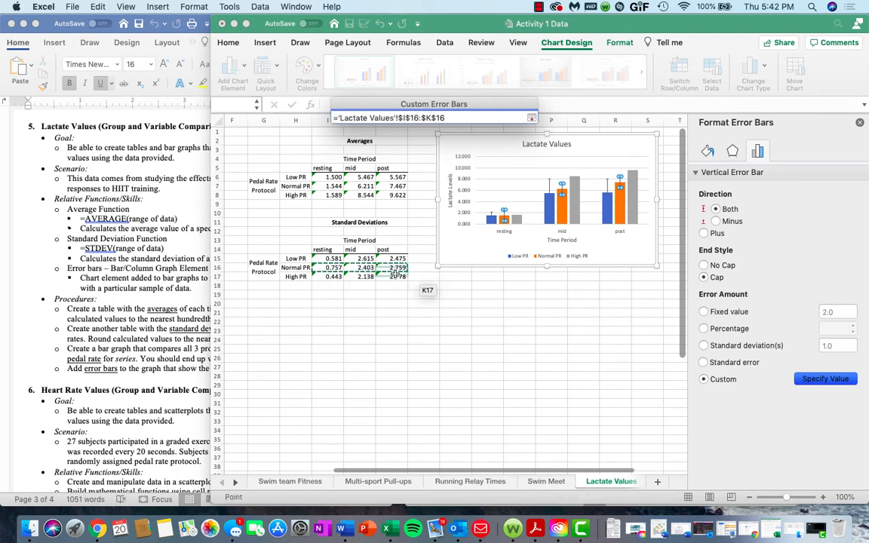
key("Return")
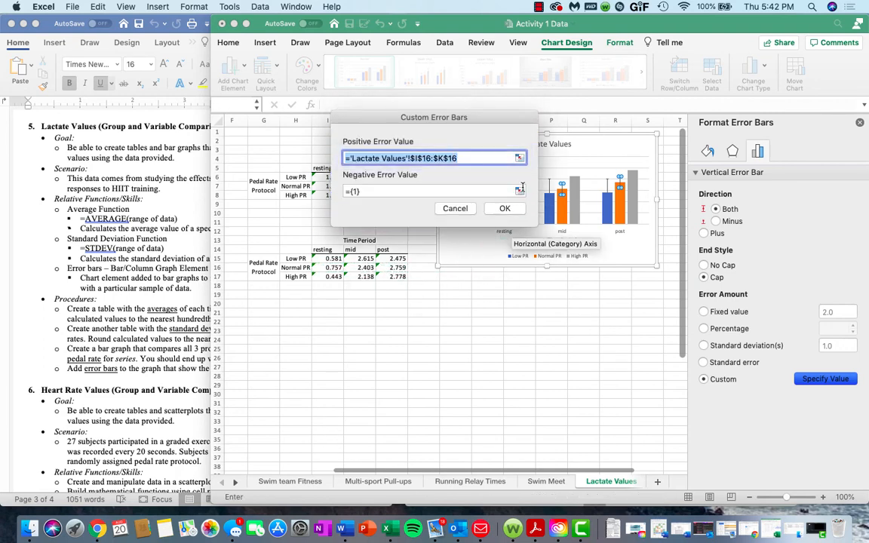
Use I16:K16 as the Normal PR negative error values as well, and set the error bars to the Plus direction only
left_click(519, 191)
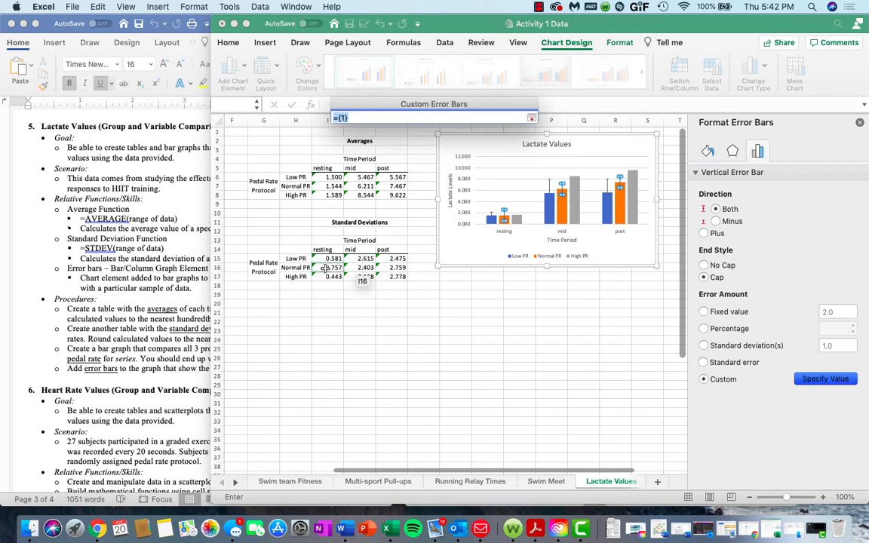
left_click_drag(335, 268, 398, 269)
key("Return")
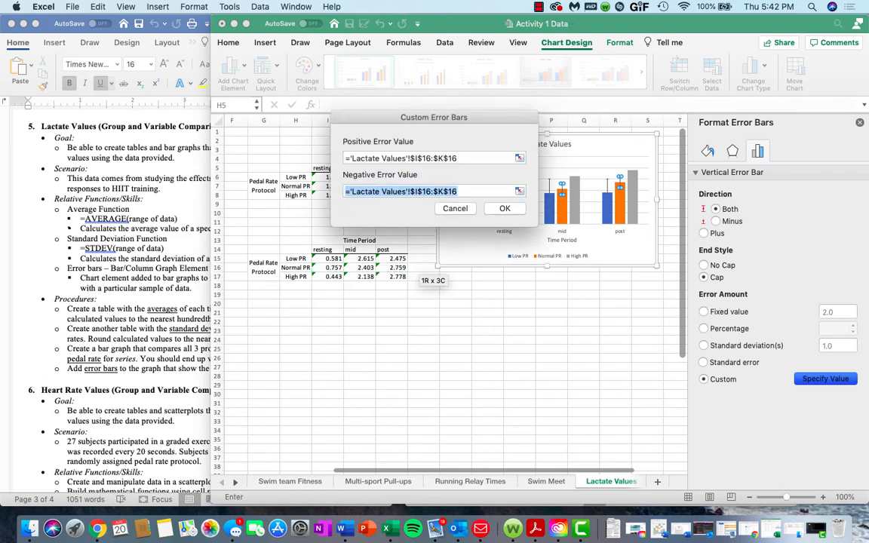
left_click(507, 212)
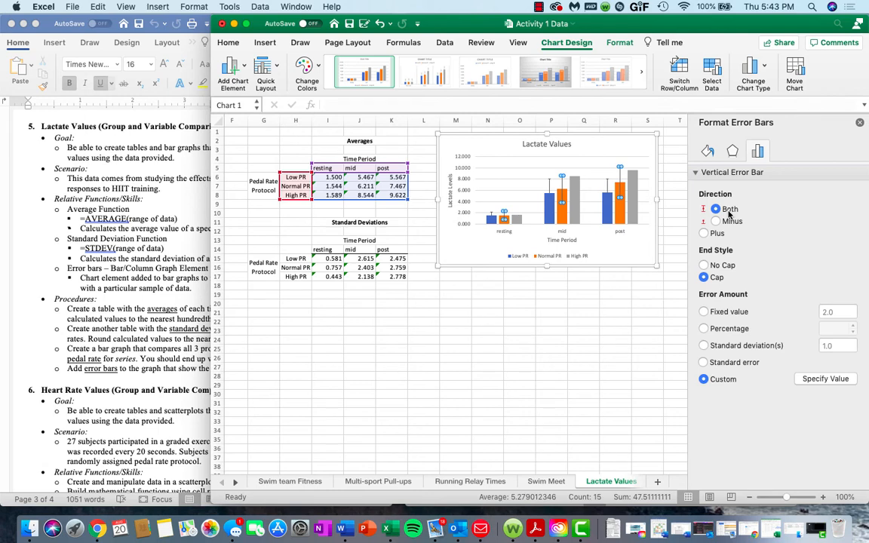
left_click(703, 234)
left_click(512, 181)
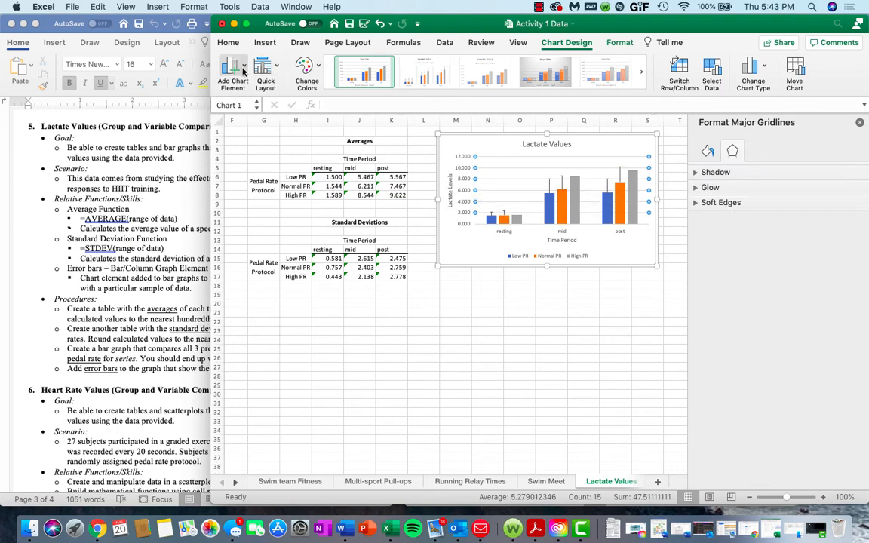
Add error bars to the chart's High PR series and show their direction and error amount options
left_click(223, 67)
mouse_move(280, 158)
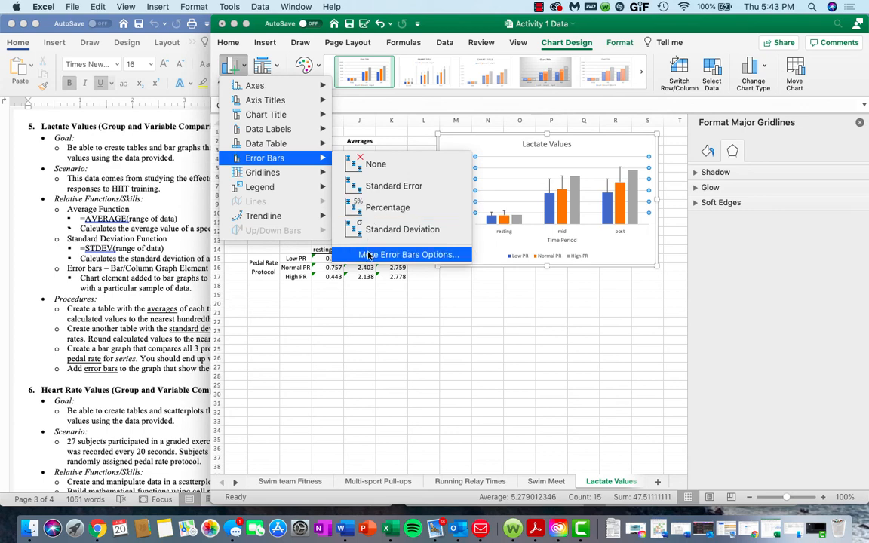
left_click(394, 254)
left_click(352, 167)
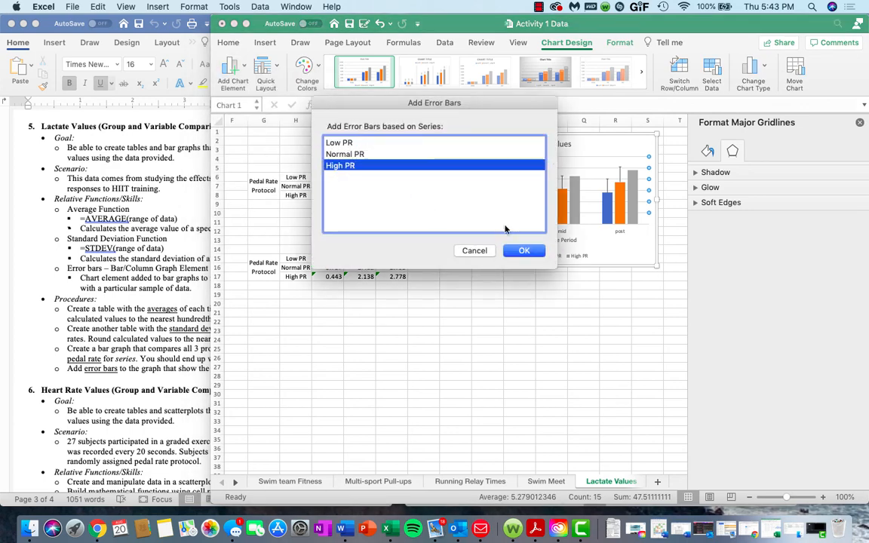
left_click(525, 250)
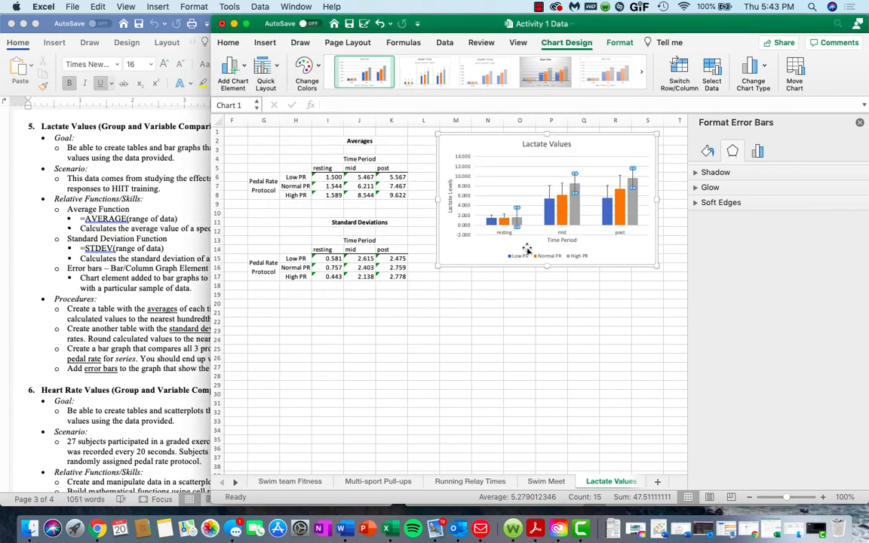
left_click(757, 154)
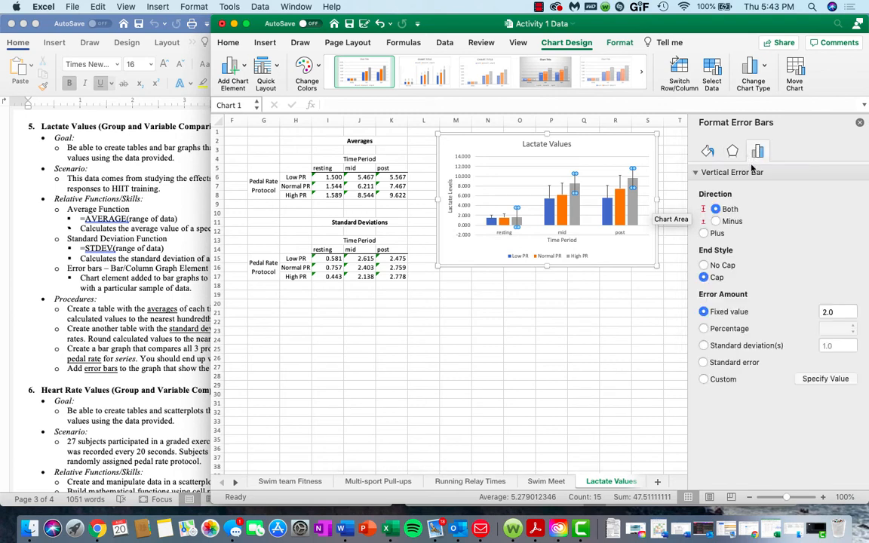
Set the High PR error bars to the Plus direction with custom positive values from the standard deviations in I17:K17
left_click(703, 233)
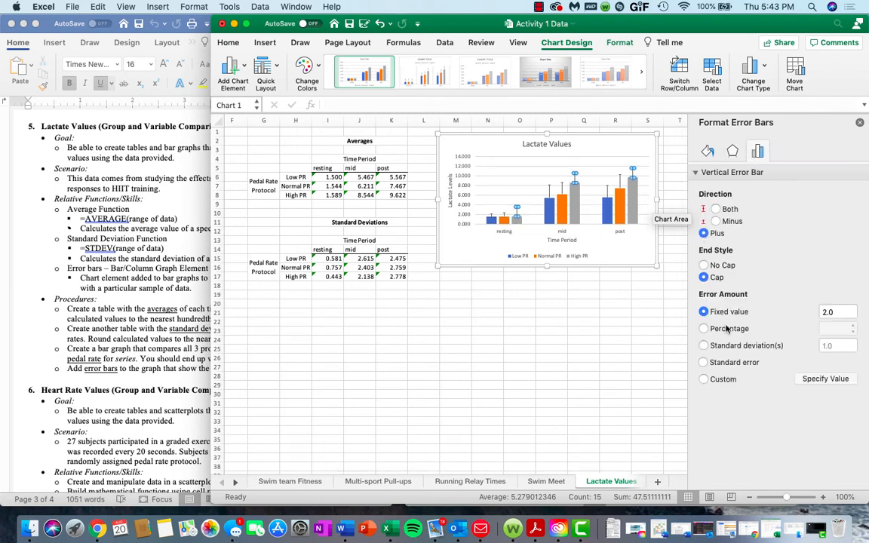
left_click(705, 380)
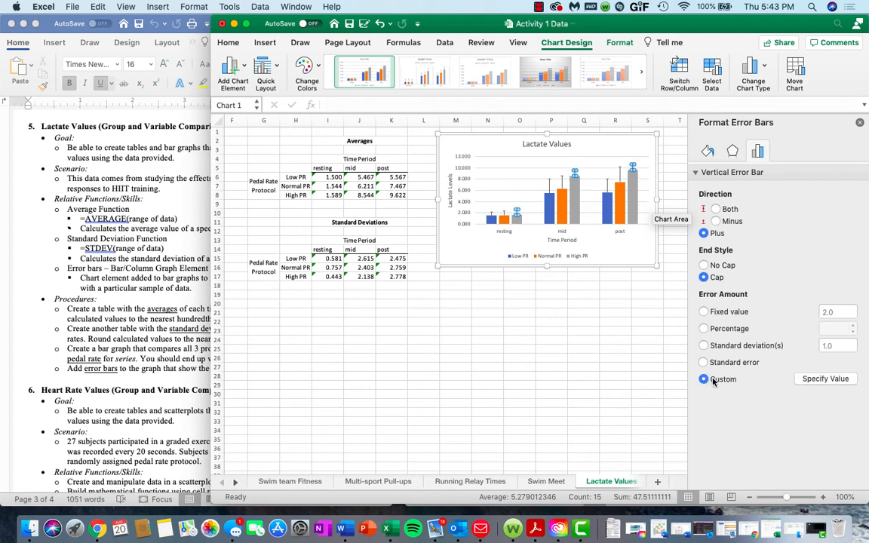
left_click(824, 379)
left_click(520, 158)
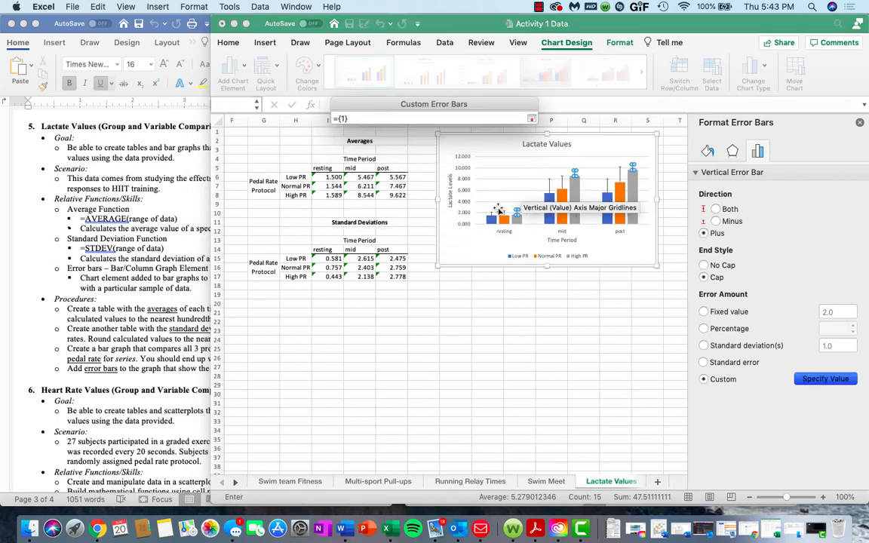
left_click(310, 280)
left_click_drag(317, 278, 396, 279)
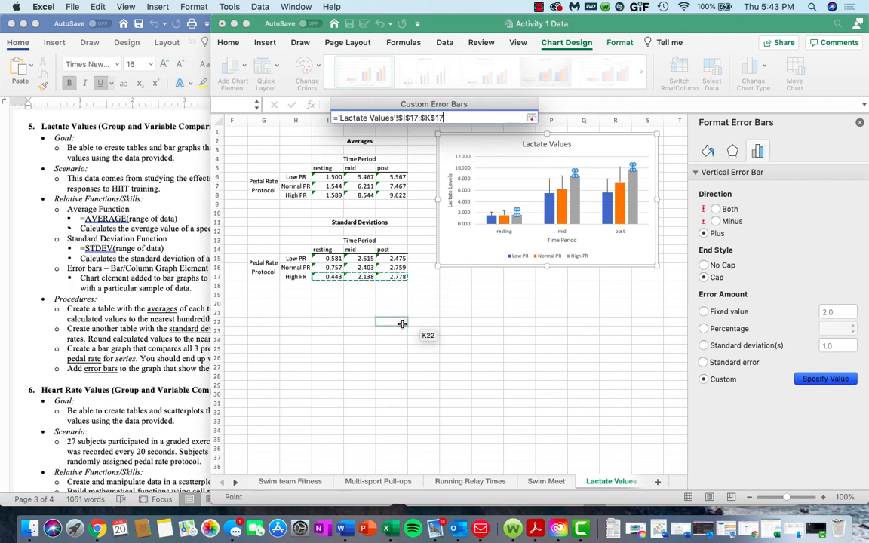
key("Return")
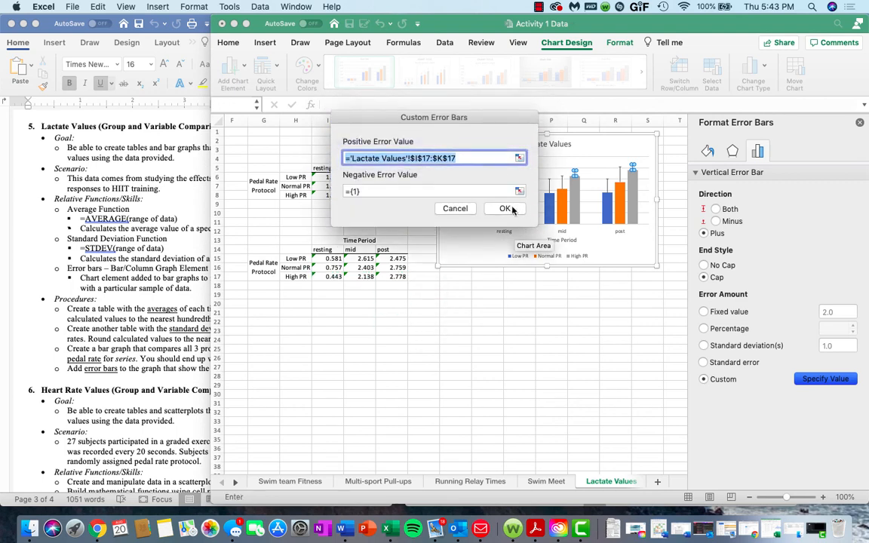
left_click(505, 209)
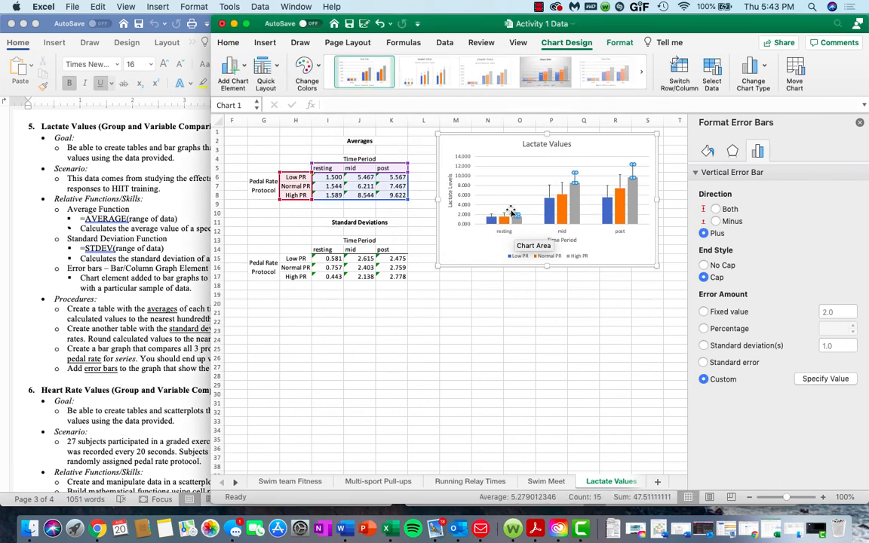
left_click(638, 242)
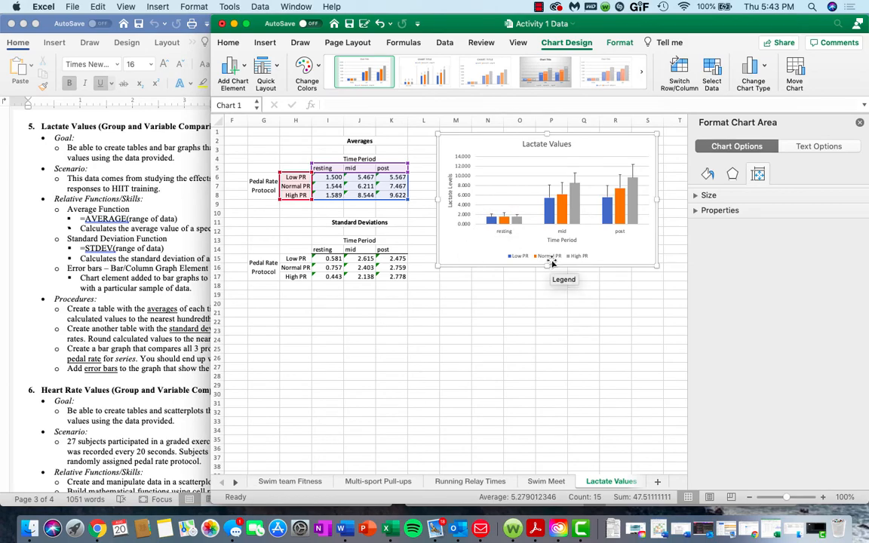
Check the Lactate Values questions in the Word student answer sheet and return to the Excel workbook
key("ctrl+Up")
left_click(714, 242)
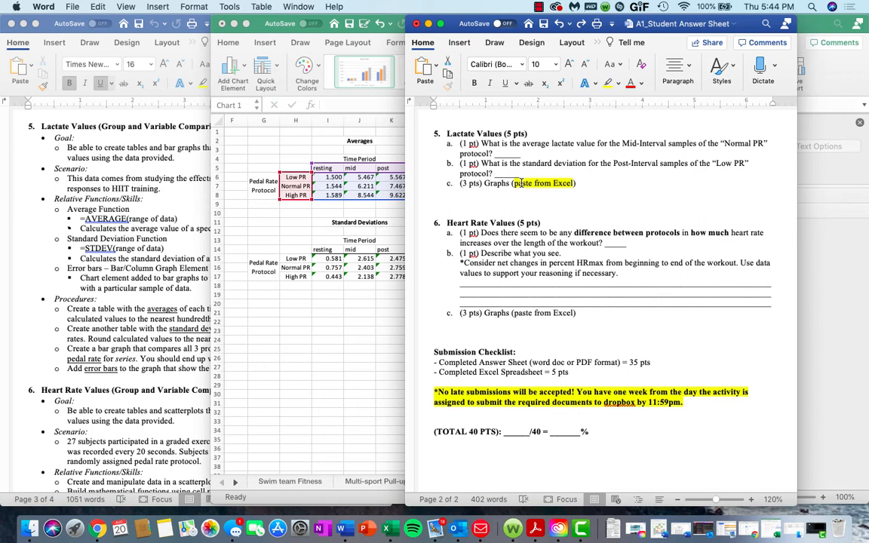
left_click(356, 366)
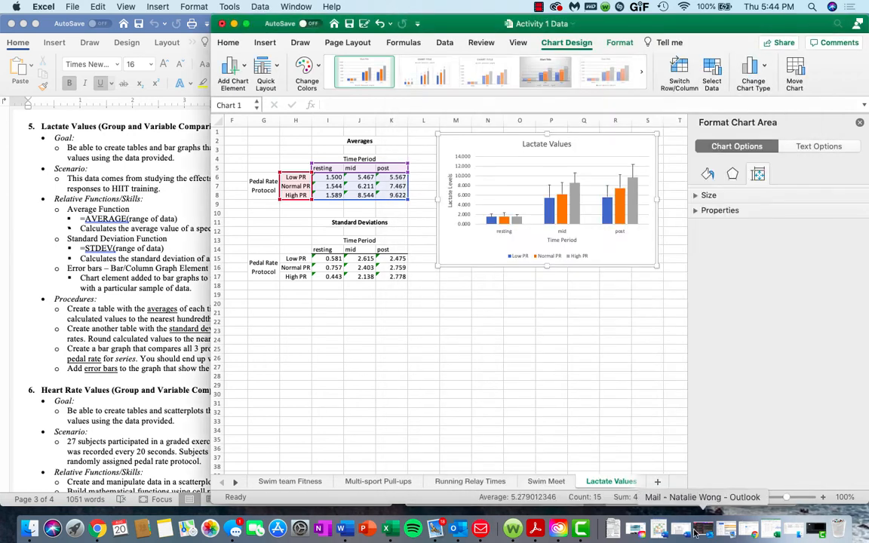
Open the HR values worksheet and close the formatting pane to give the data more room
left_click(235, 482)
left_click(585, 483)
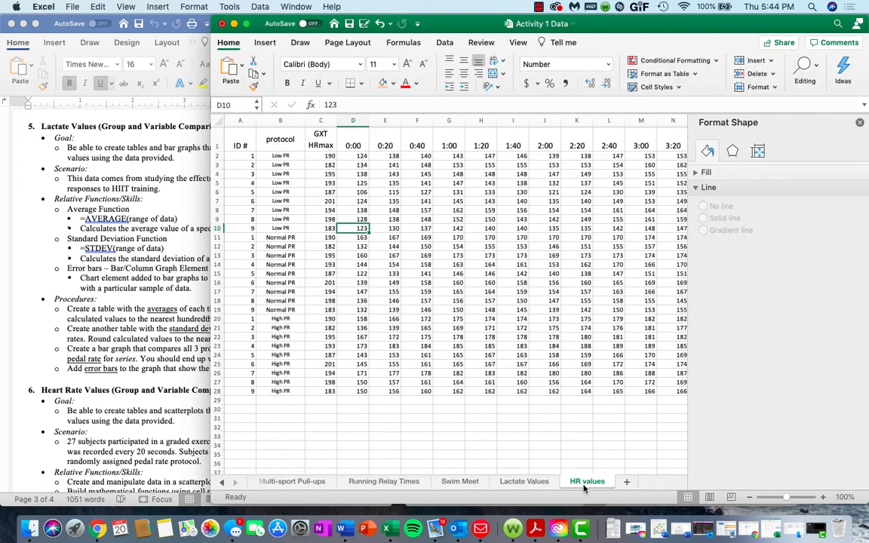
left_click(861, 123)
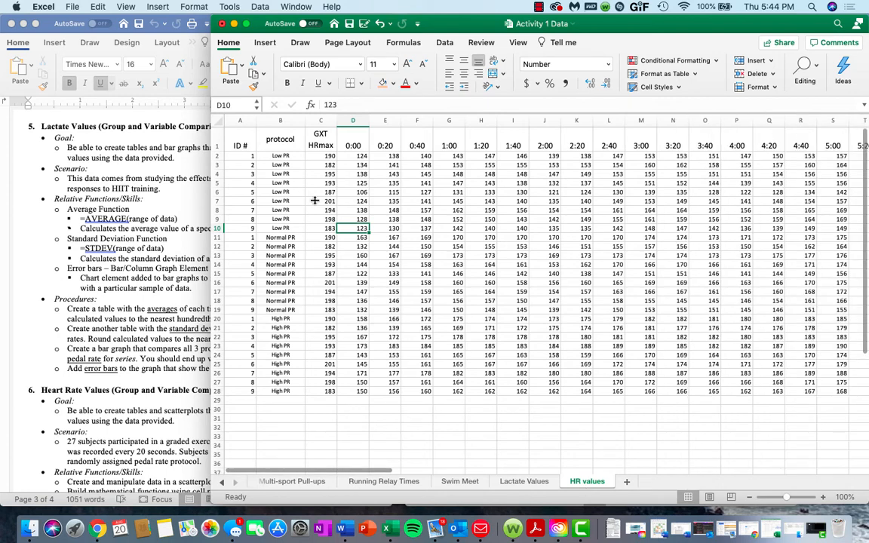
Read the Heart Rate Values section of the Word instructions and examine the worksheet's heart rates across all time points
scroll(113, 218, "down", 2)
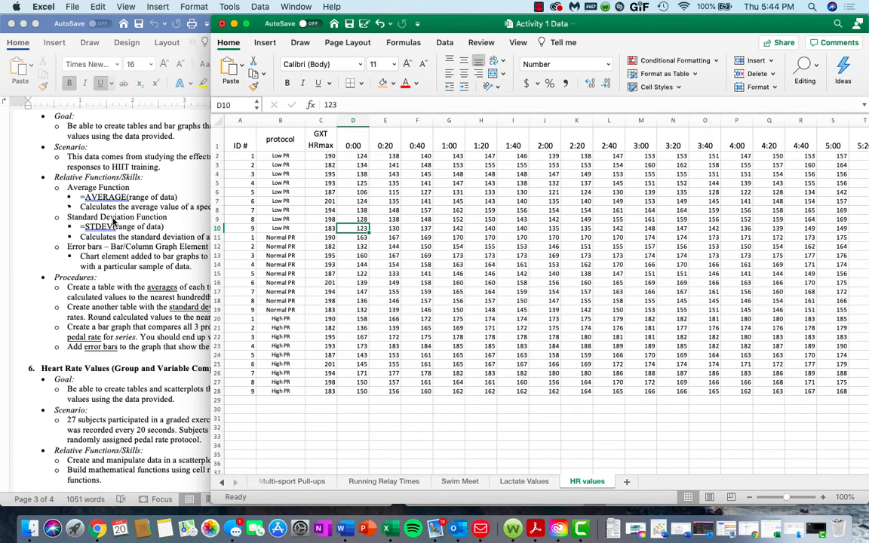
scroll(114, 220, "down", 10)
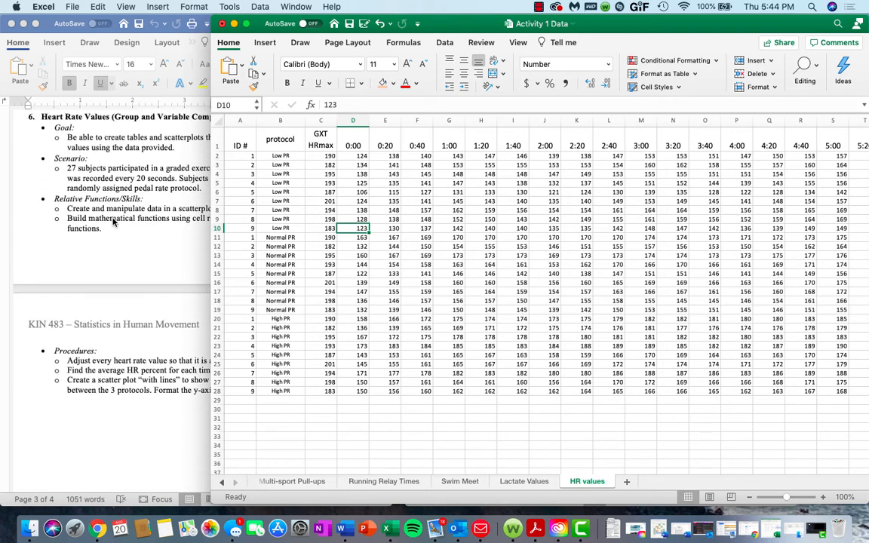
left_click(114, 221)
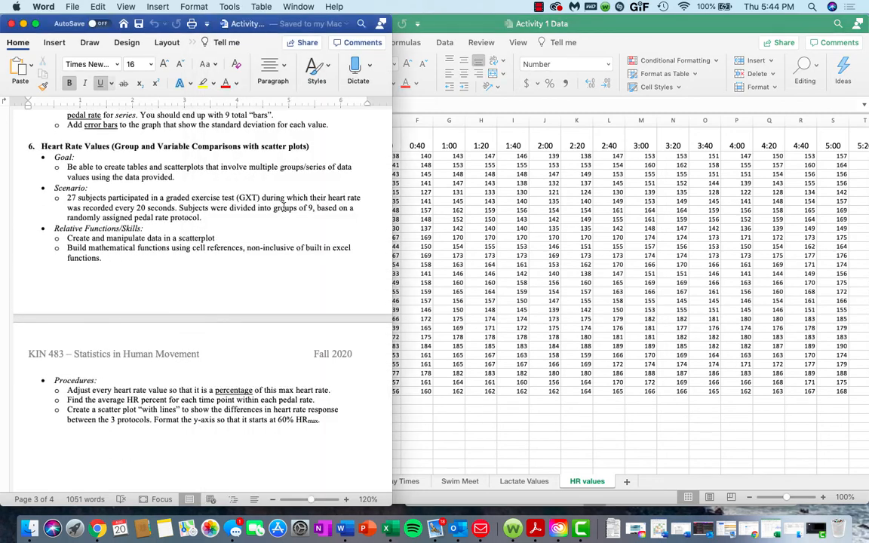
left_click(533, 328)
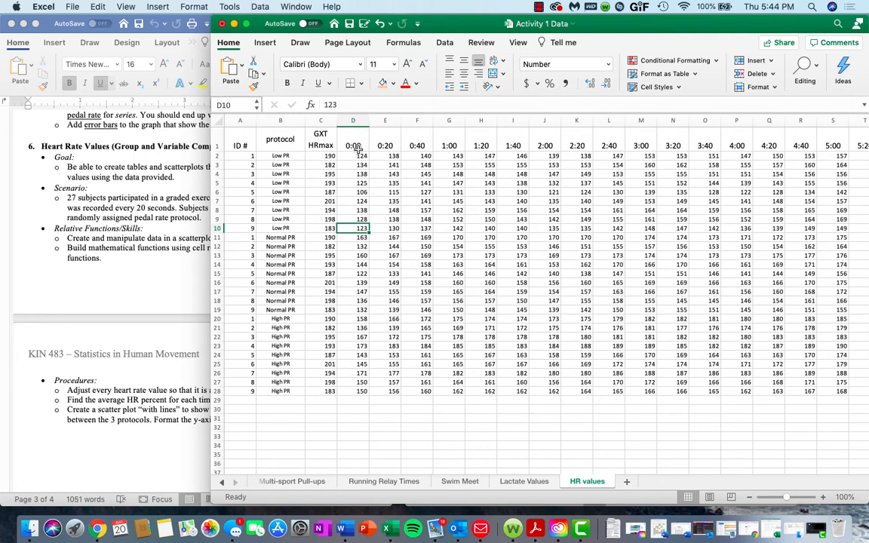
scroll(547, 168, "right", 10)
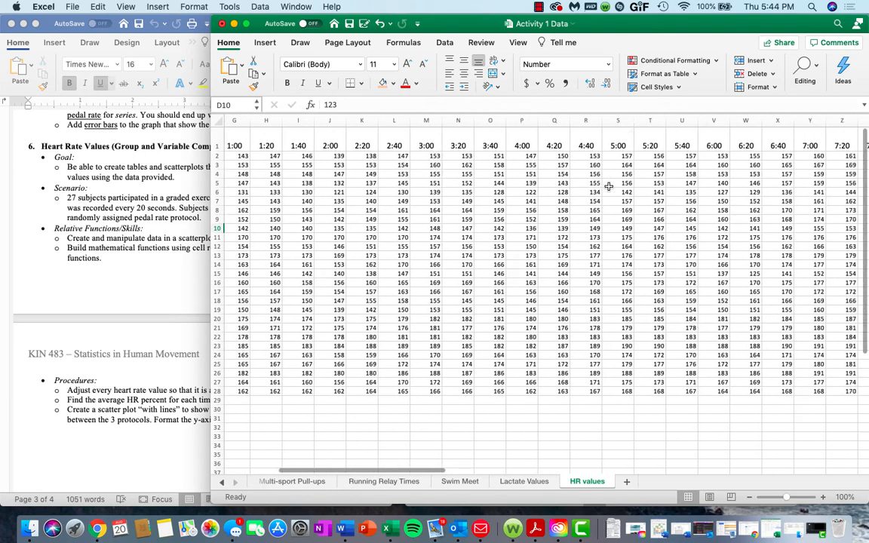
scroll(608, 185, "right", 15)
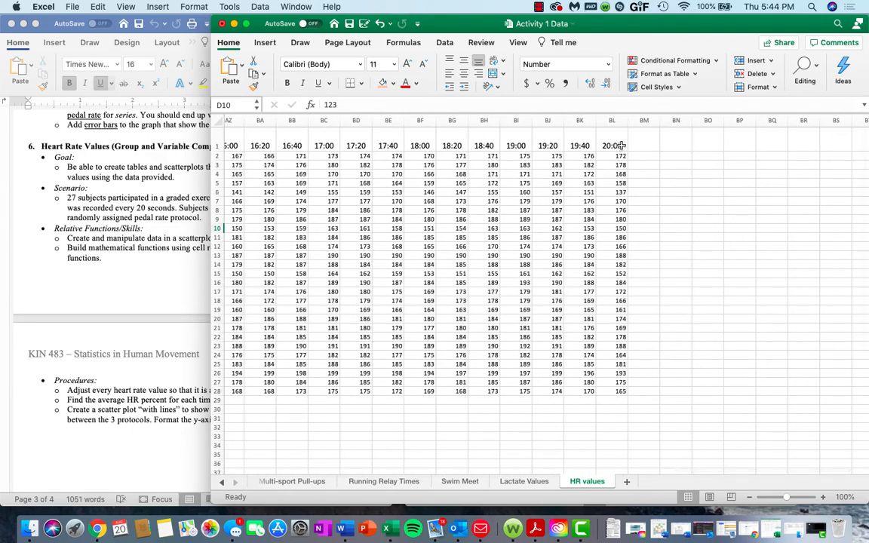
scroll(498, 205, "left", 18)
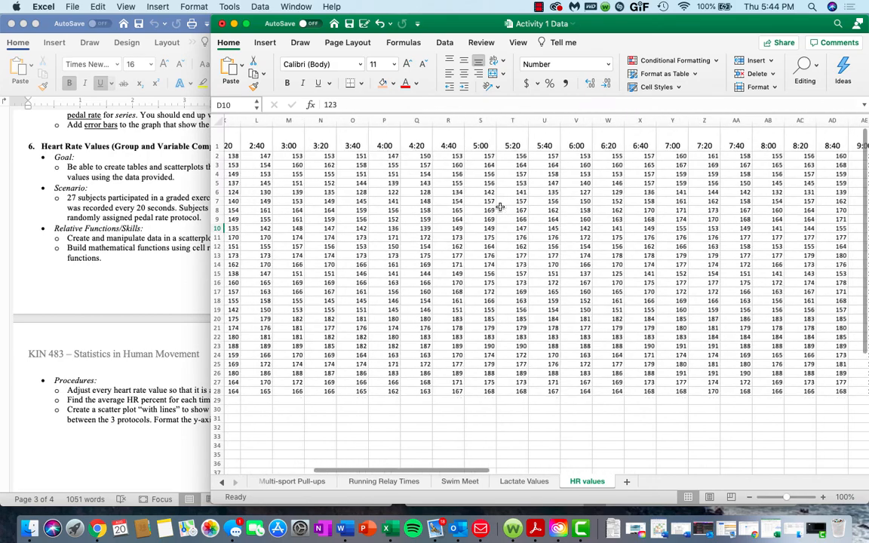
scroll(500, 206, "left", 3)
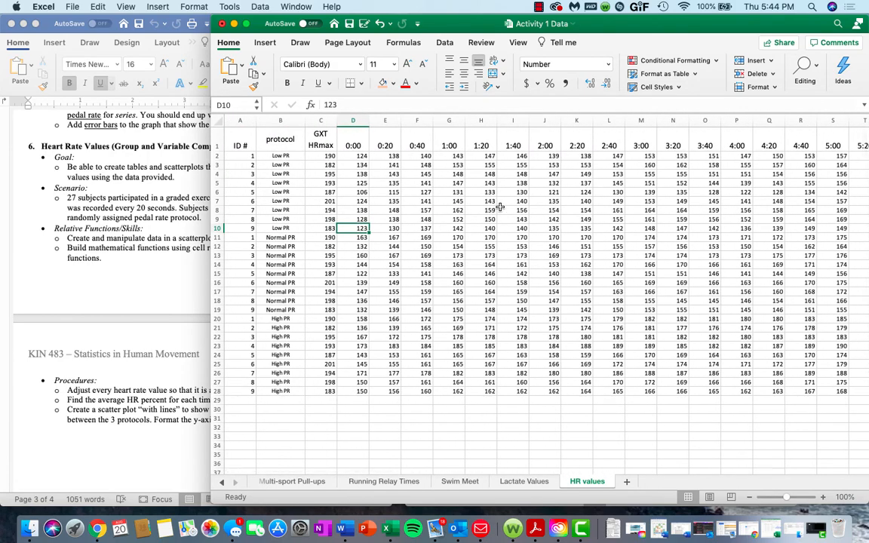
Review the Heart Rate Values procedures in the Word instructions alongside the HR values data
left_click(147, 206)
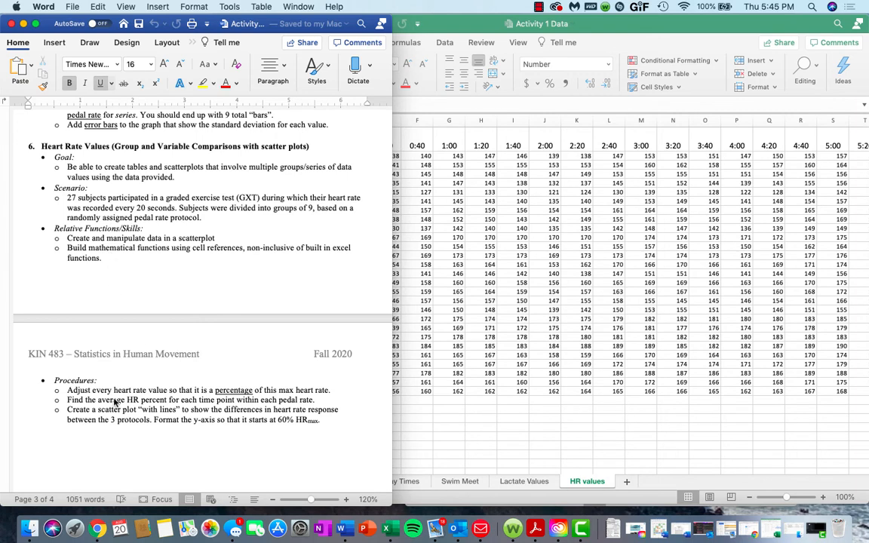
scroll(123, 236, "down", 5)
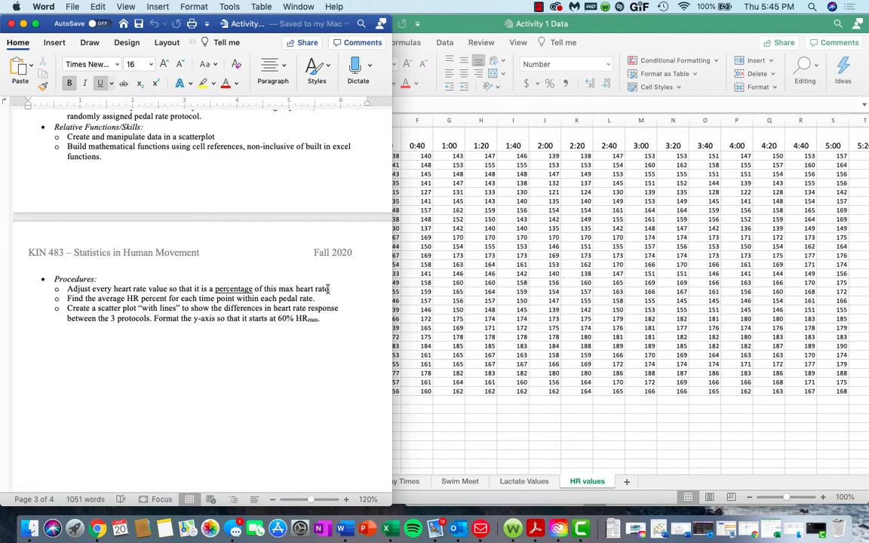
left_click(394, 215)
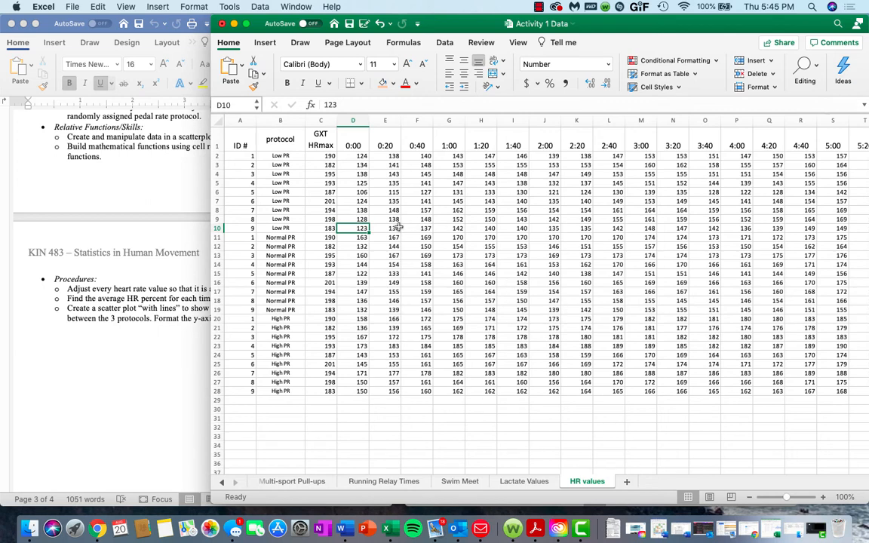
left_click(160, 323)
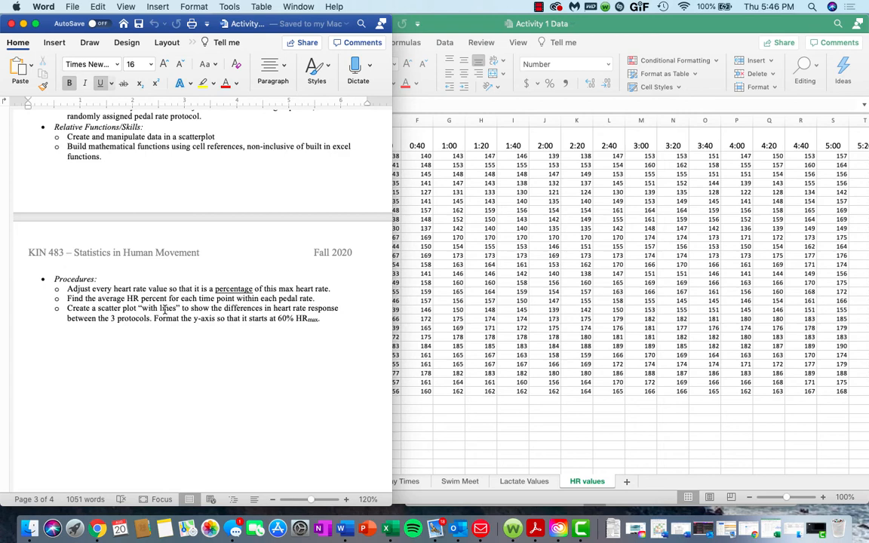
left_click(507, 309)
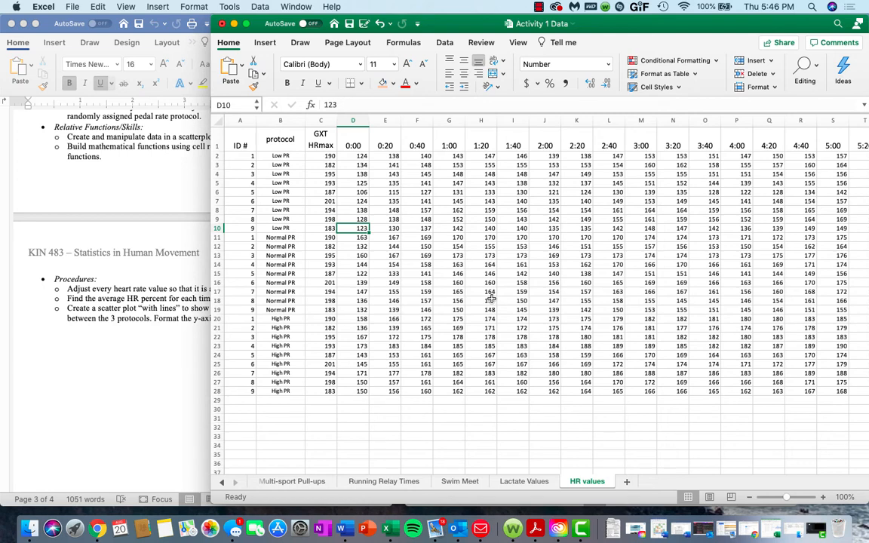
Copy the entire heart rate table A1:BL28 and paste the duplicate below it starting at cell A31
left_click(244, 136)
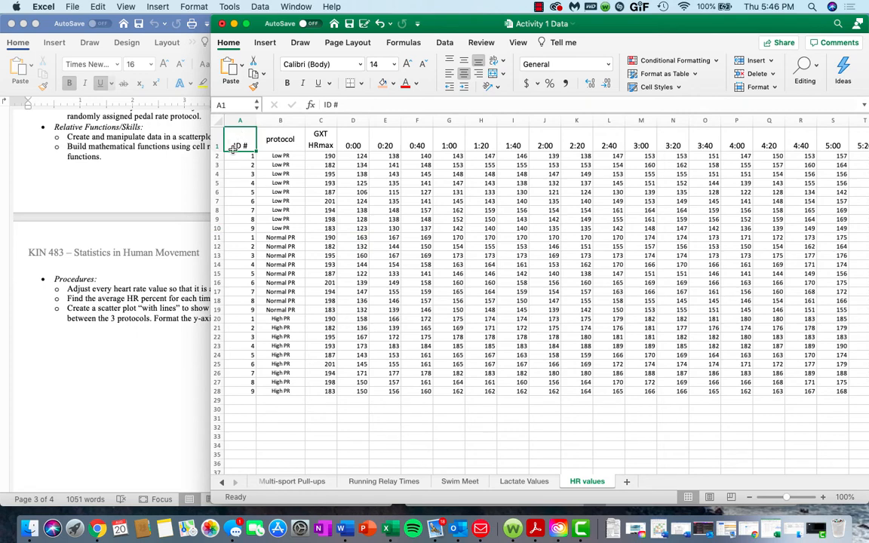
left_click(236, 391, "shift")
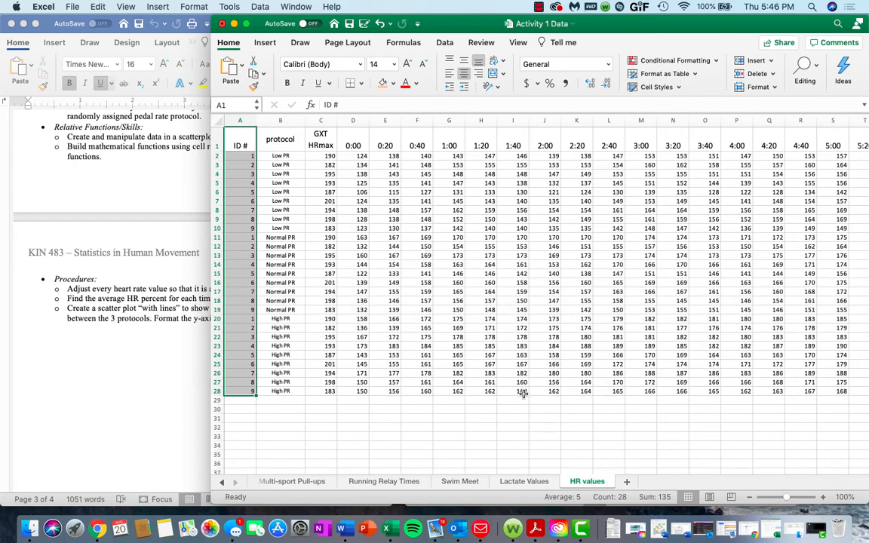
scroll(555, 385, "right", 10)
scroll(554, 387, "right", 20)
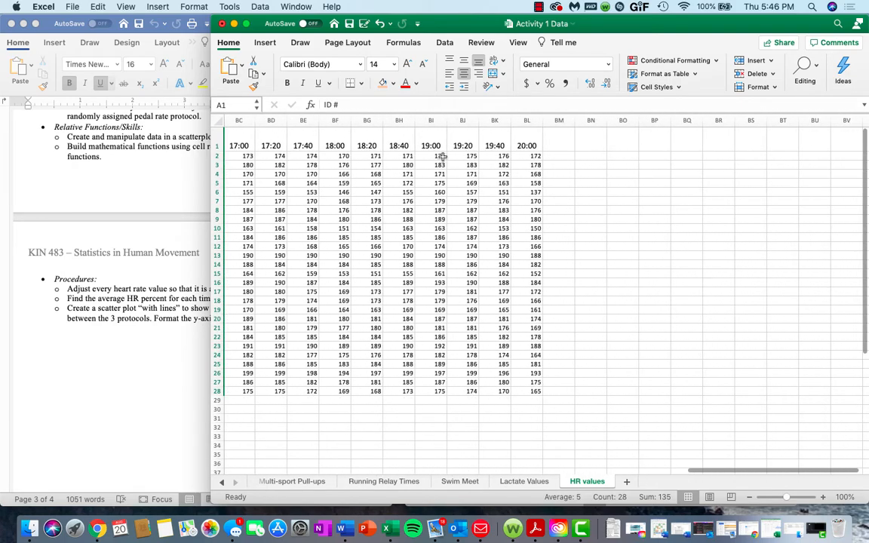
left_click(535, 391, "shift")
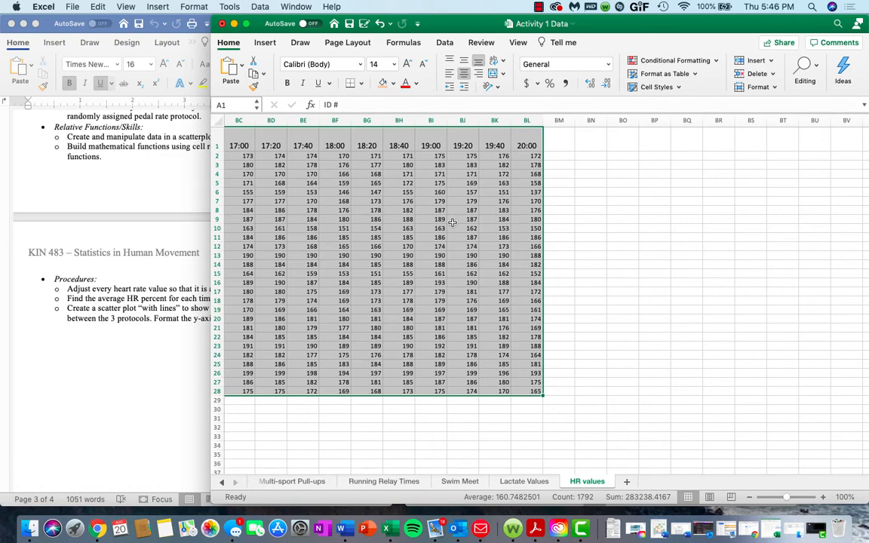
scroll(453, 221, "left", 15)
scroll(453, 221, "left", 7)
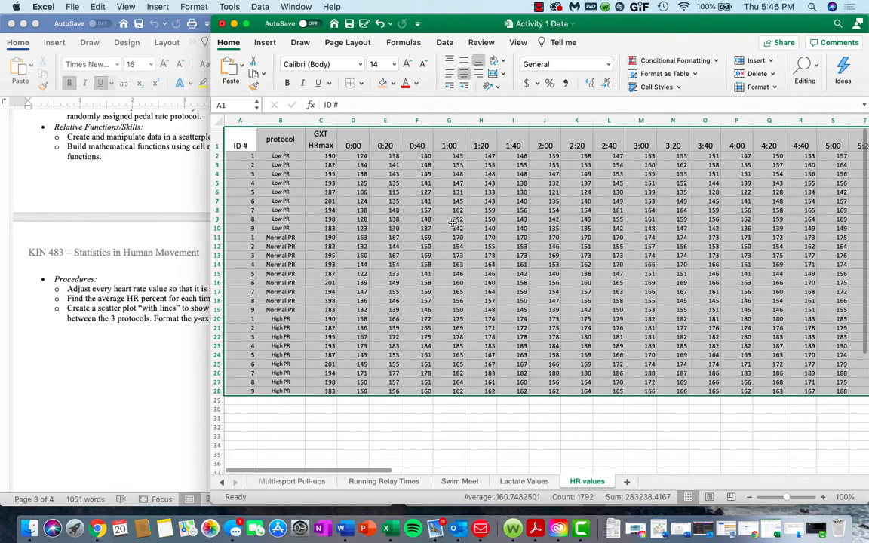
key("super+c")
scroll(452, 226, "down", 5)
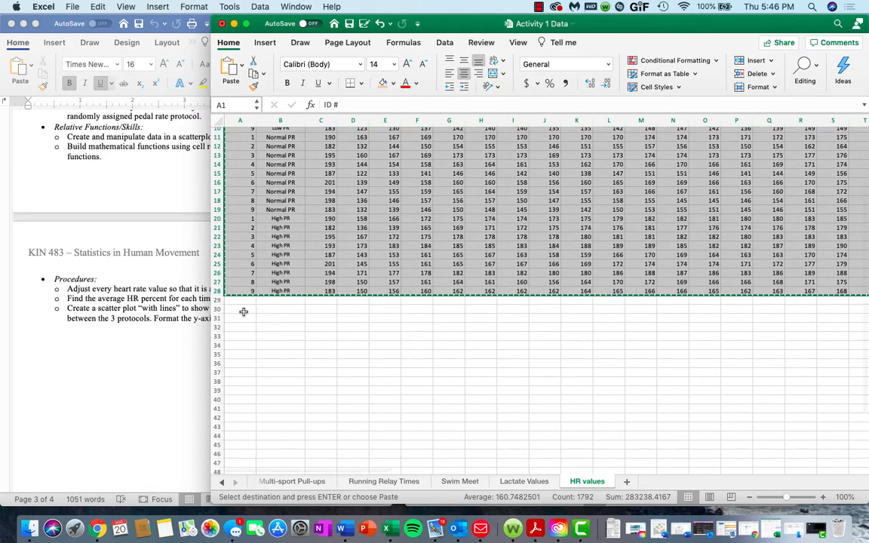
left_click(243, 316)
key("super+v")
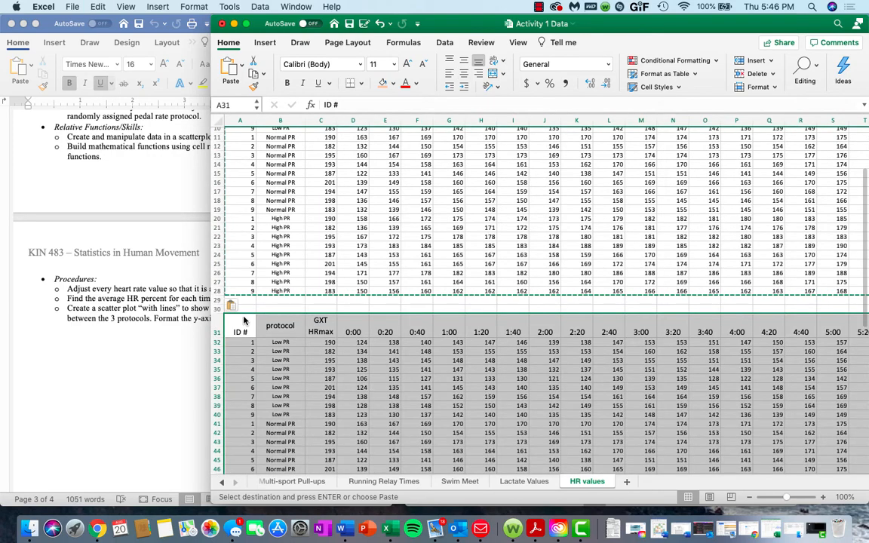
Clear all heart rate values in D32:BL58 of the duplicated table, keeping its ID, protocol, HRmax and time headings
scroll(370, 299, "down", 5)
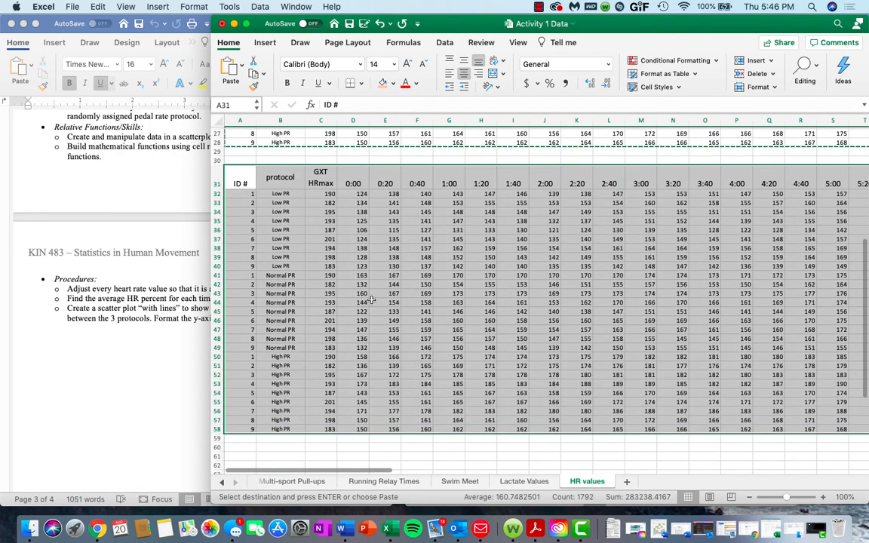
left_click(322, 194)
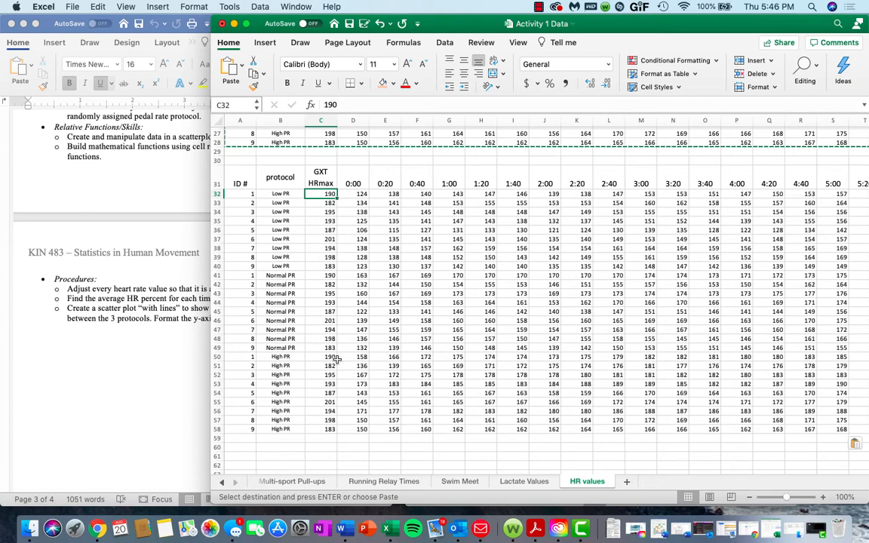
left_click(322, 429, "shift")
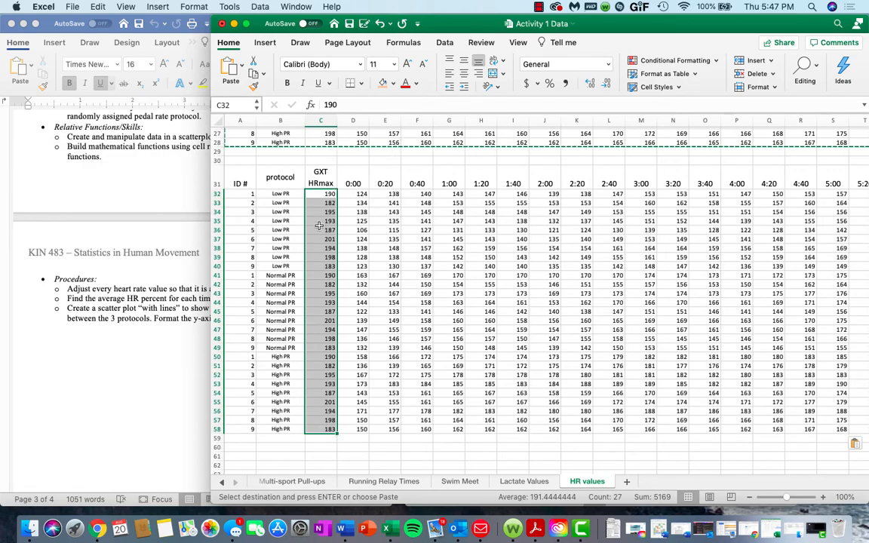
left_click(363, 194)
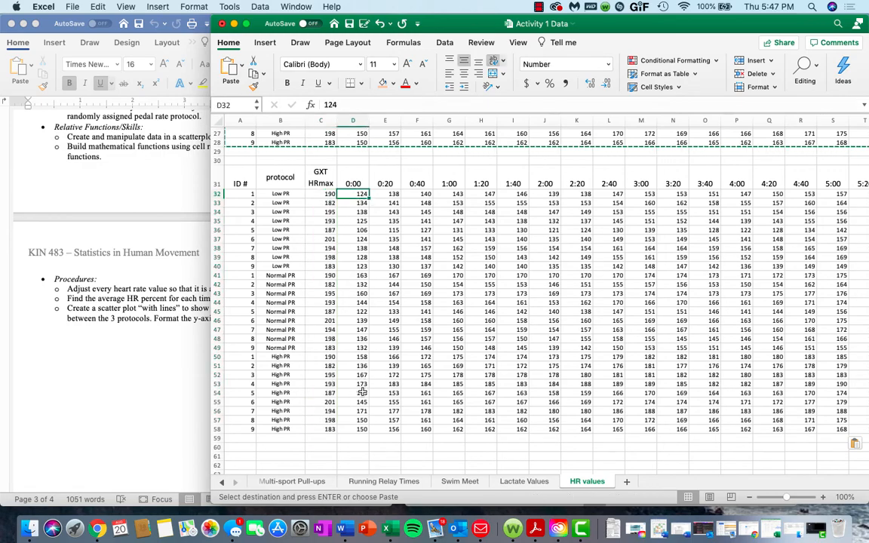
left_click(359, 428, "shift")
scroll(480, 402, "right", 1)
scroll(480, 402, "right", 20)
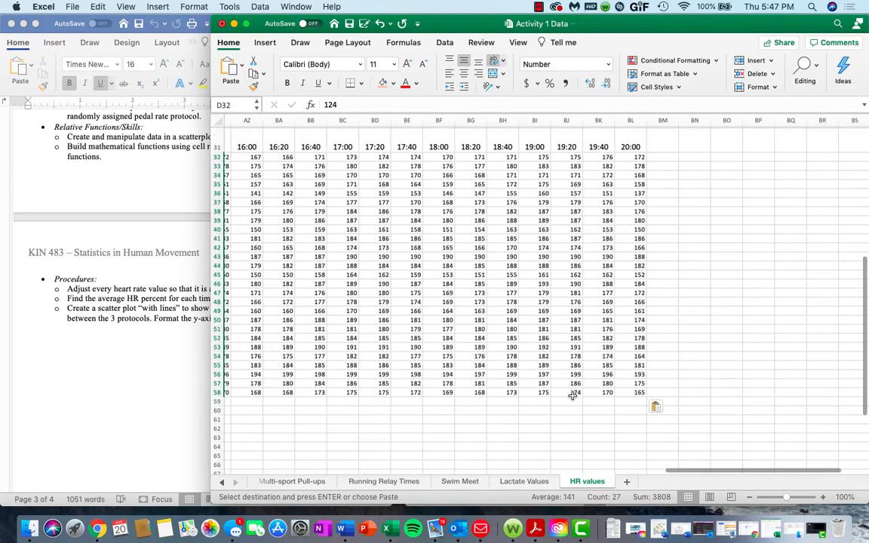
left_click(633, 394, "shift")
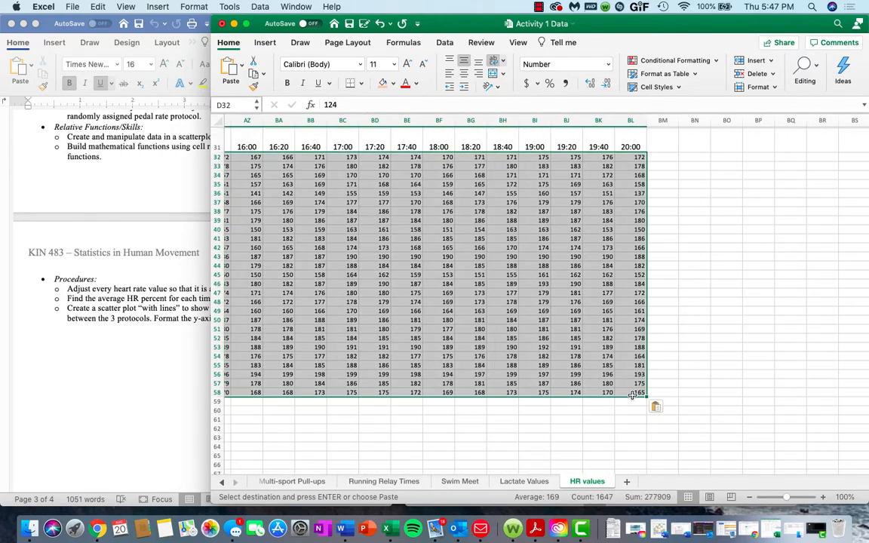
key("Delete")
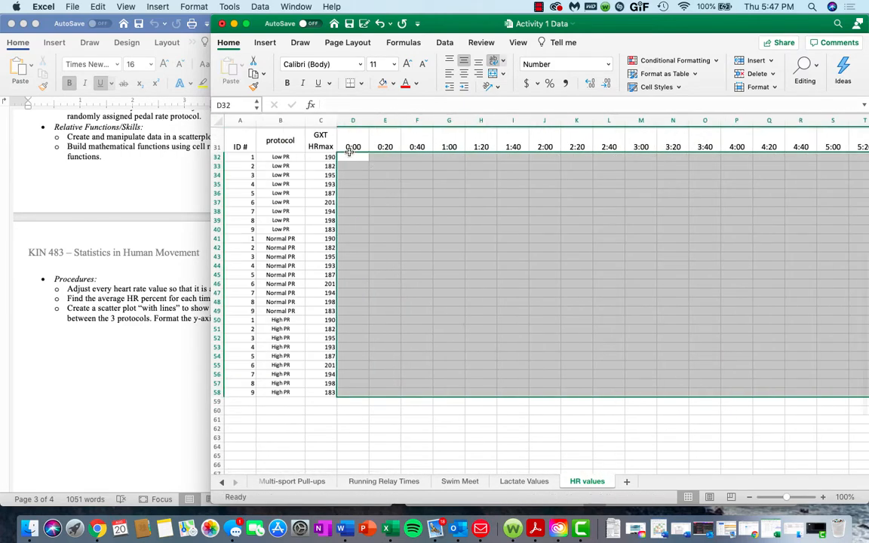
Enter =D2/C32*100 in D32 to express the first heart rate as a percent of maximum
left_click(348, 156)
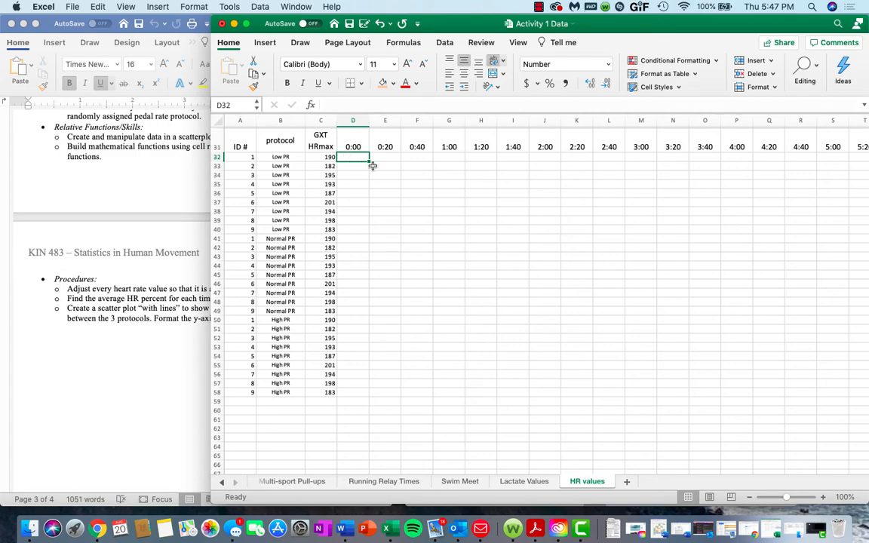
scroll(372, 165, "up", 10)
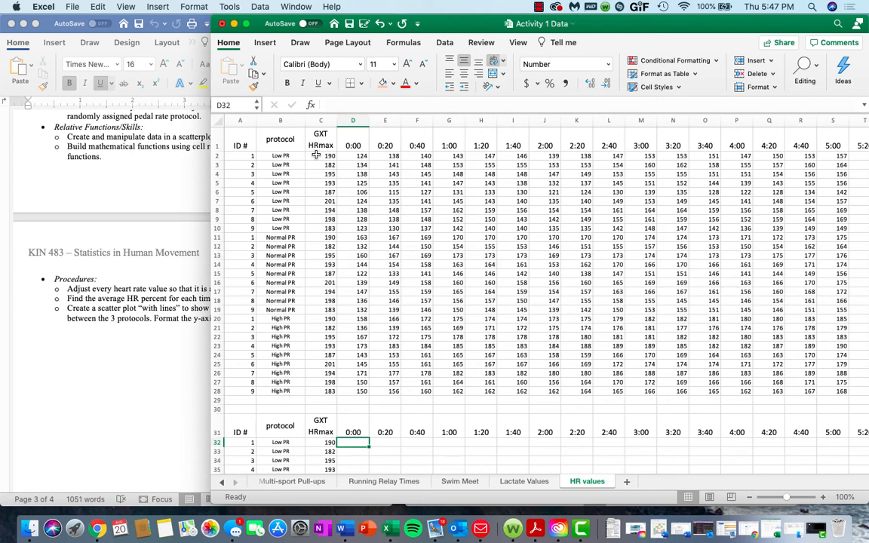
type("=")
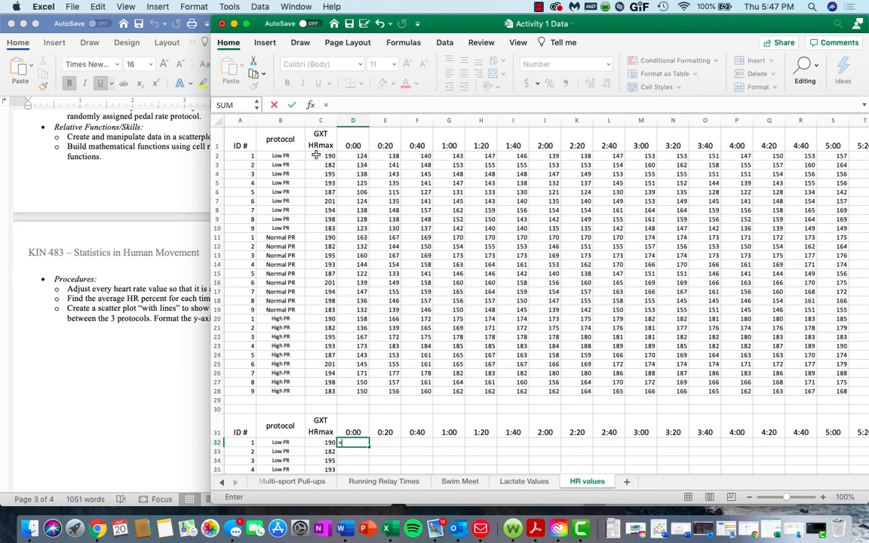
left_click(360, 158)
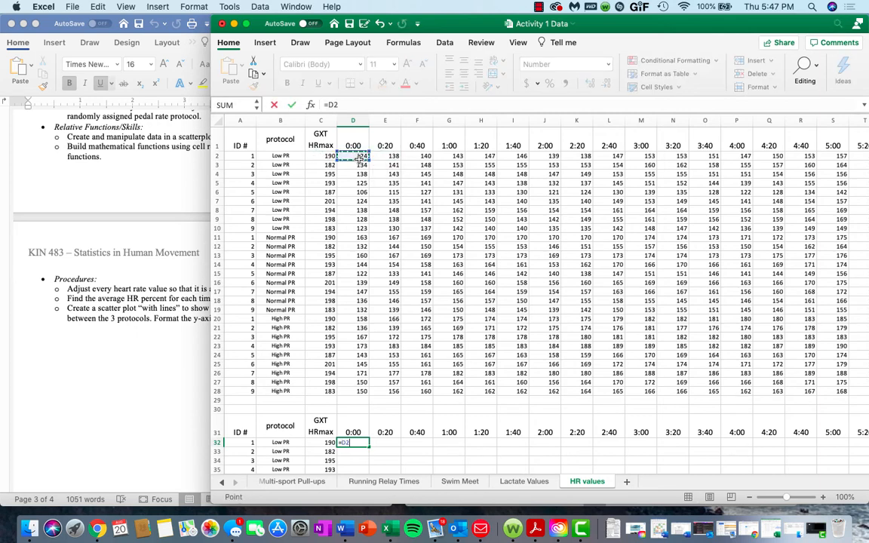
type("/")
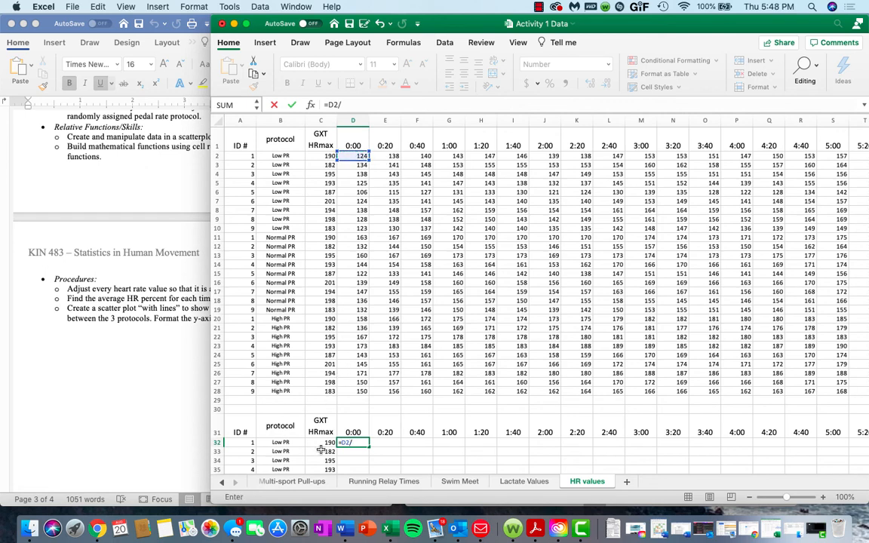
left_click(321, 443)
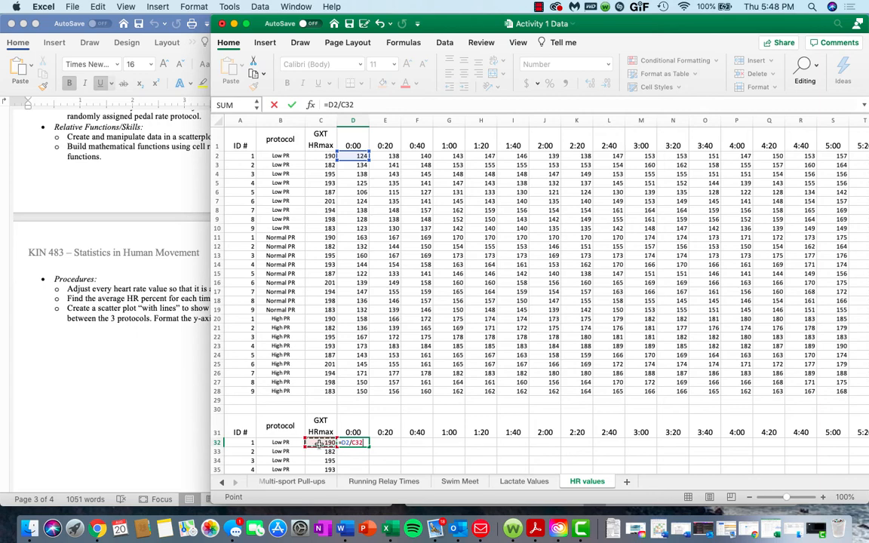
type("*100")
key("Return")
scroll(434, 419, "down", 2)
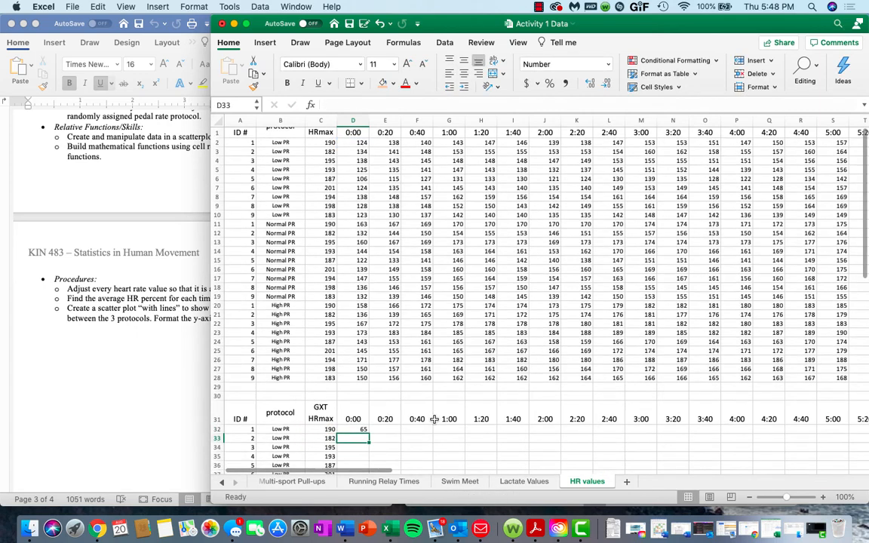
scroll(435, 420, "down", 1)
scroll(434, 419, "up", 3)
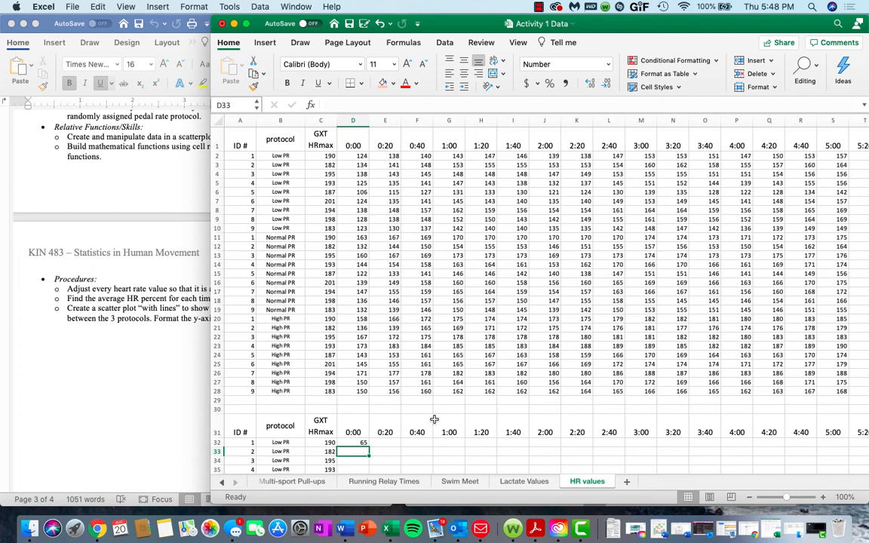
Try filling the D32 formula into E32 and repointing the copied formula's divisor to the HRmax in C32
left_click(364, 443)
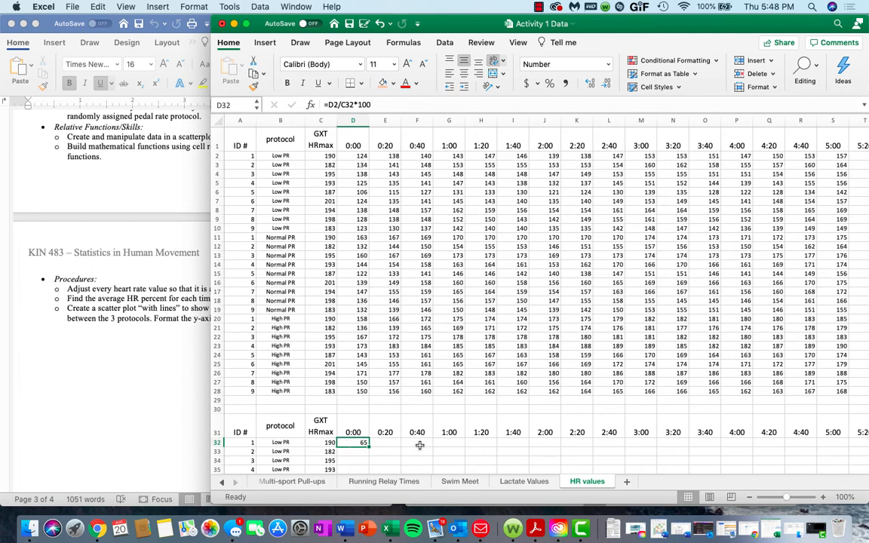
left_click(326, 443)
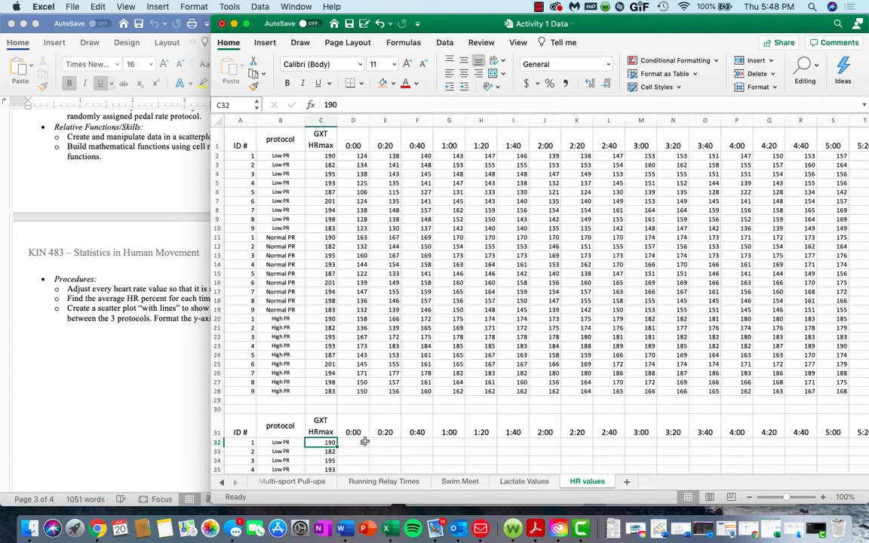
left_click(364, 443)
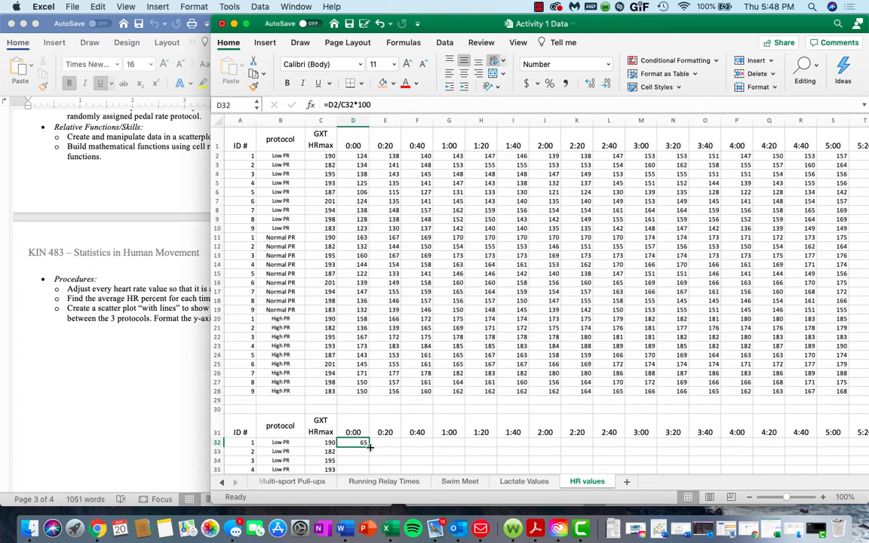
left_click_drag(369, 446, 393, 445)
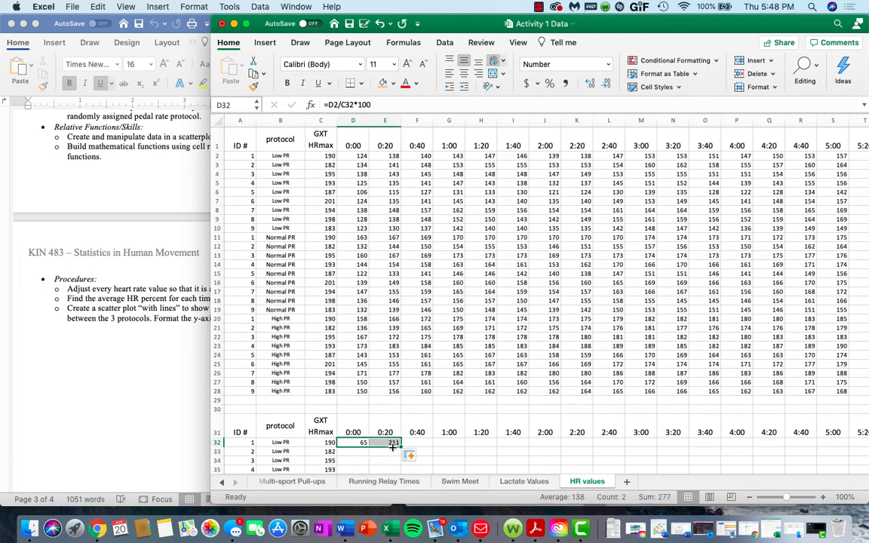
left_click(445, 450)
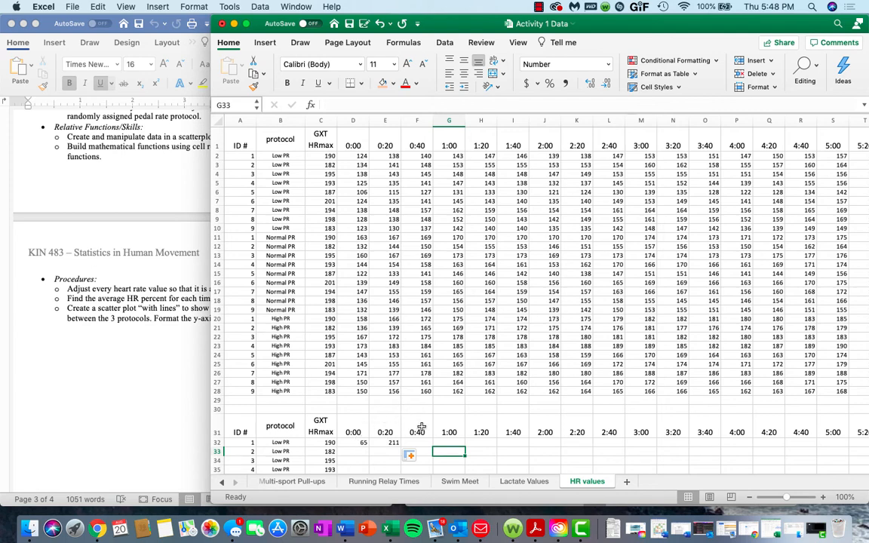
double_click(386, 443)
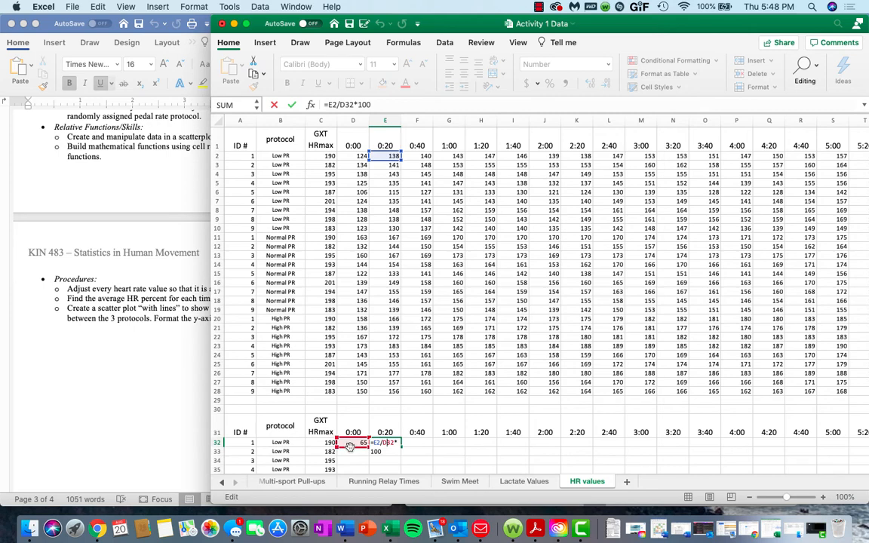
left_click_drag(350, 447, 322, 447)
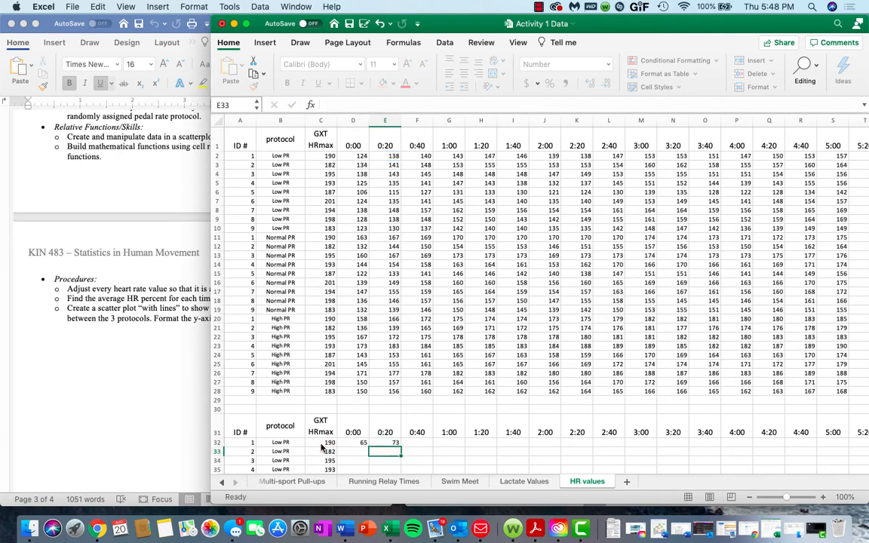
key("Return")
Lock the HRmax column in the D32 formula so that it reads =D2/$C32*100
left_click(360, 442)
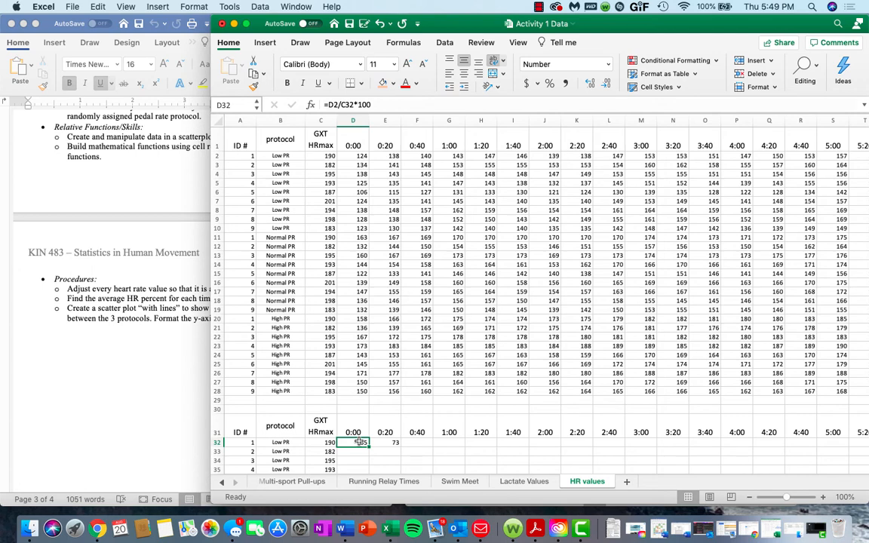
double_click(360, 442)
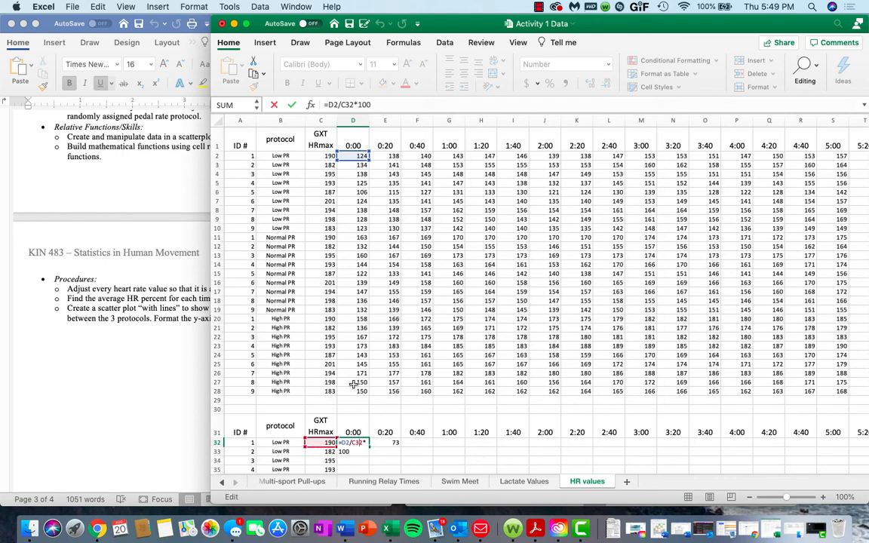
left_click(330, 104)
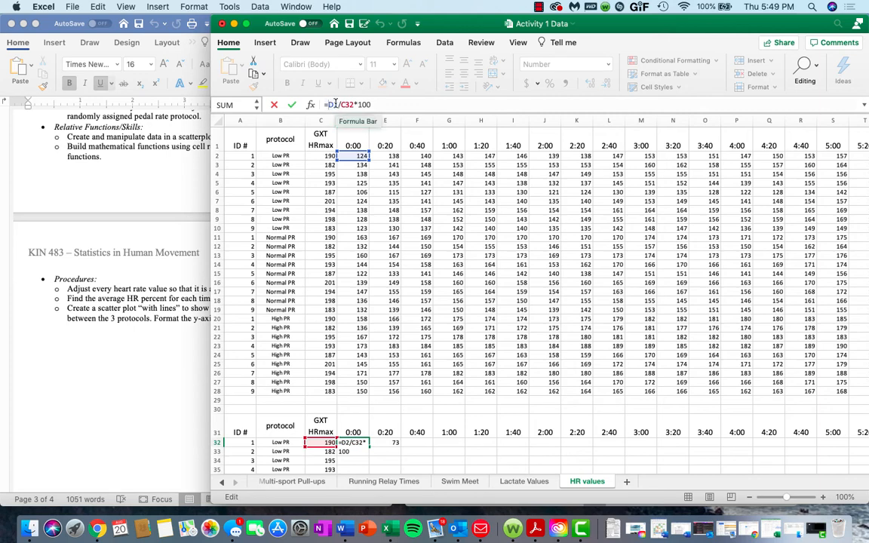
type("$")
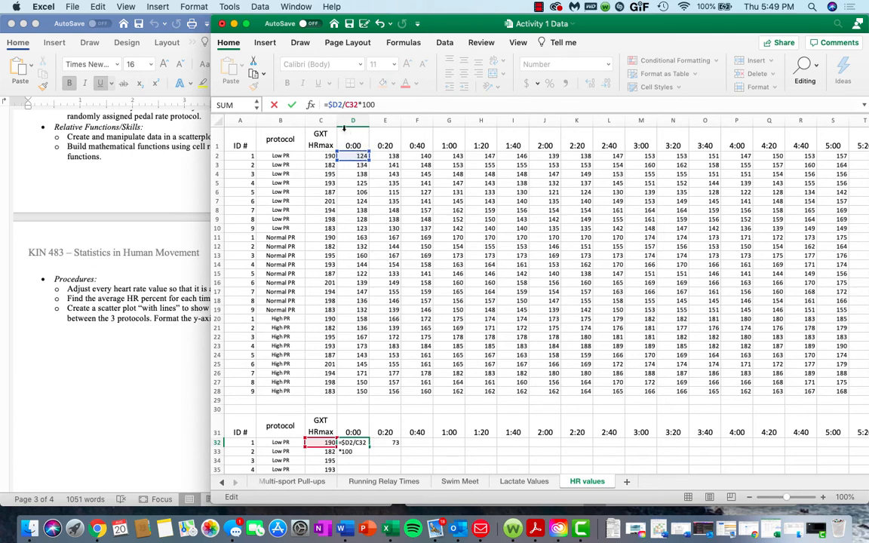
key("BackSpace")
type("$")
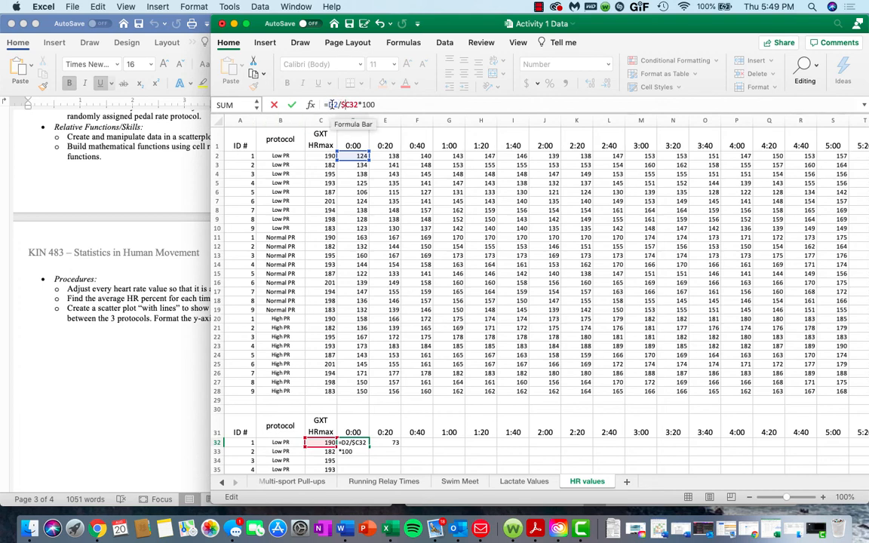
key("Return")
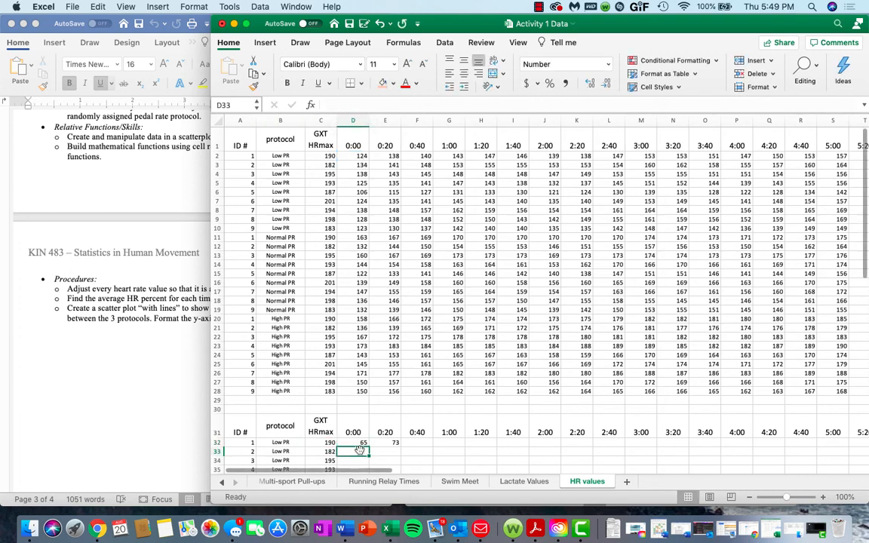
Fill the column-locked formula from D32 into E32 and check which cells the copy references
left_click(354, 442)
left_click_drag(370, 447, 397, 445)
left_click(411, 445)
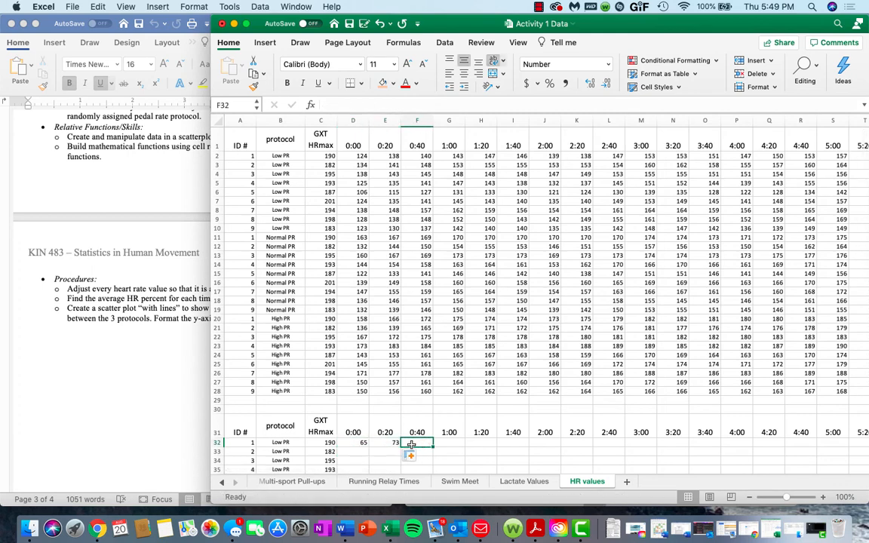
left_click(391, 444)
double_click(393, 444)
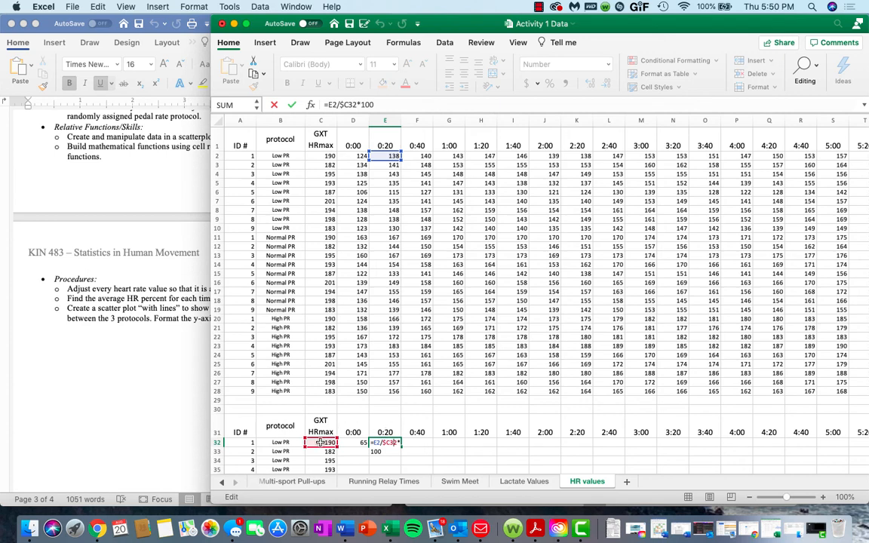
key("Return")
Fill the percent-of-maximum formula from E32 across row 32 to the 20:00 column, BL, and return to D32
left_click(386, 443)
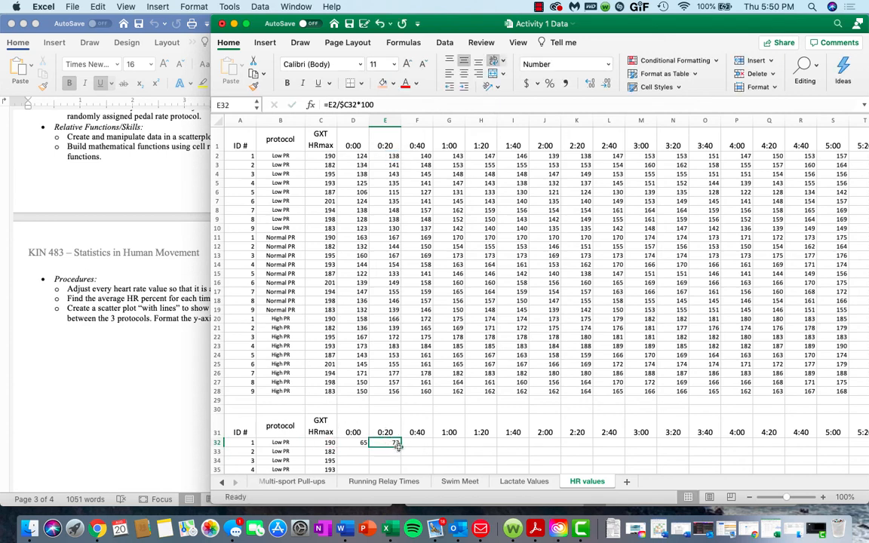
left_click_drag(400, 446, 826, 450)
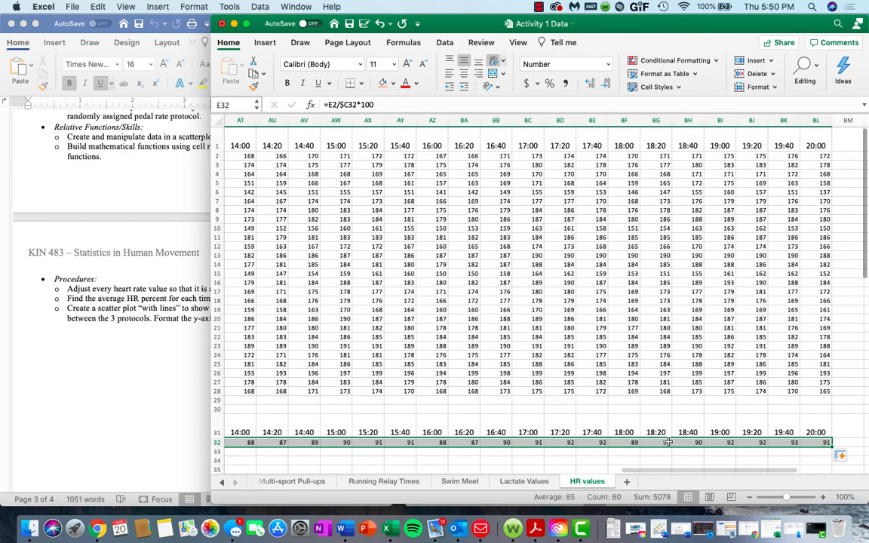
scroll(668, 442, "left", 5)
scroll(668, 442, "left", 15)
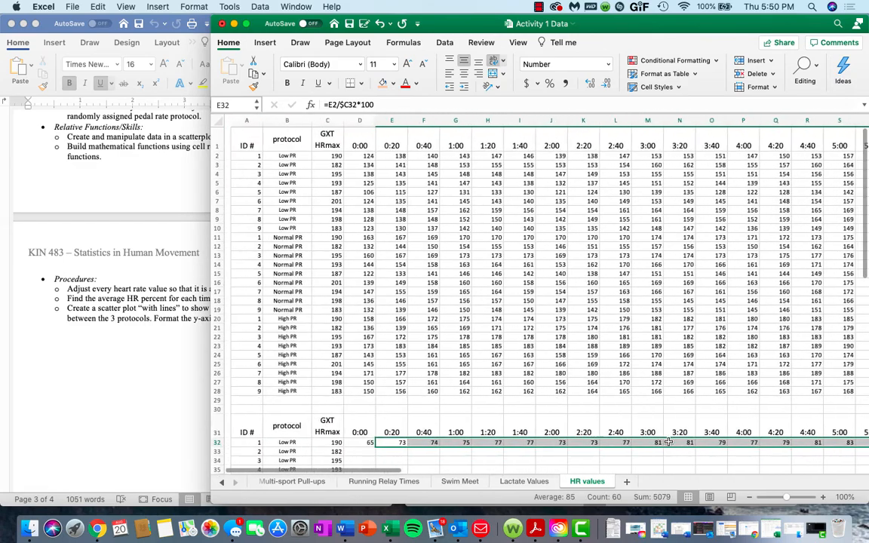
left_click(356, 443, "super")
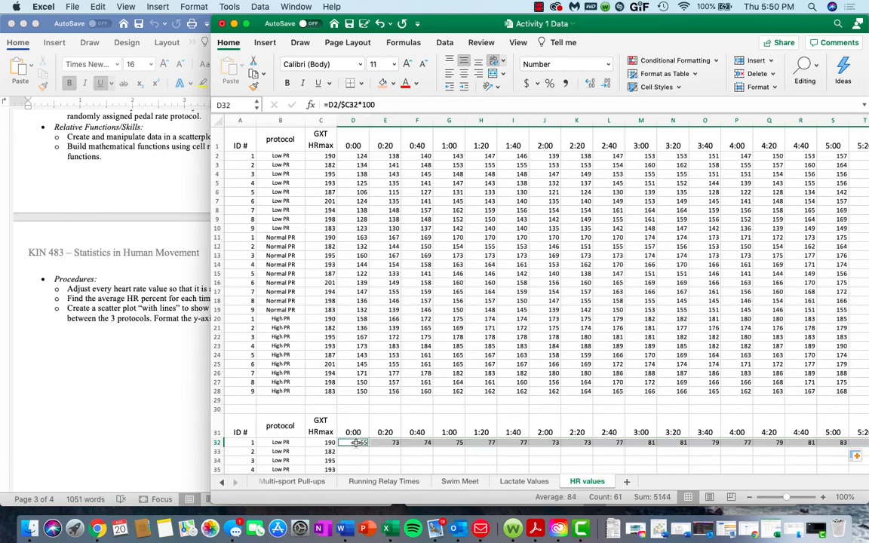
left_click(356, 442)
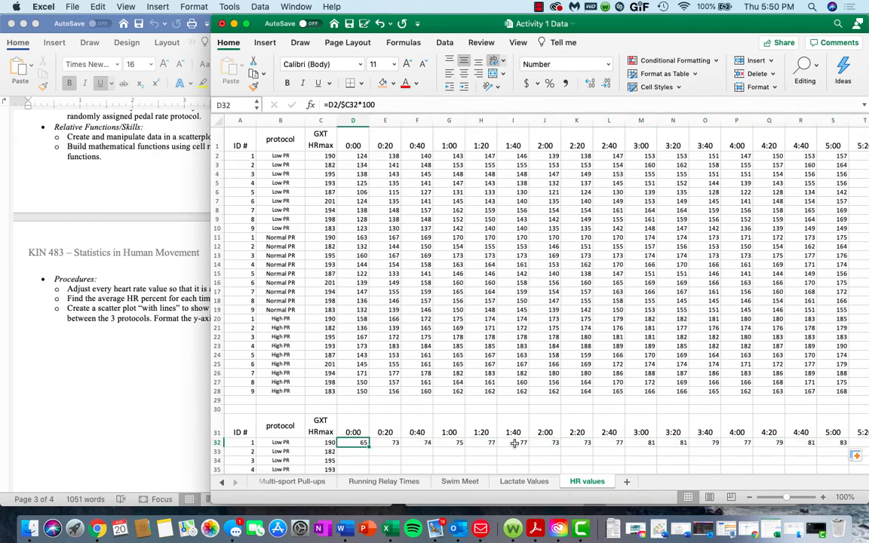
Fill the percent-of-maximum formulas in D32:BL32 down through row 58 for every participant
scroll(513, 444, "right", 5)
scroll(514, 444, "right", 20)
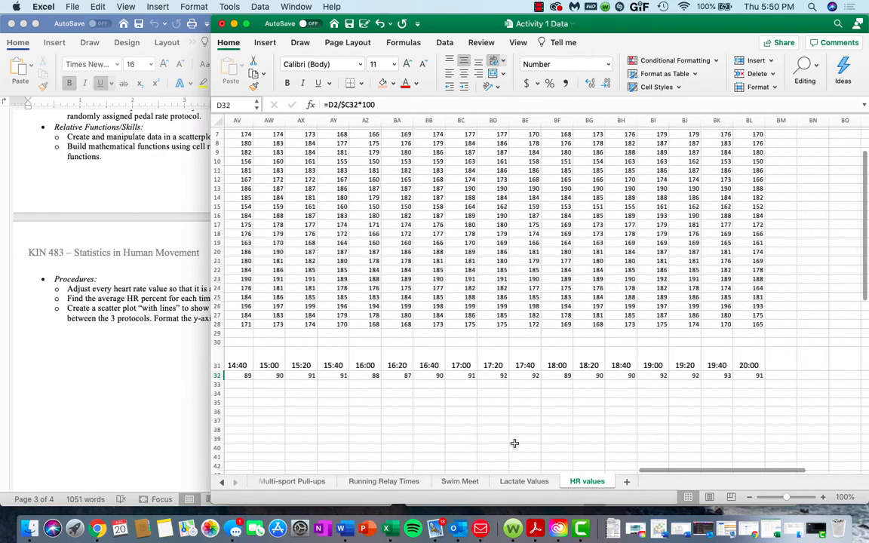
left_click(646, 380, "shift")
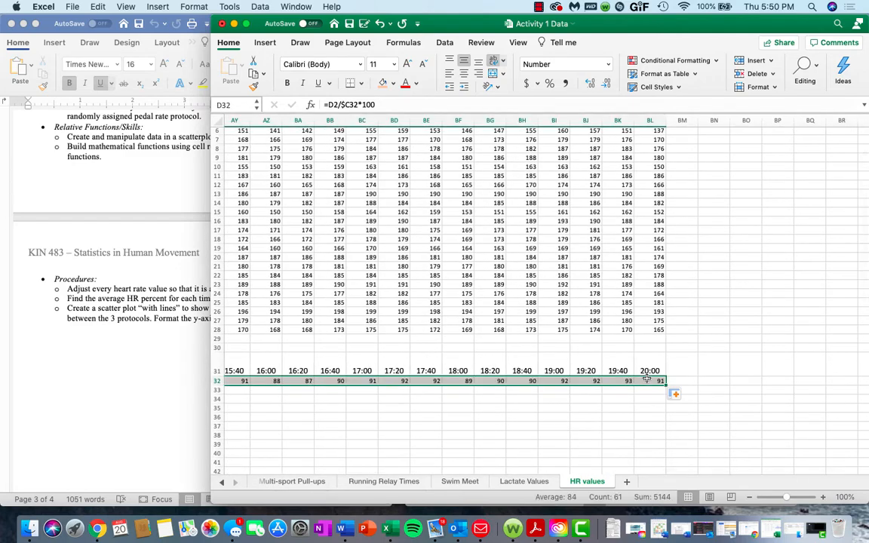
left_click_drag(667, 384, 665, 451)
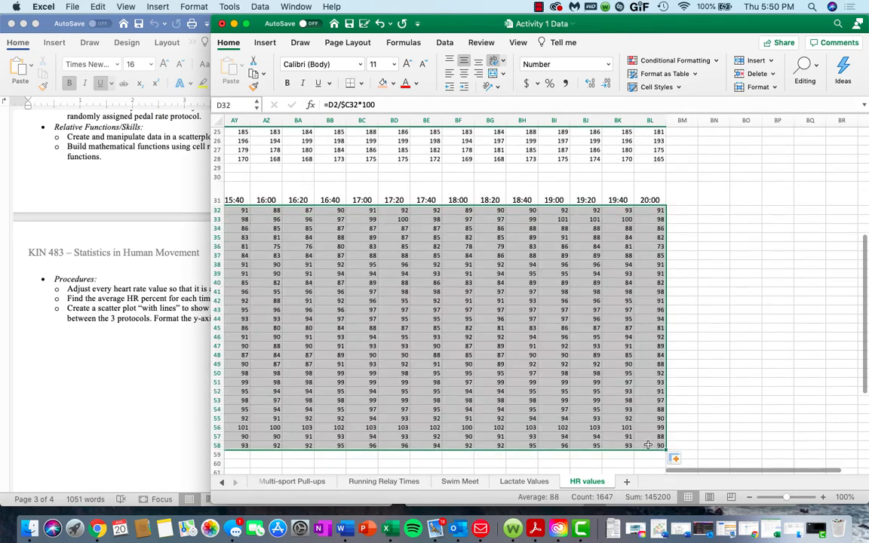
scroll(510, 405, "left", 10)
scroll(509, 405, "left", 15)
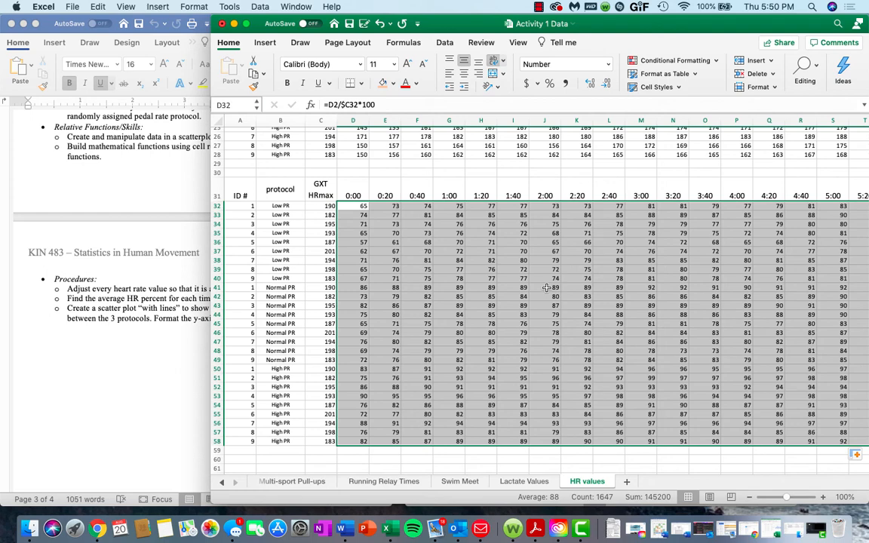
Compare the percent-of-maximum table, starting at D32, with the original heart rate table above it
left_click(350, 208)
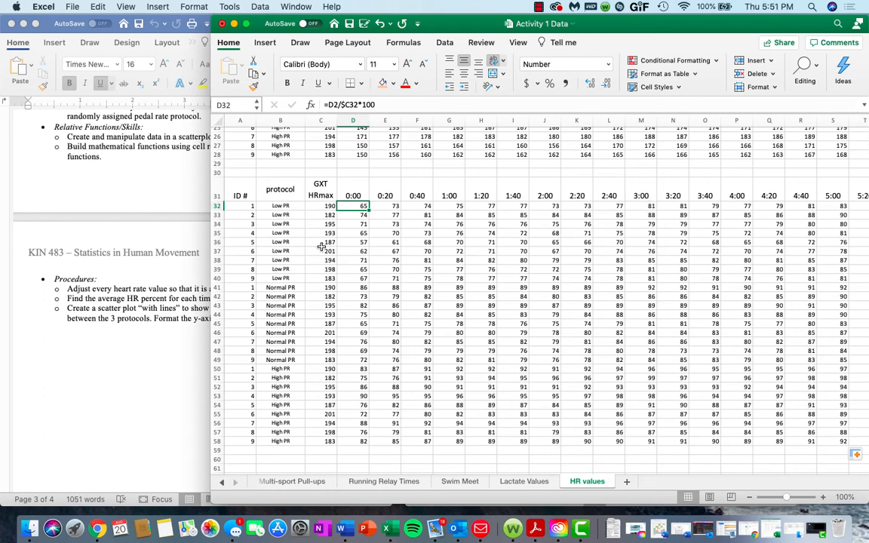
scroll(322, 252, "up", 6)
scroll(322, 260, "up", 2)
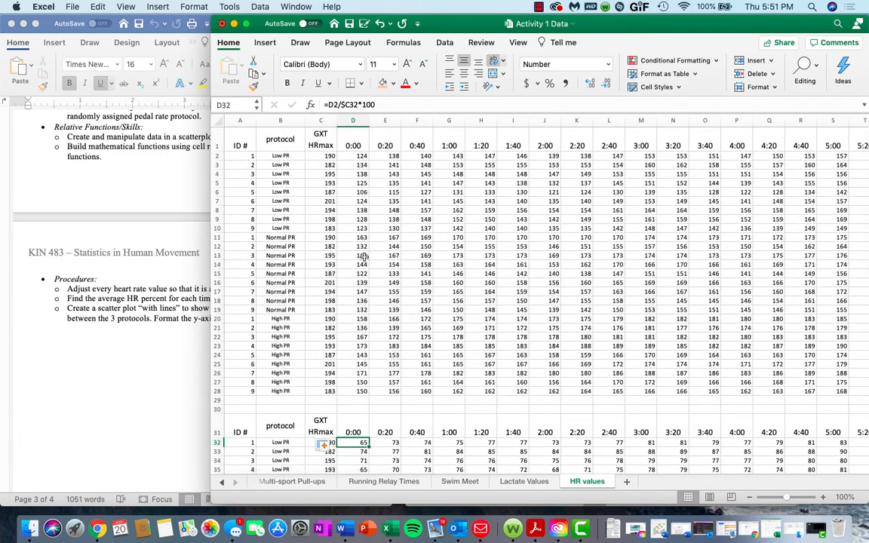
scroll(365, 270, "down", 7)
scroll(366, 270, "down", 2)
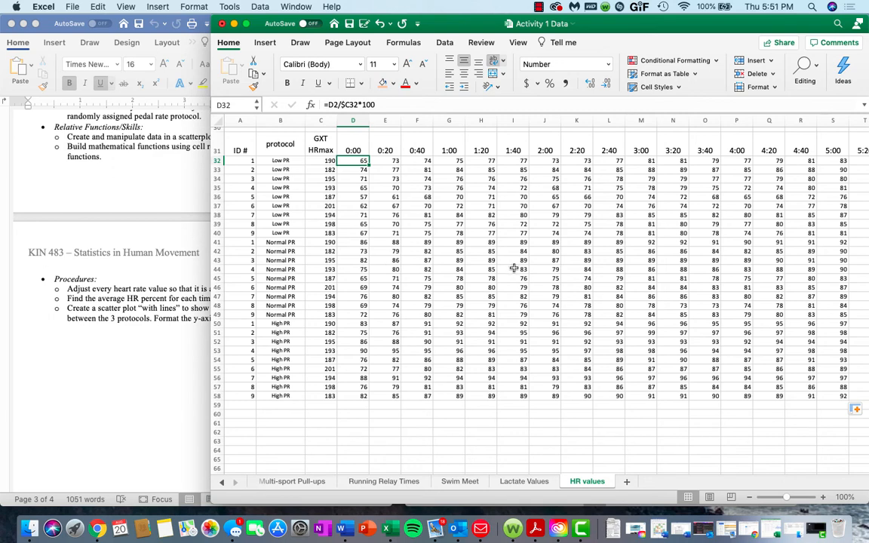
scroll(513, 269, "up", 1)
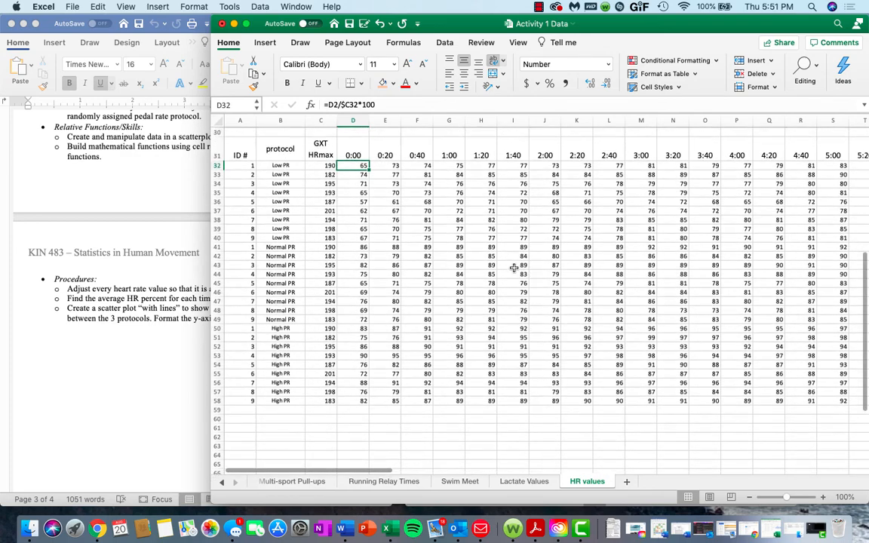
scroll(514, 268, "down", 1)
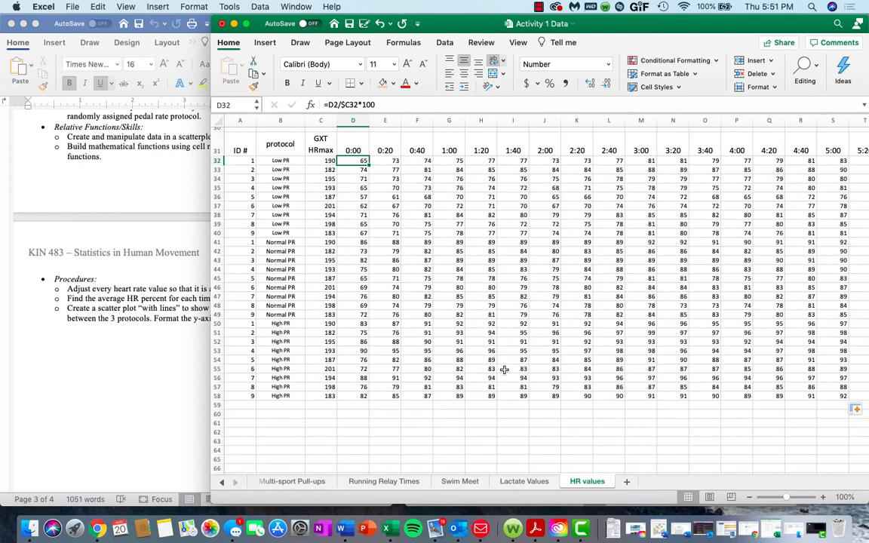
Copy the time headers from 0:00 to 20:00 (D31:BL31) into row 61, starting at D61
left_click(344, 142)
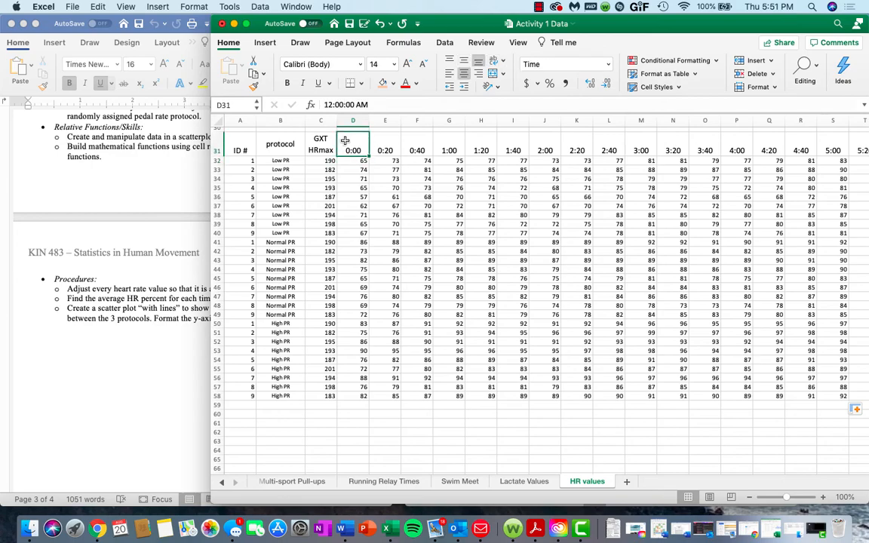
scroll(573, 166, "right", 5)
scroll(572, 166, "right", 15)
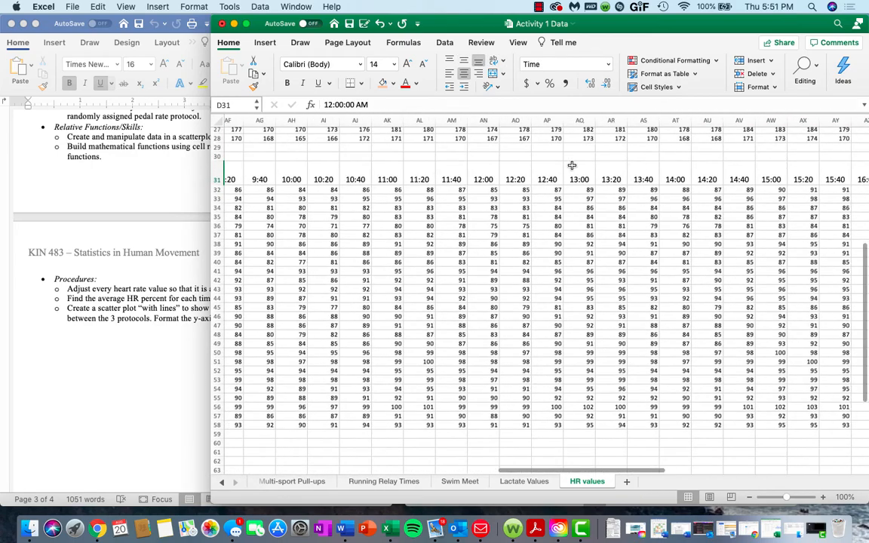
scroll(572, 166, "right", 3)
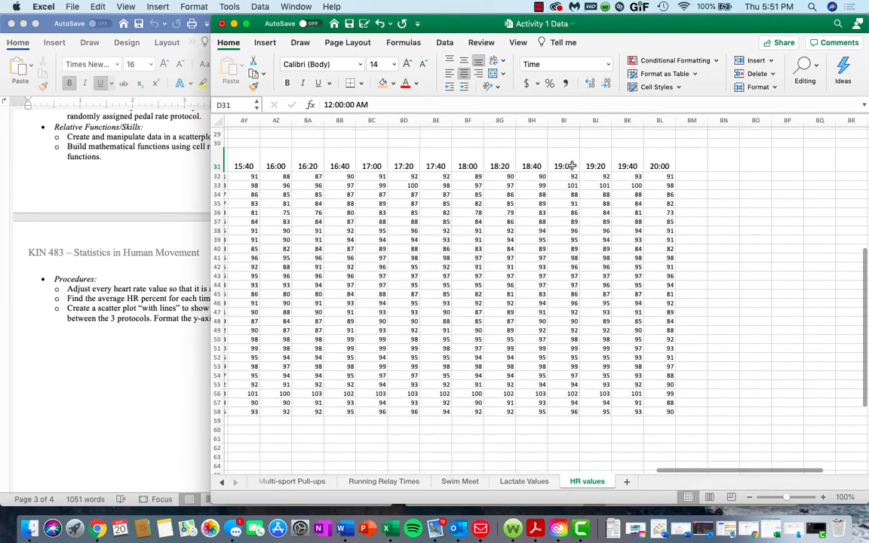
left_click(658, 160, "shift")
key("super+c")
scroll(658, 161, "left", 20)
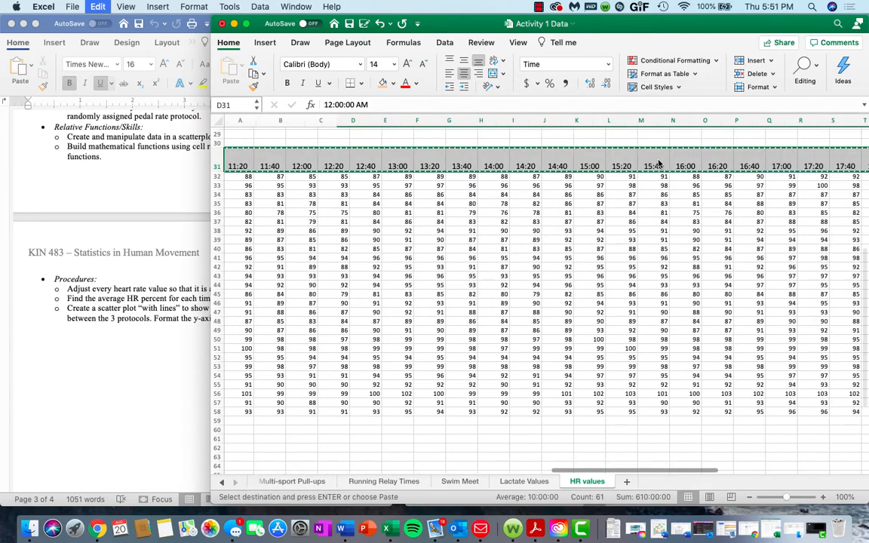
scroll(437, 212, "down", 5)
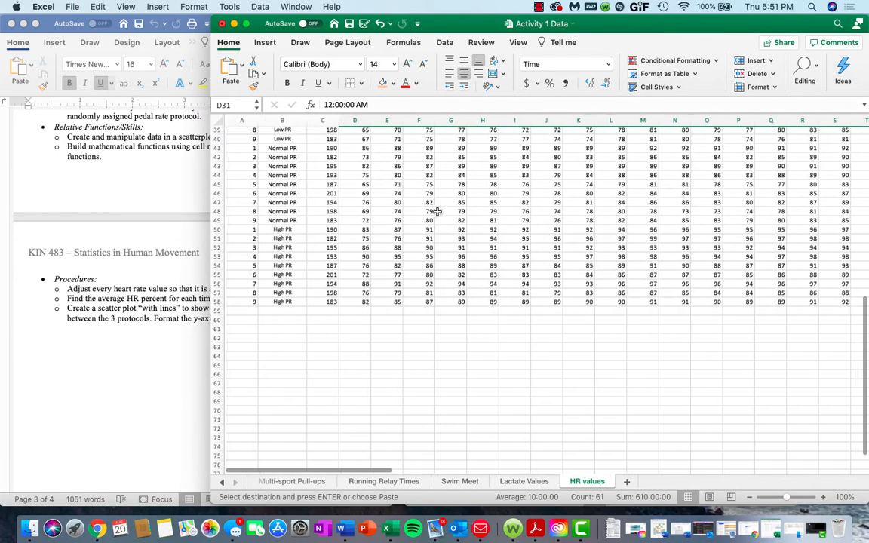
left_click(355, 330)
key("super+v")
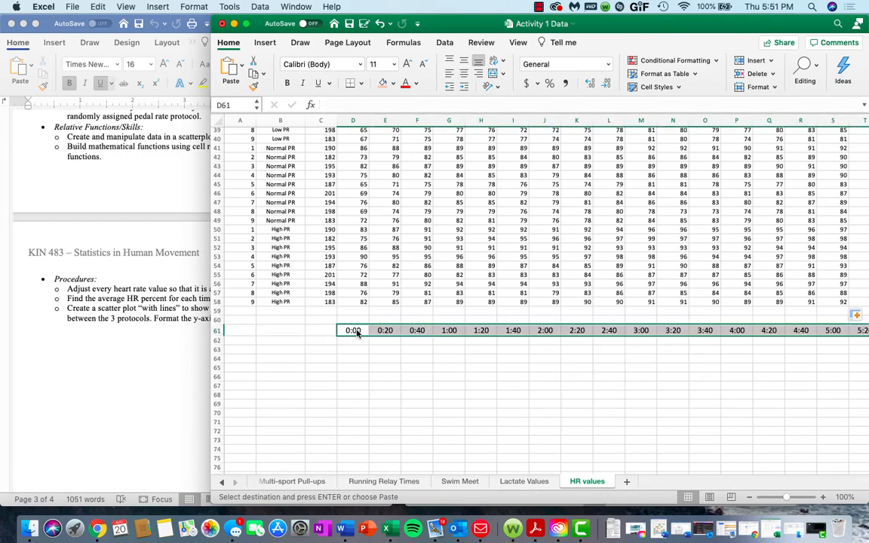
Enter the row labels Low PR, Normal PR and High PR in cells C62 to C64
scroll(458, 333, "up", 5)
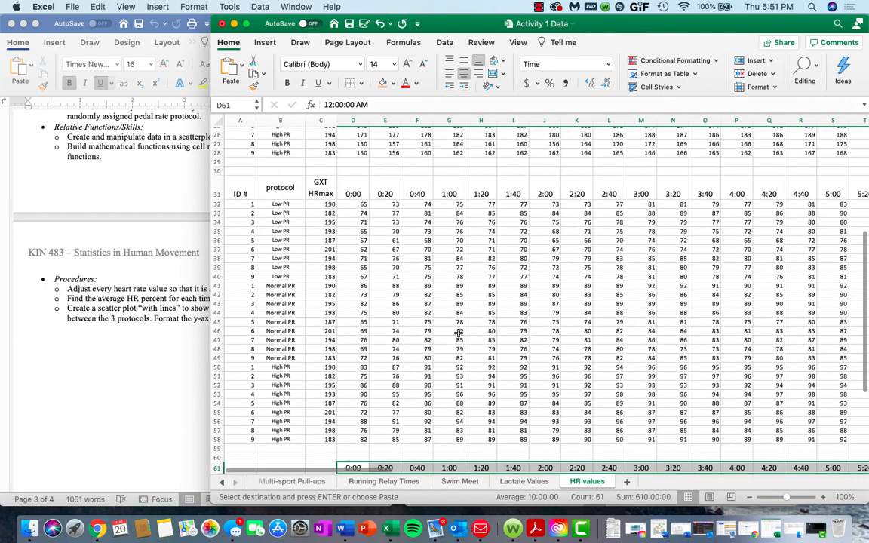
scroll(458, 333, "down", 5)
left_click(318, 337)
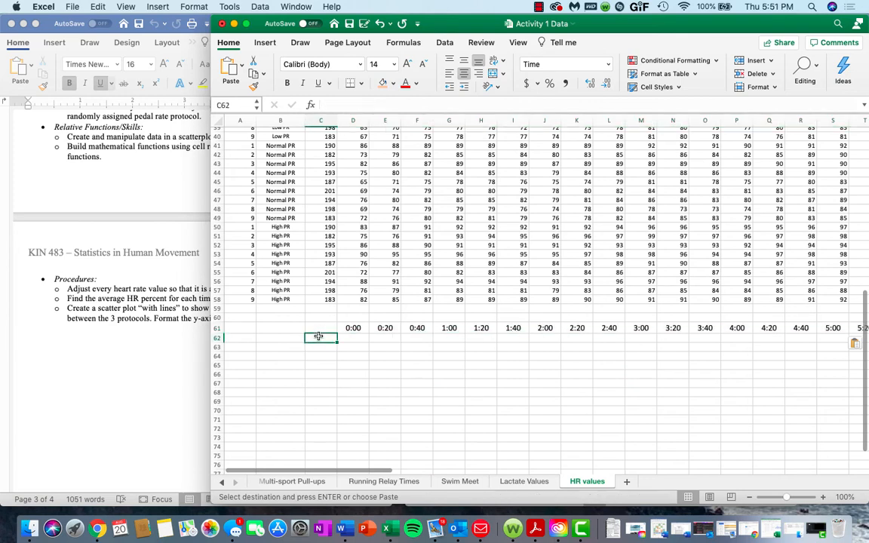
type("Low PR")
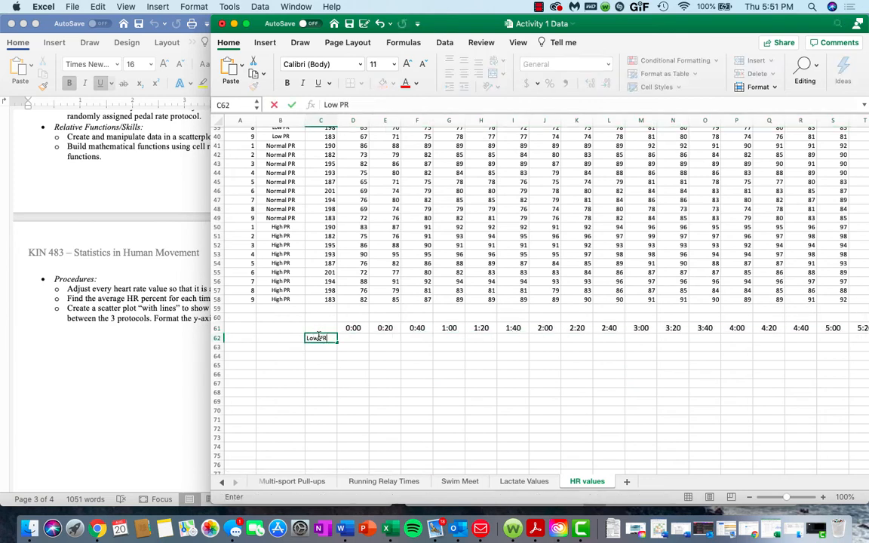
key("Return")
type("Morma")
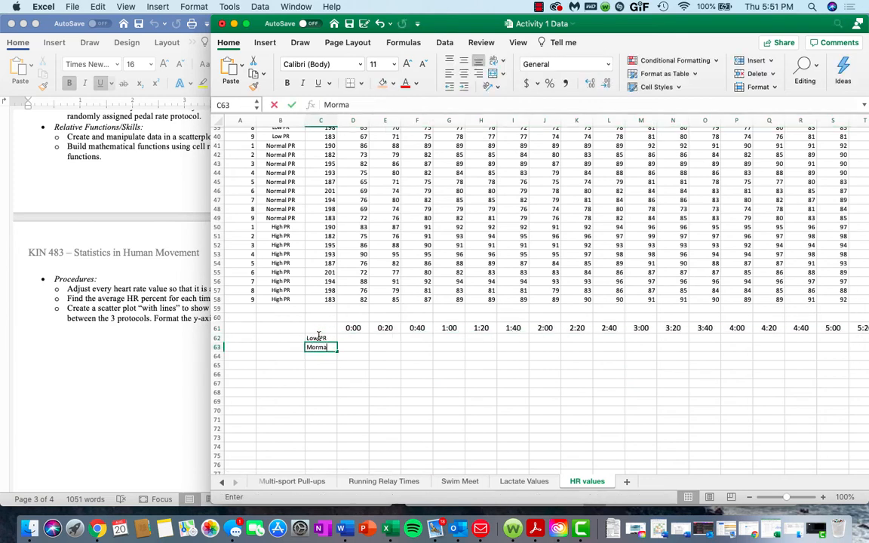
key("BackSpace")
key("BackSpace")
key("BackSpace")
key("BackSpace")
type("Normal")
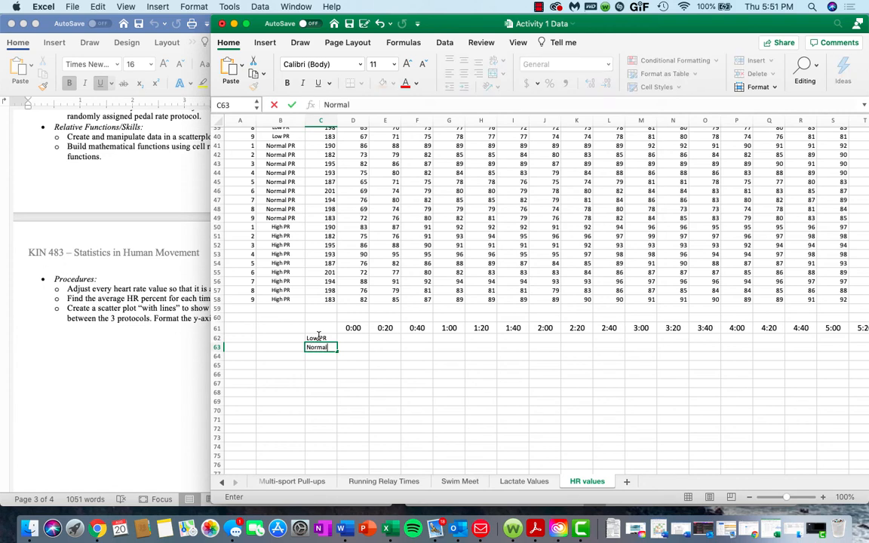
type(" PR")
key("Return")
type("Hig")
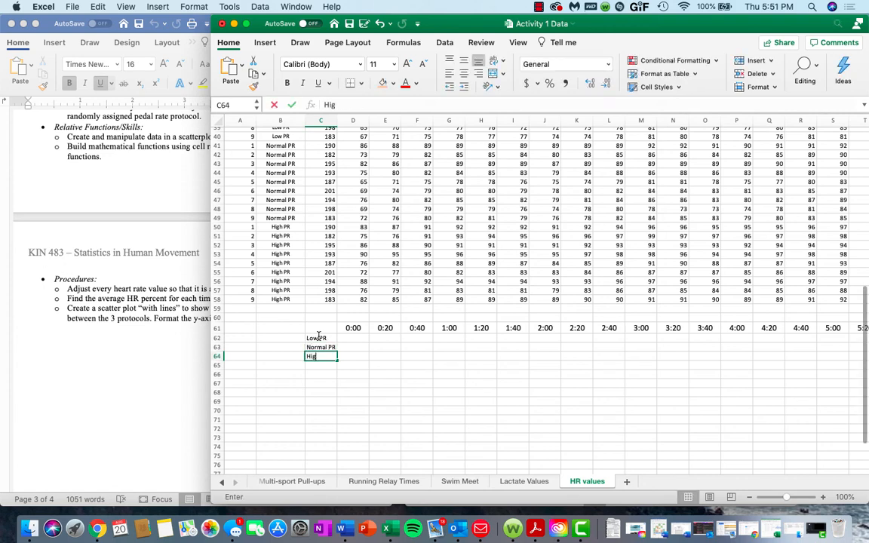
type("h PR")
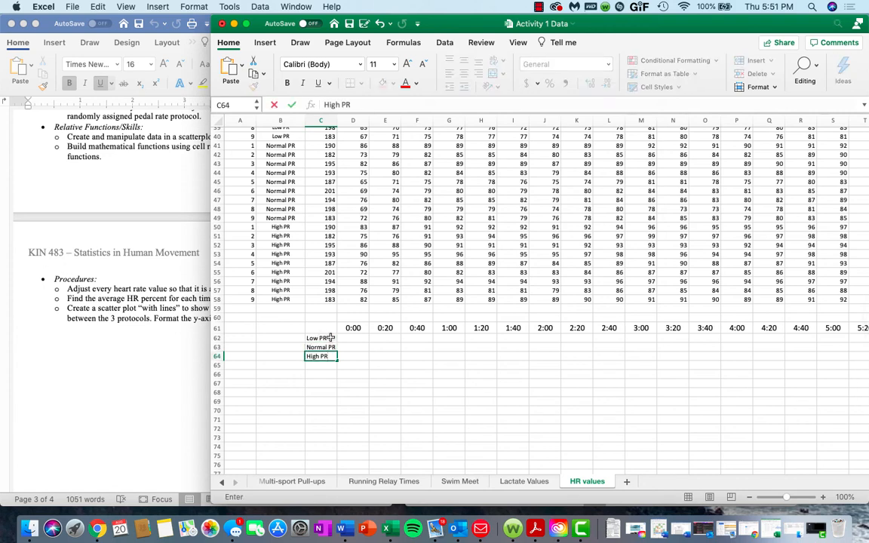
Average the Low PR percentages at 0:00 in D62 using the range D32:D40
left_click(352, 338)
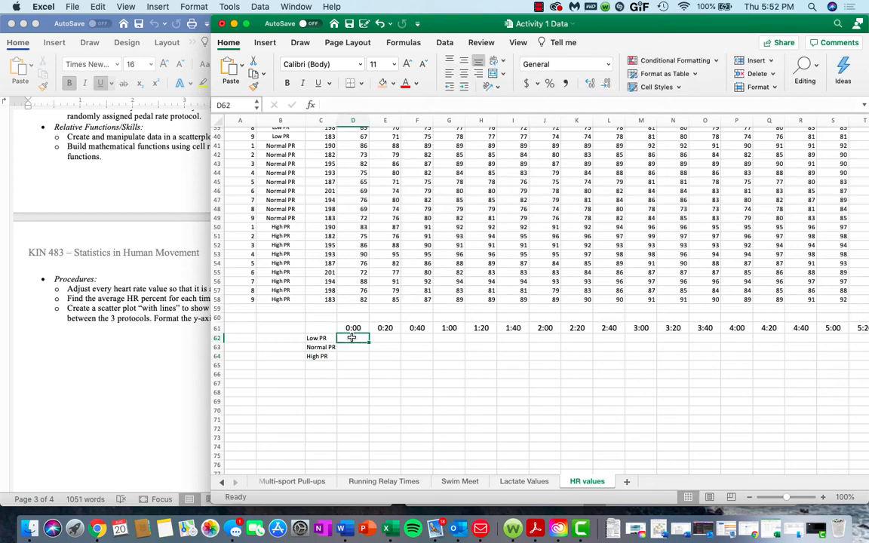
type("=ave")
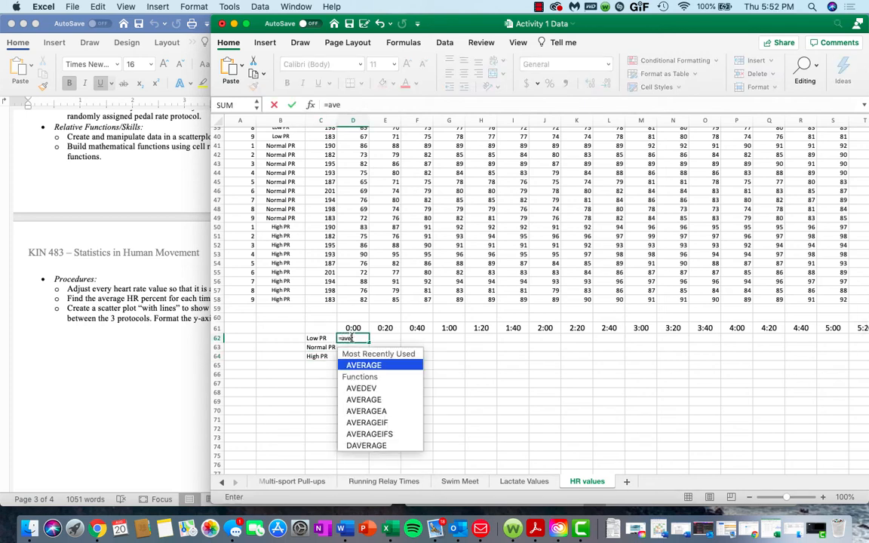
type("rage(")
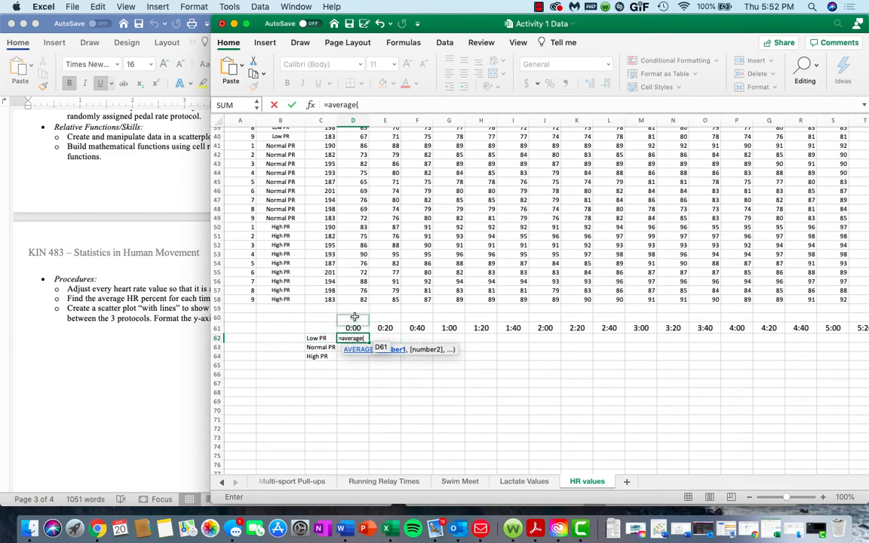
scroll(365, 242, "up", 5)
scroll(365, 242, "down", 3)
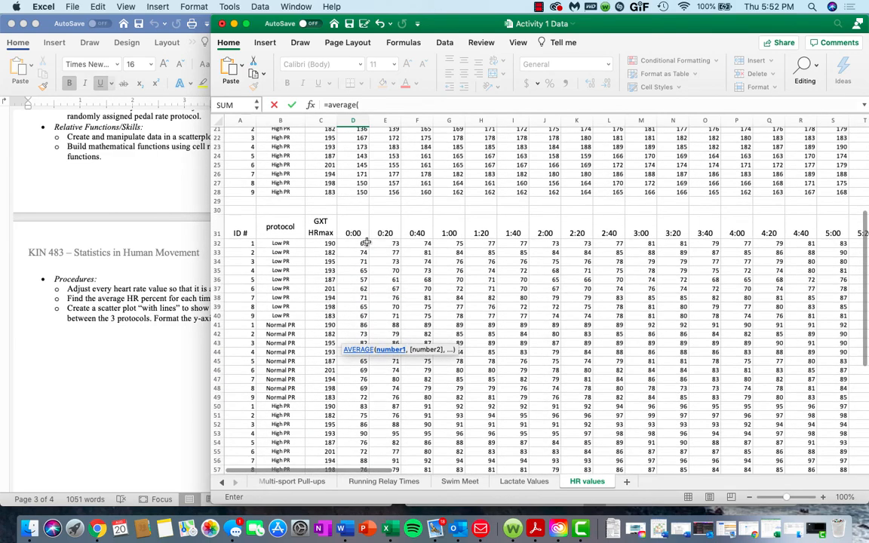
left_click_drag(351, 243, 349, 315)
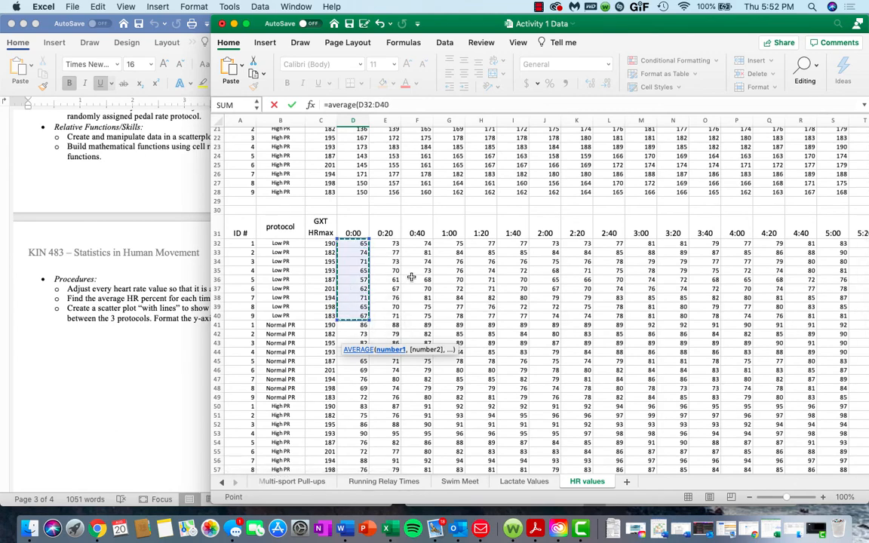
key("Return")
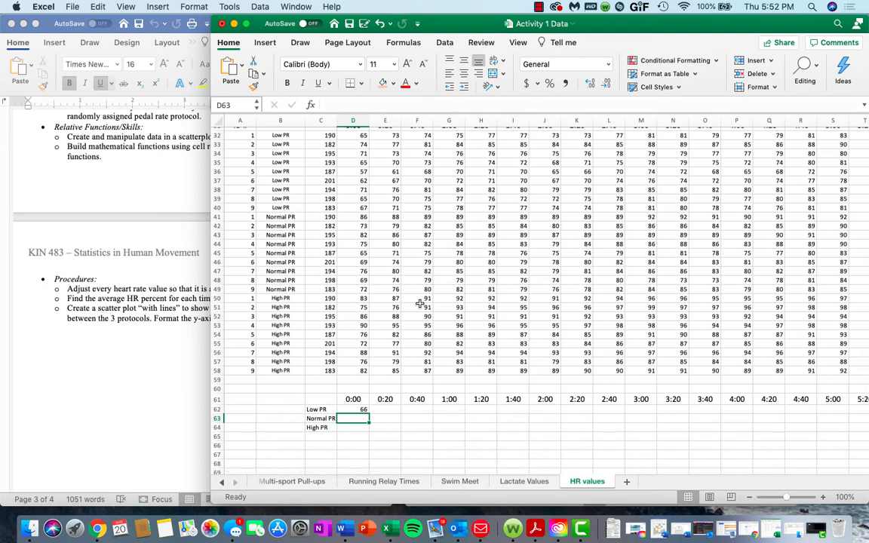
Average the Normal PR percentages at 0:00 in D63 using the range D41:D49
type("=average(")
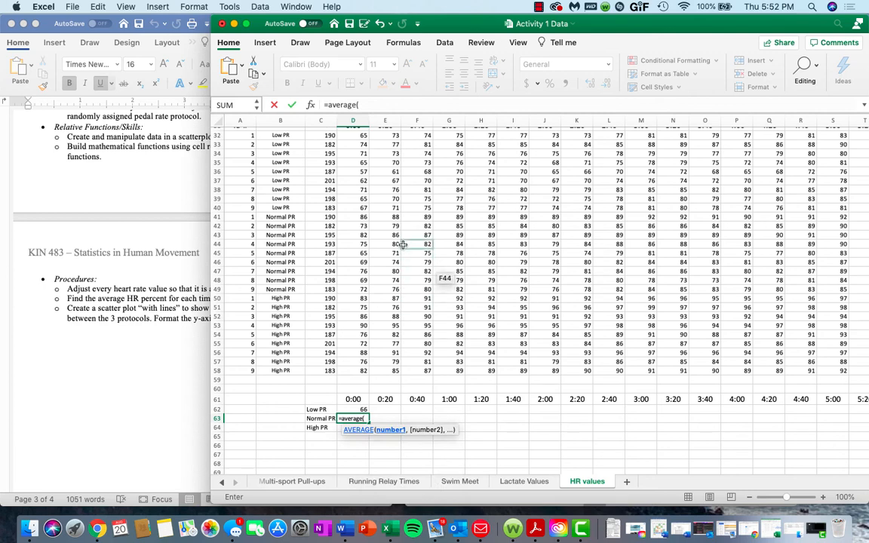
scroll(398, 249, "up", 3)
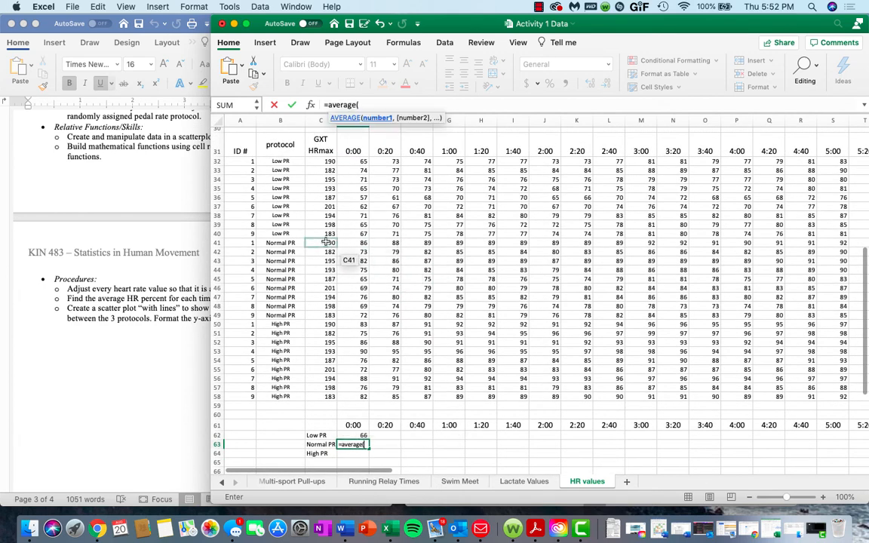
left_click_drag(344, 243, 355, 307)
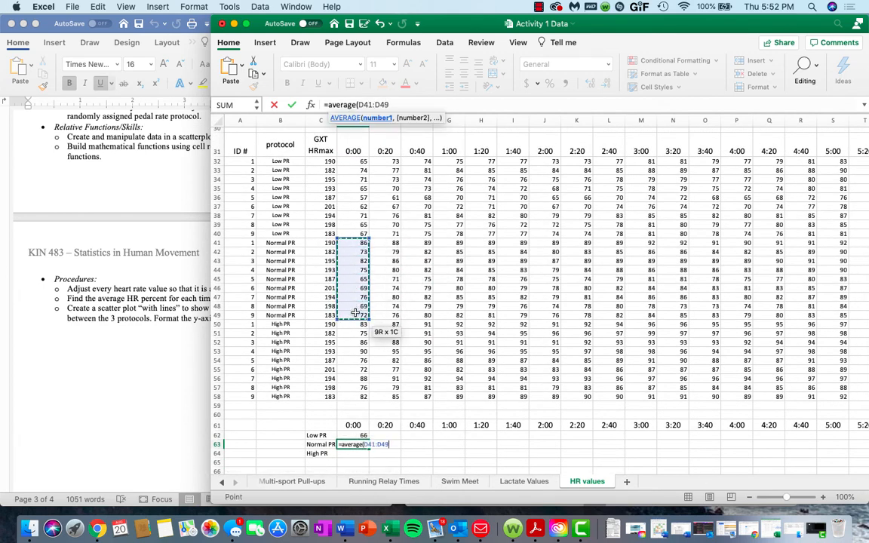
key("Return")
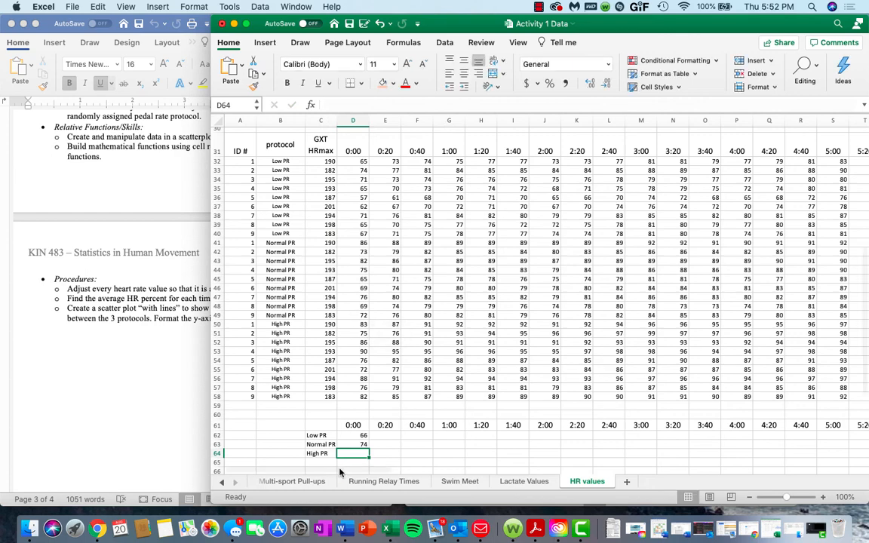
Fill the D63 average formula into D64 and shift its range to the High PR values in D50:D58
left_click(366, 445)
left_click_drag(367, 449, 357, 456)
double_click(356, 453)
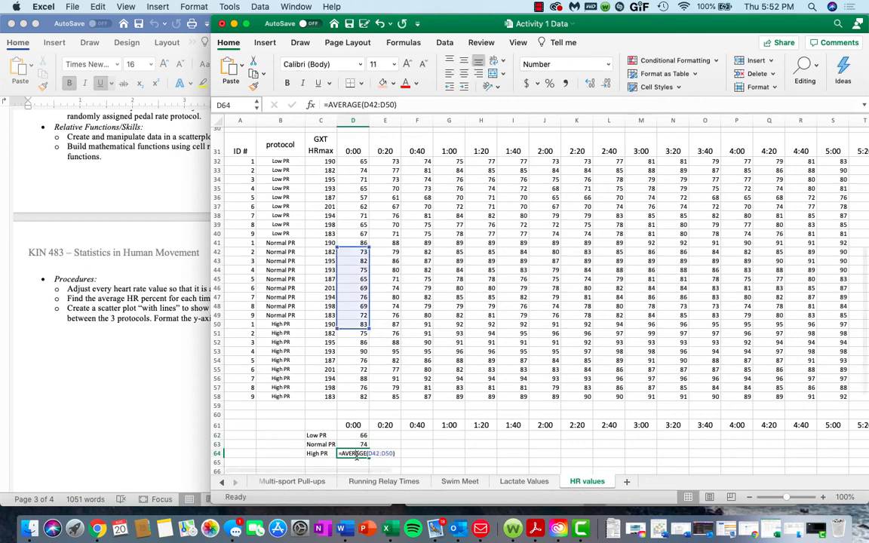
left_click_drag(357, 332, 352, 392)
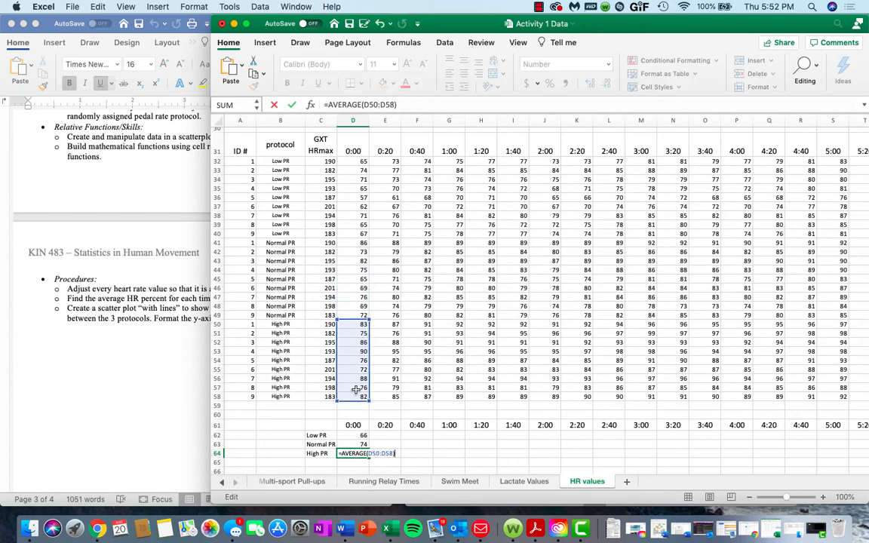
key("Return")
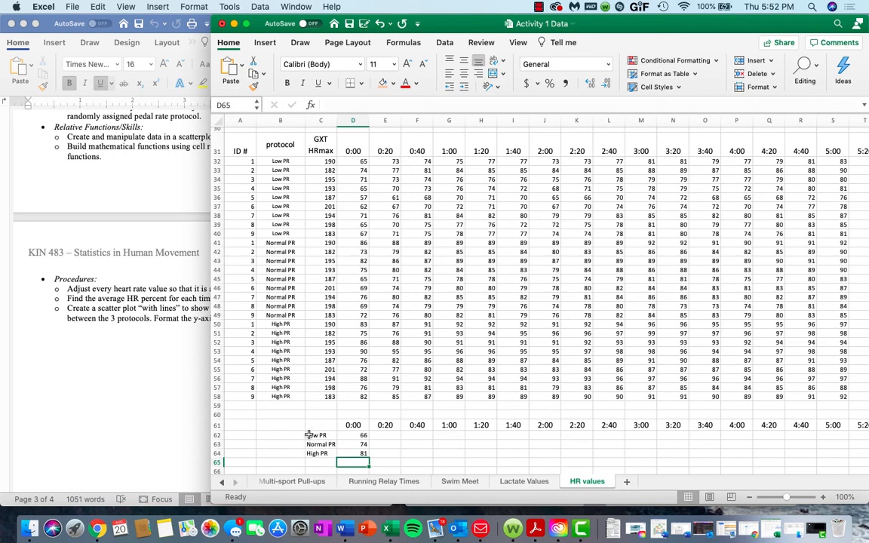
Fill the three protocol average formulas in D62:D64 across every time point through the 20:00 column
left_click_drag(355, 436, 865, 456)
scroll(628, 427, "left", 15)
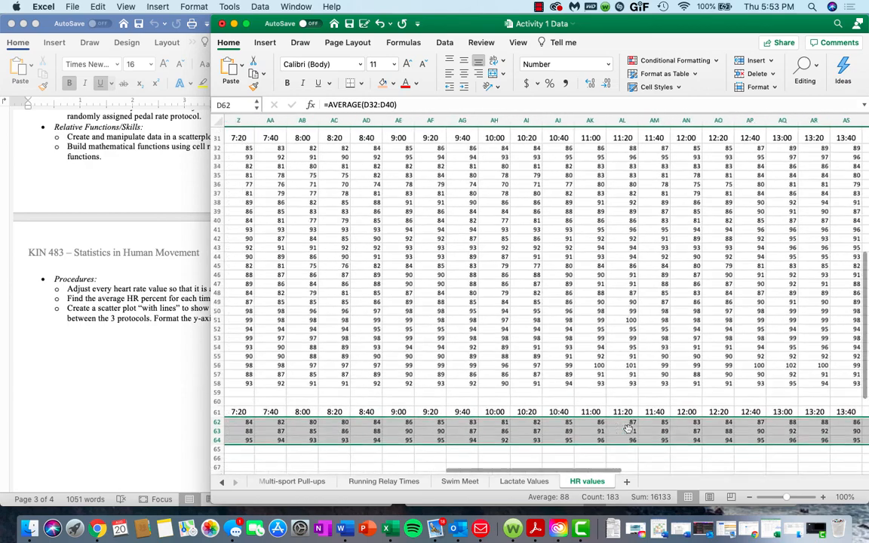
scroll(627, 428, "left", 15)
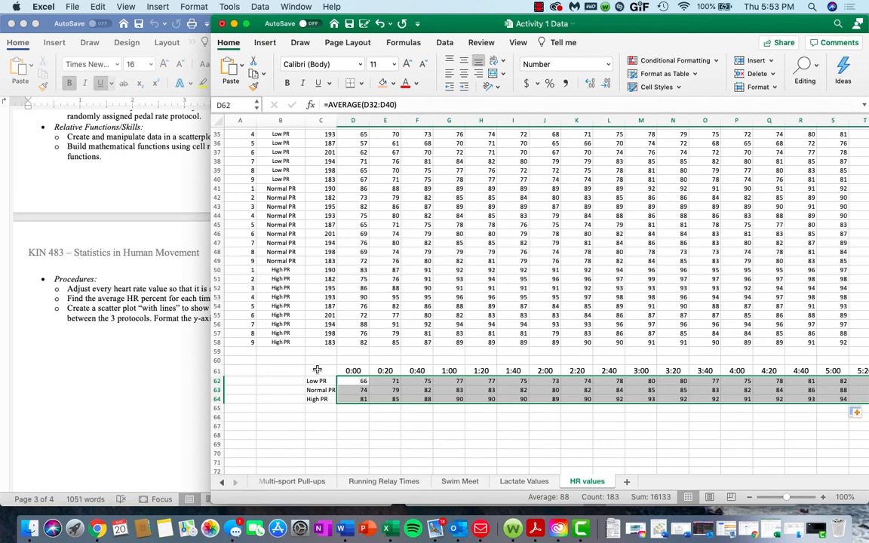
Insert a markers-only scatter chart from the averages table C61:BL64 and place it directly below the table
left_click_drag(317, 368, 323, 397)
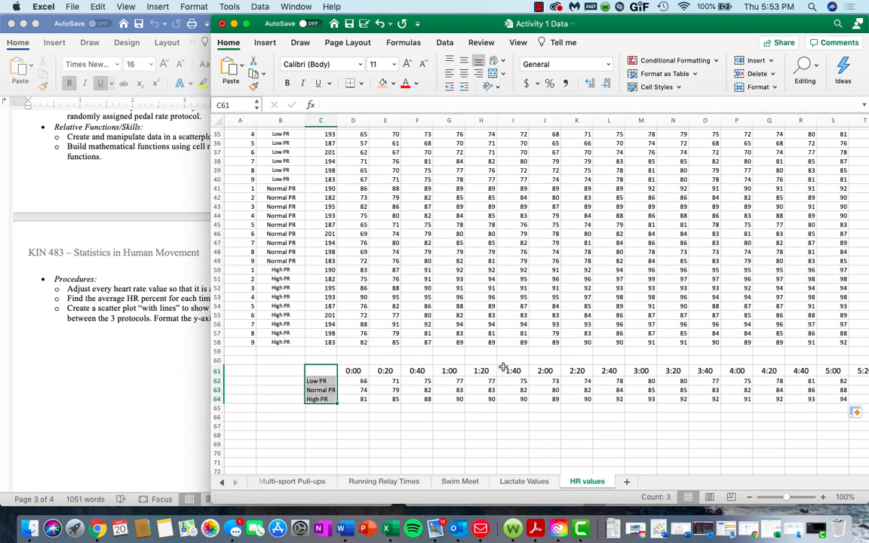
scroll(517, 371, "right", 20)
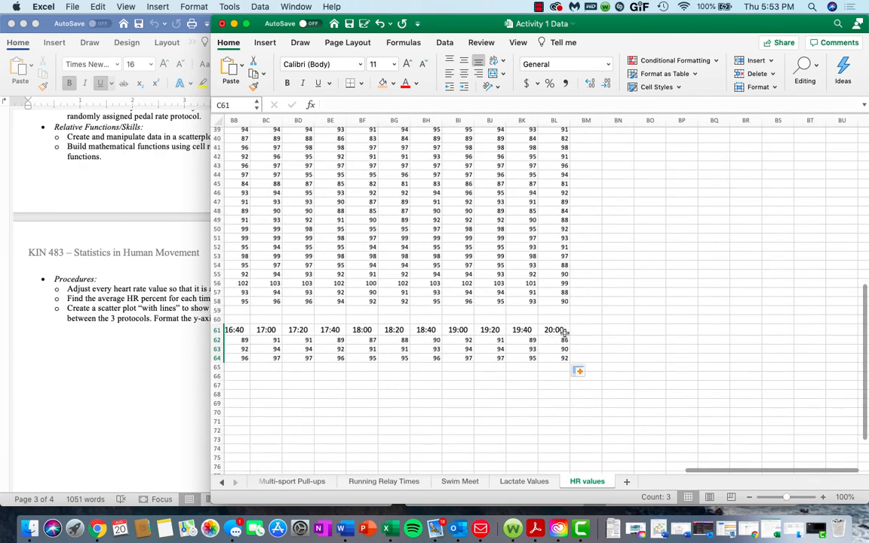
left_click(562, 356, "shift")
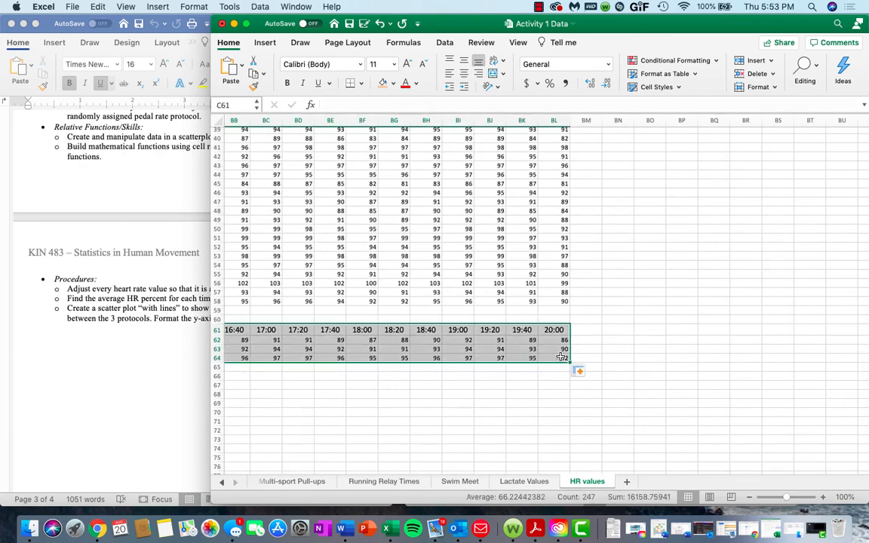
scroll(484, 356, "left", 20)
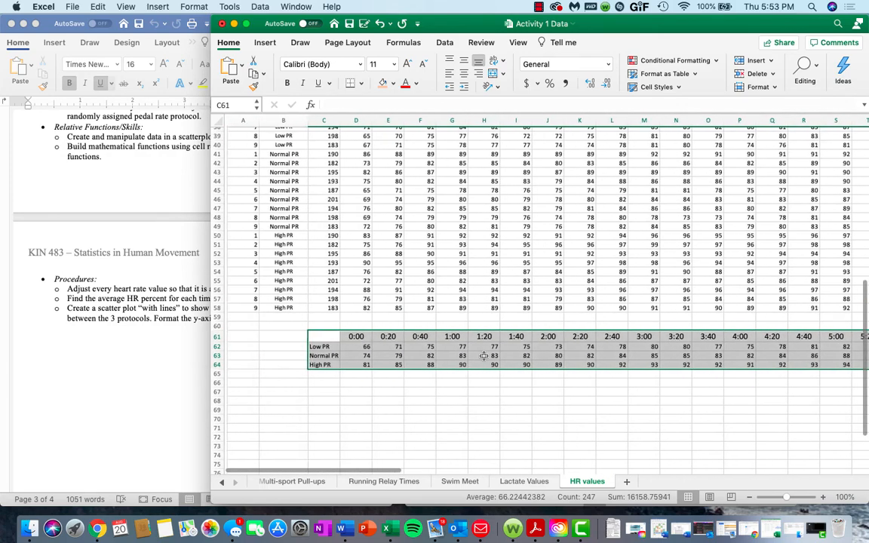
left_click(267, 46)
left_click(475, 83)
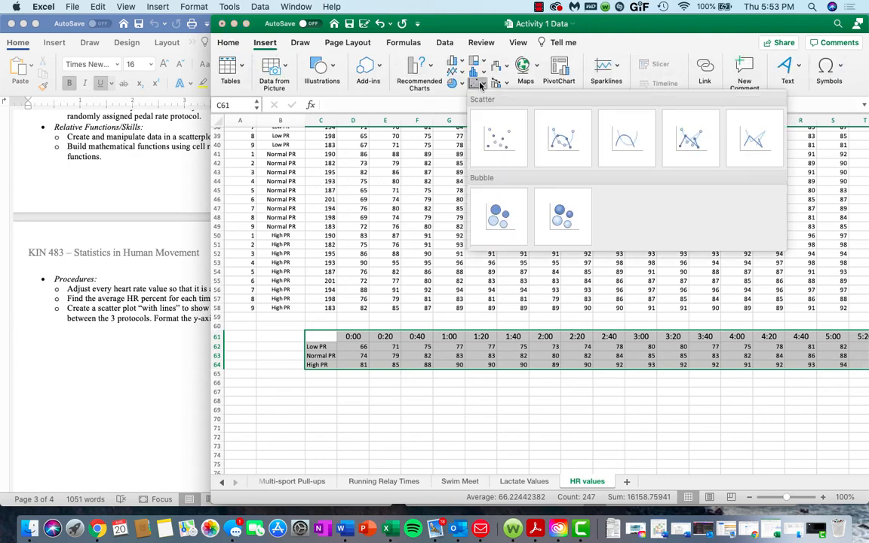
left_click(488, 122)
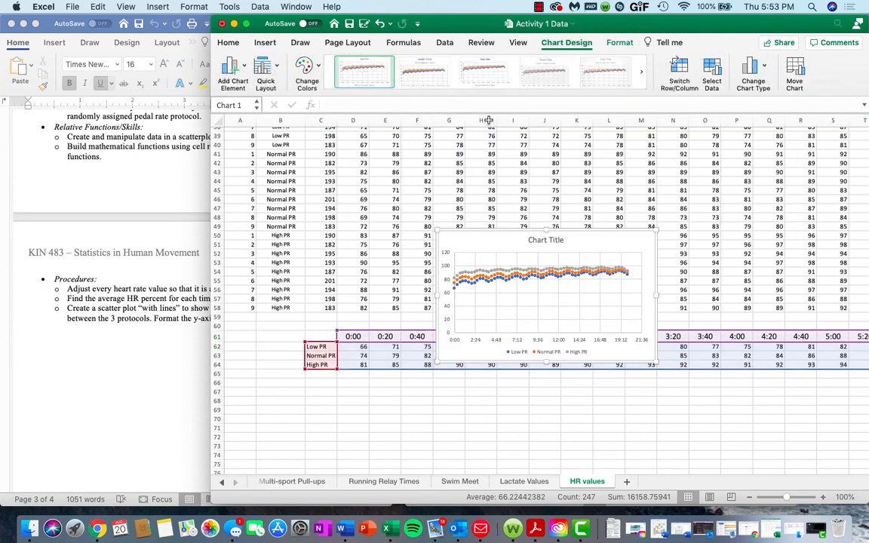
left_click_drag(483, 243, 412, 383)
scroll(450, 307, "down", 6)
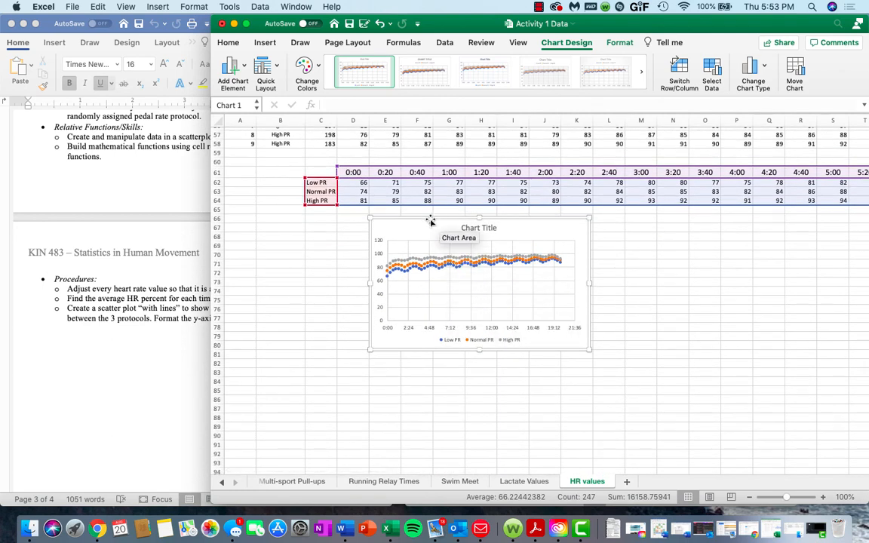
Add primary horizontal and primary vertical axis titles to the scatter chart
left_click(233, 69)
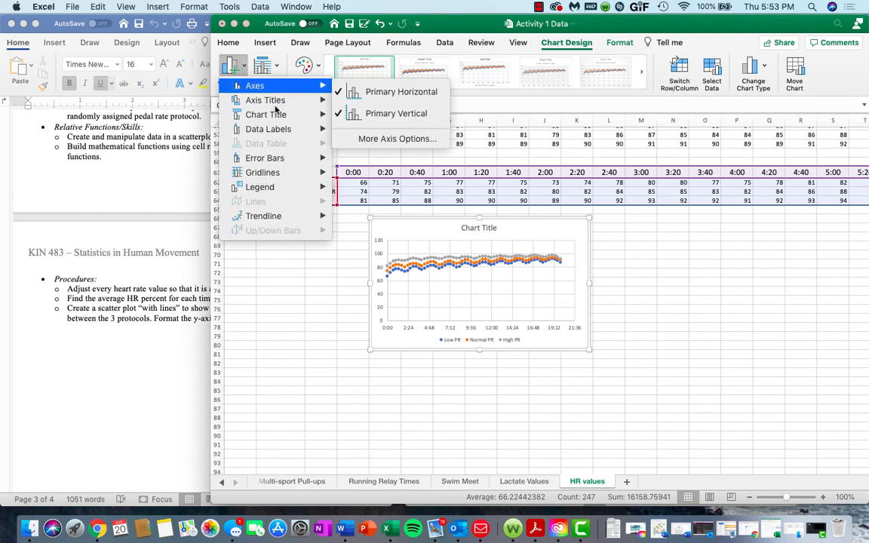
mouse_move(282, 106)
left_click(381, 107)
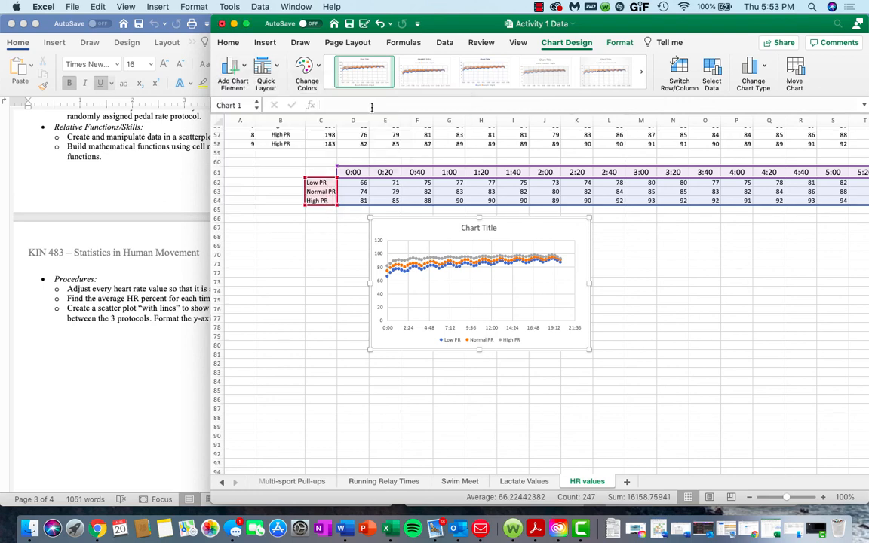
left_click(241, 69)
left_click(377, 125)
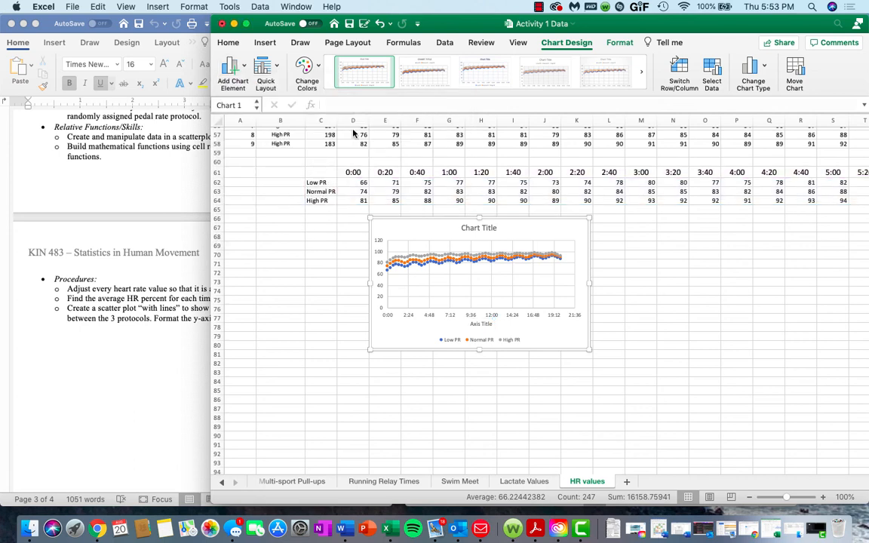
Rename the chart's horizontal axis title to Time and its vertical axis title to %HRmax
left_click(479, 324)
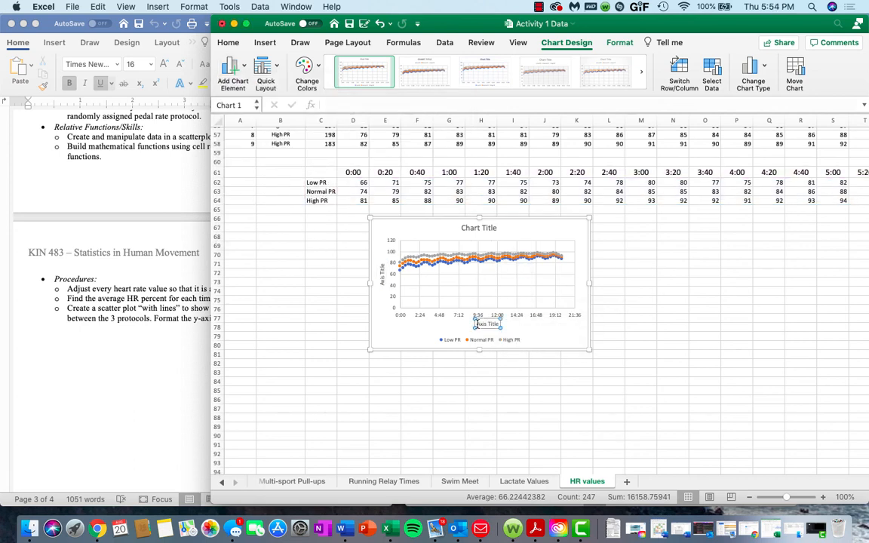
left_click_drag(476, 323, 502, 322)
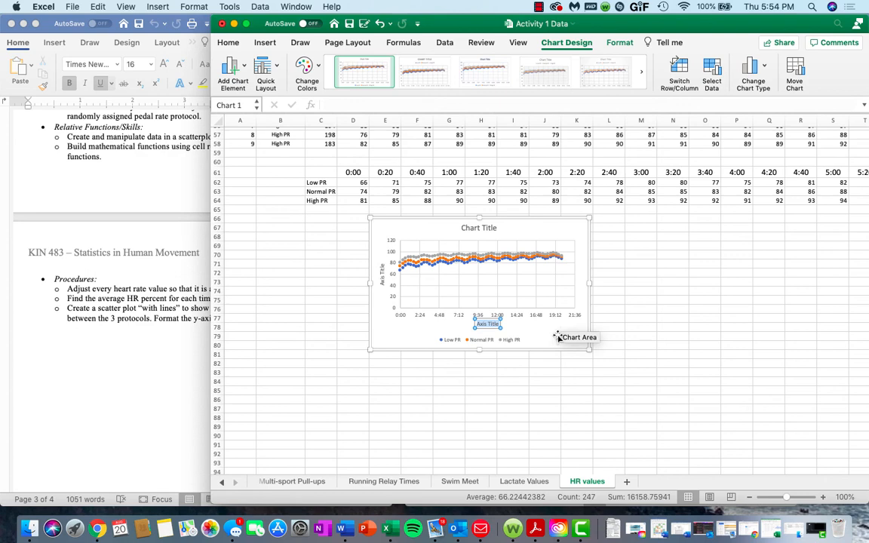
type("Time")
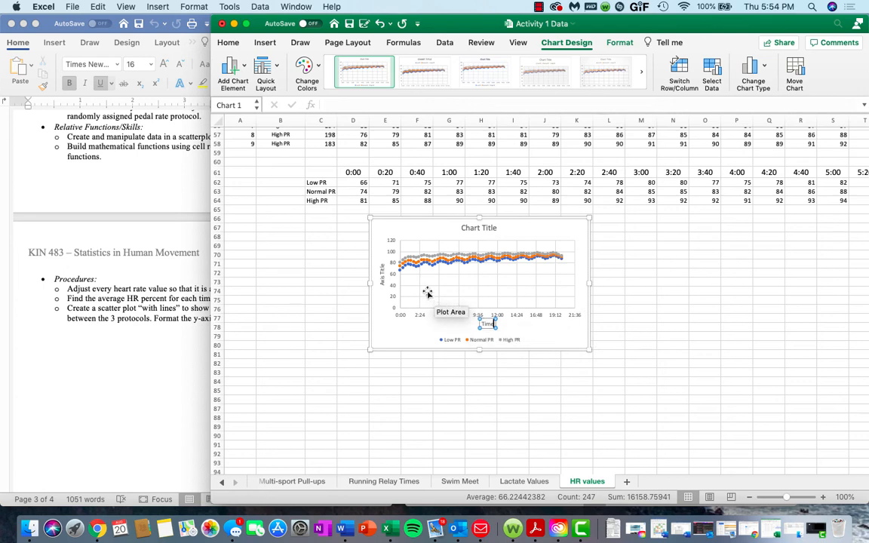
left_click(382, 279)
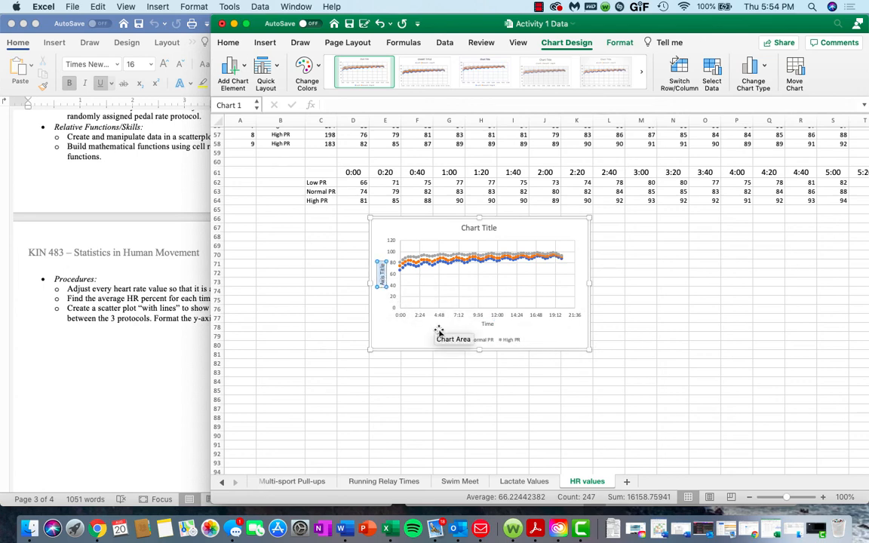
type("HR")
key("BackSpace")
key("BackSpace")
type("%HRmax")
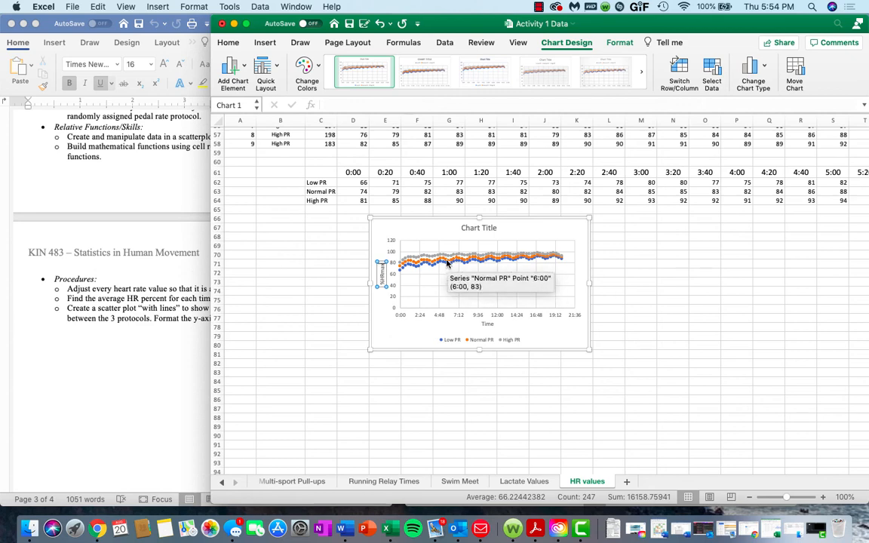
Set the minimum bound of the chart's vertical axis to 60
double_click(392, 280)
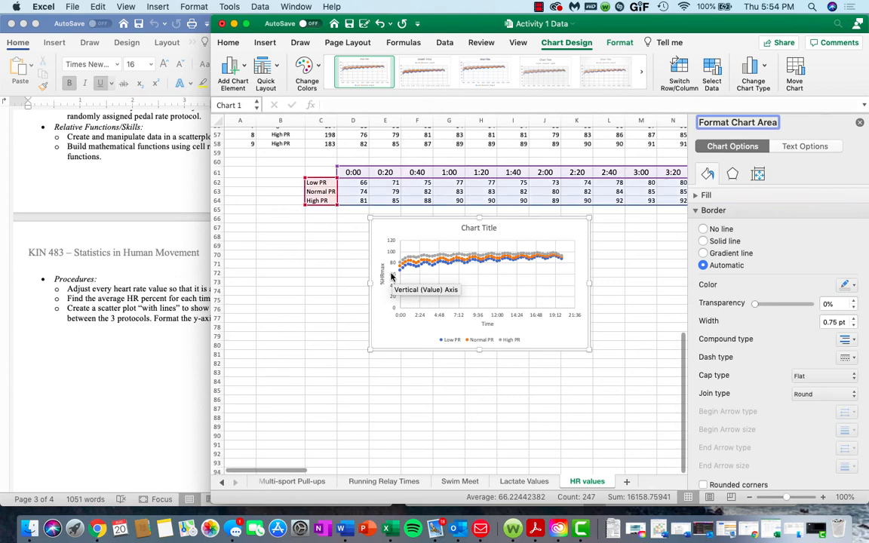
left_click(391, 278)
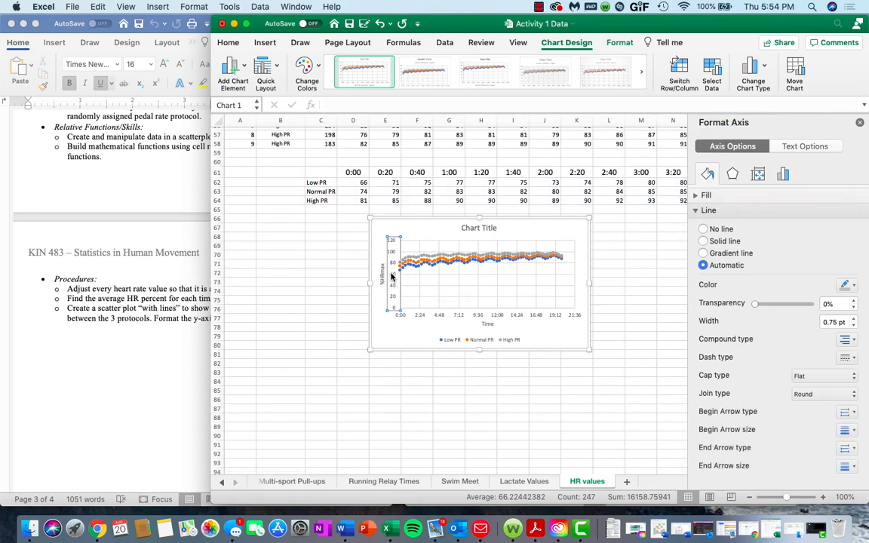
left_click(783, 176)
left_click(752, 196)
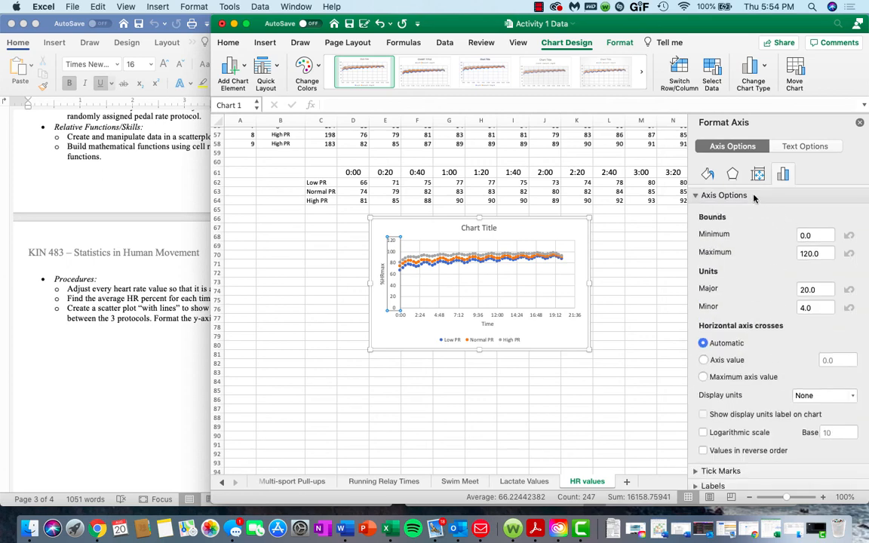
left_click(820, 254)
left_click(811, 236)
double_click(811, 236)
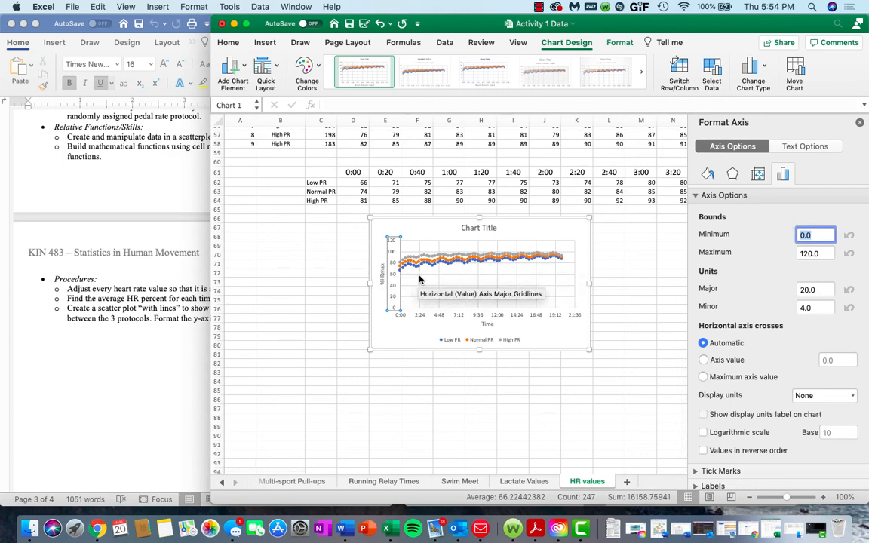
type("60")
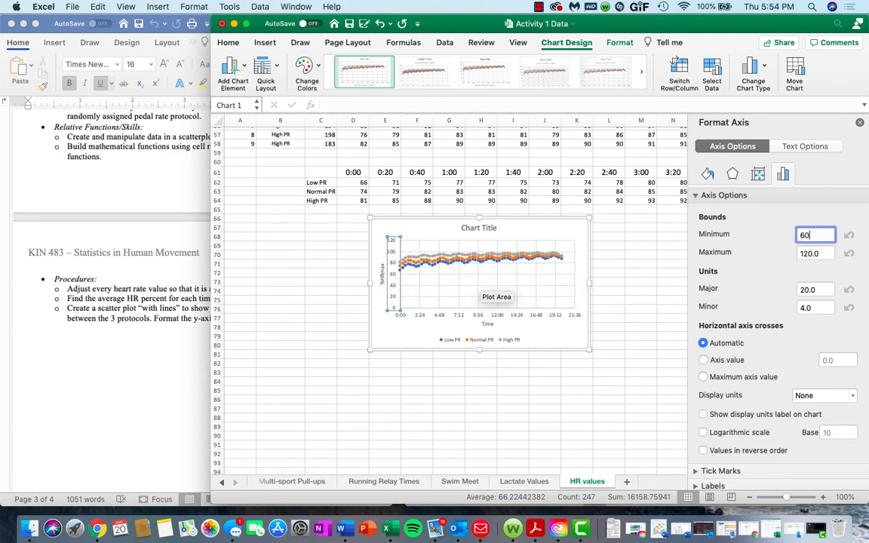
key("Return")
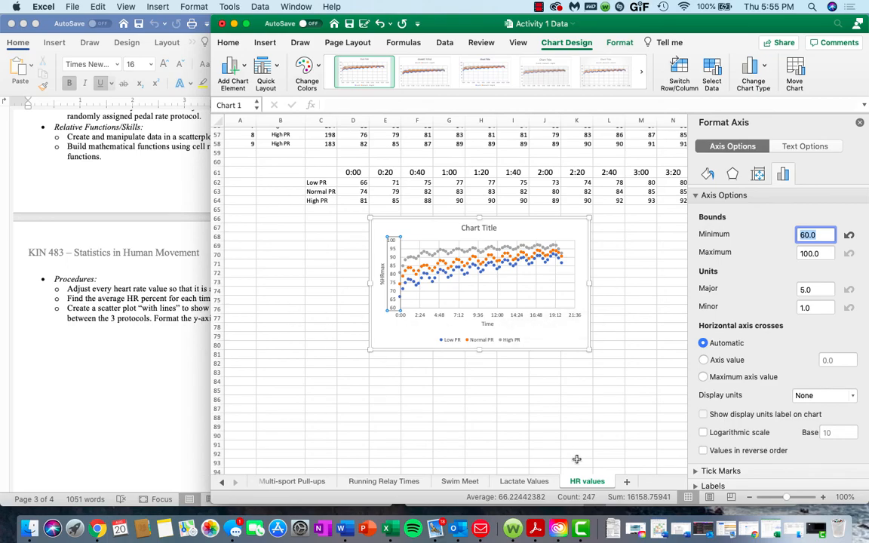
Review the Heart Rate Values questions in the Word document A1_Student Answer Sheet and return to the Excel chart
key("ctrl+Up")
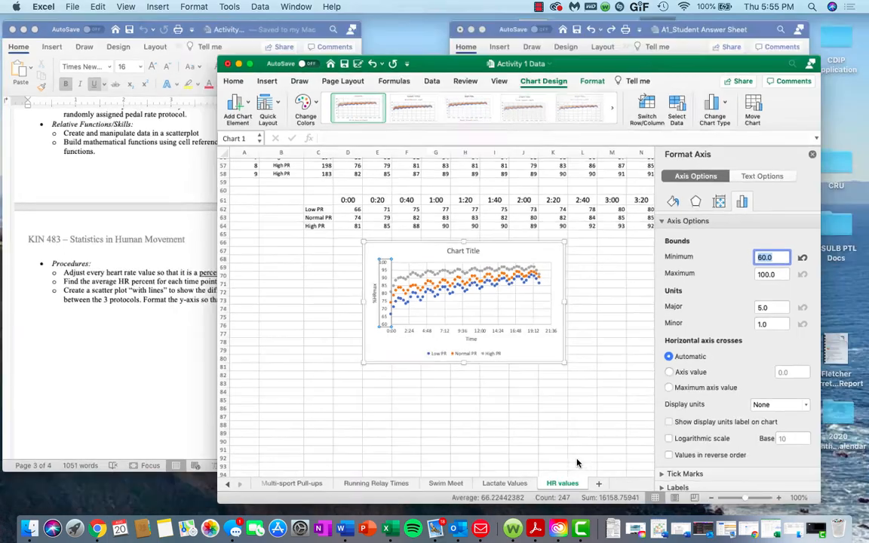
left_click(736, 286)
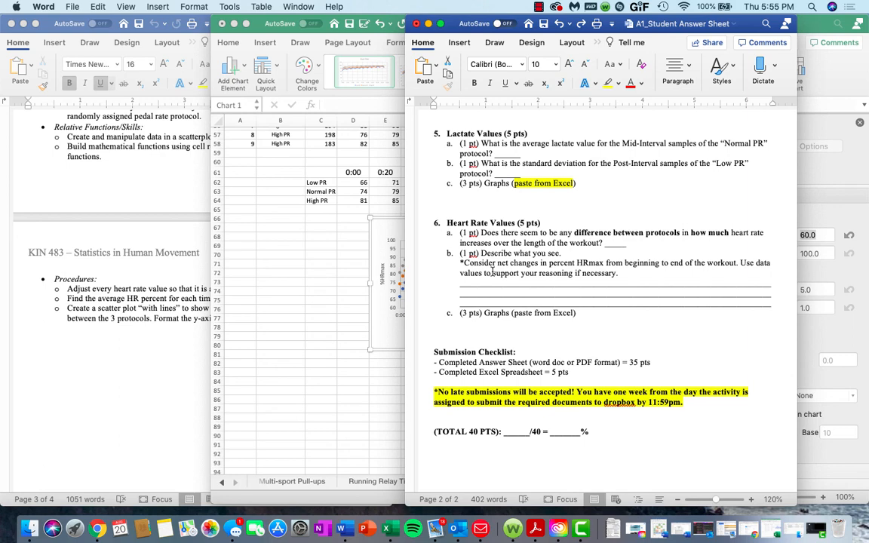
left_click(386, 300)
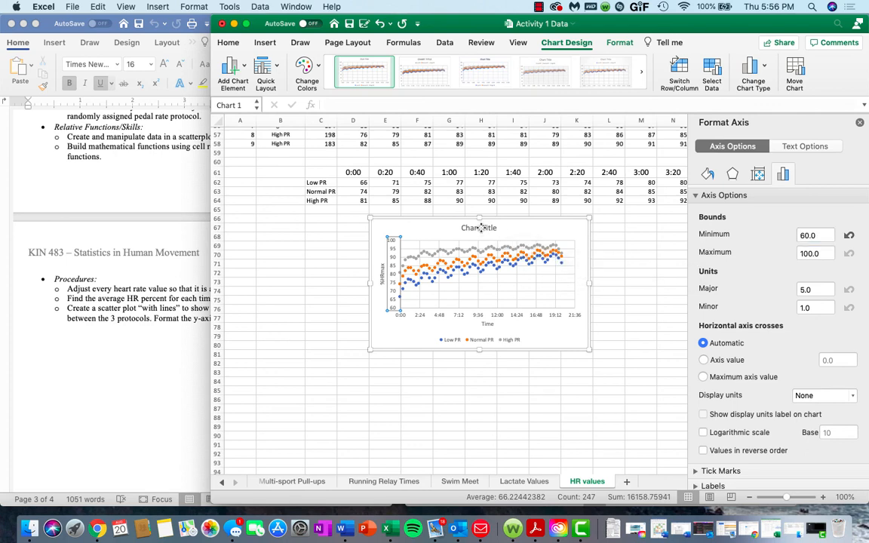
Change the chart title to HR Values
left_click(483, 229)
triple_click(482, 228)
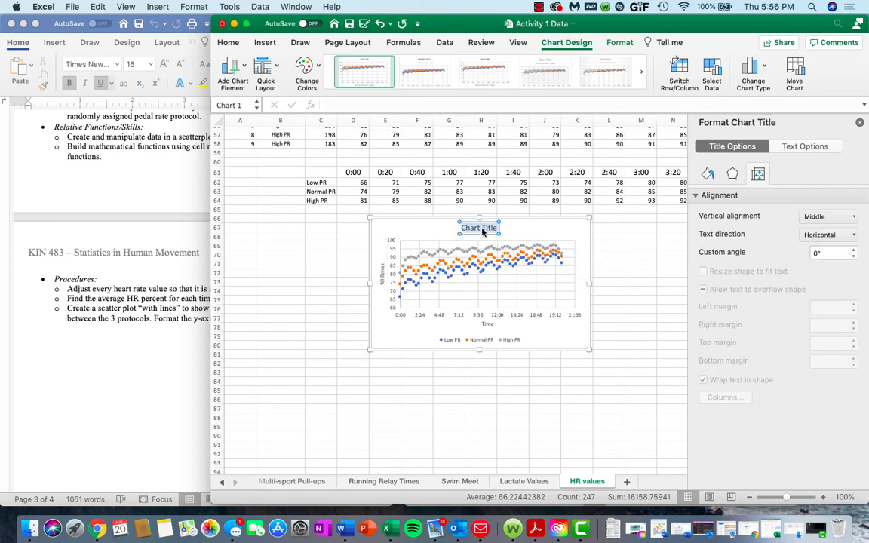
type("HR")
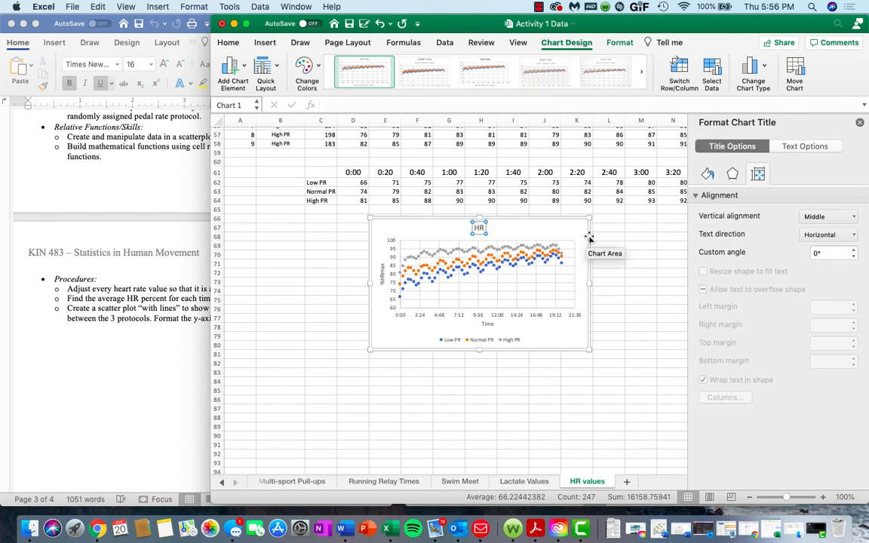
type(" Values")
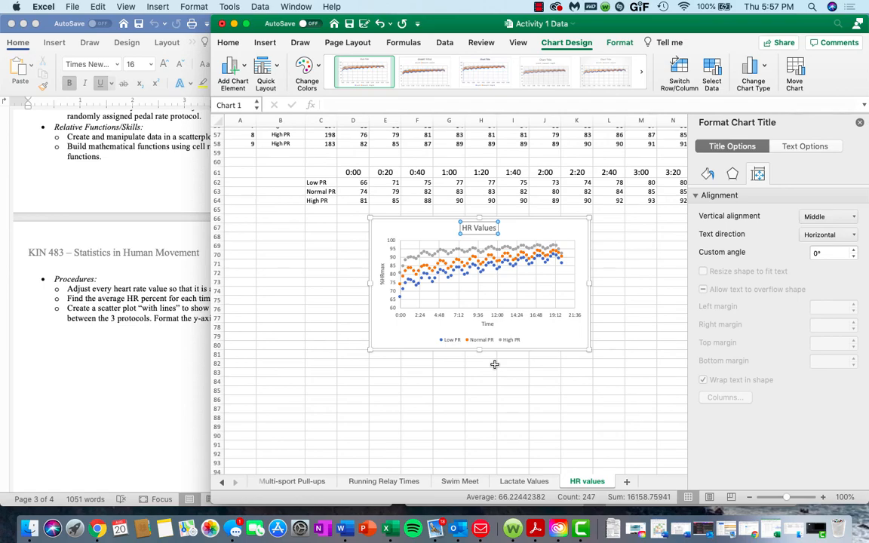
Switch to the Word document A1_Student Answer Sheet and bring question 6, Heart Rate Values, into view
key("ctrl+Up")
left_click(705, 280)
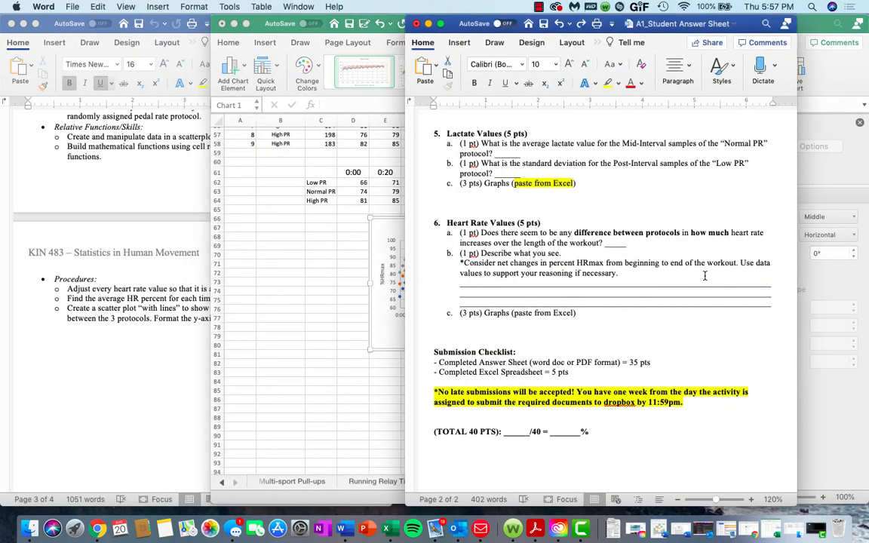
scroll(705, 276, "down", 4)
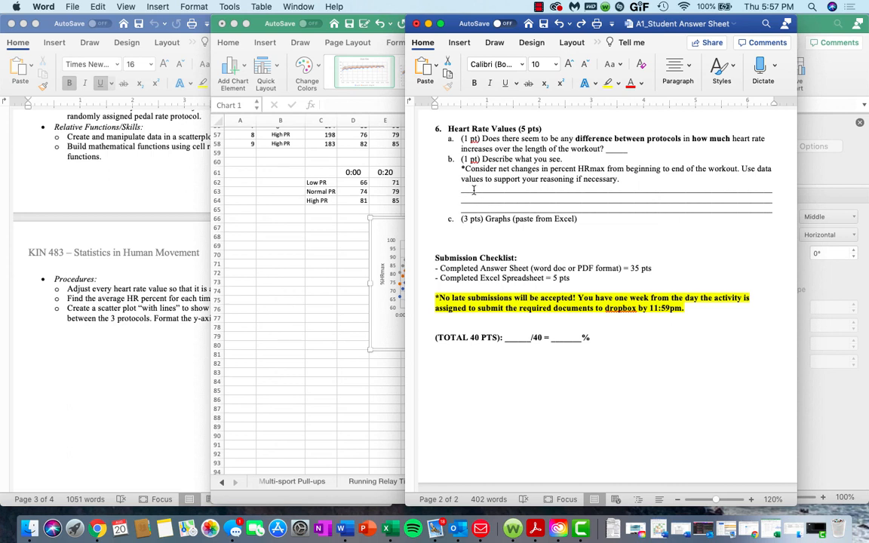
Color the blank answer lines under question 6b red and replace them with the sample text "kjbafbvjbfv"
left_click_drag(459, 190, 773, 208)
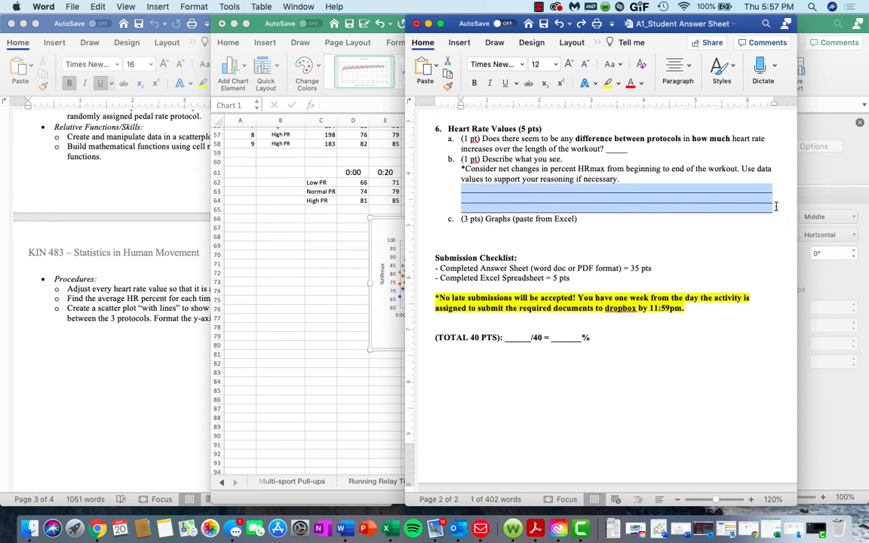
left_click(628, 84)
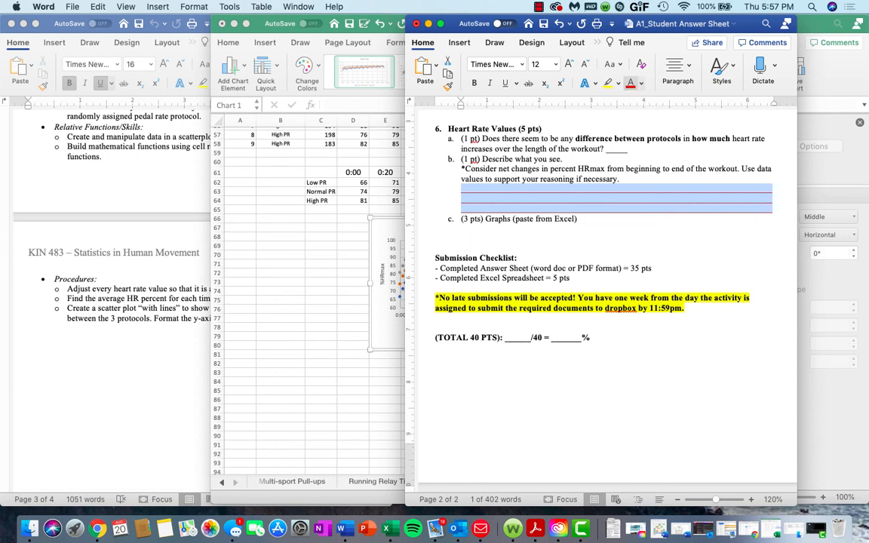
type("kjbafbvjbfv")
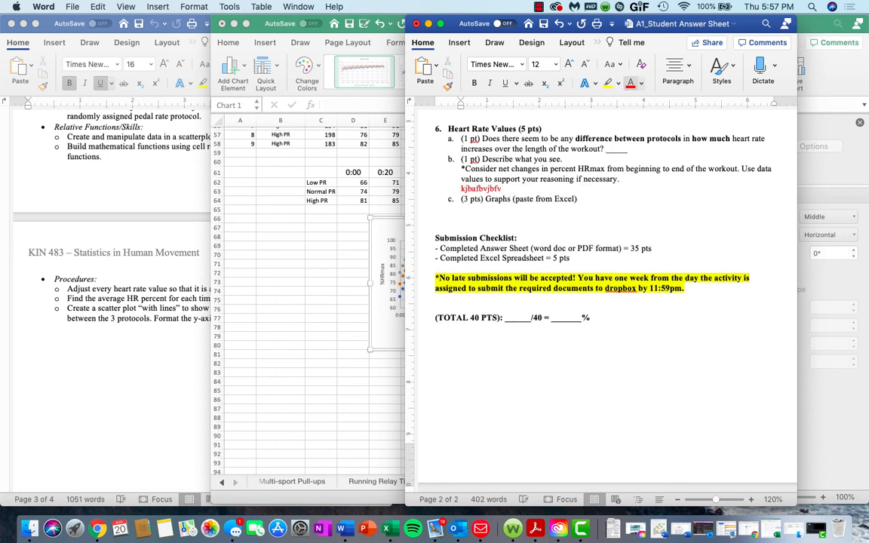
Erase the sample text under question 6b
key("BackSpace")
key("BackSpace")
key("BackSpace")
key("BackSpace")
key("BackSpace")
key("BackSpace")
key("BackSpace")
key("BackSpace")
key("BackSpace")
key("BackSpace")
key("BackSpace")
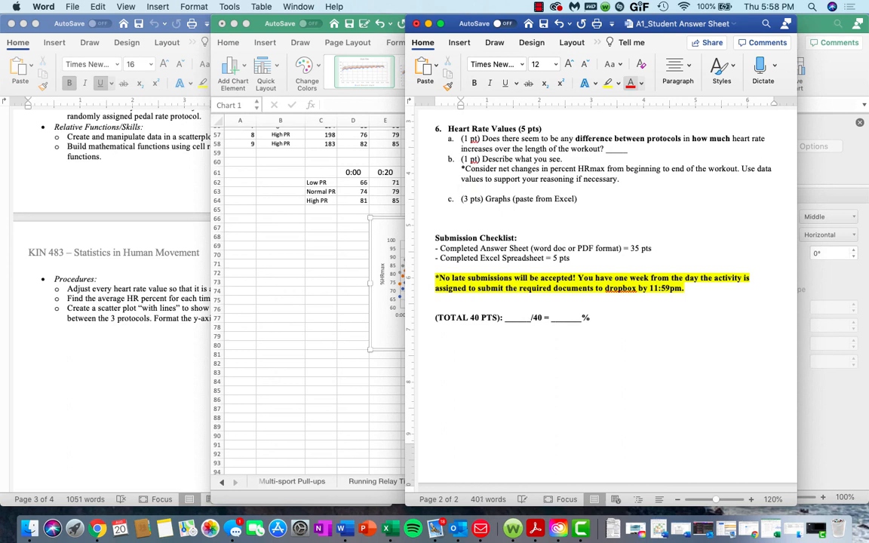
Enter "kjbaf" under question 6b, then undo all the sample text edits and the red font color
type("kjbaf")
key("super+z")
key("super+z")
key("super+z")
key("super+z")
key("super+z")
key("super+z")
key("super+z")
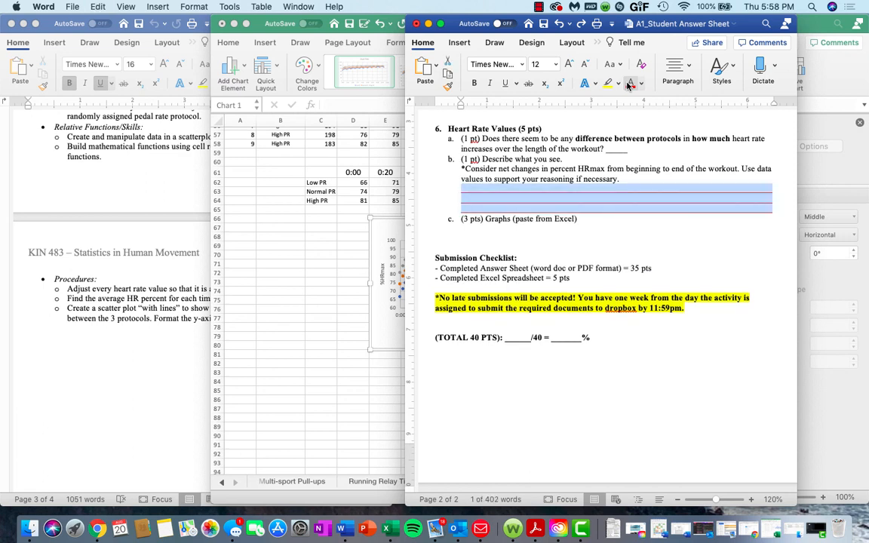
key("super+z")
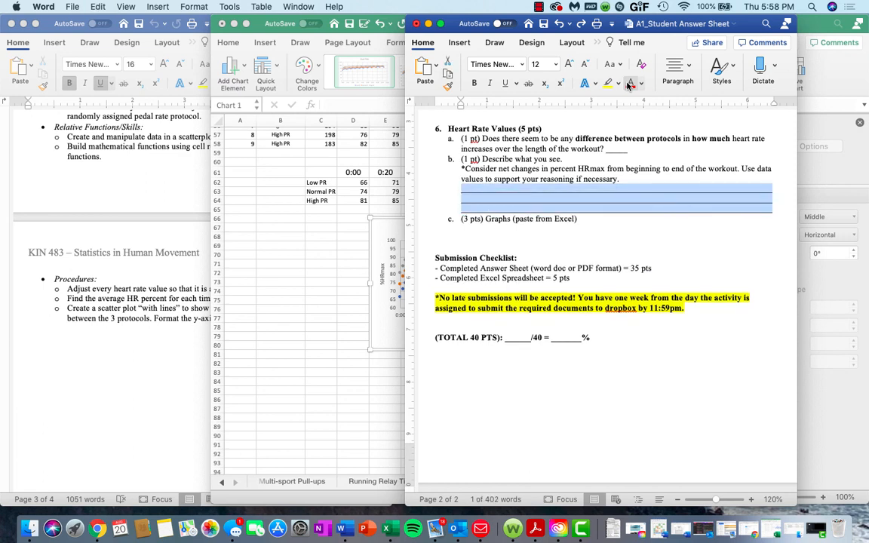